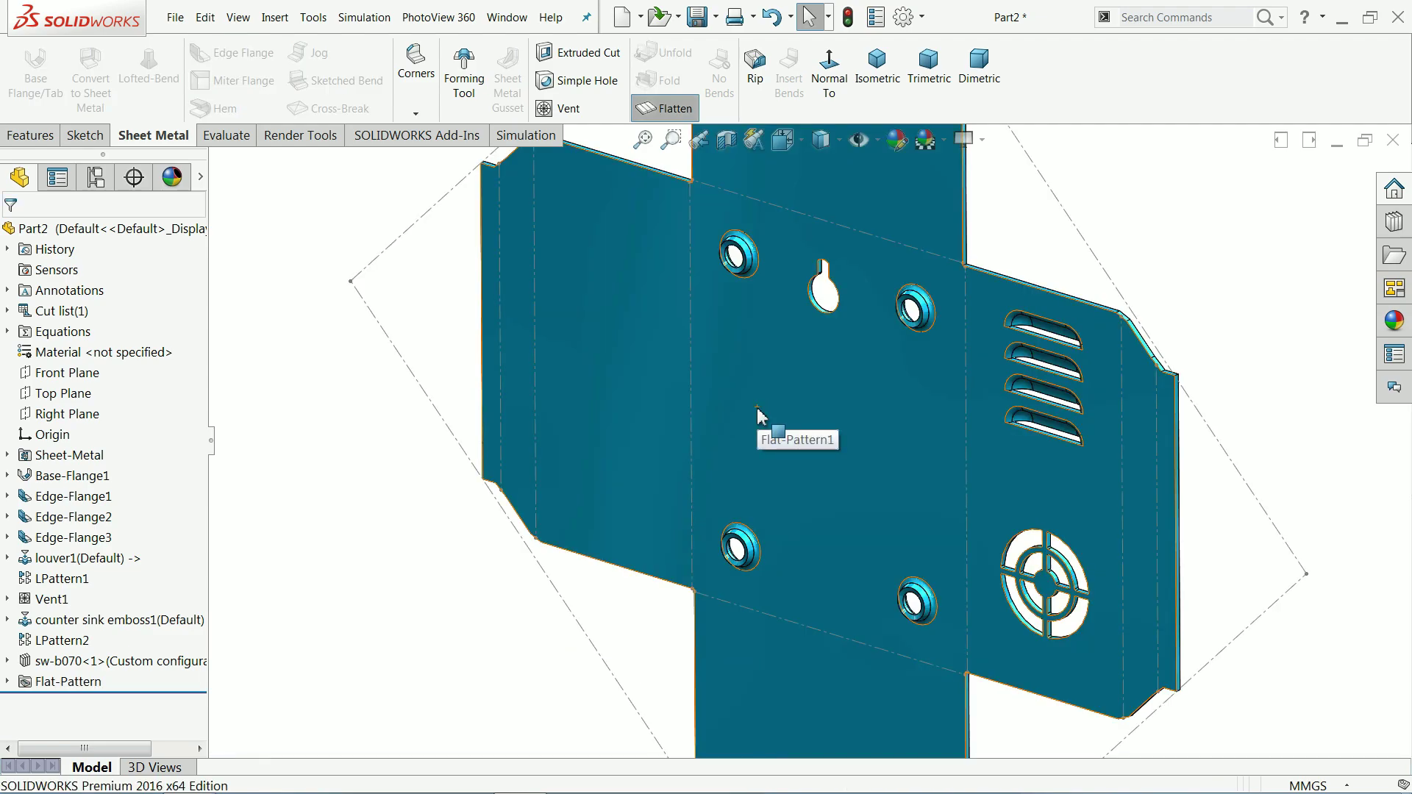
Step: Orbit the flat pattern to view it edge-on and from a tilted angle
middle_click_drag(765, 417, 574, 434)
scroll(699, 412, "down", 3)
middle_click_drag(699, 412, 1285, 261)
Step: Open the Design Library, rotate to the flat pattern's back, then fold the part back up
left_click(1394, 222)
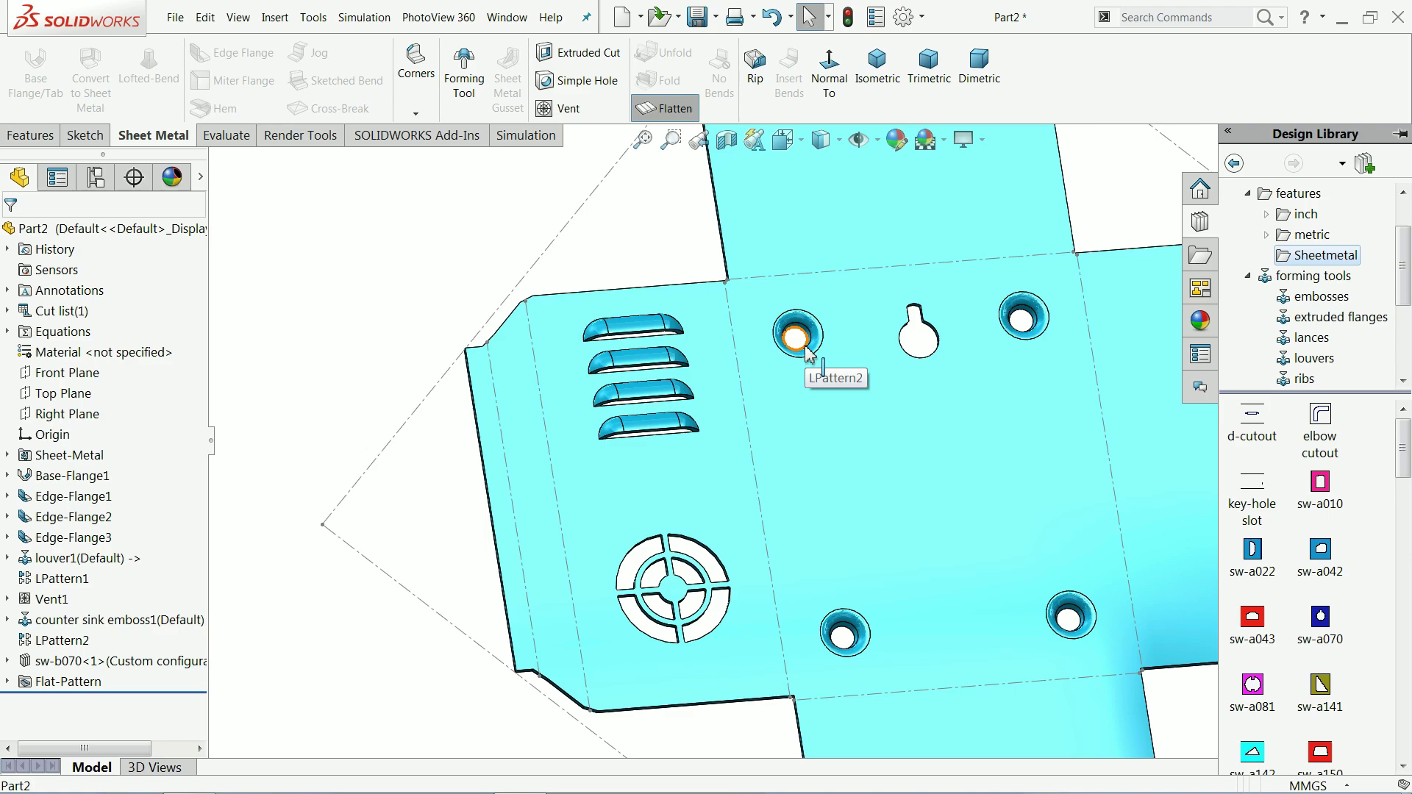
scroll(829, 394, "up", 2)
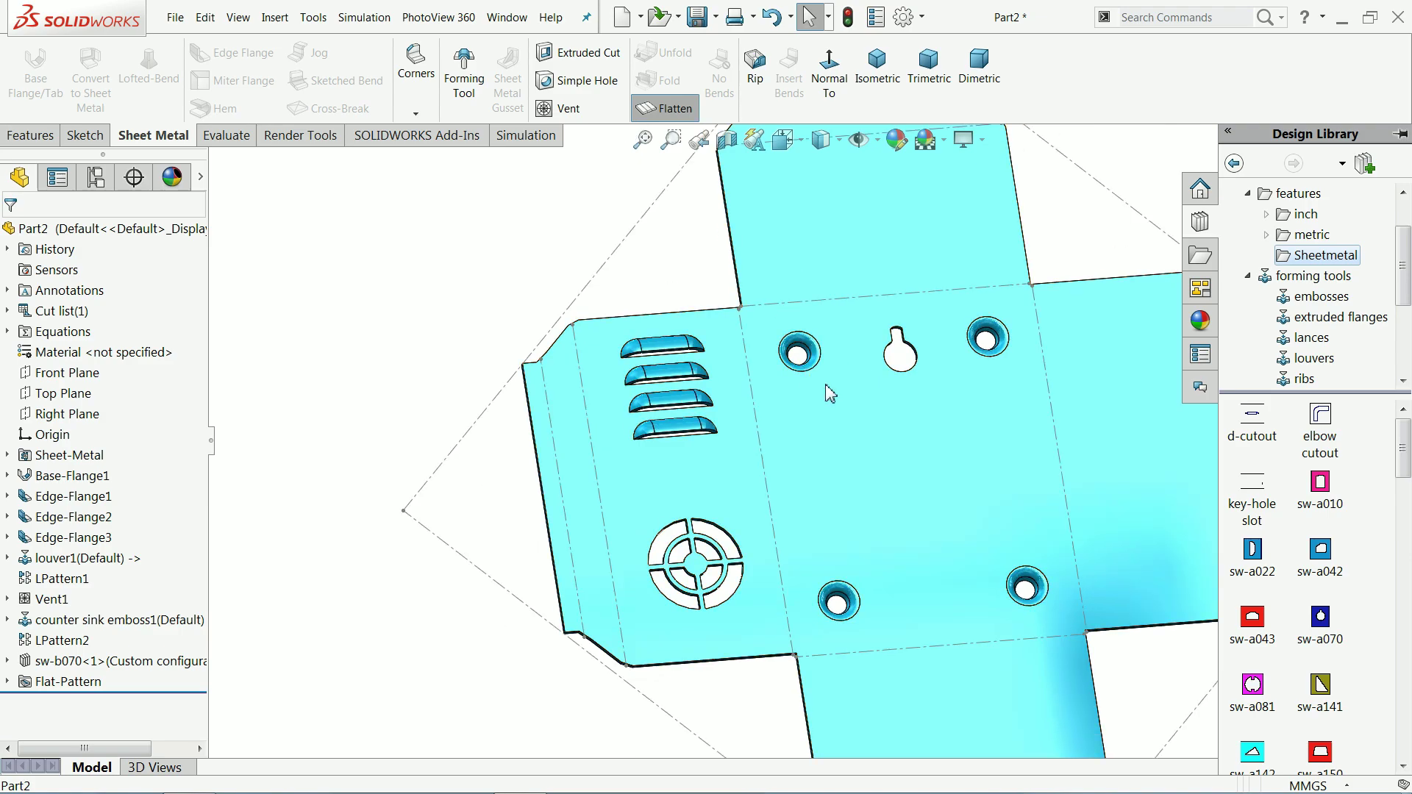
scroll(1315, 607, "down", 2)
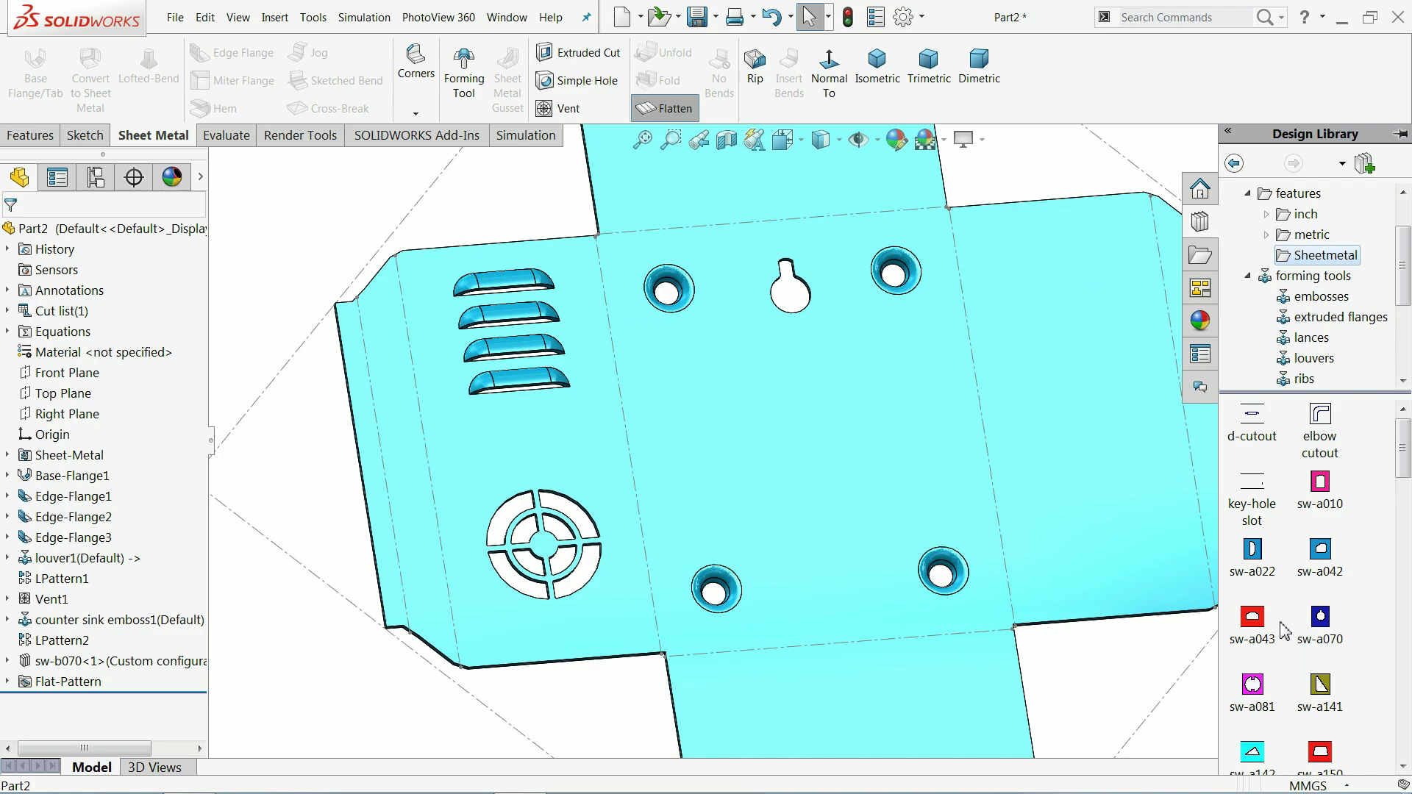
scroll(722, 377, "up", 3)
mouse_move(725, 378)
middle_mouse_down()
mouse_move(1040, 395)
mouse_move(1017, 425)
mouse_move(956, 397)
mouse_move(809, 279)
middle_mouse_up()
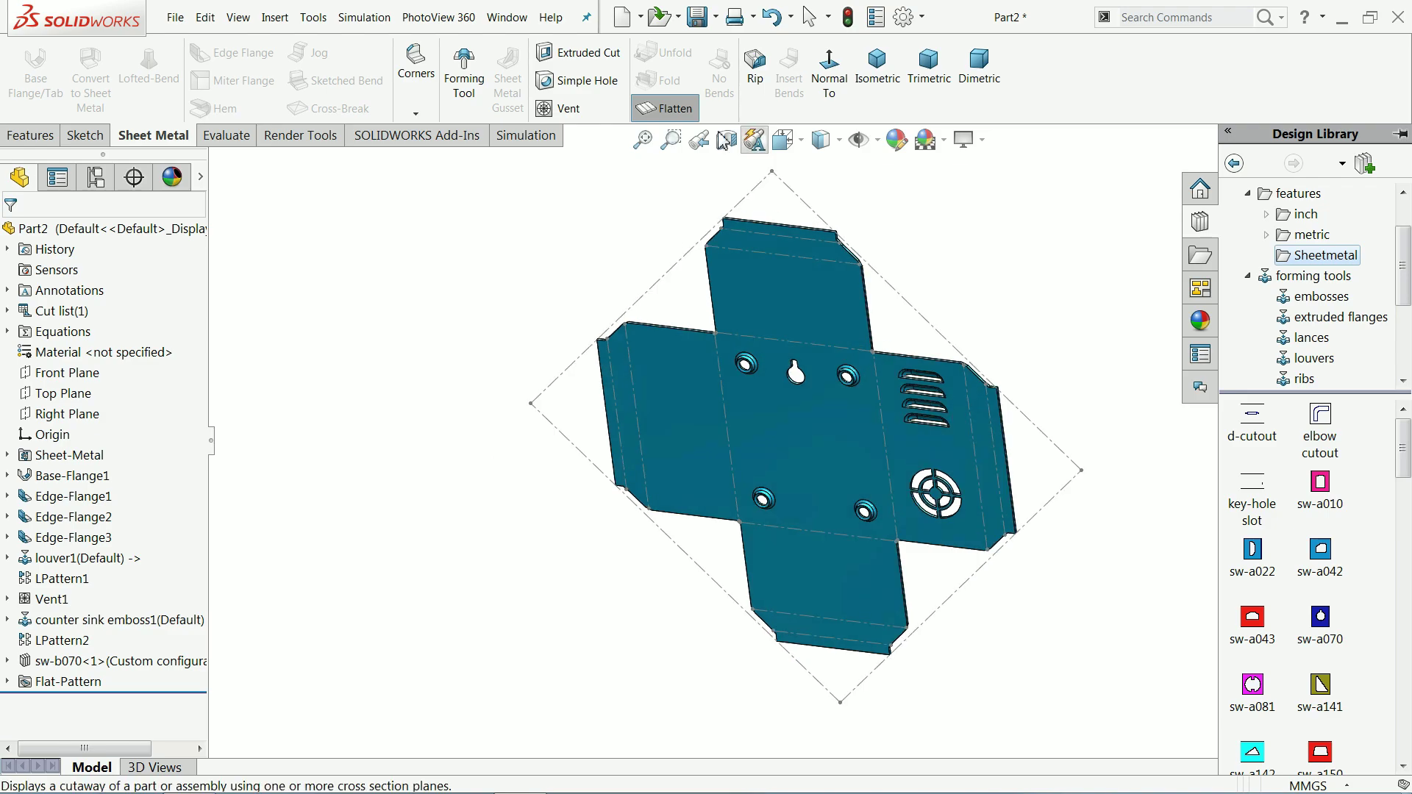
left_click(673, 110)
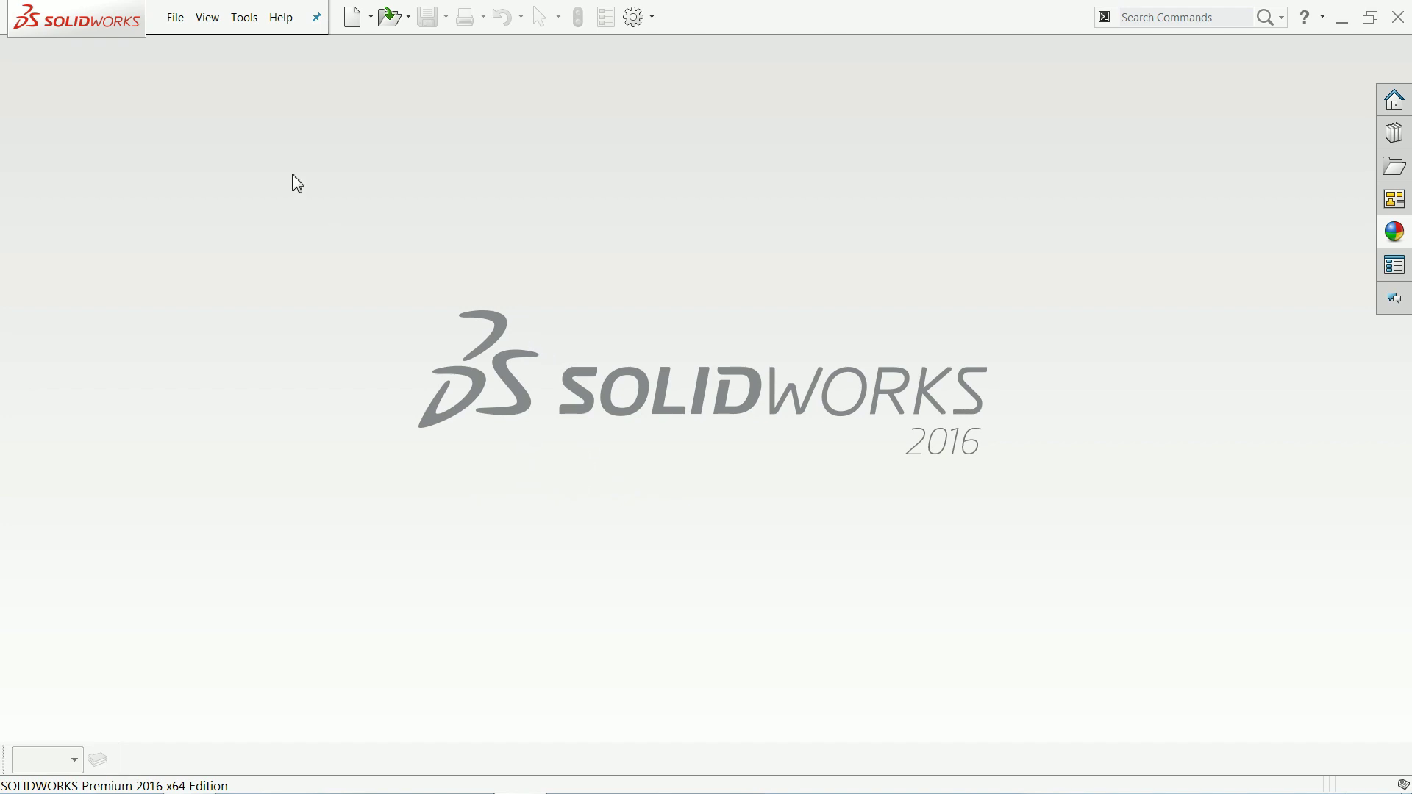
Step: Create a new part document with the Plain White background scene
left_click(177, 18)
left_click(193, 48)
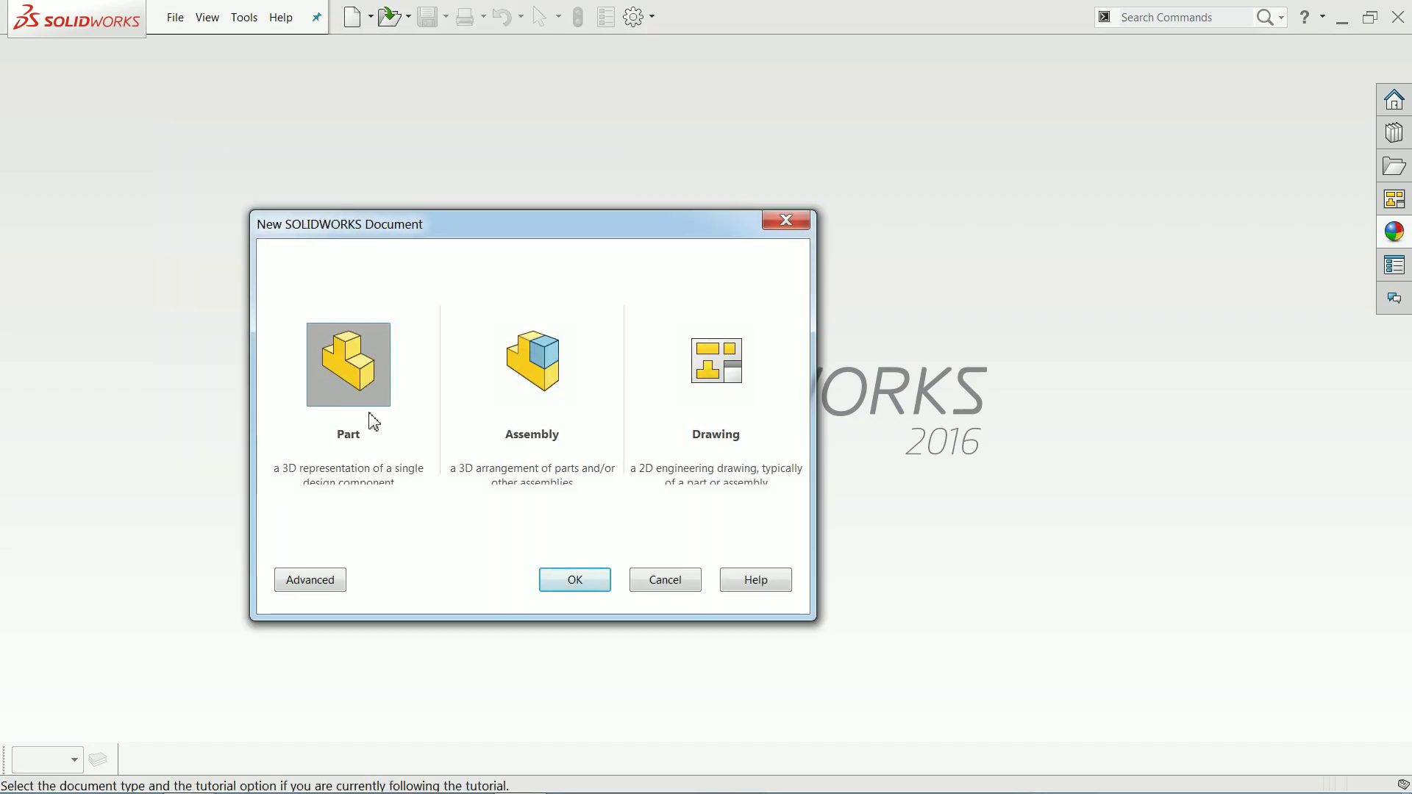
left_click(556, 580)
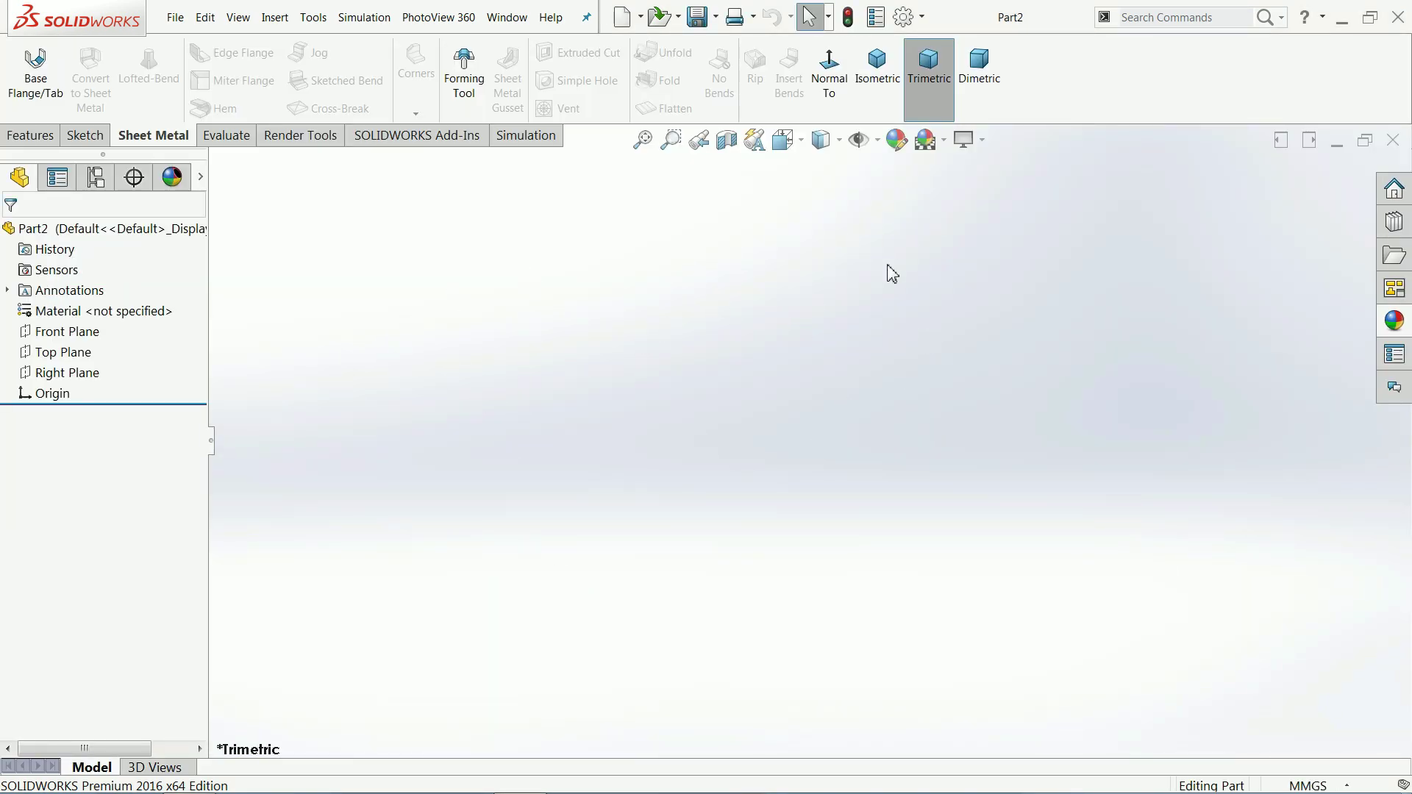
left_click(943, 141)
left_click(989, 45)
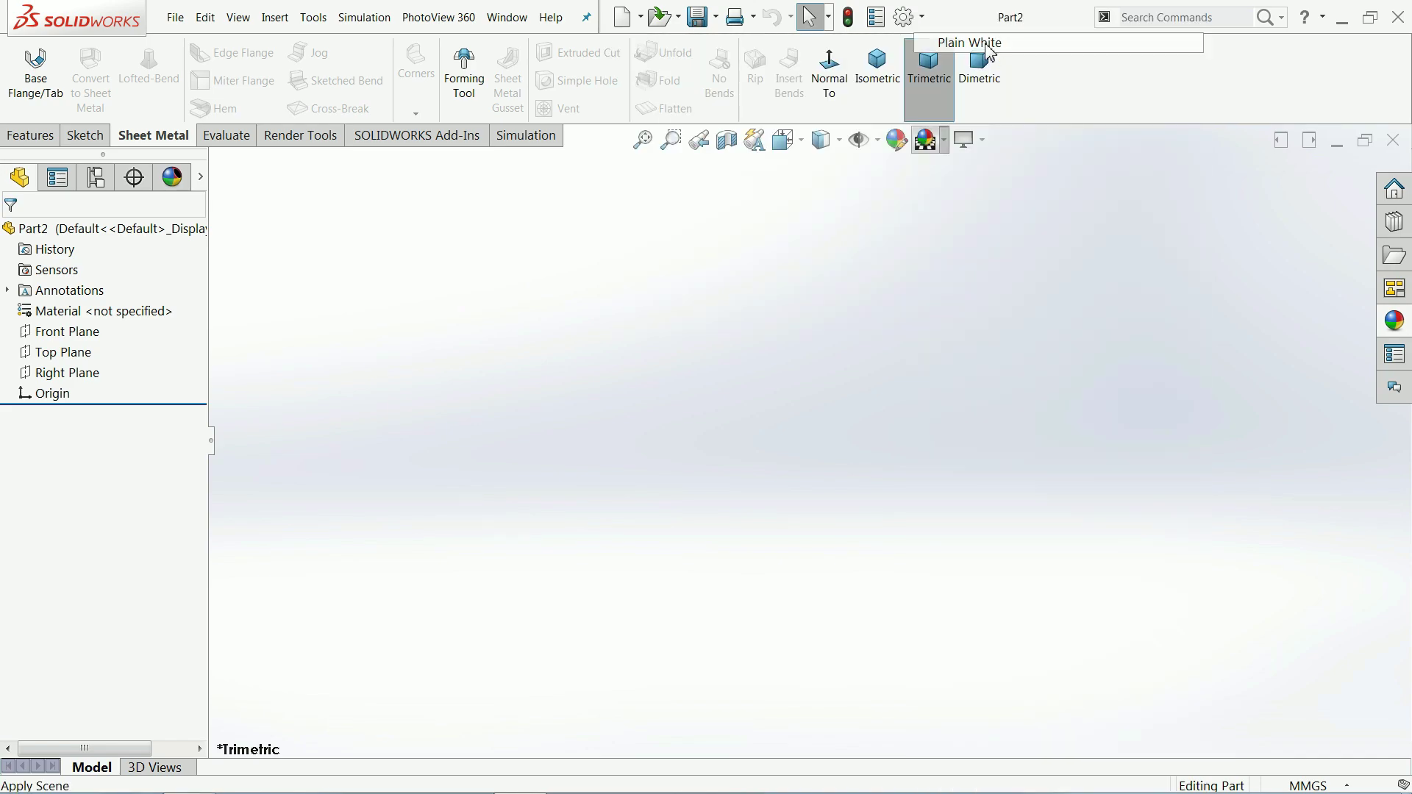
Step: Keep the MMGS (millimetre, gram, second) unit system and leave the CommandManager tabs unchanged
left_click(1276, 786)
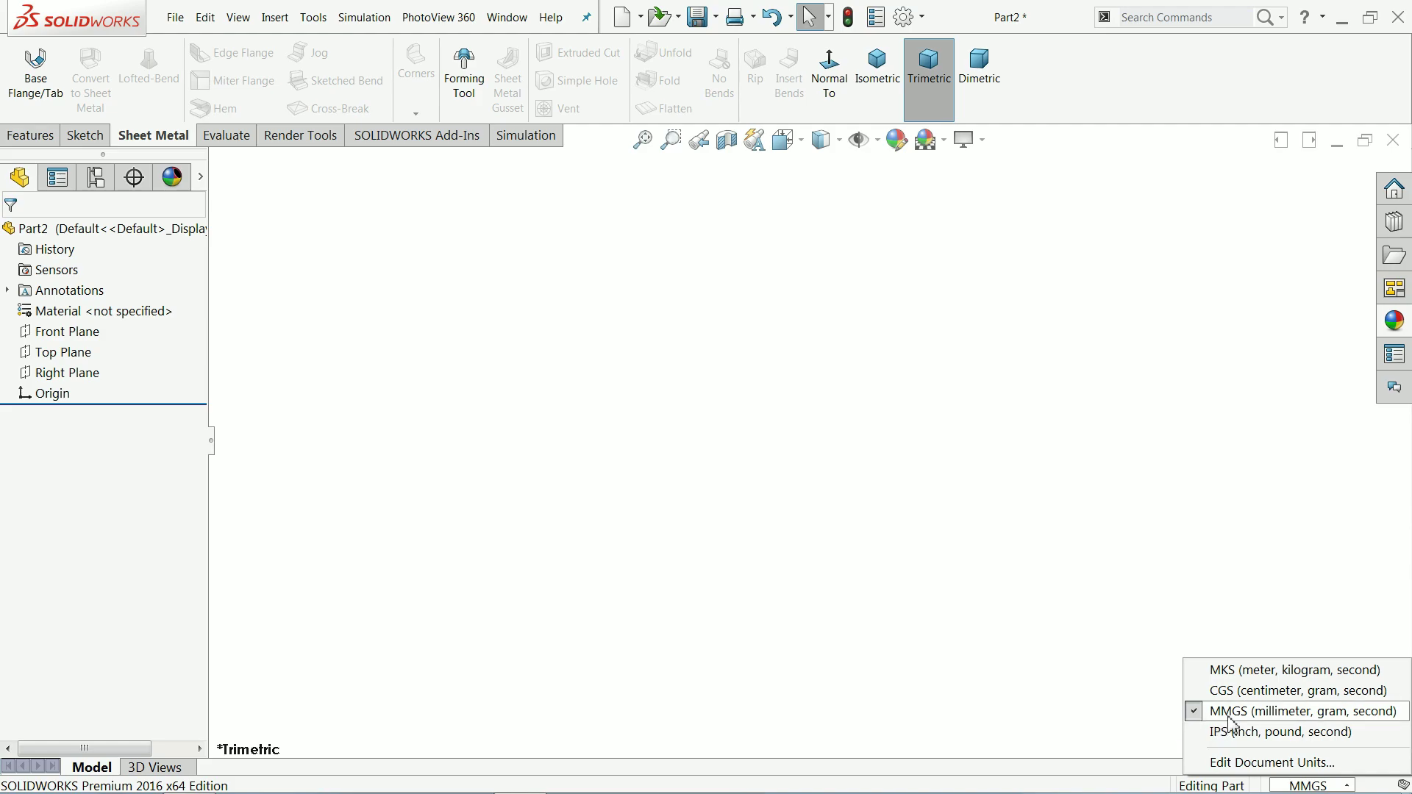
left_click(993, 550)
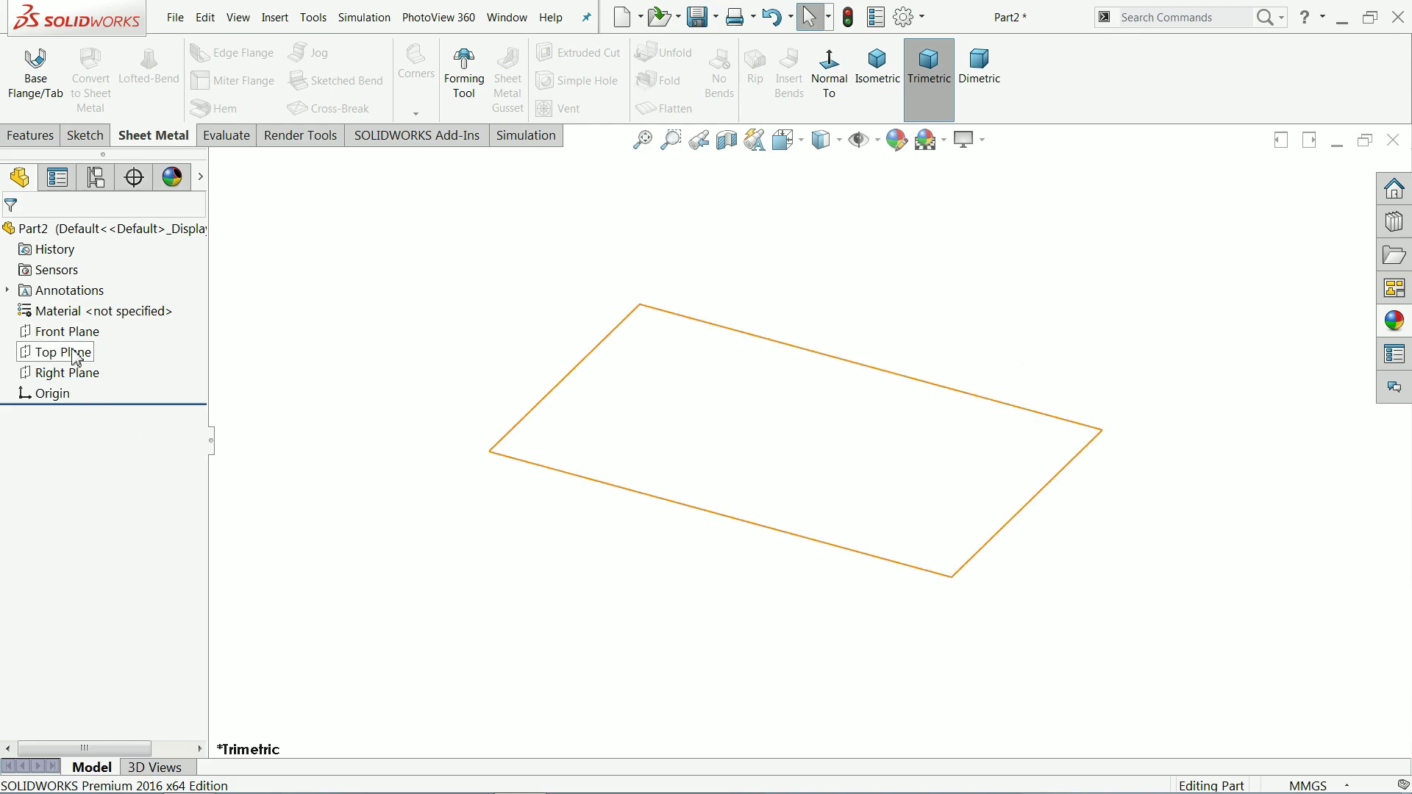
right_click(143, 147)
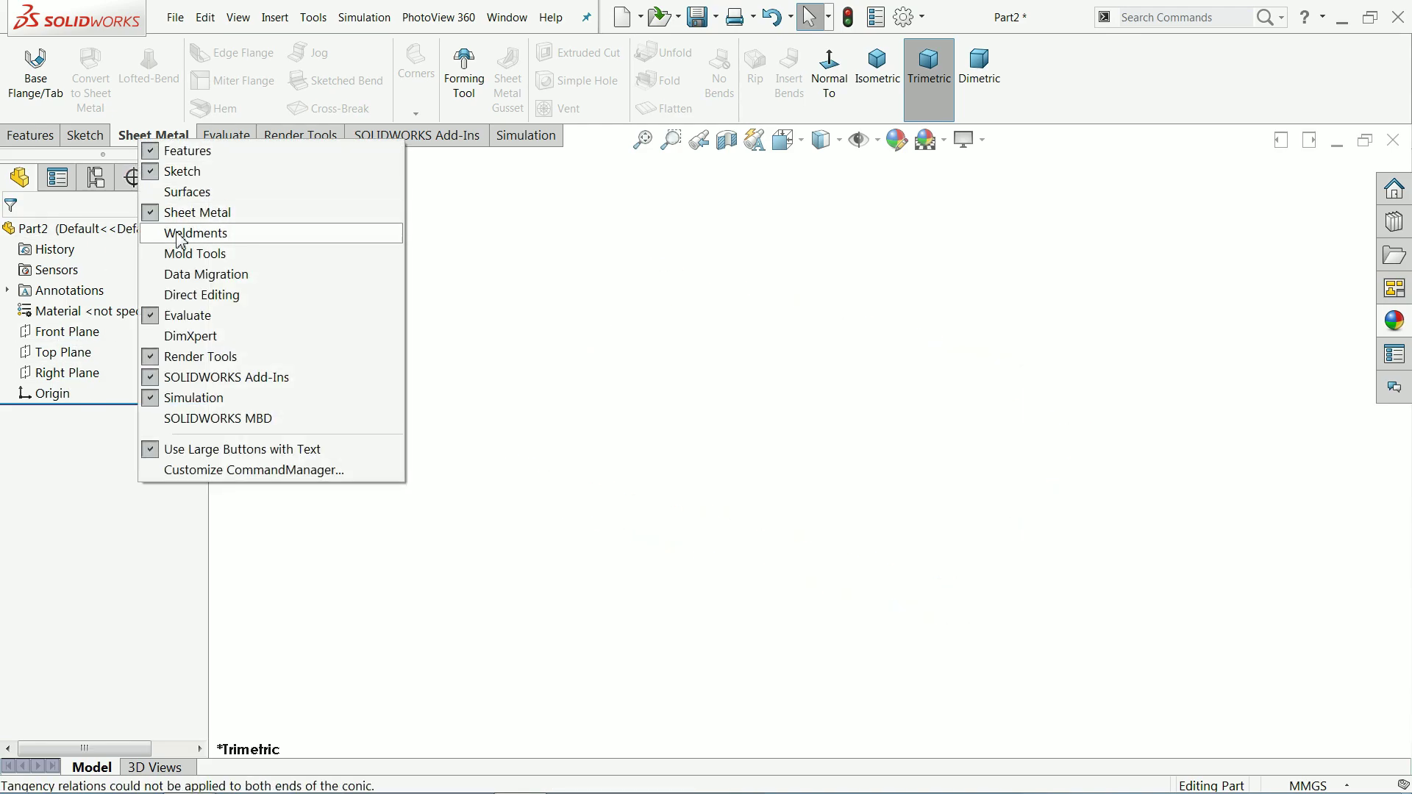
left_click(544, 262)
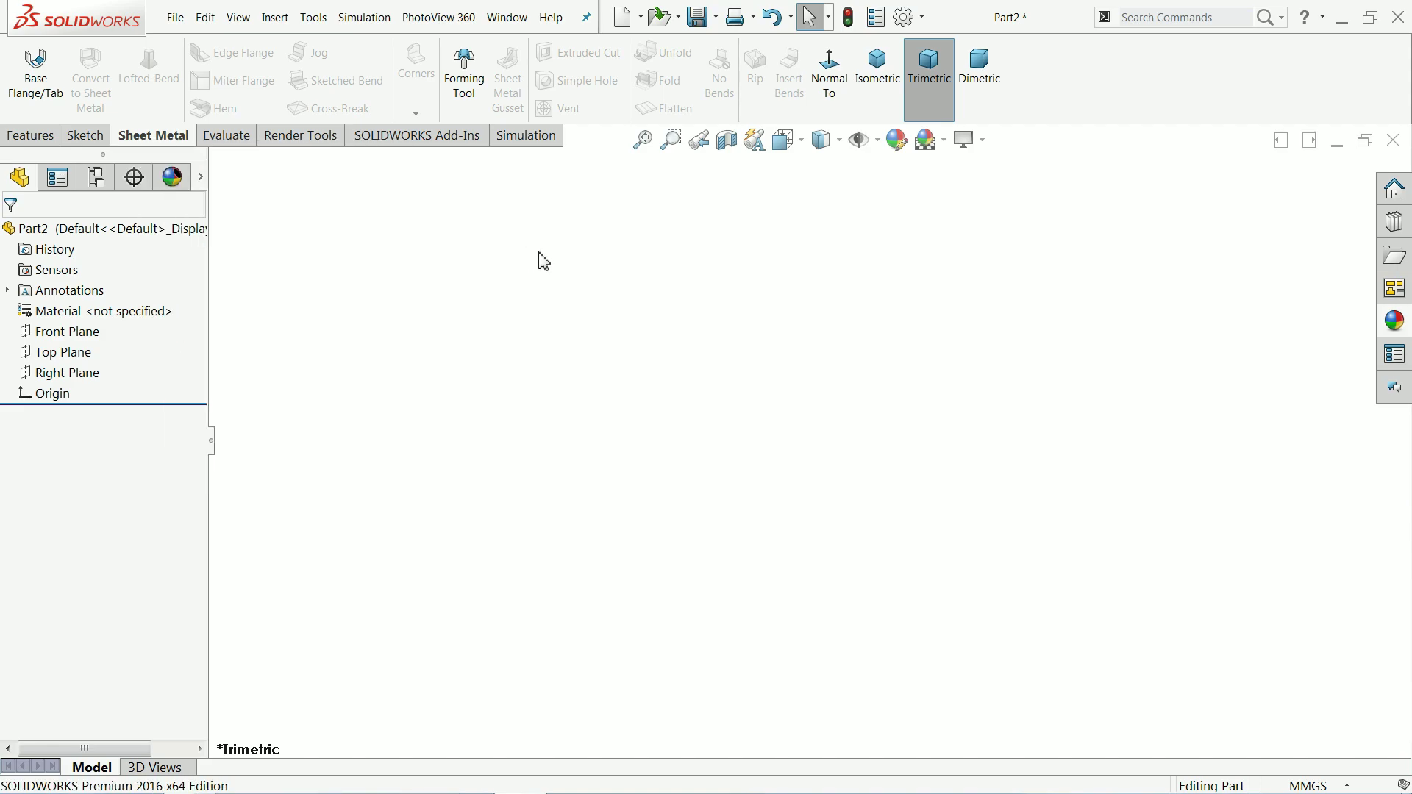
left_click(30, 85)
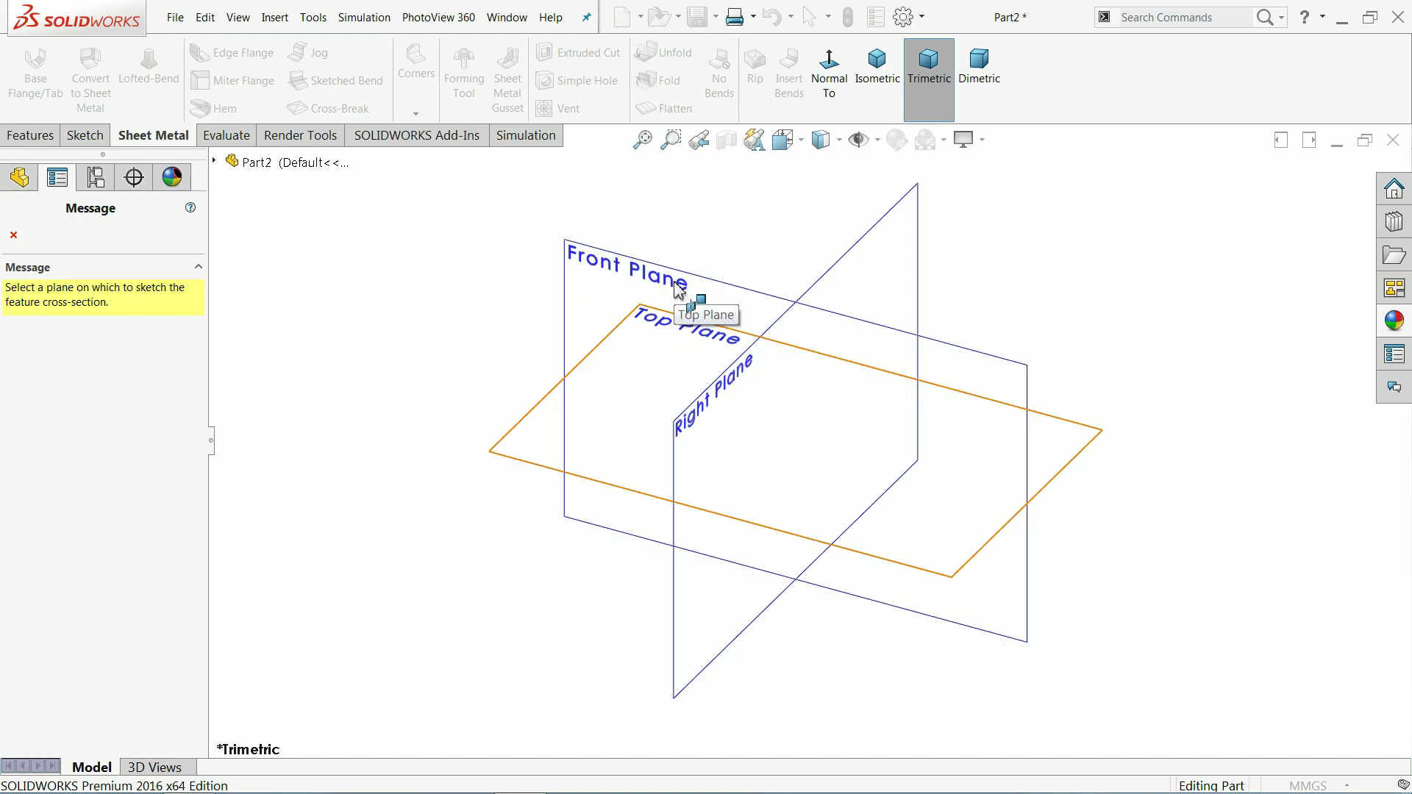
Step: On the Front Plane, draw a centre rectangle at the origin, 150 mm tall by 120 mm wide
left_click(616, 278)
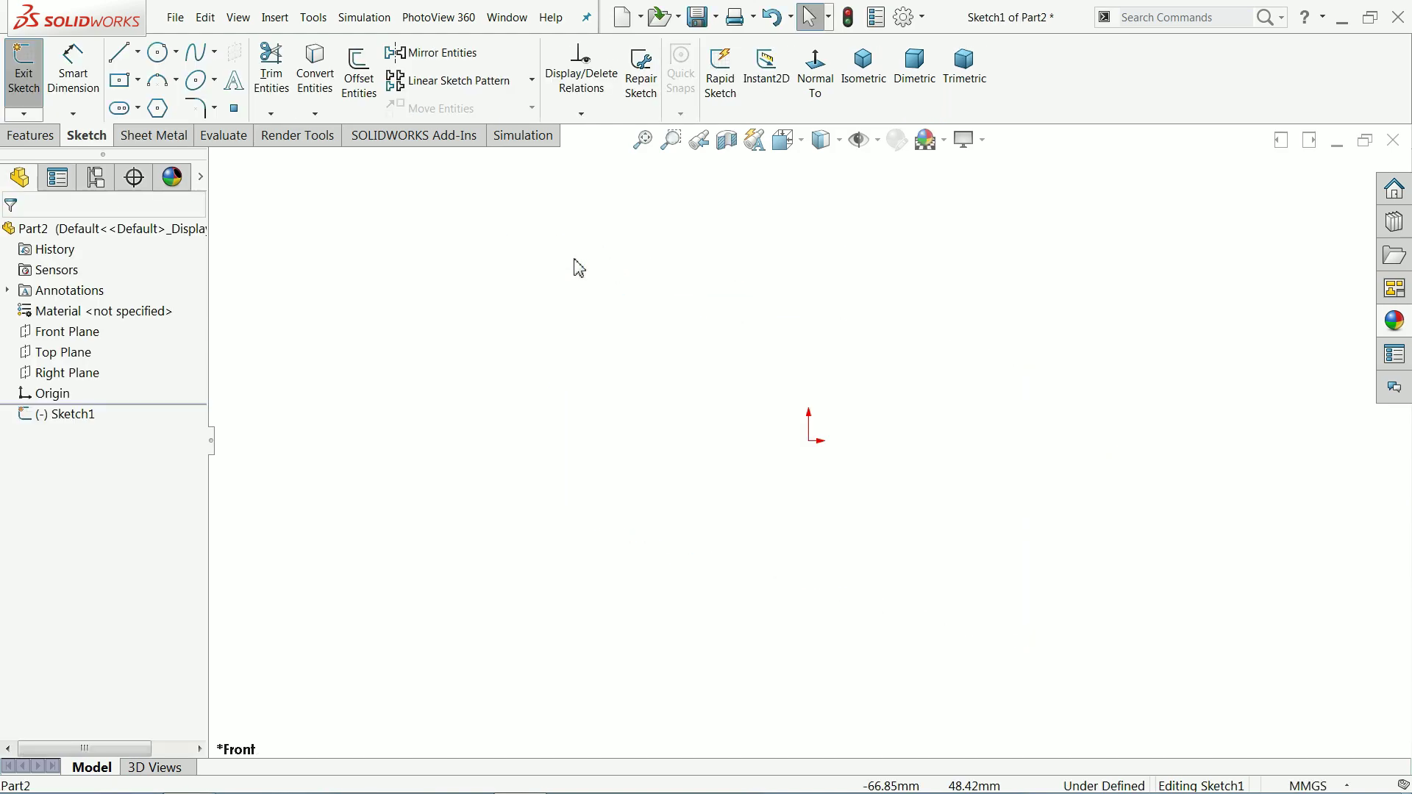
left_click(138, 80)
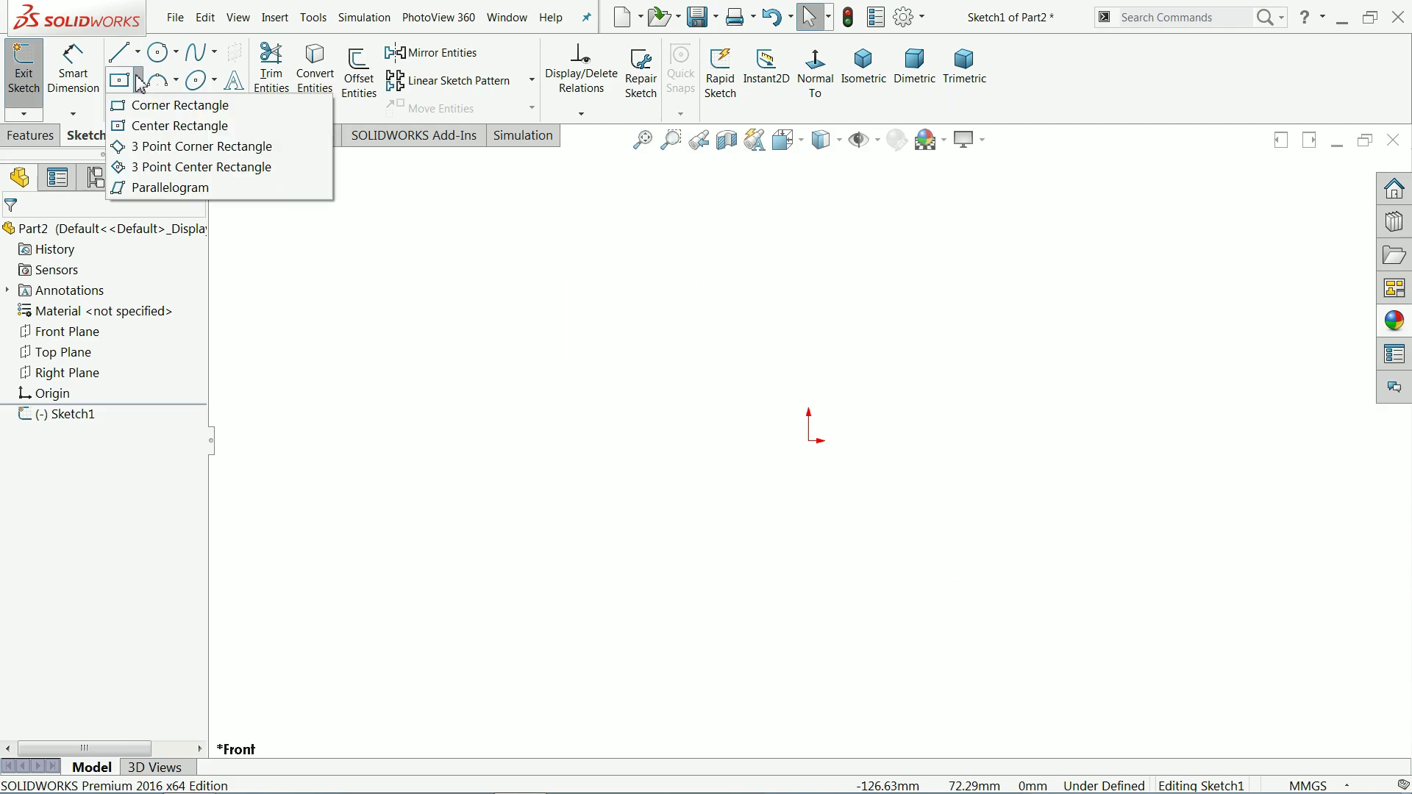
left_click(163, 126)
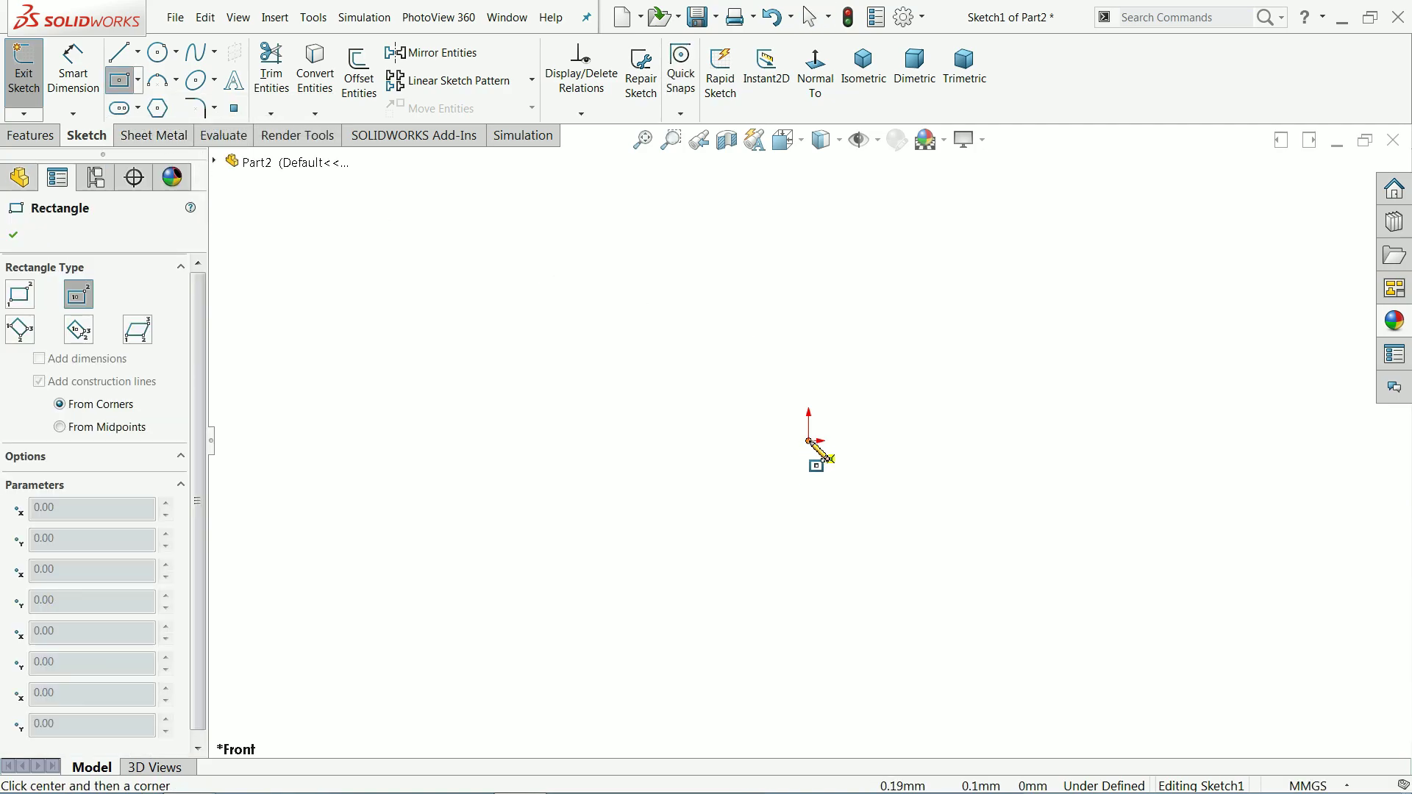
left_click(809, 442)
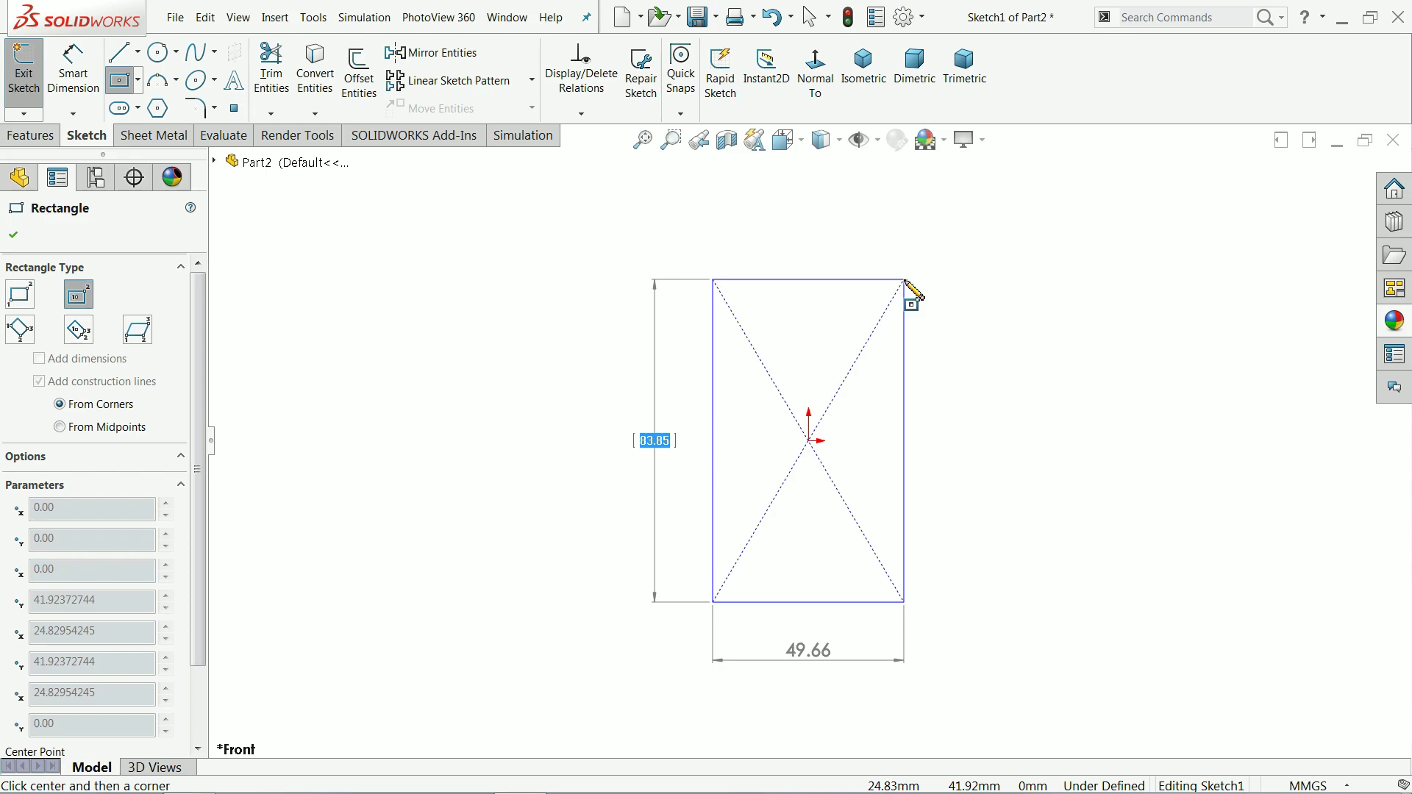
type("150")
key("Return")
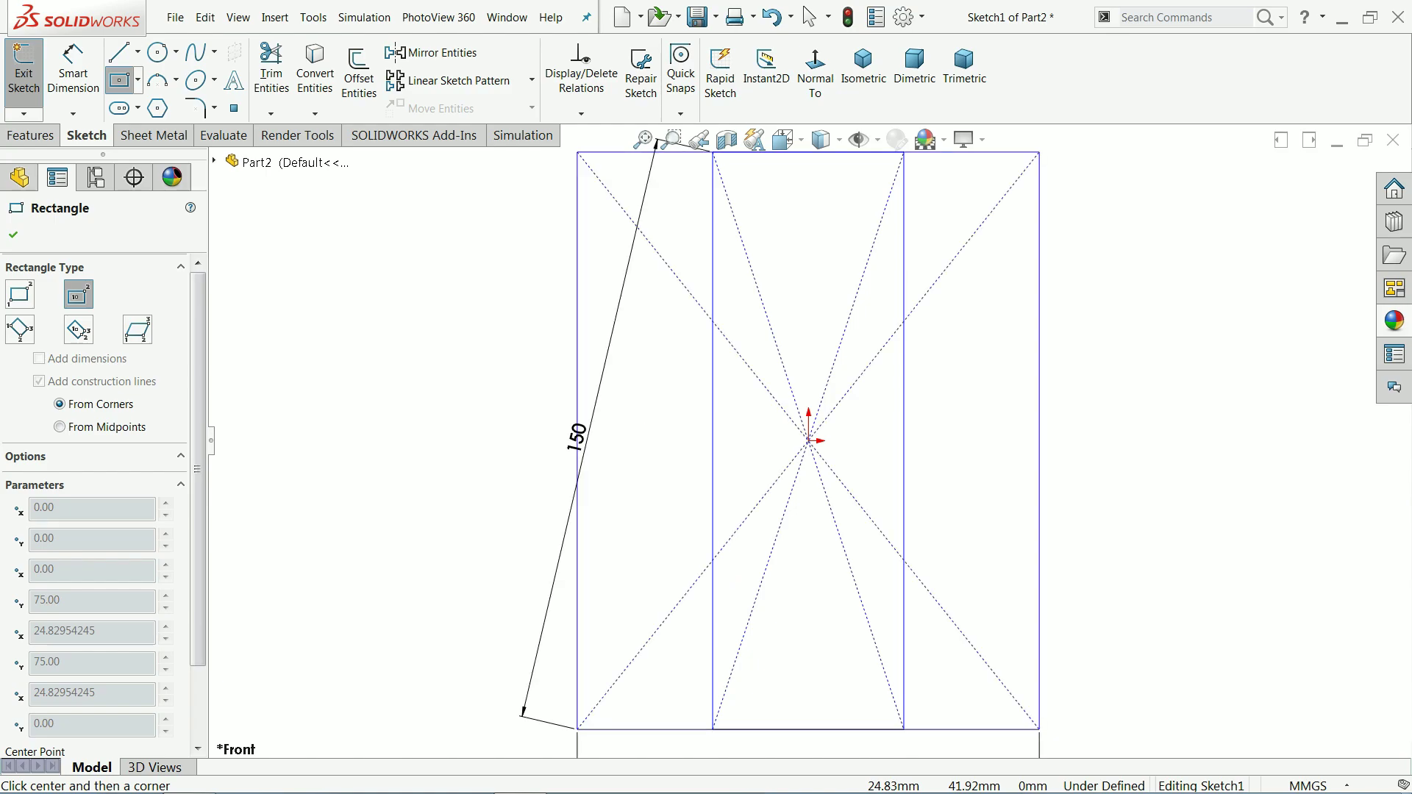
left_click(1039, 294)
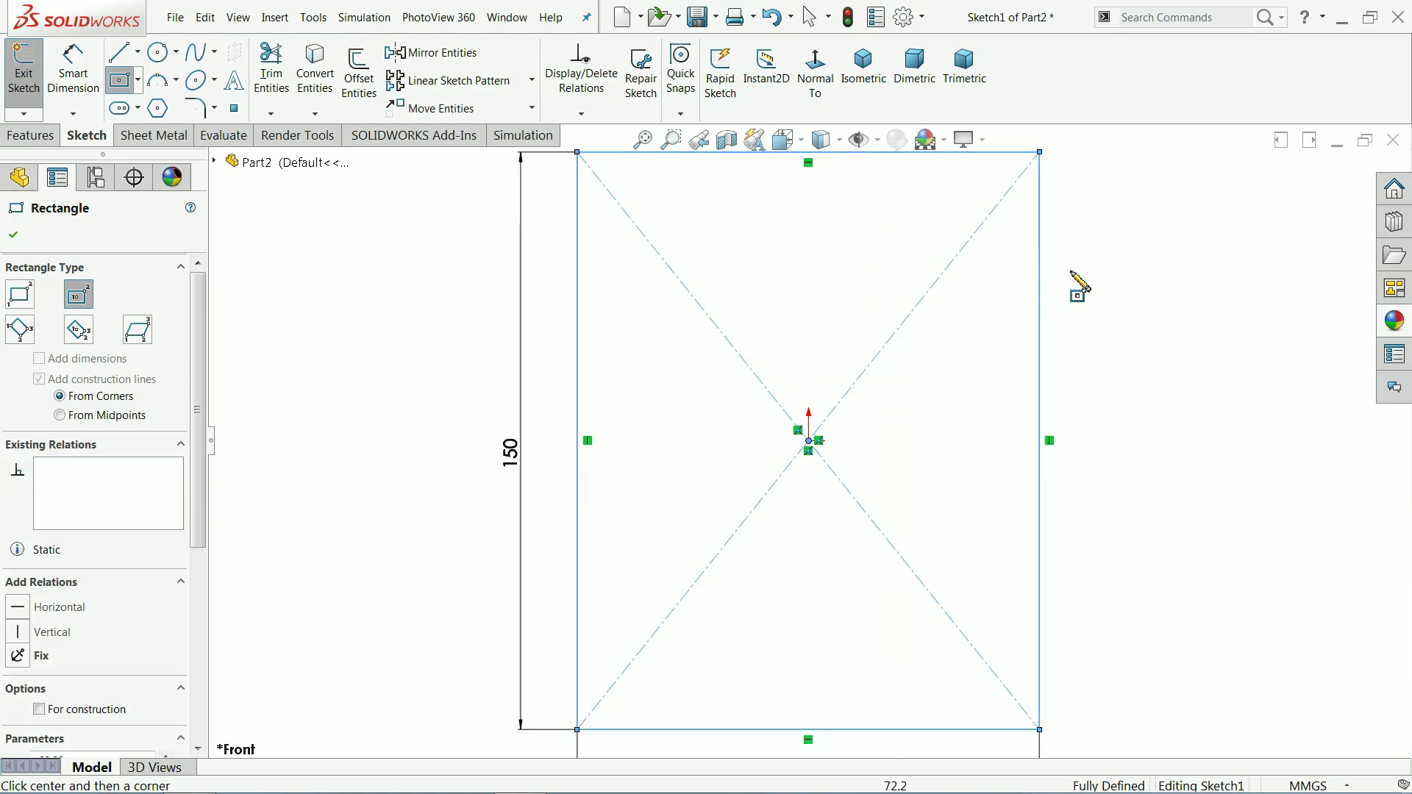
right_click(1108, 277)
left_click(1152, 273)
key("f")
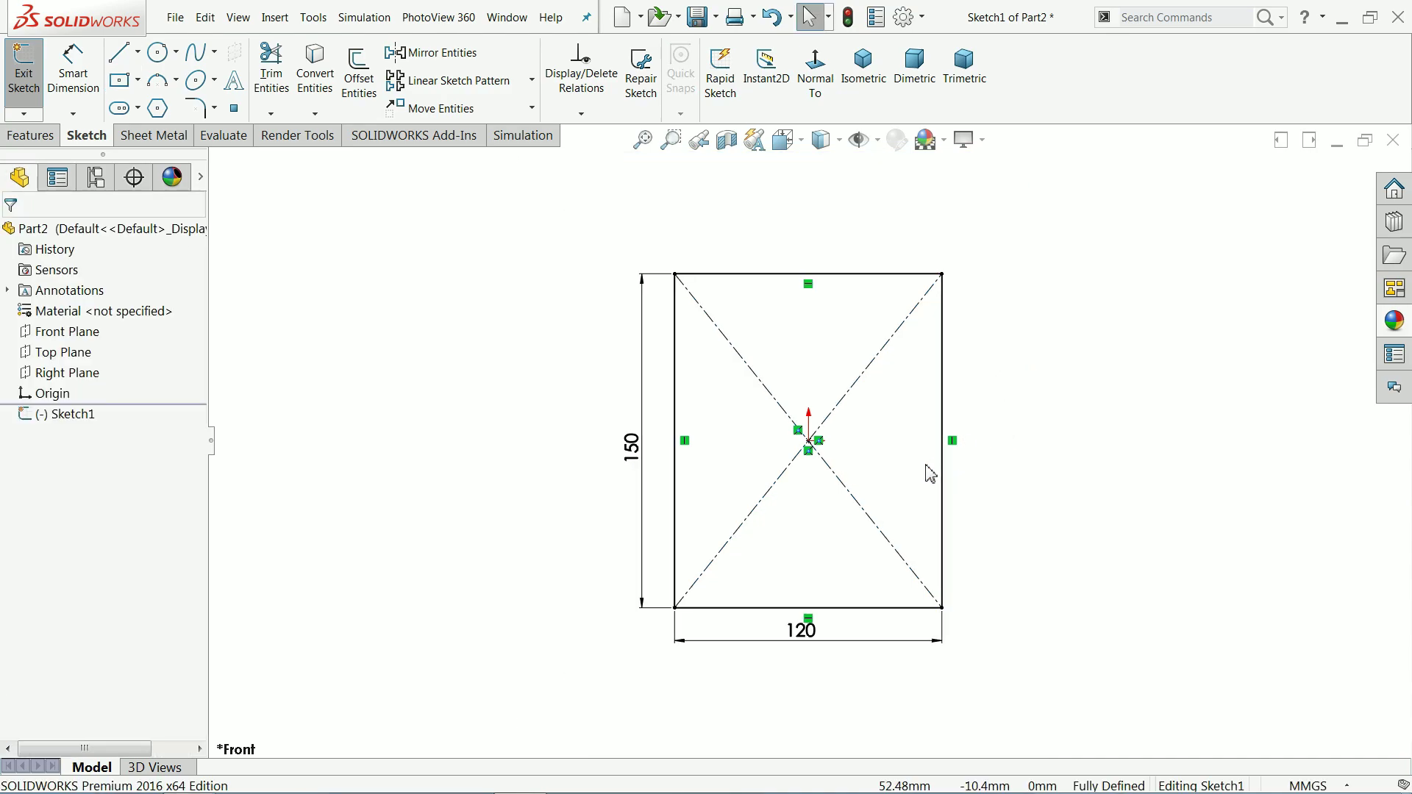
scroll(938, 470, "down", 1)
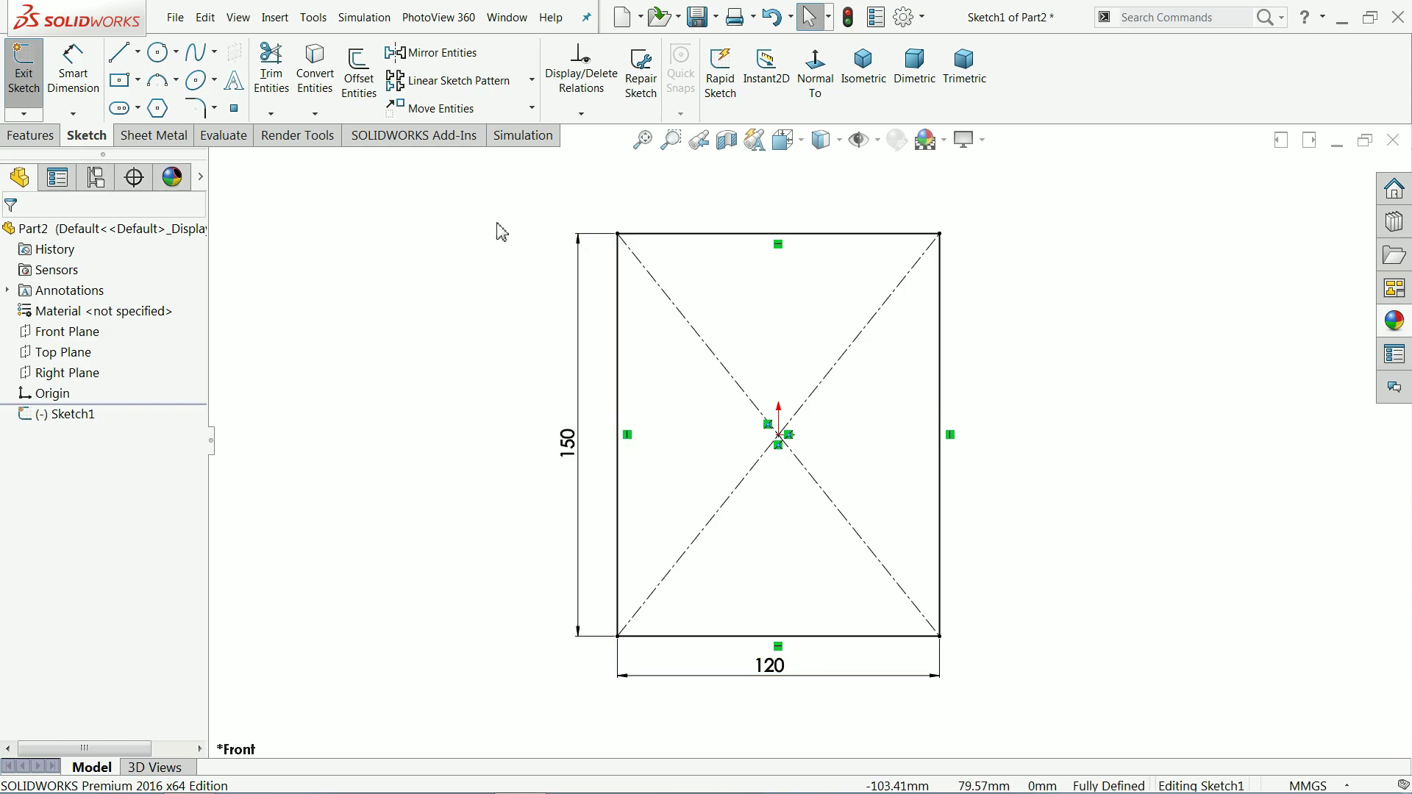
Step: Exit the sketch and accept the base flange at 2 mm thickness and K-factor 0.5
left_click(25, 87)
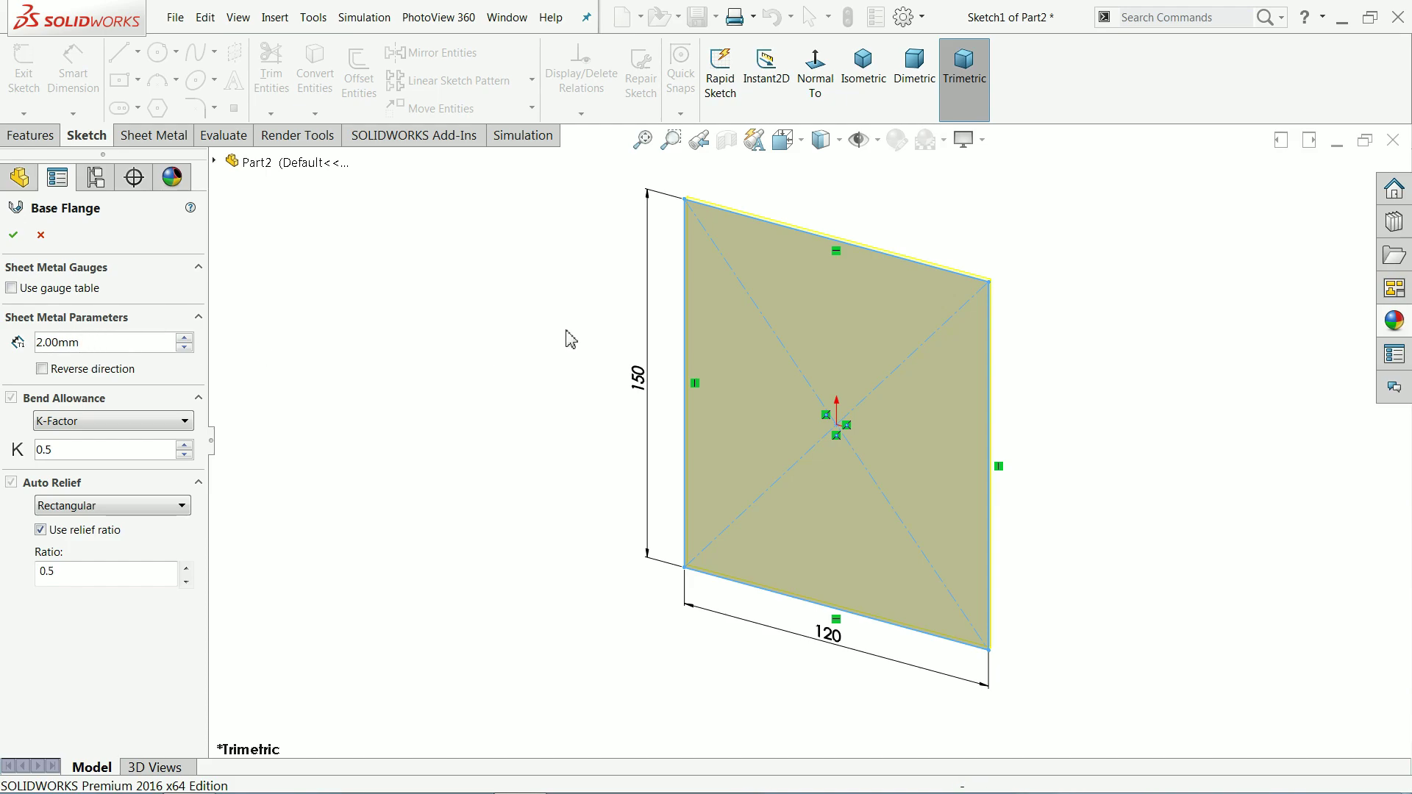
scroll(964, 303, "down", 5)
scroll(956, 353, "down", 2)
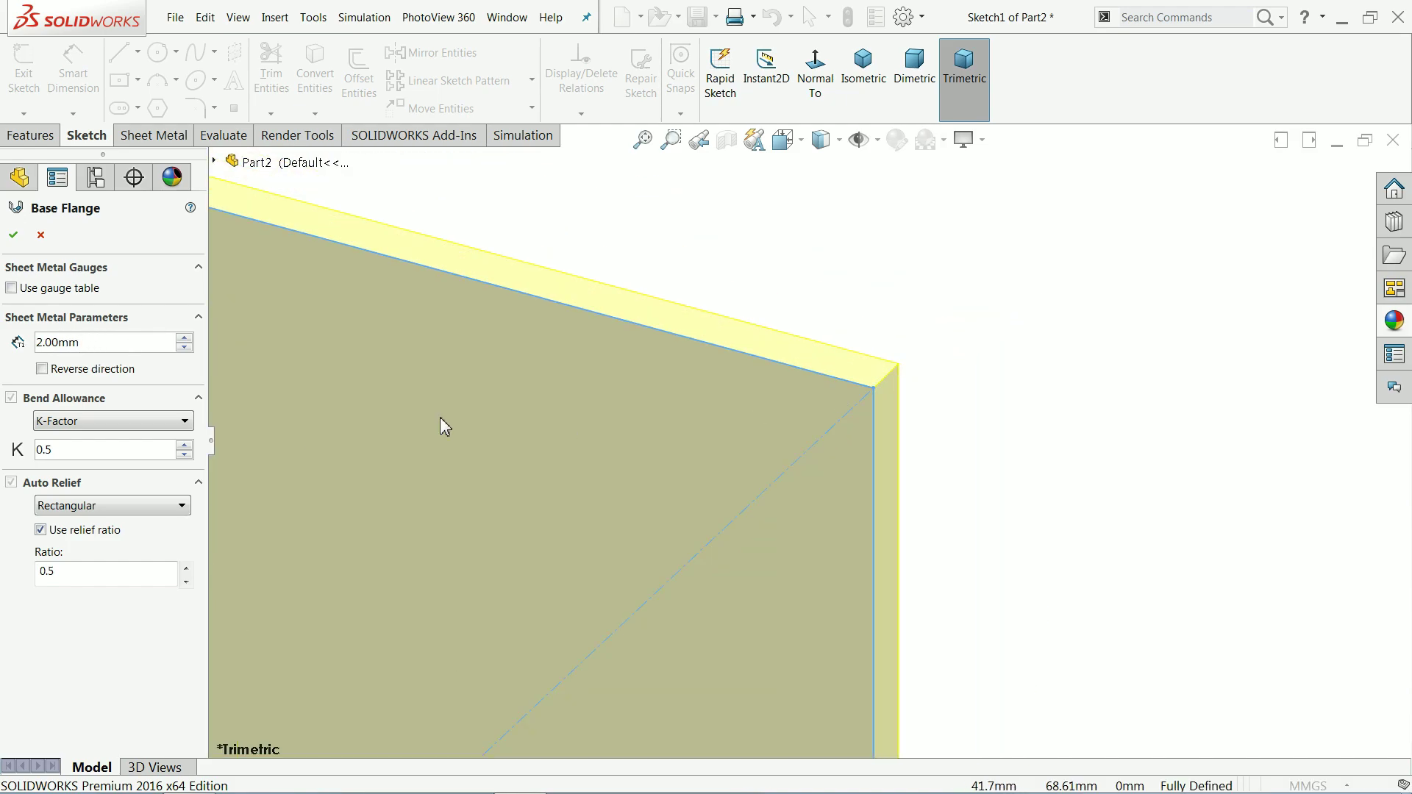
left_click(42, 368)
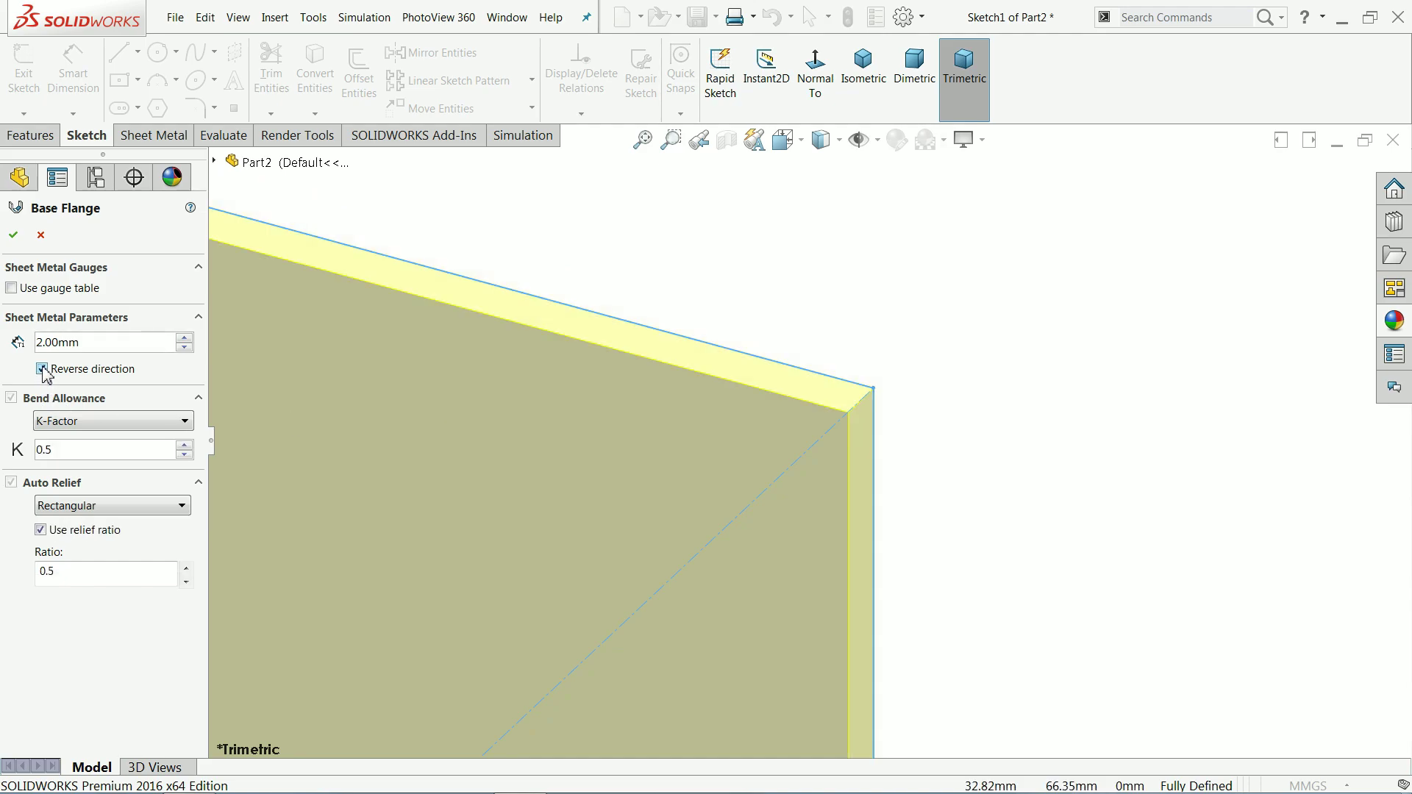
left_click(42, 369)
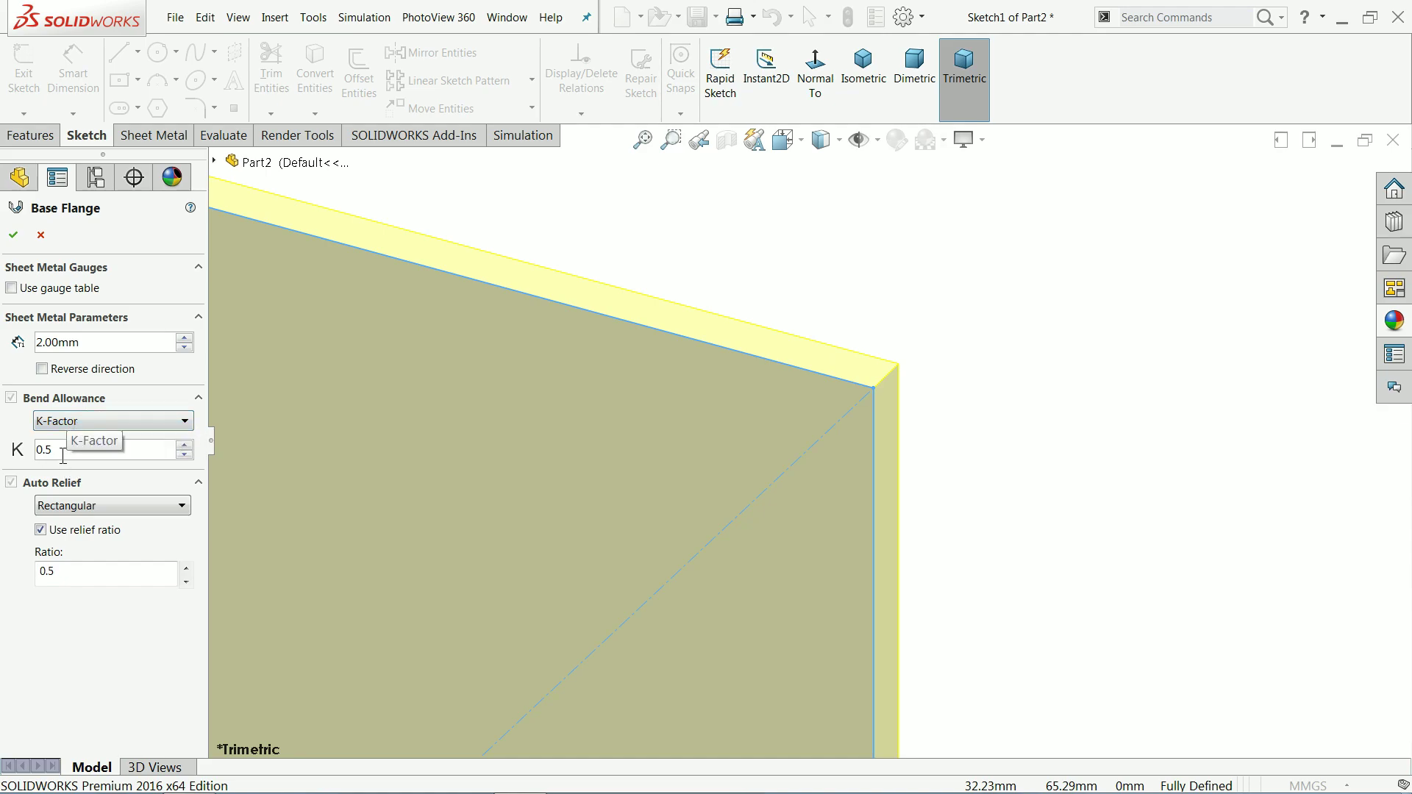
scroll(781, 451, "up", 3)
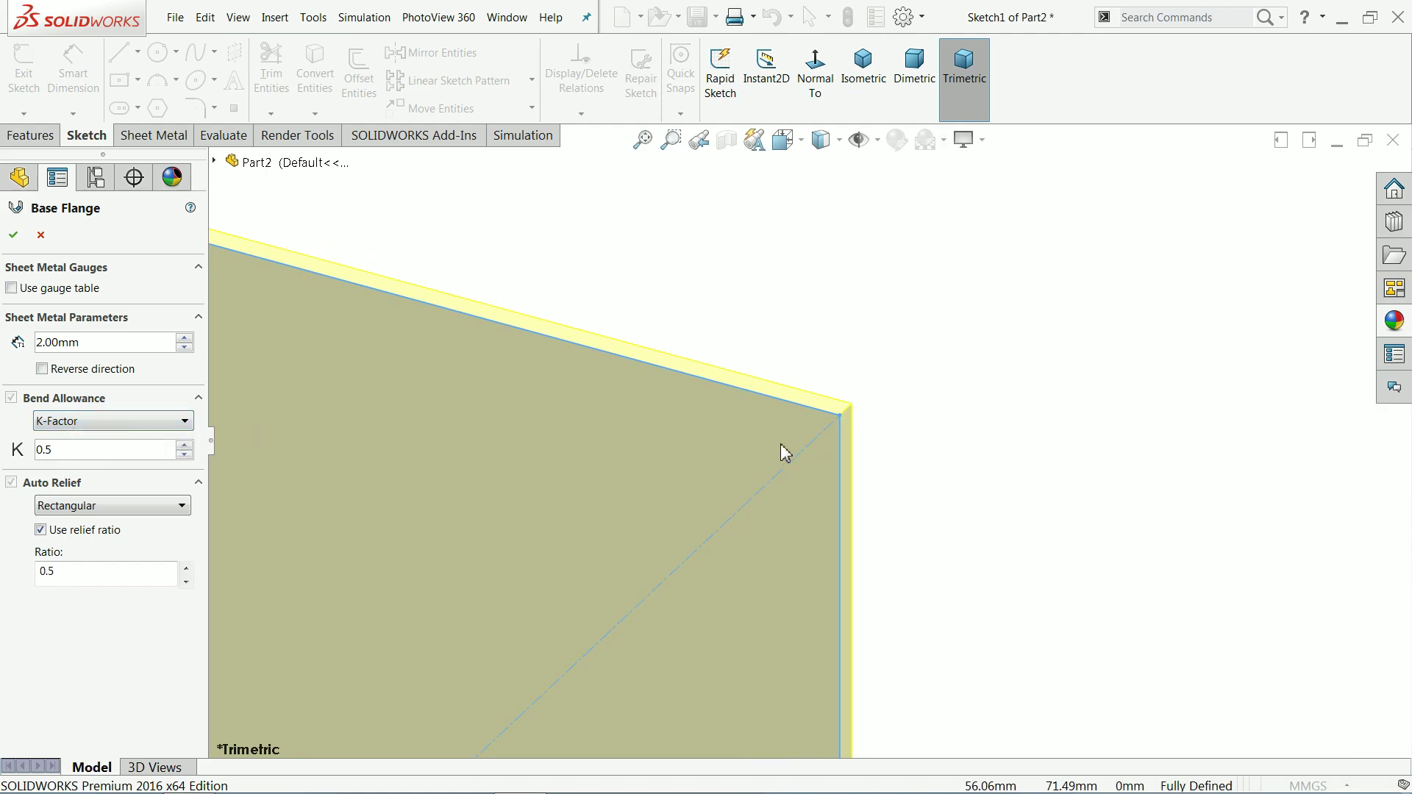
scroll(779, 444, "up", 4)
scroll(753, 510, "down", 3)
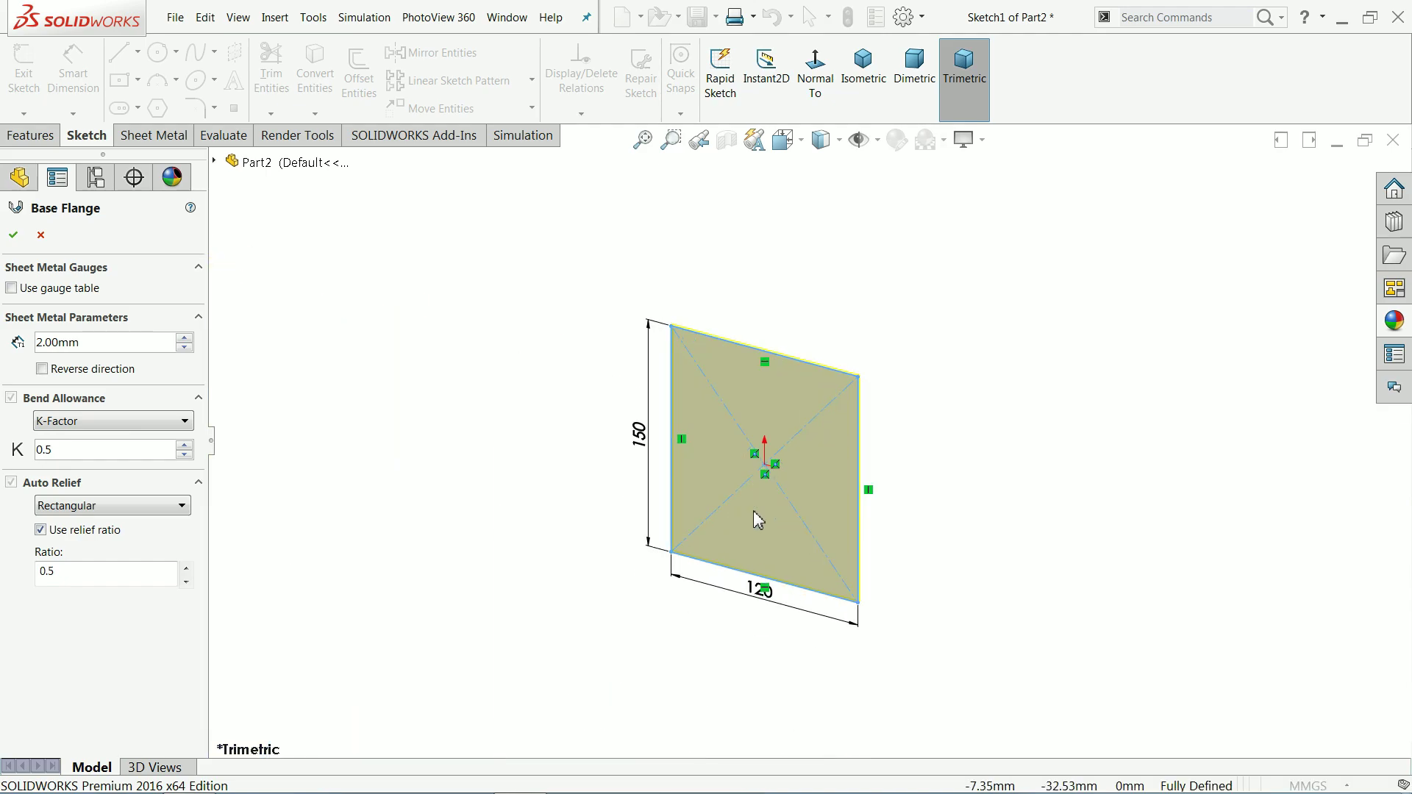
scroll(767, 483, "down", 1)
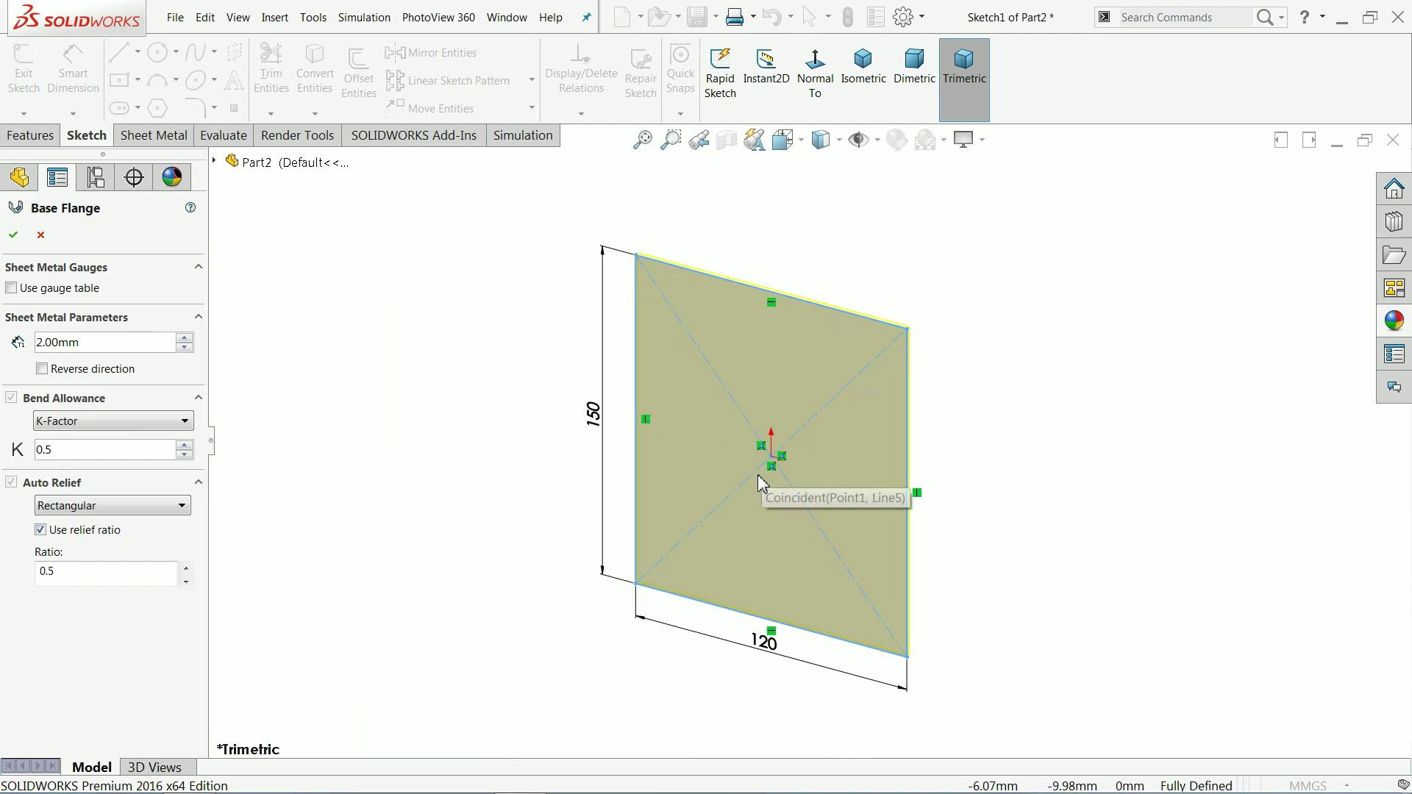
left_click(16, 235)
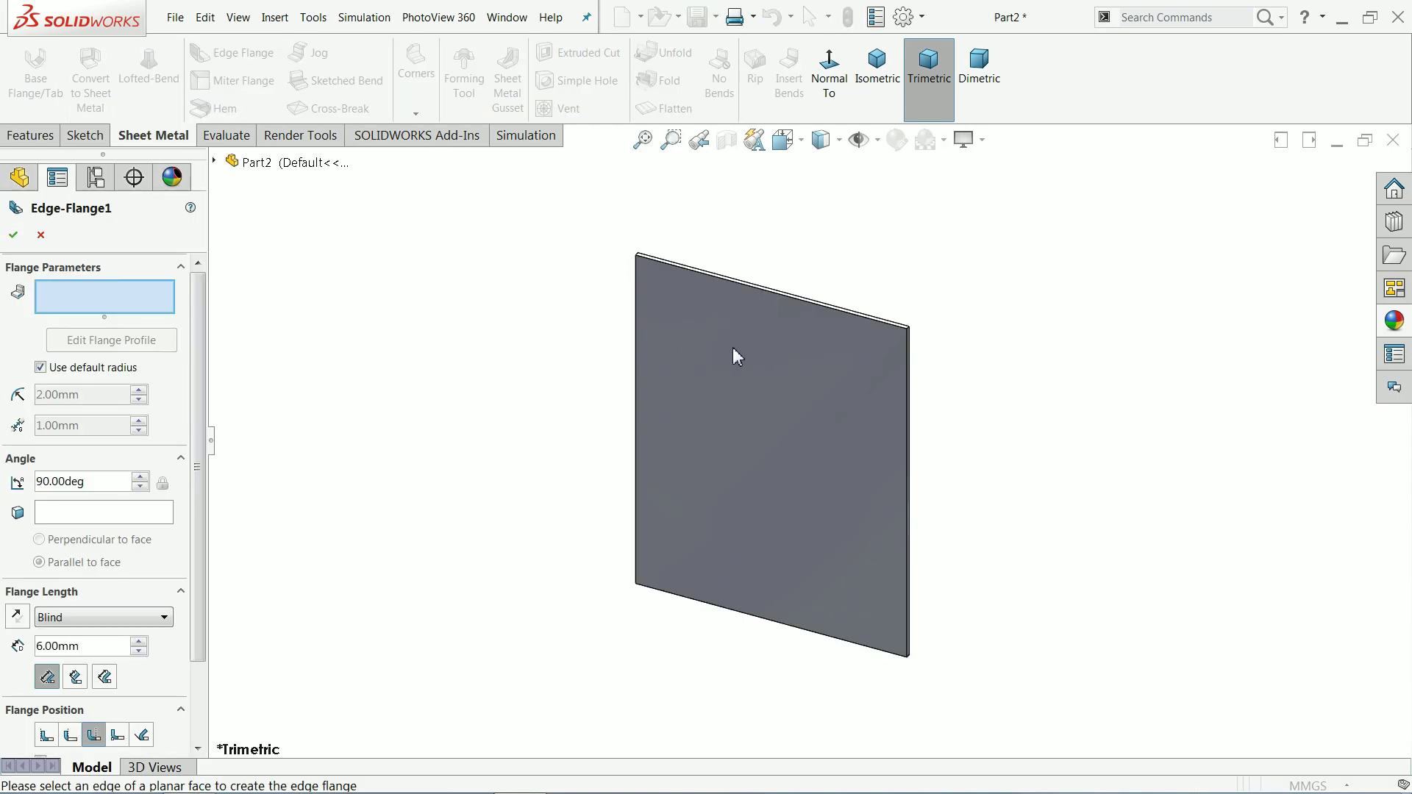
Step: Place an edge flange on the plate's top edge, keeping the default bend radius
scroll(834, 457, "down", 2)
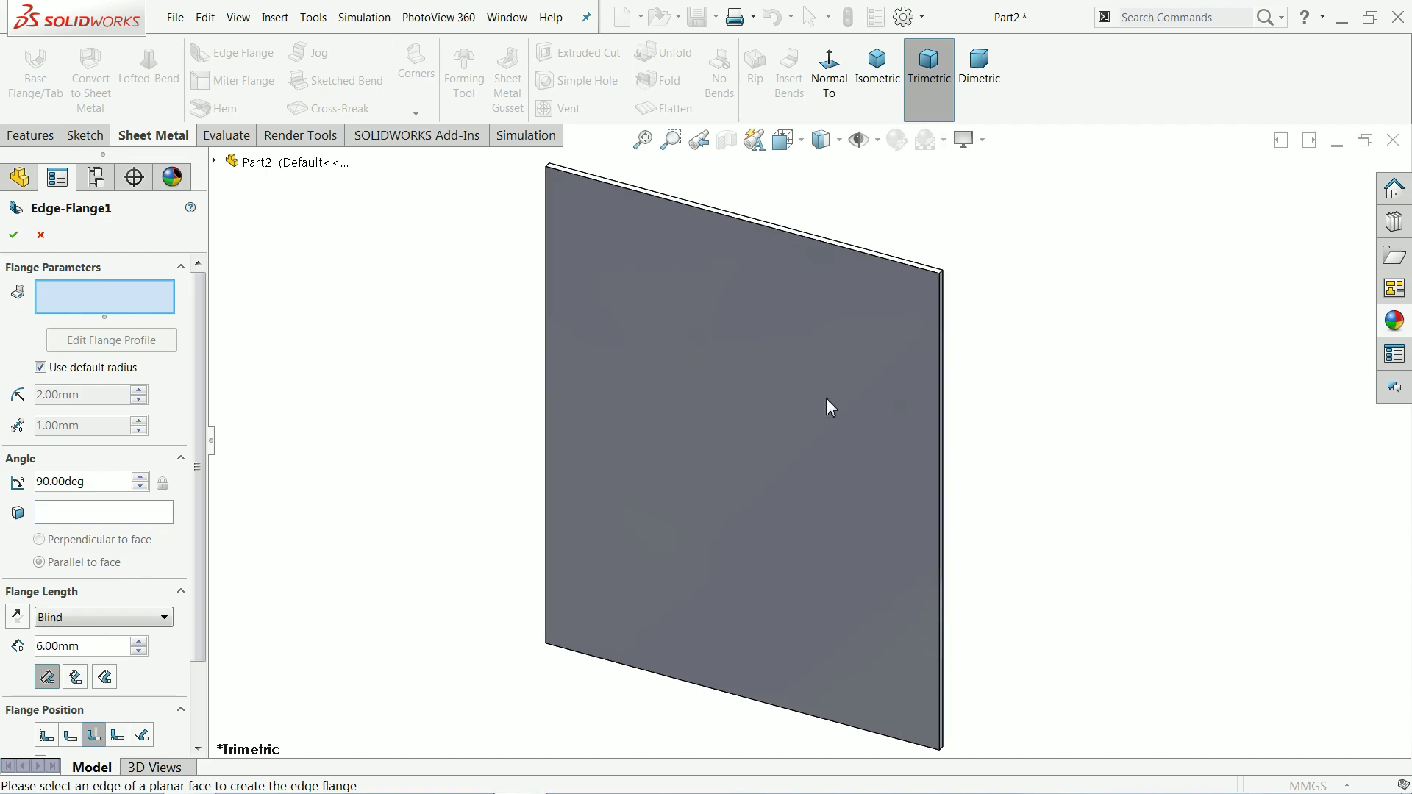
left_click(859, 255)
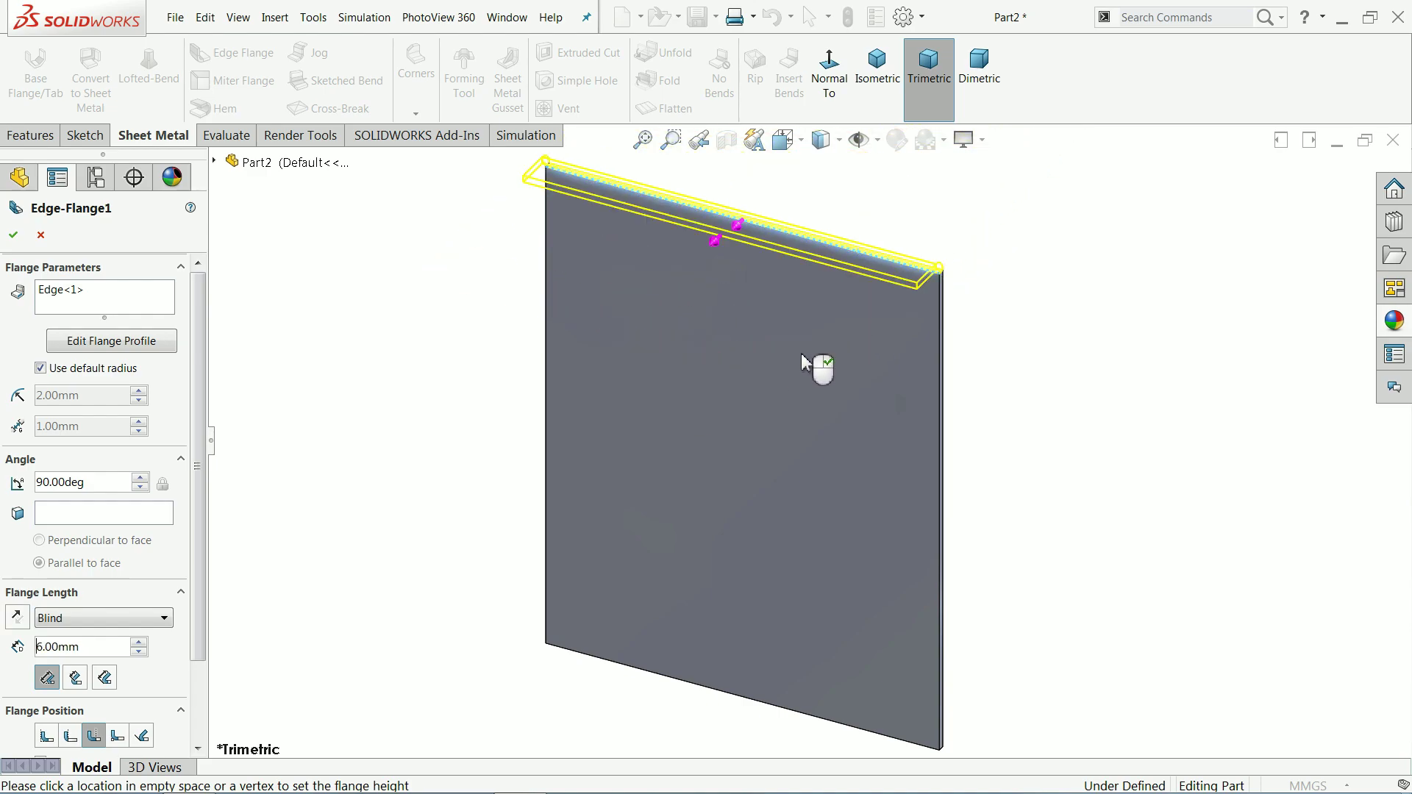
left_click(765, 397)
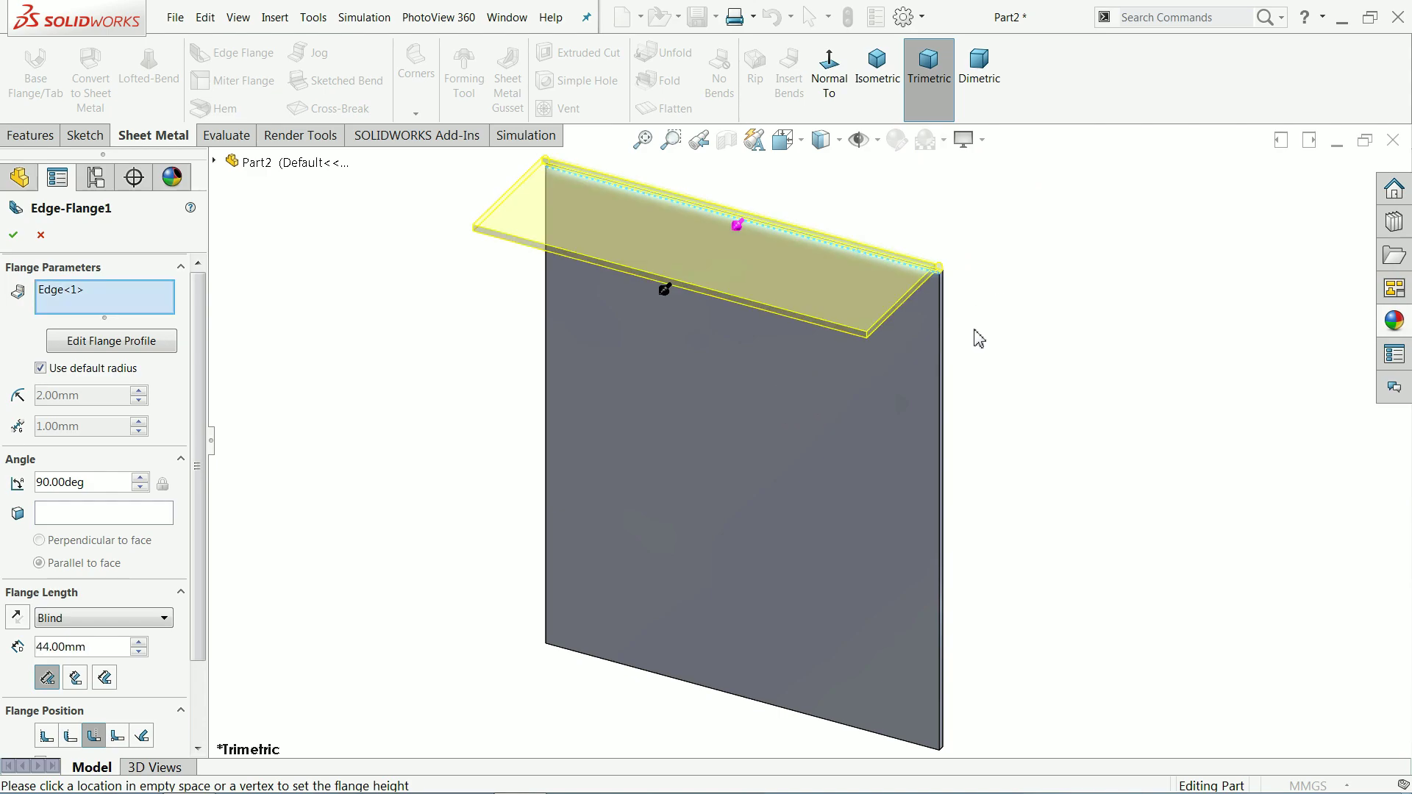
scroll(956, 331, "down", 3)
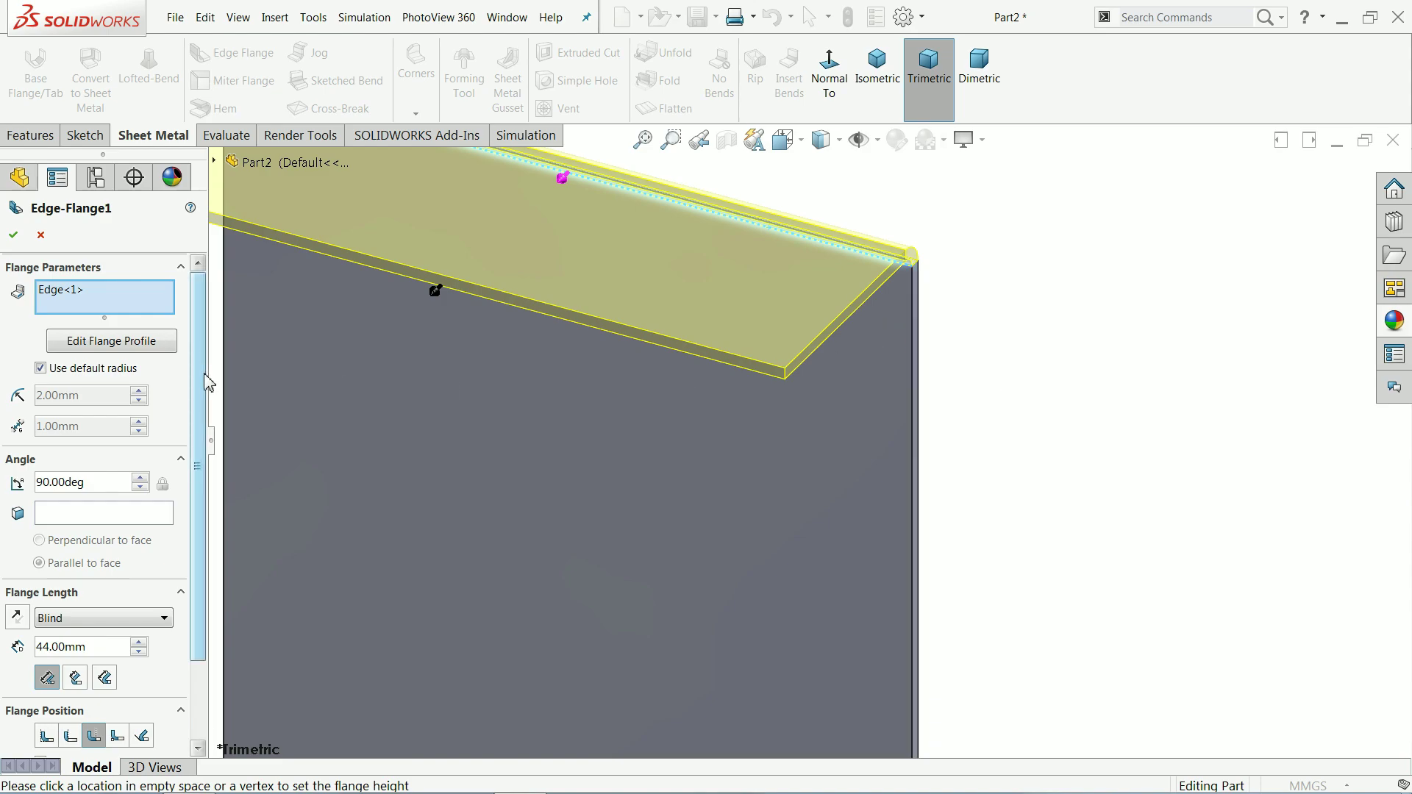
scroll(205, 383, "down", 3)
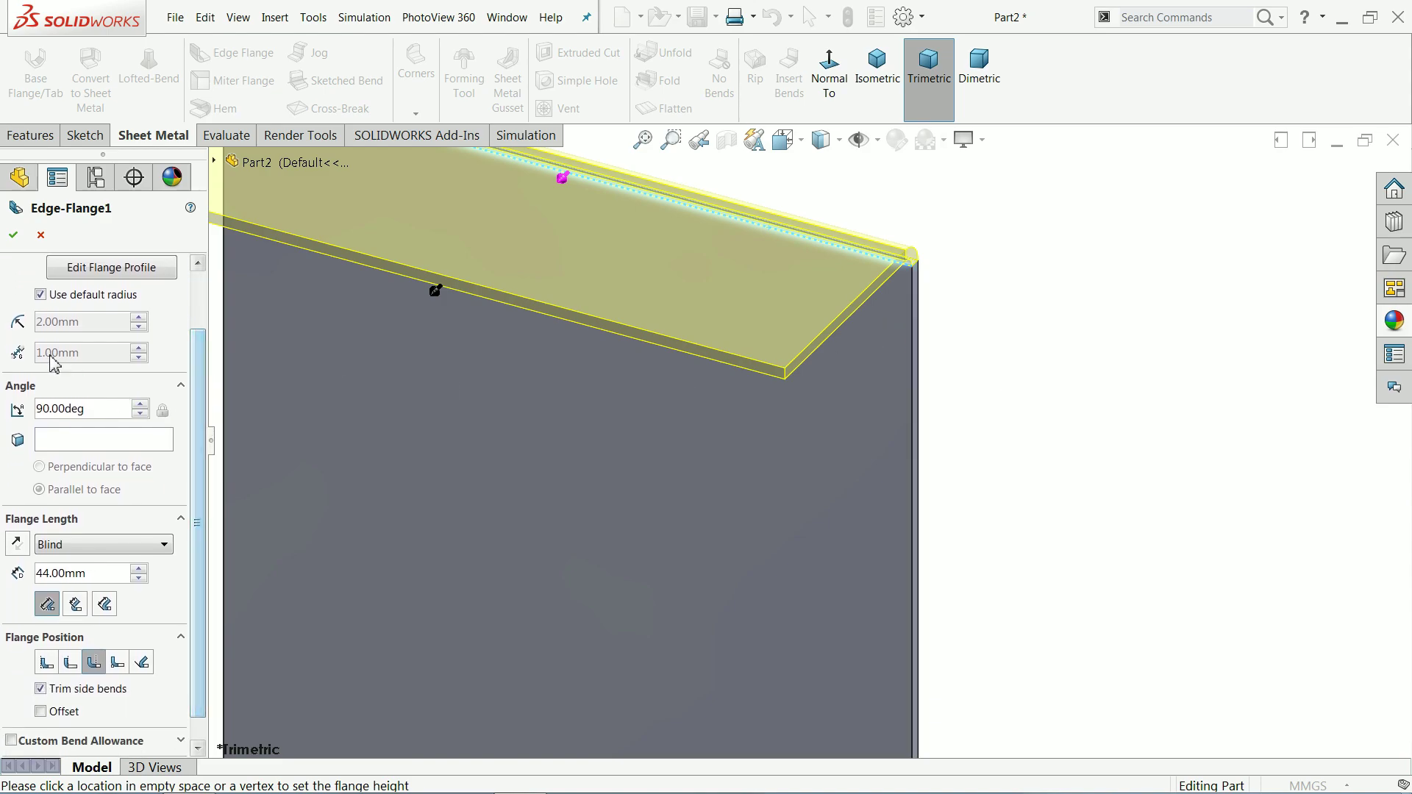
left_click(42, 295)
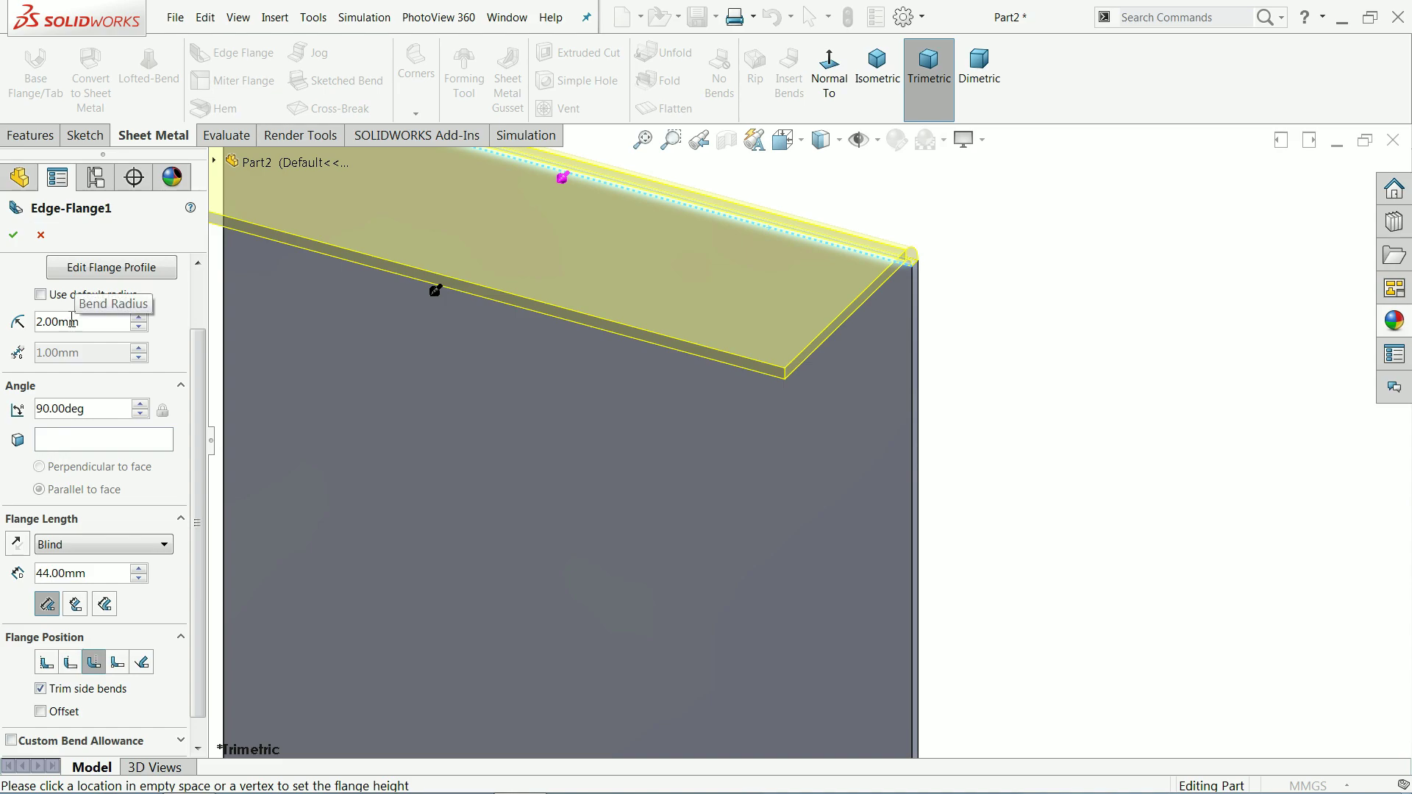
left_click(41, 295)
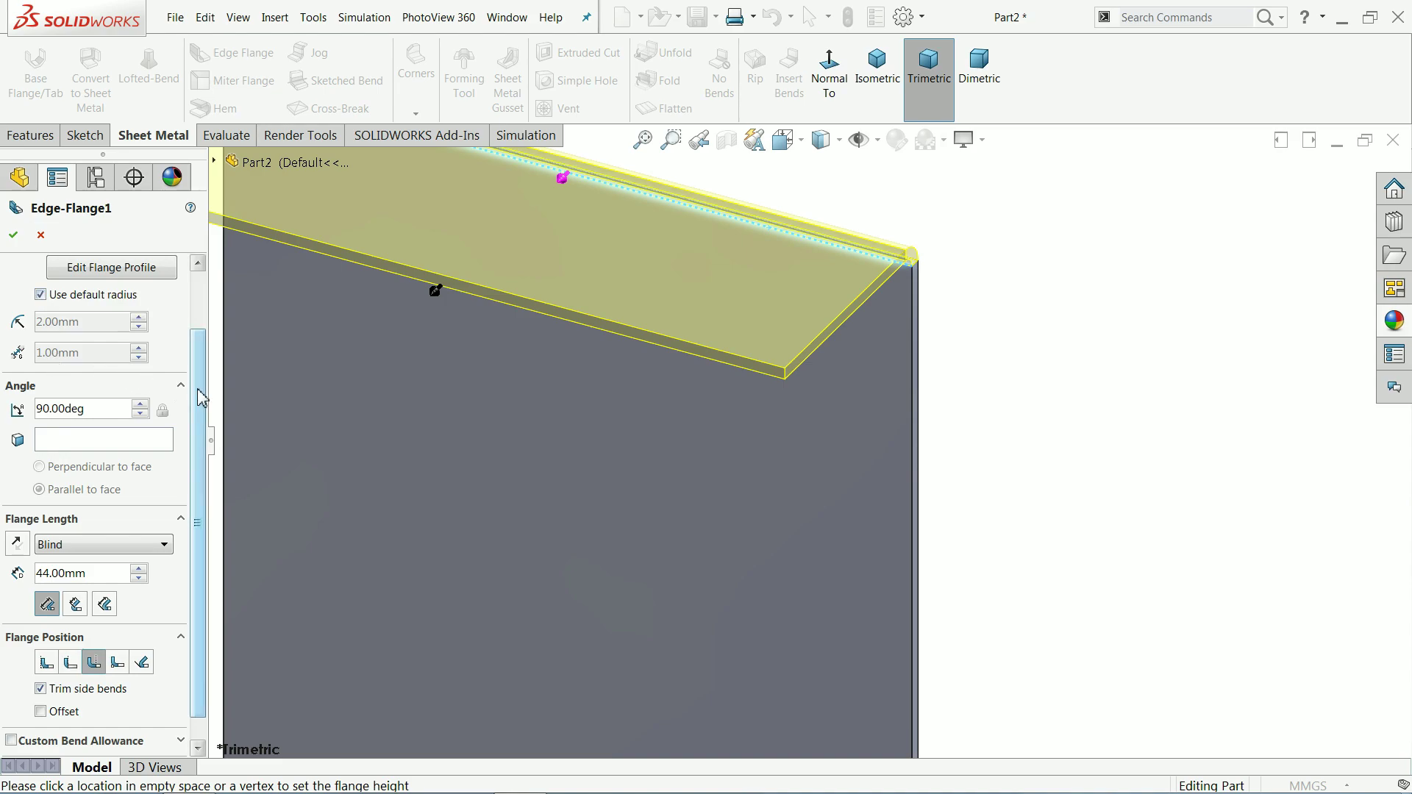
scroll(98, 377, "down", 1)
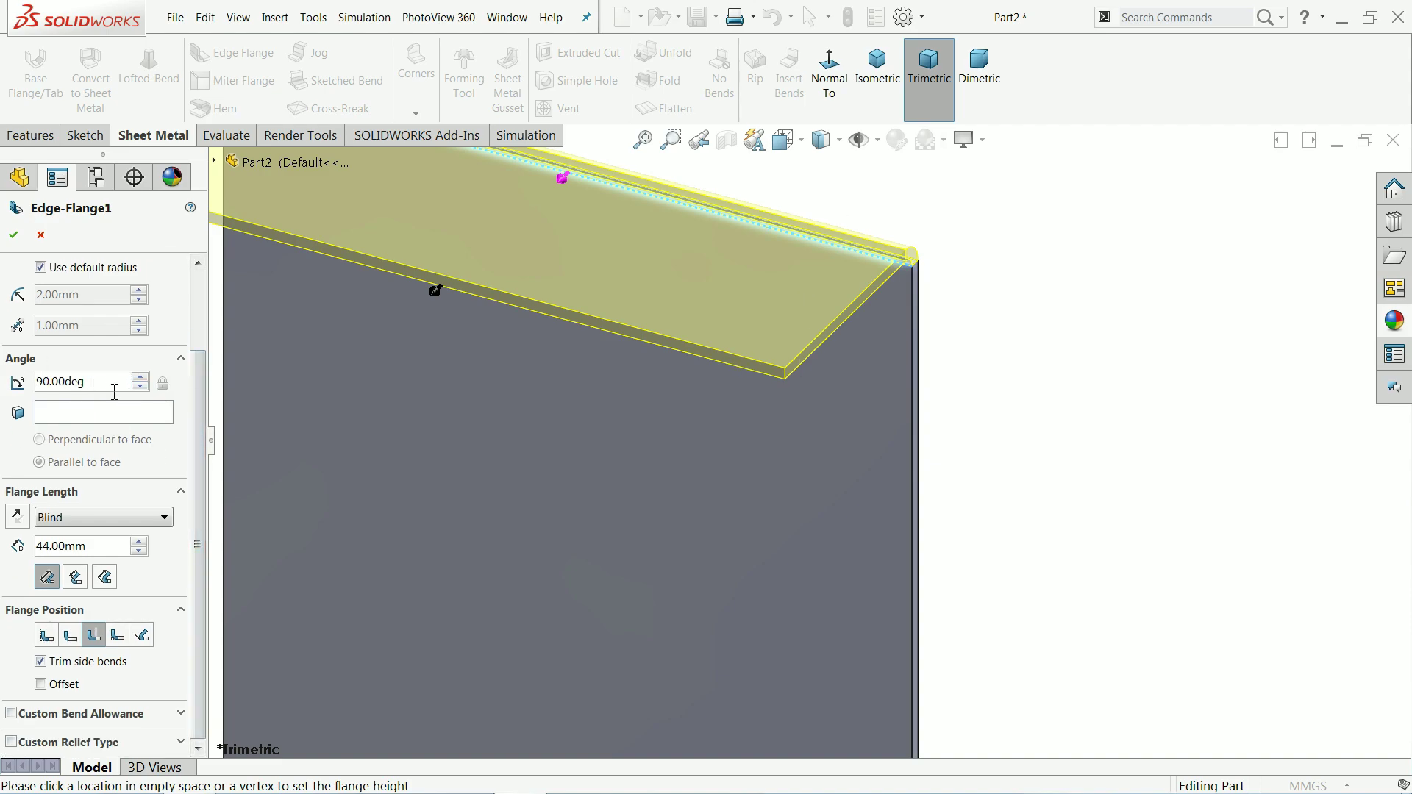
Step: Make the flange a blind 70 mm length measured to the outer virtual sharp
left_click(69, 524)
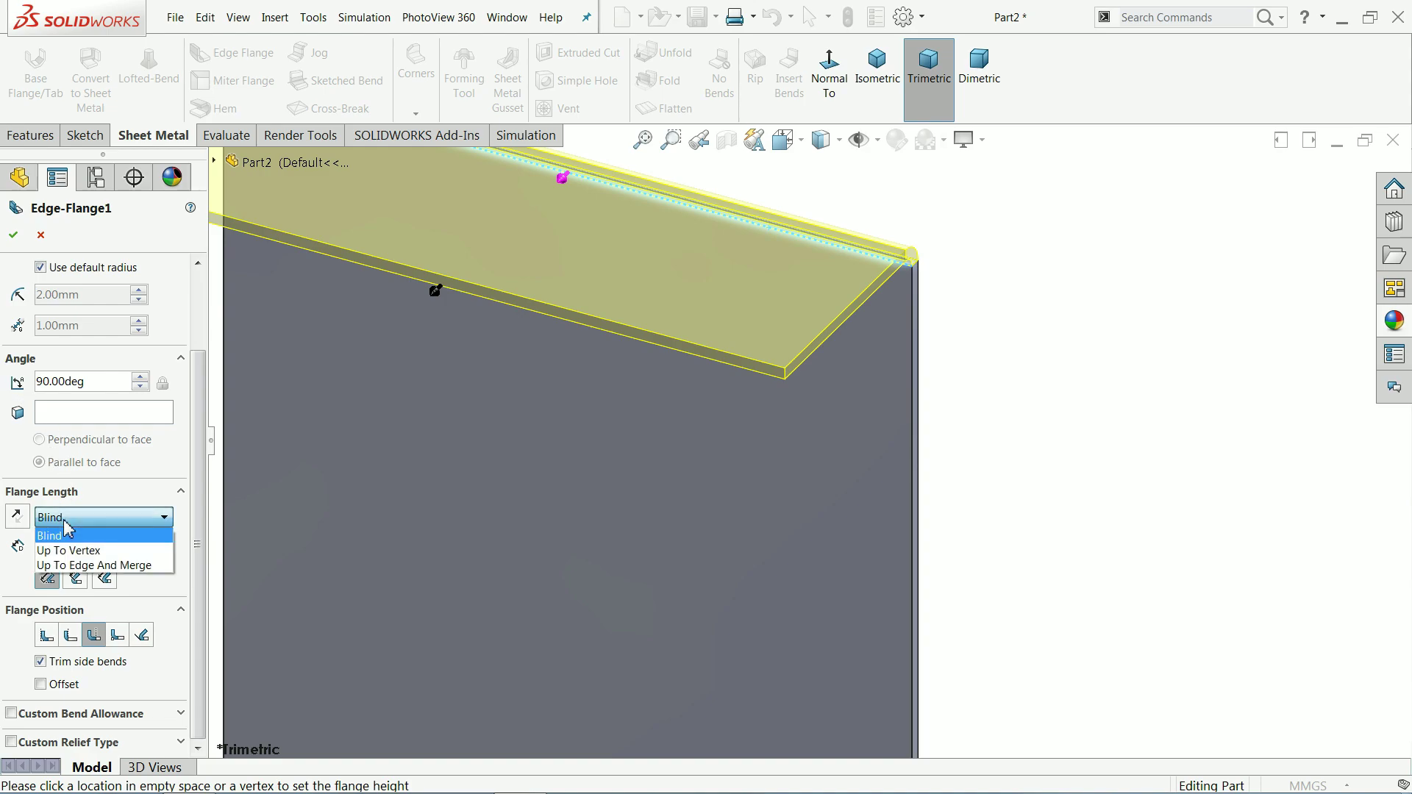
left_click(70, 535)
left_click_drag(94, 544, 27, 551)
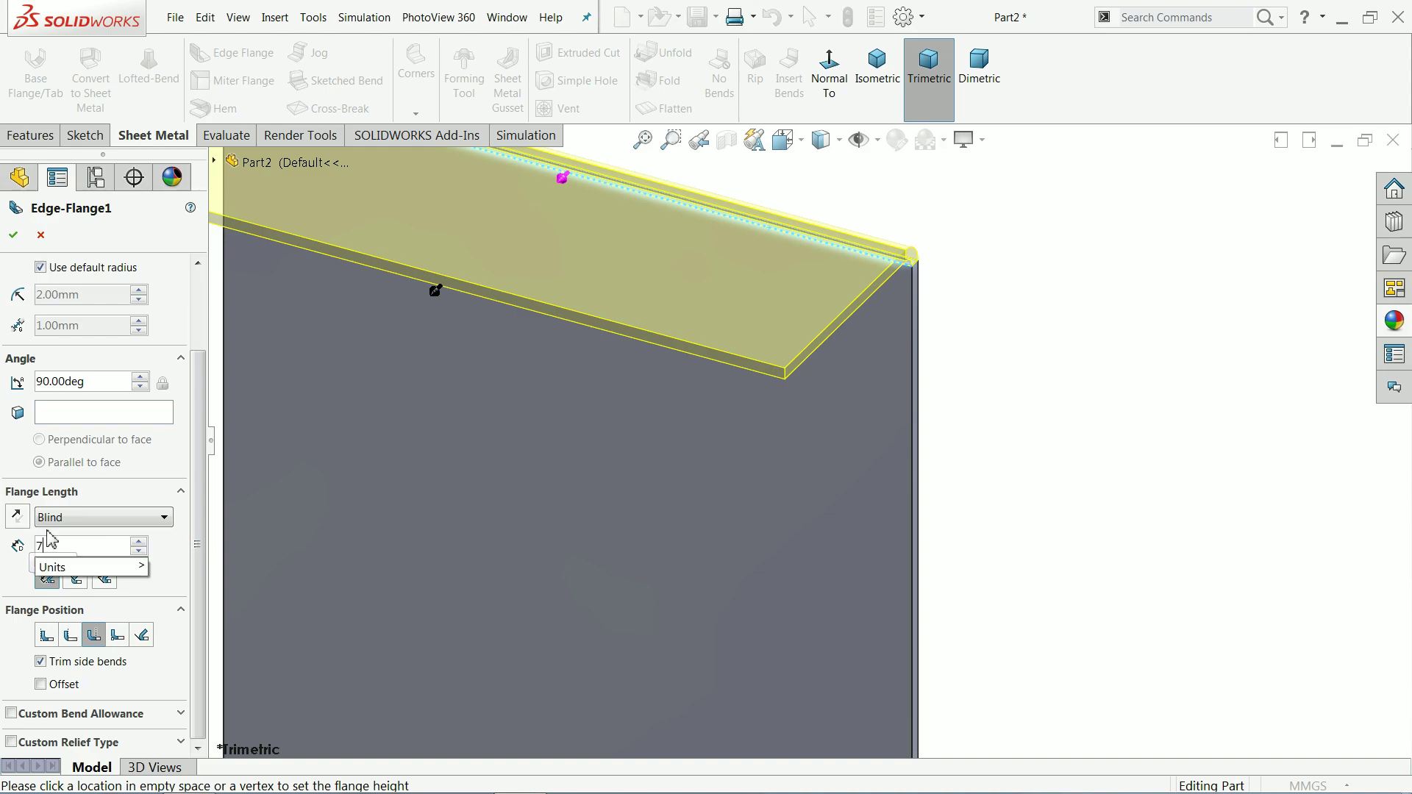
type("70.00mm")
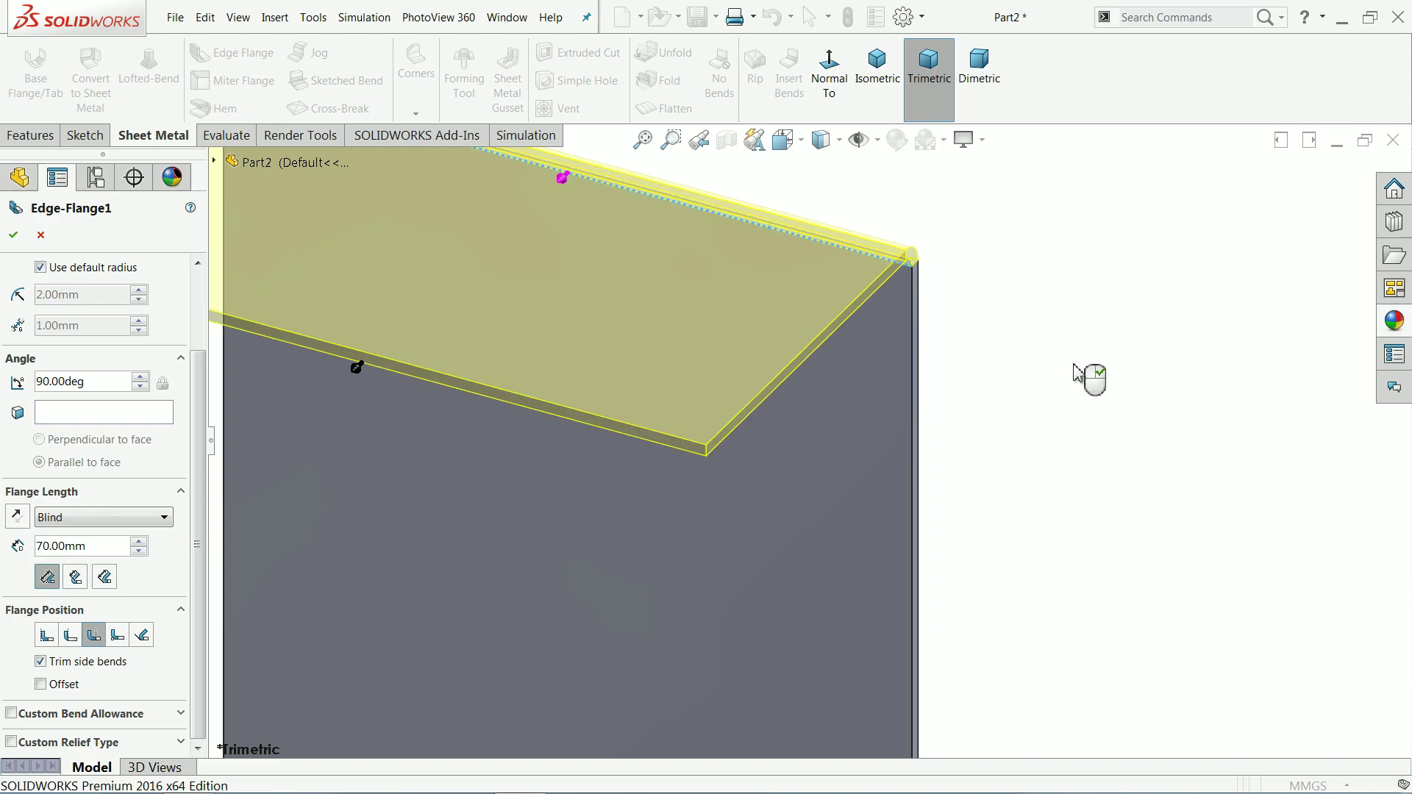
scroll(1030, 390, "up", 5)
scroll(739, 528, "down", 2)
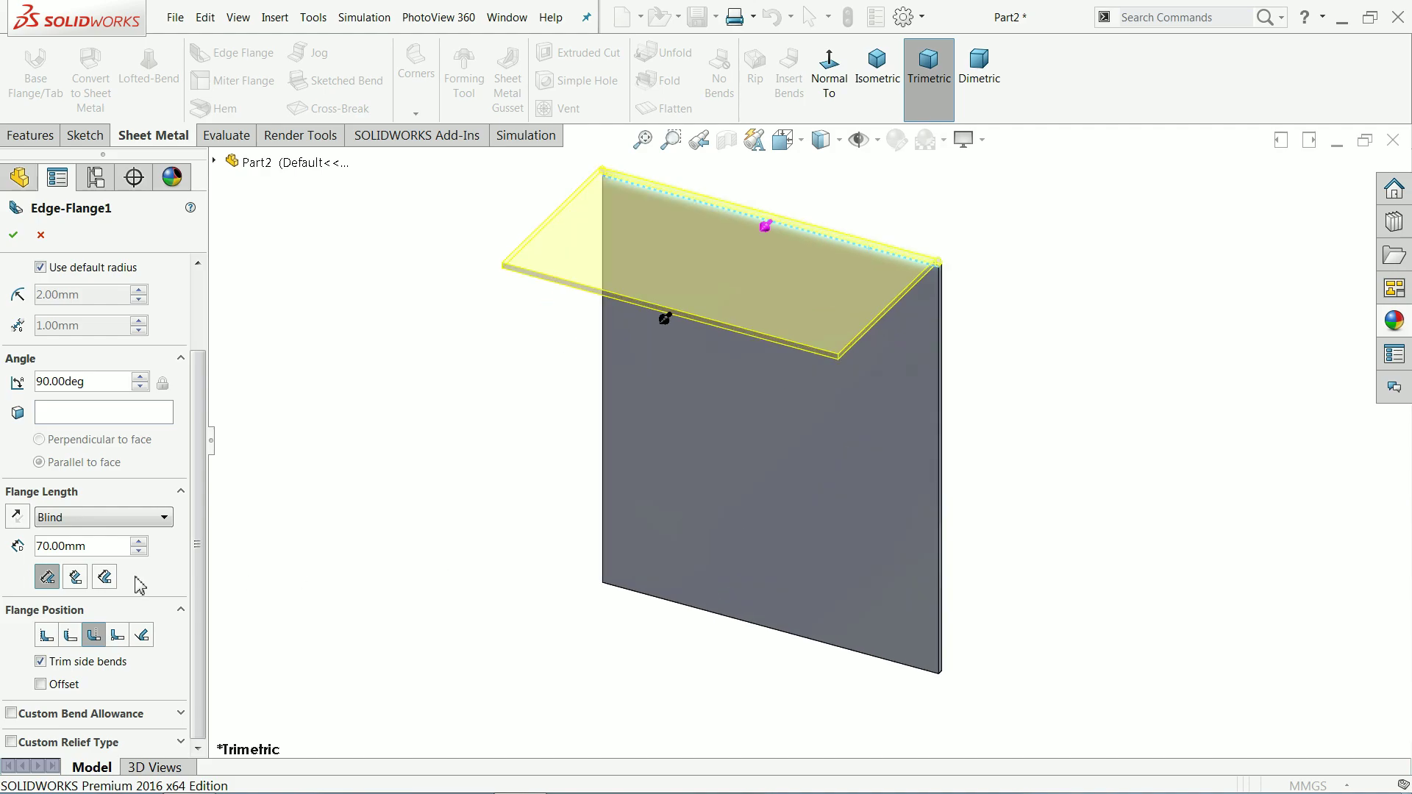
left_click(46, 578)
scroll(963, 305, "down", 3)
middle_click_drag(958, 300, 917, 258)
scroll(800, 412, "down", 3)
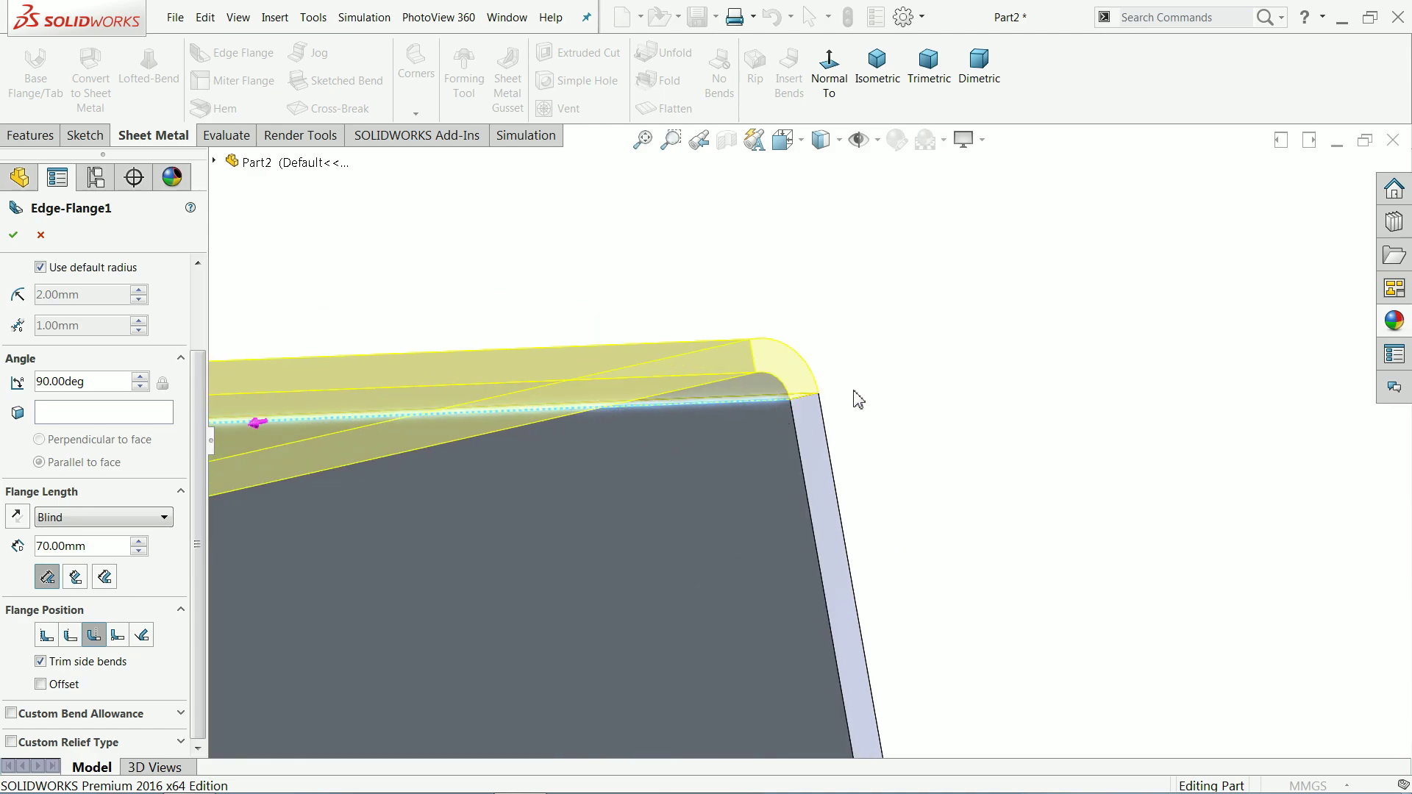
scroll(855, 402, "up", 5)
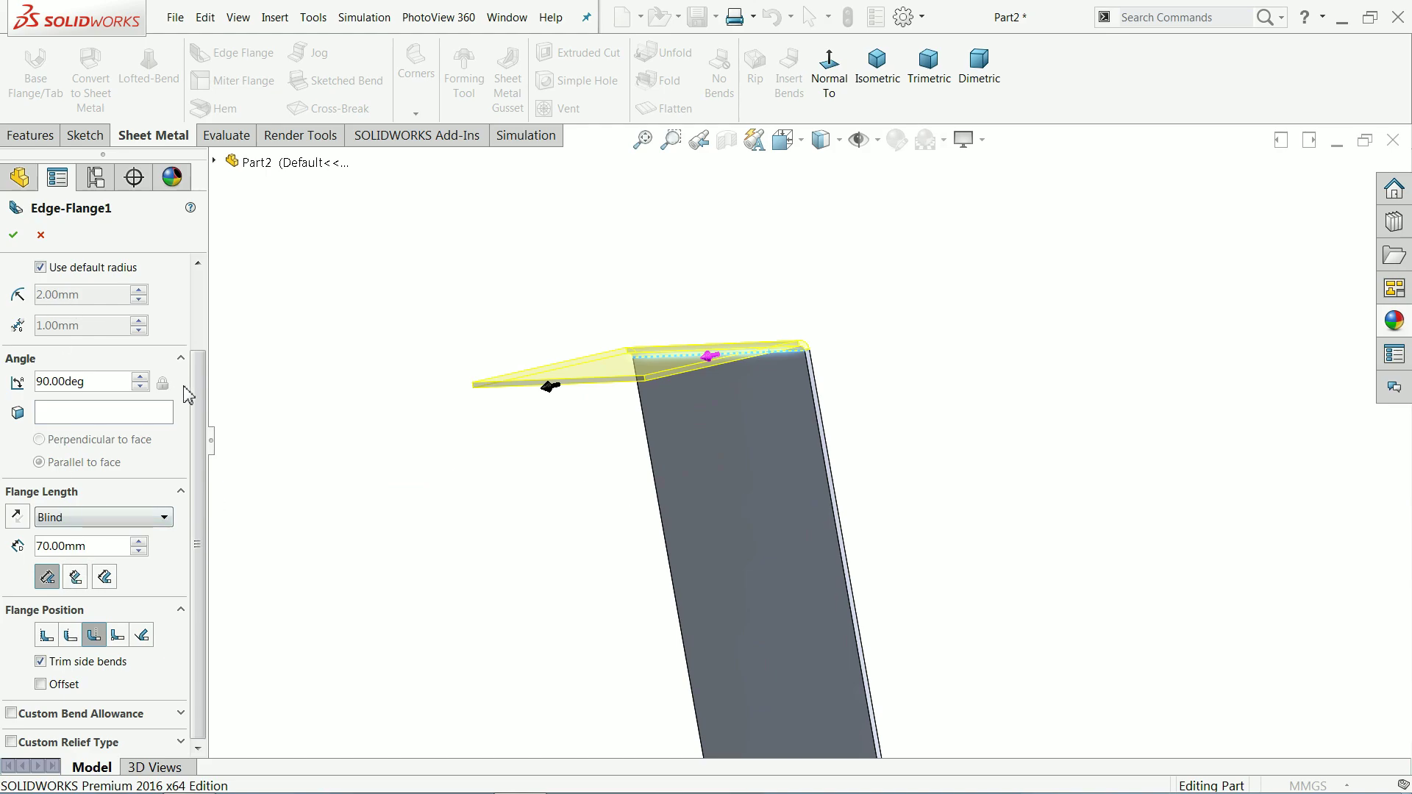
scroll(197, 367, "up", 3)
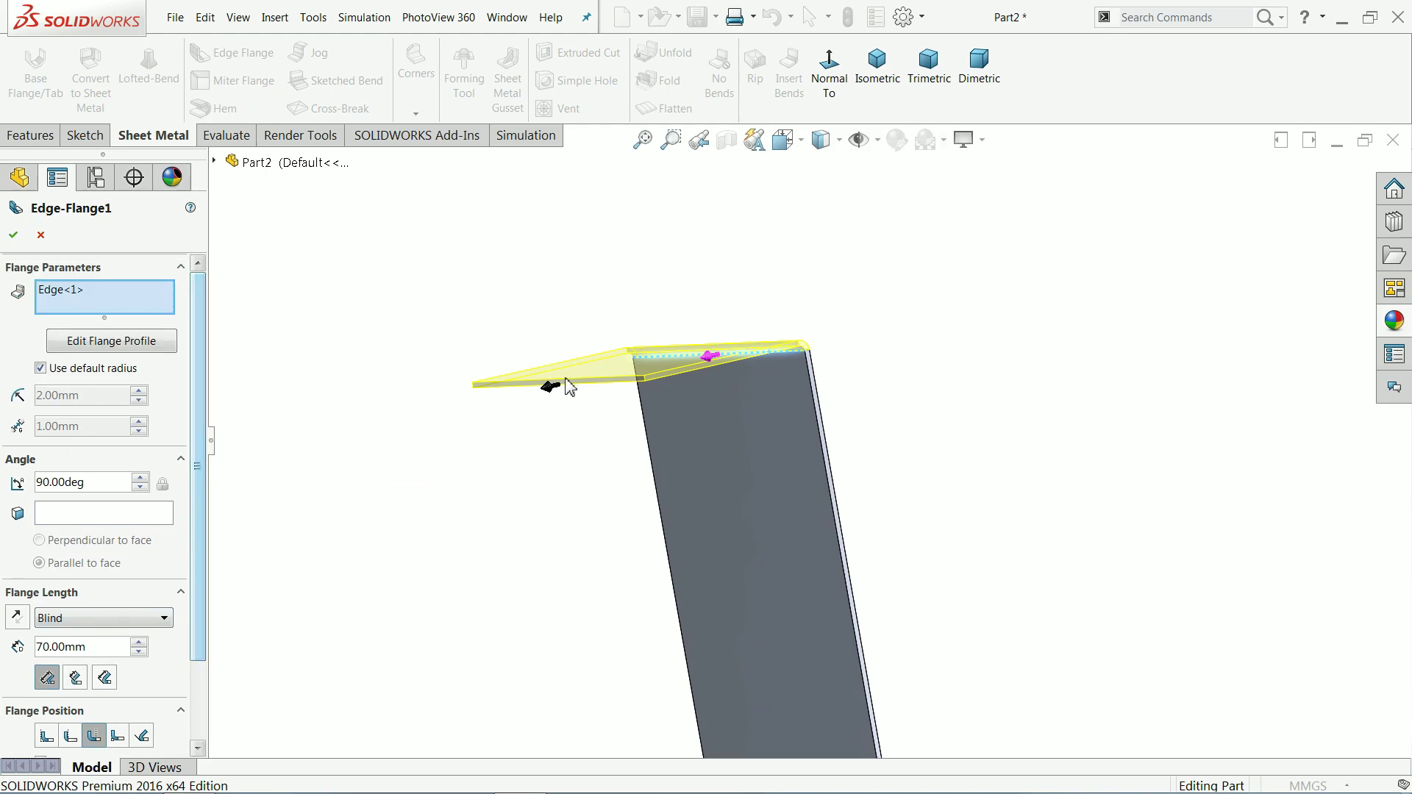
Step: Add the panel's right, left and bottom edges to the 70 mm flange
left_click(826, 465)
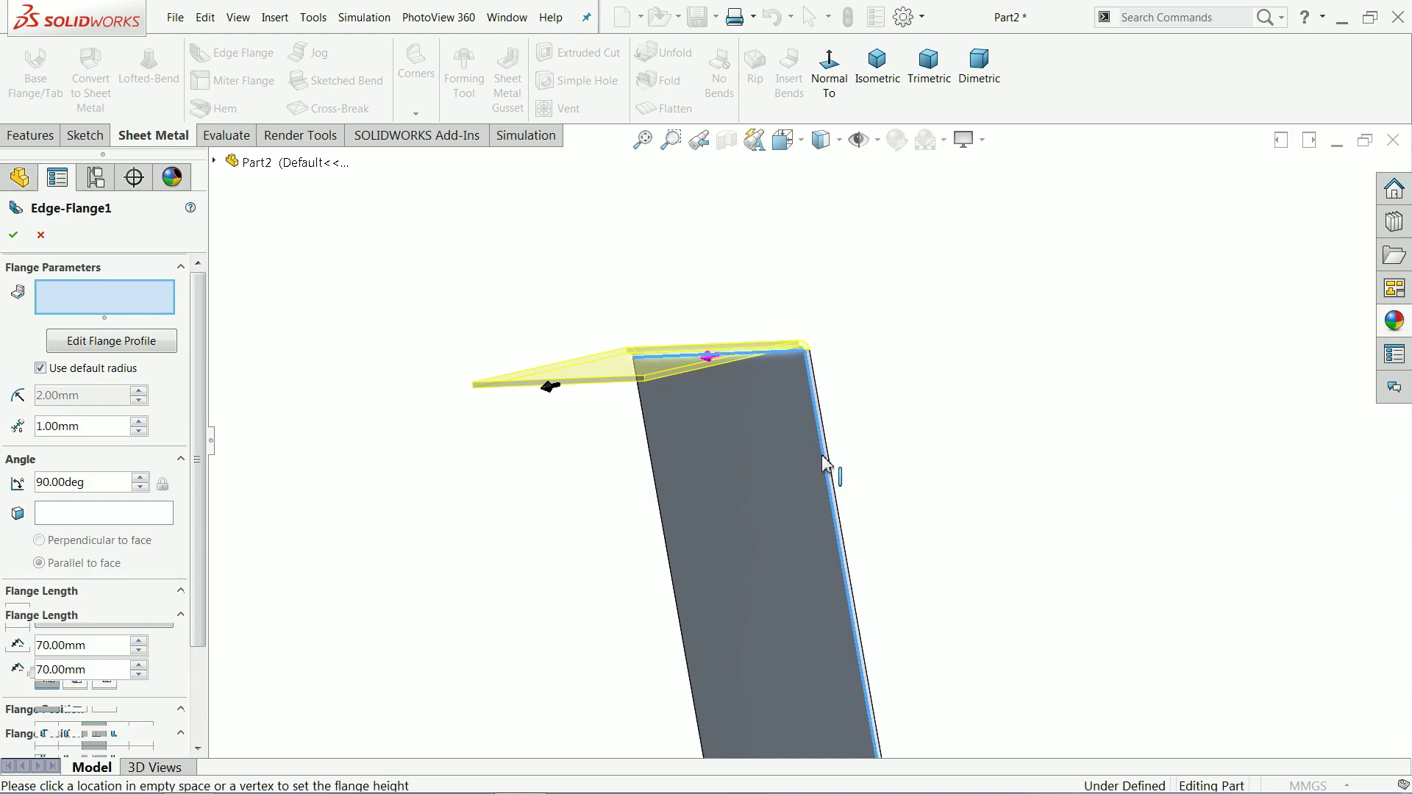
middle_click_drag(602, 484, 633, 489)
left_click(590, 482)
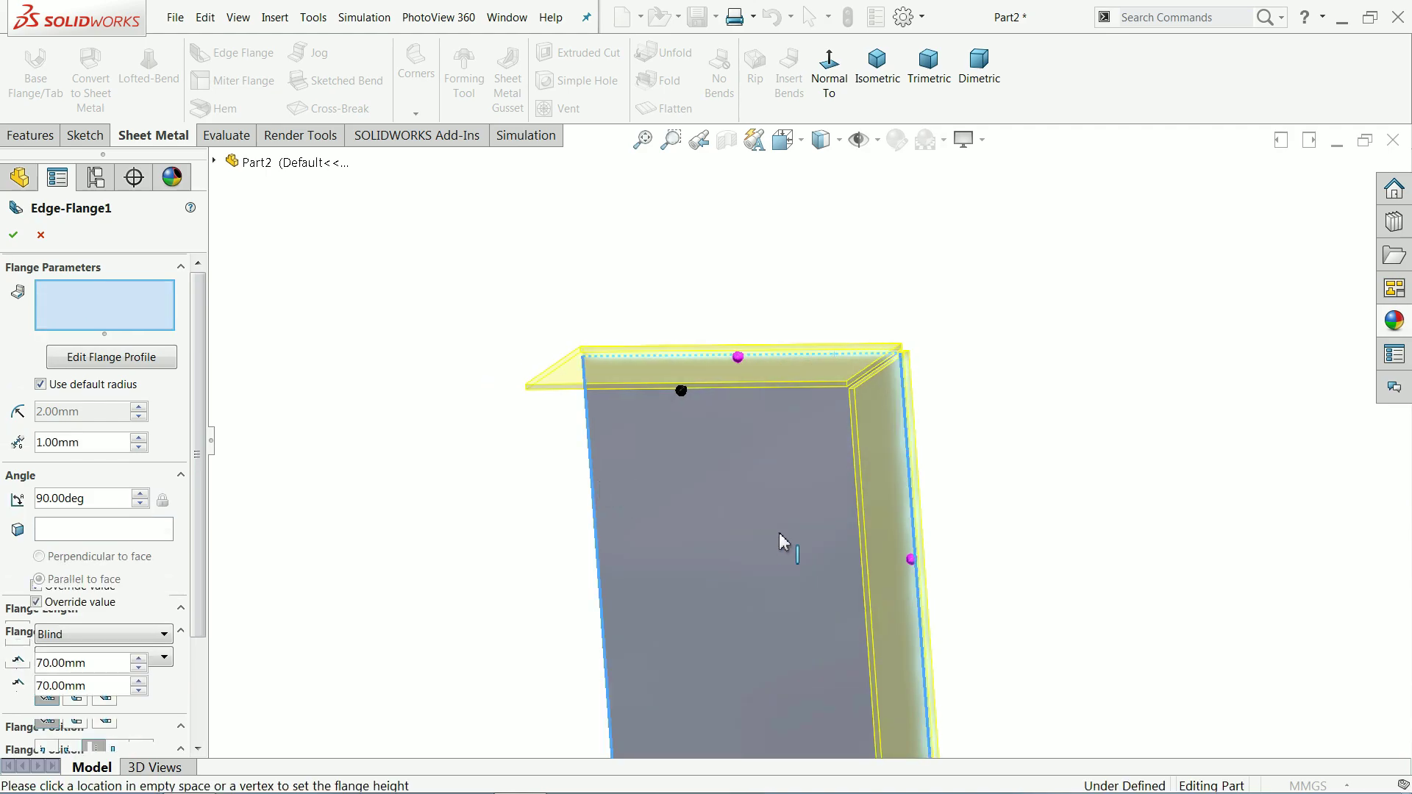
middle_click_drag(974, 513, 1000, 497)
scroll(737, 624, "down", 5)
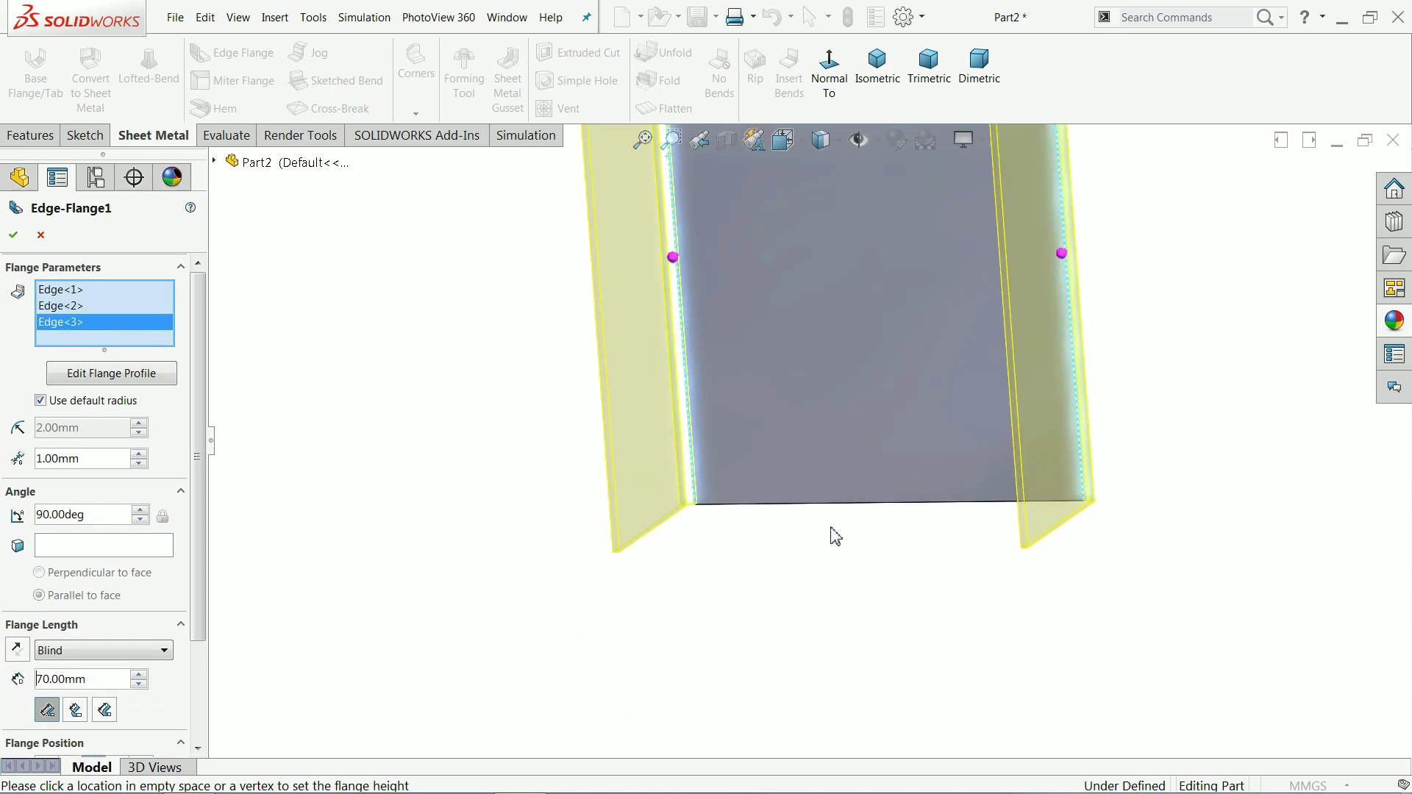
left_click(844, 485)
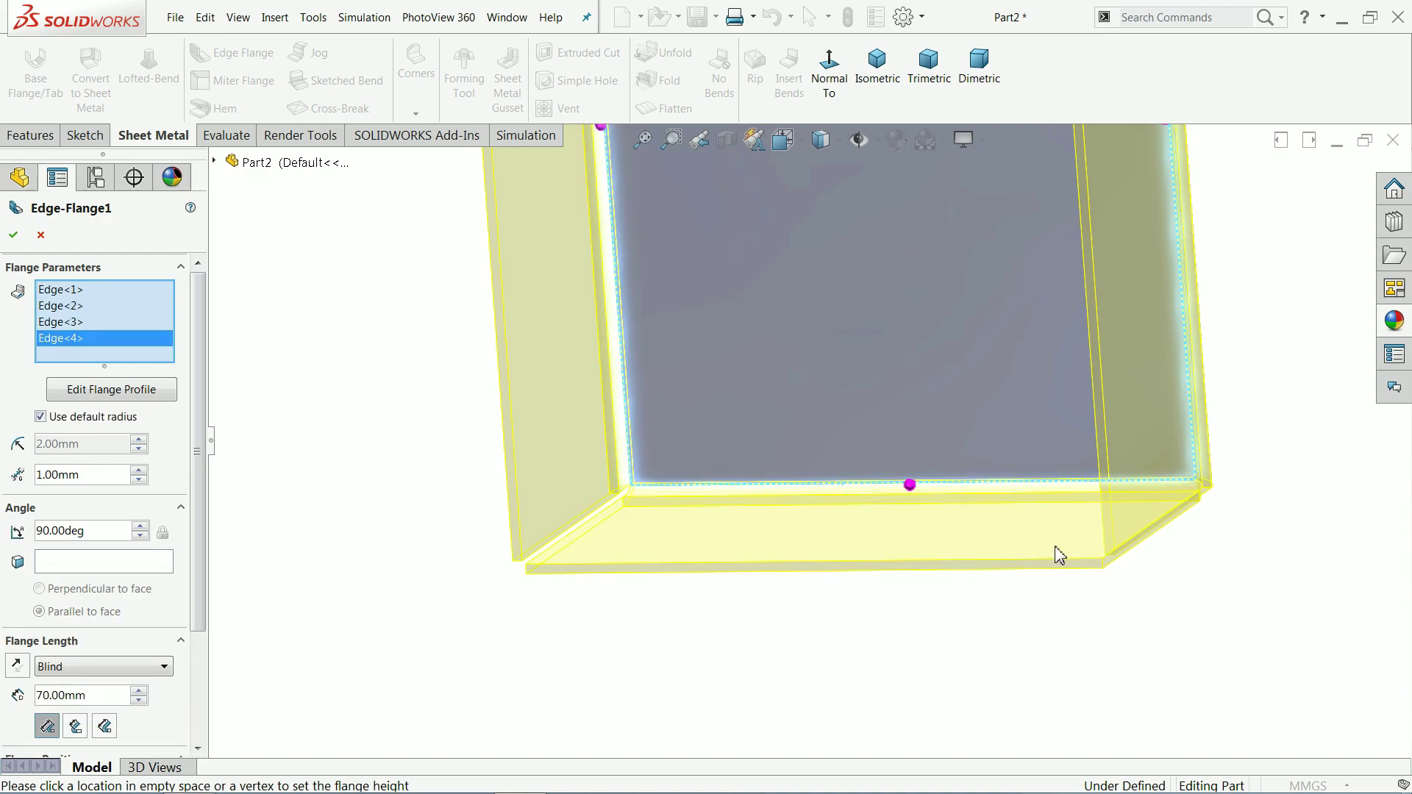
scroll(1058, 514, "up", 5)
scroll(942, 233, "down", 5)
middle_click_drag(942, 233, 903, 328)
scroll(715, 372, "down", 6)
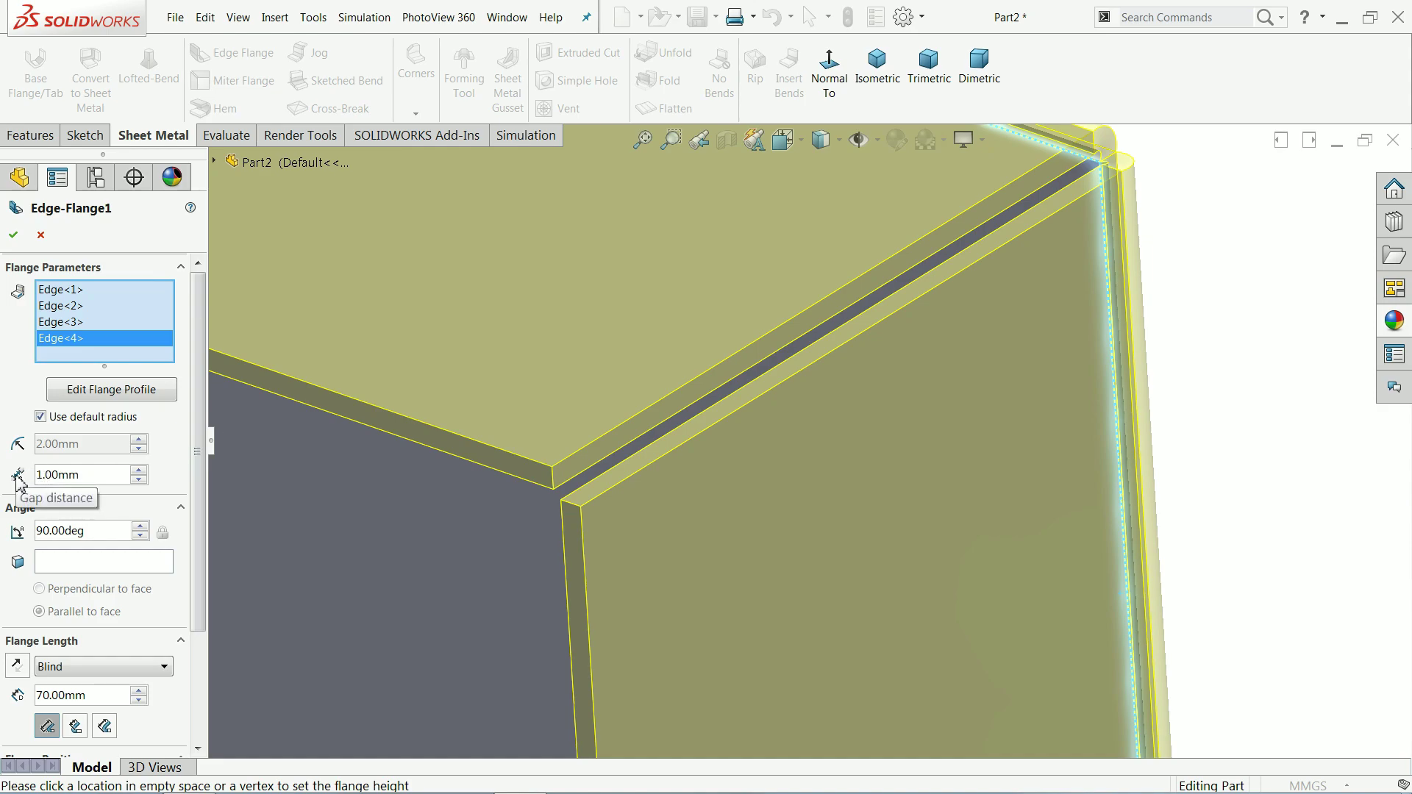
Step: Try a 2 mm corner gap, settle on 1 mm, and finish the flange
left_click_drag(99, 476, 15, 473)
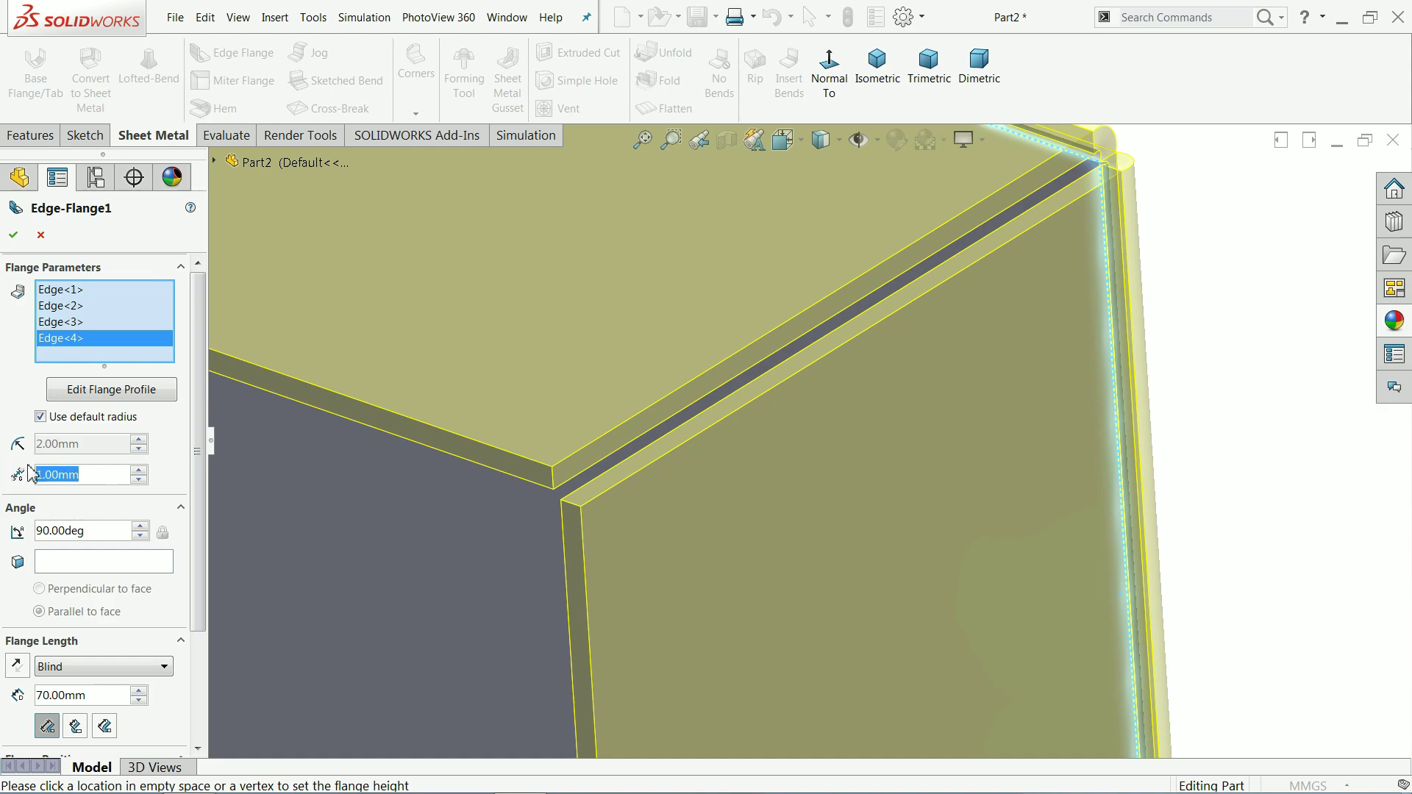
type("2")
key("Return")
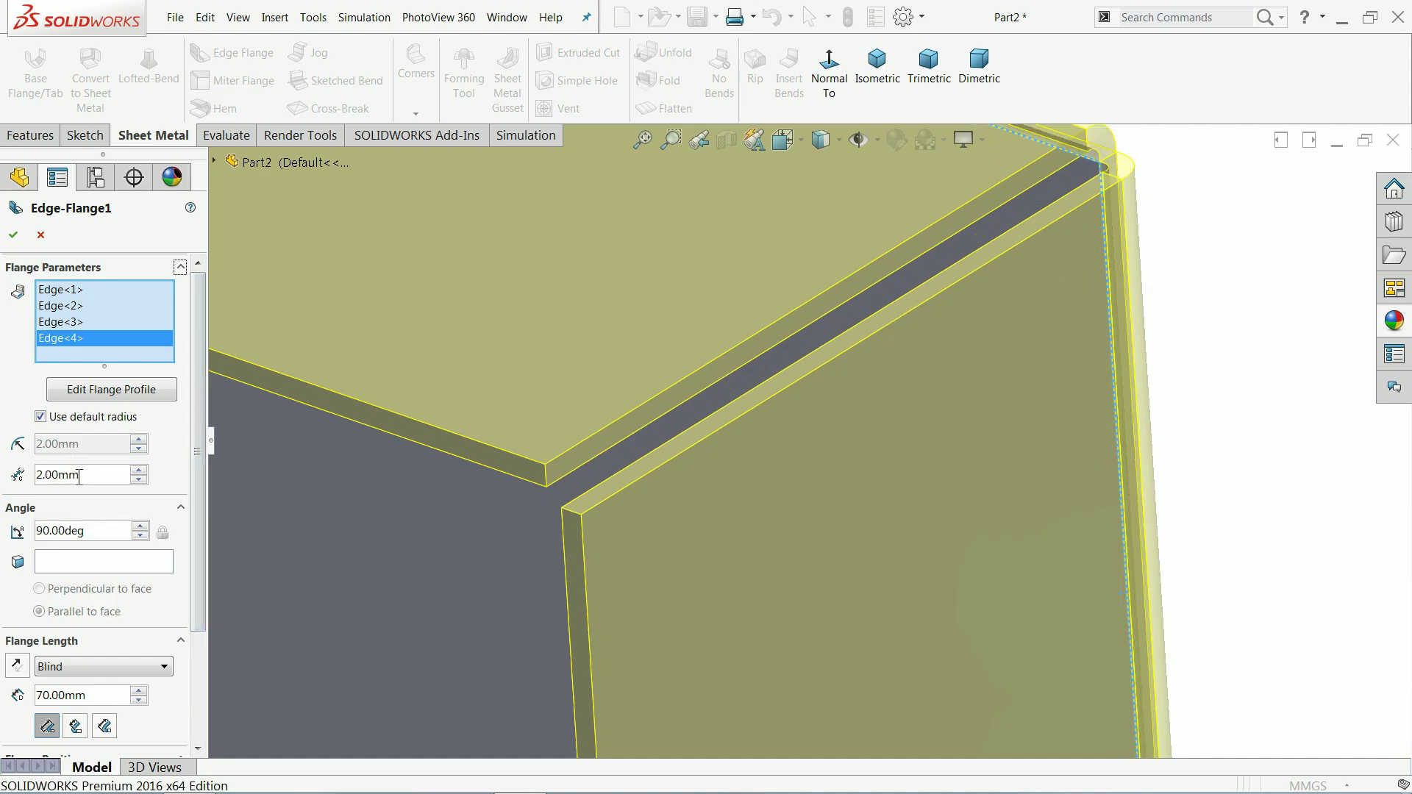
left_click_drag(80, 477, 37, 479)
type("1")
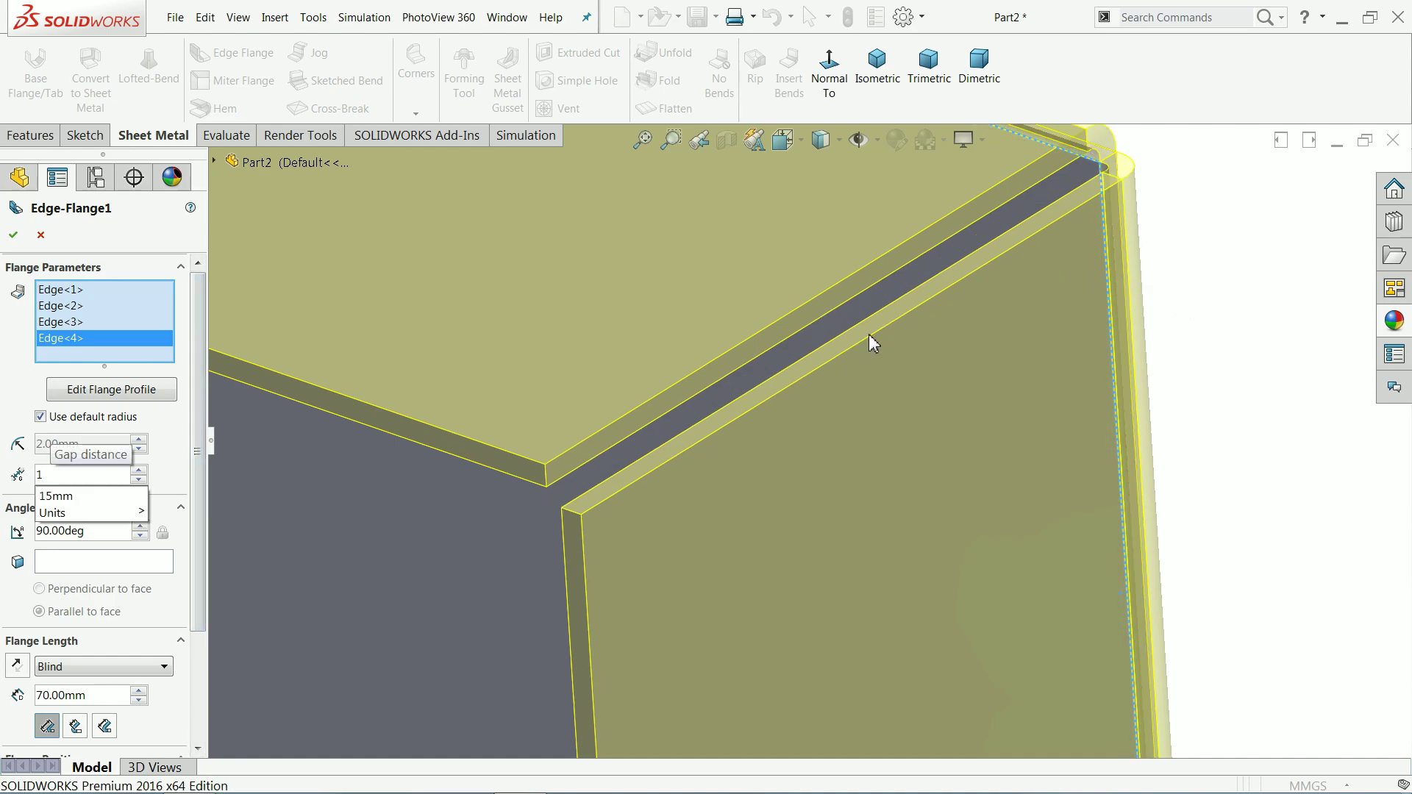
key("Return")
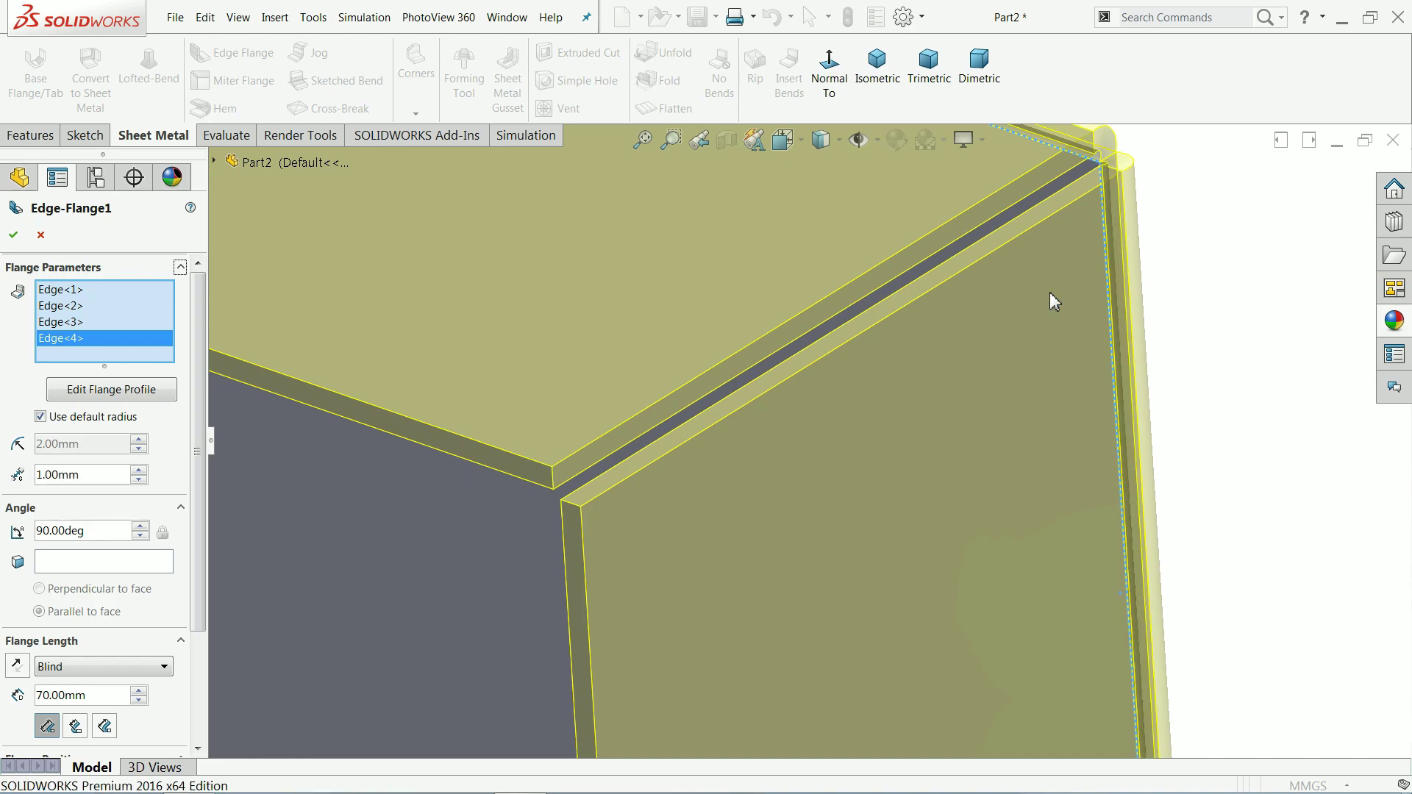
scroll(811, 338, "up", 10)
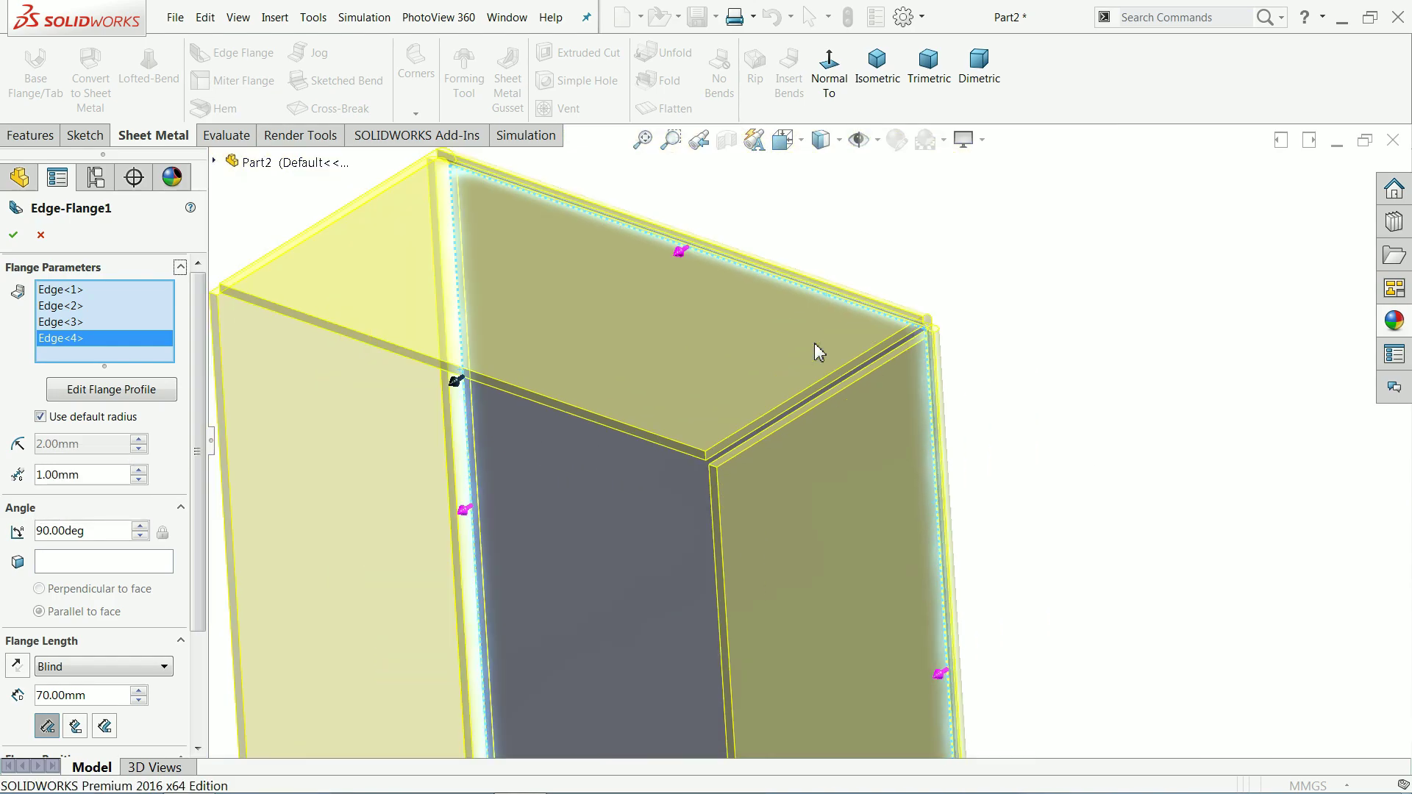
middle_click_drag(794, 577, 818, 493)
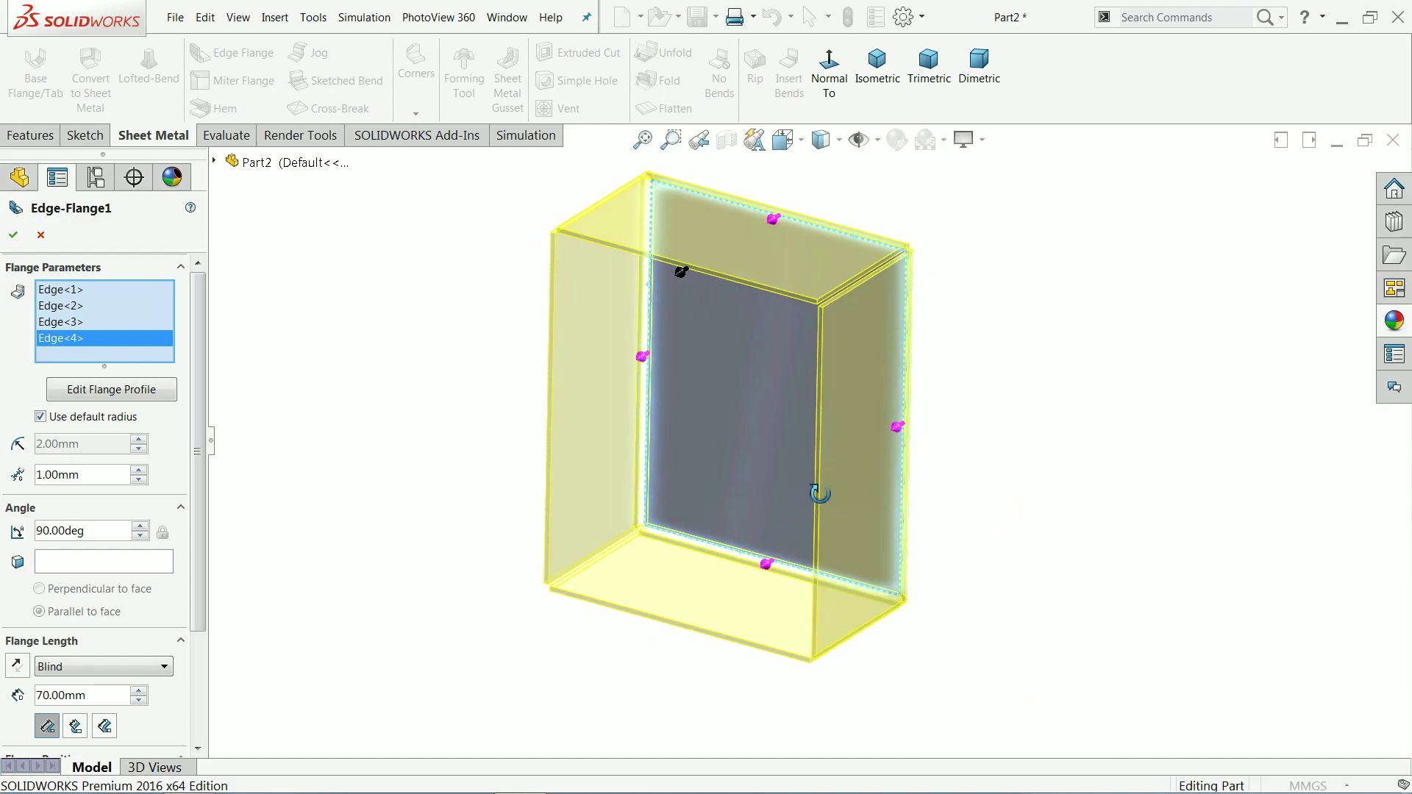
left_click(15, 236)
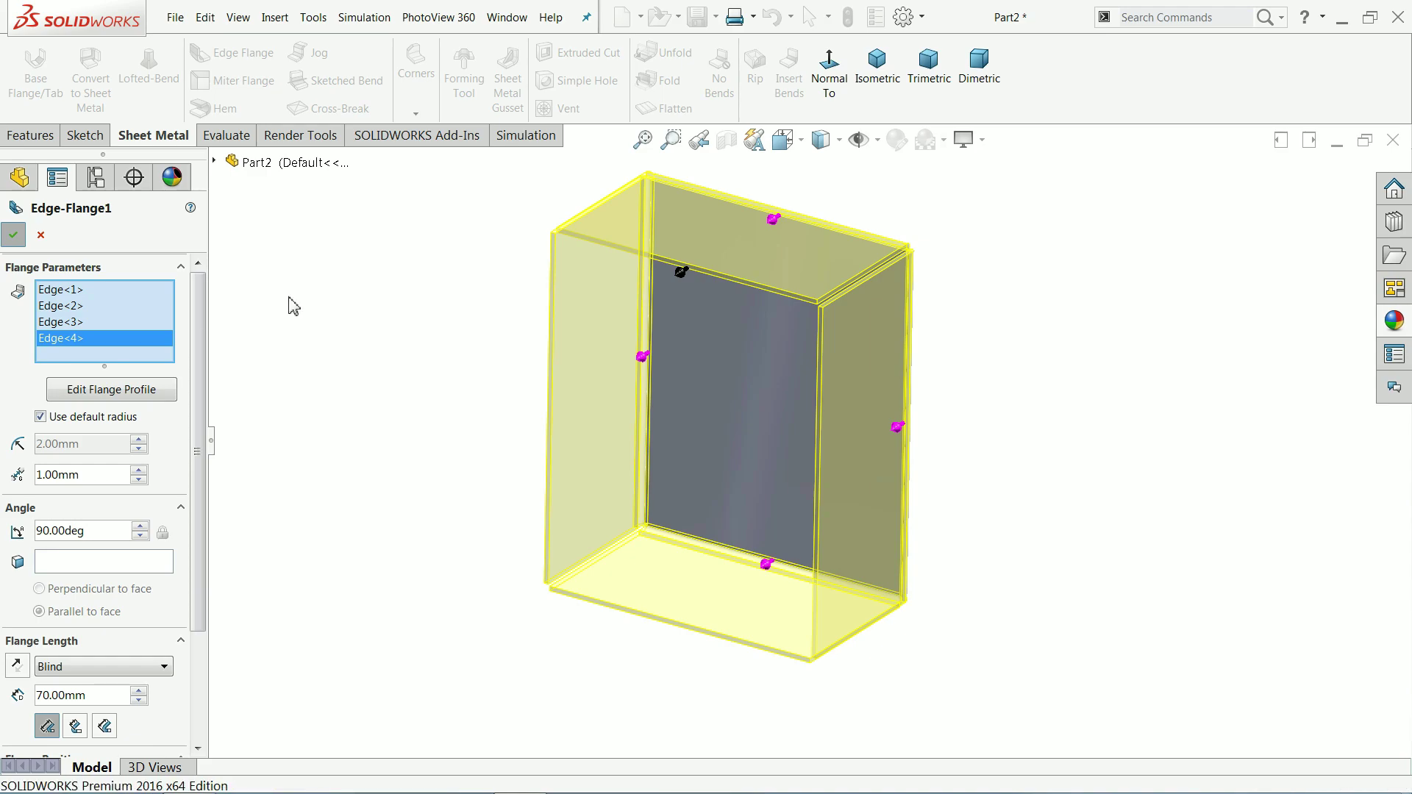
Step: Start a new edge flange on the front top edge and add the front left edge
scroll(733, 329, "down", 3)
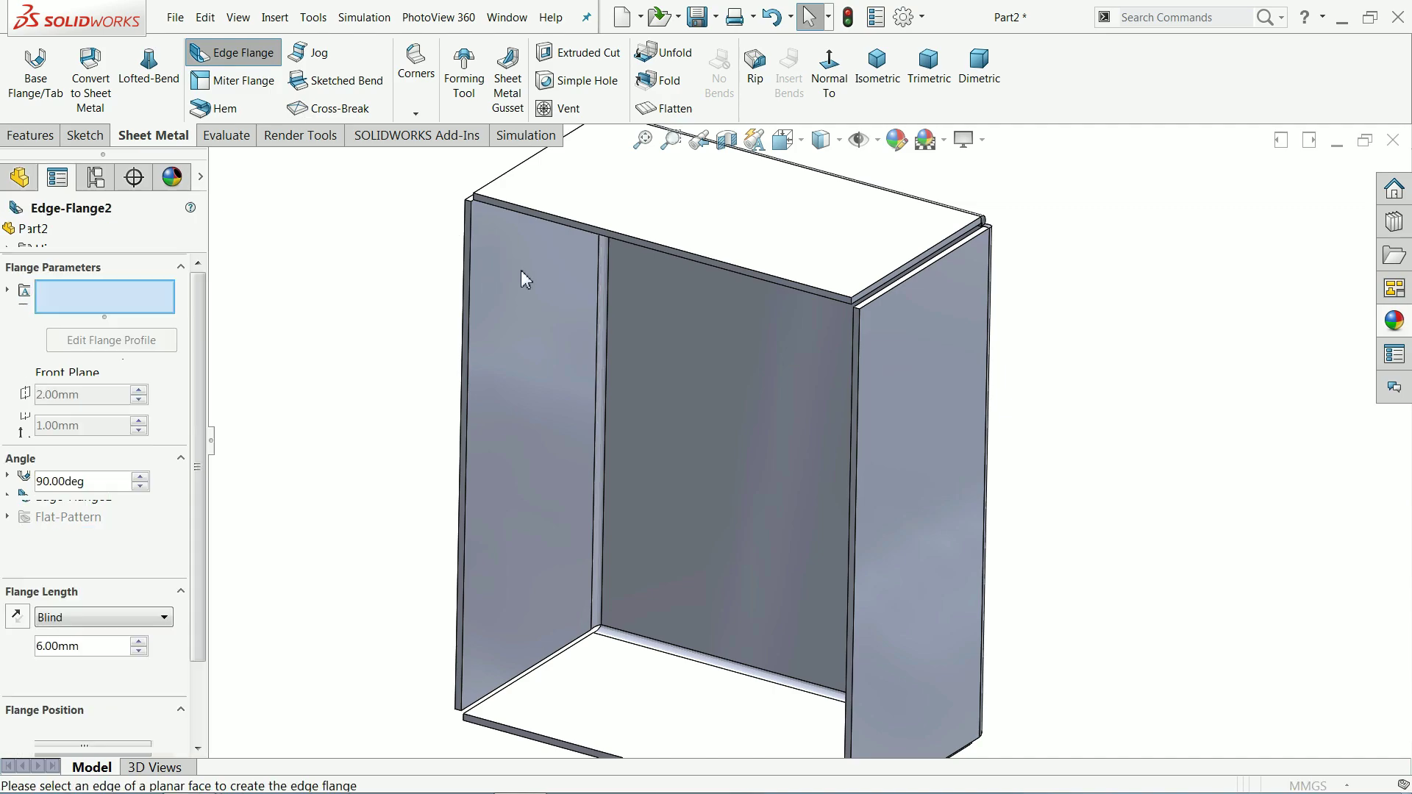
left_click(563, 233)
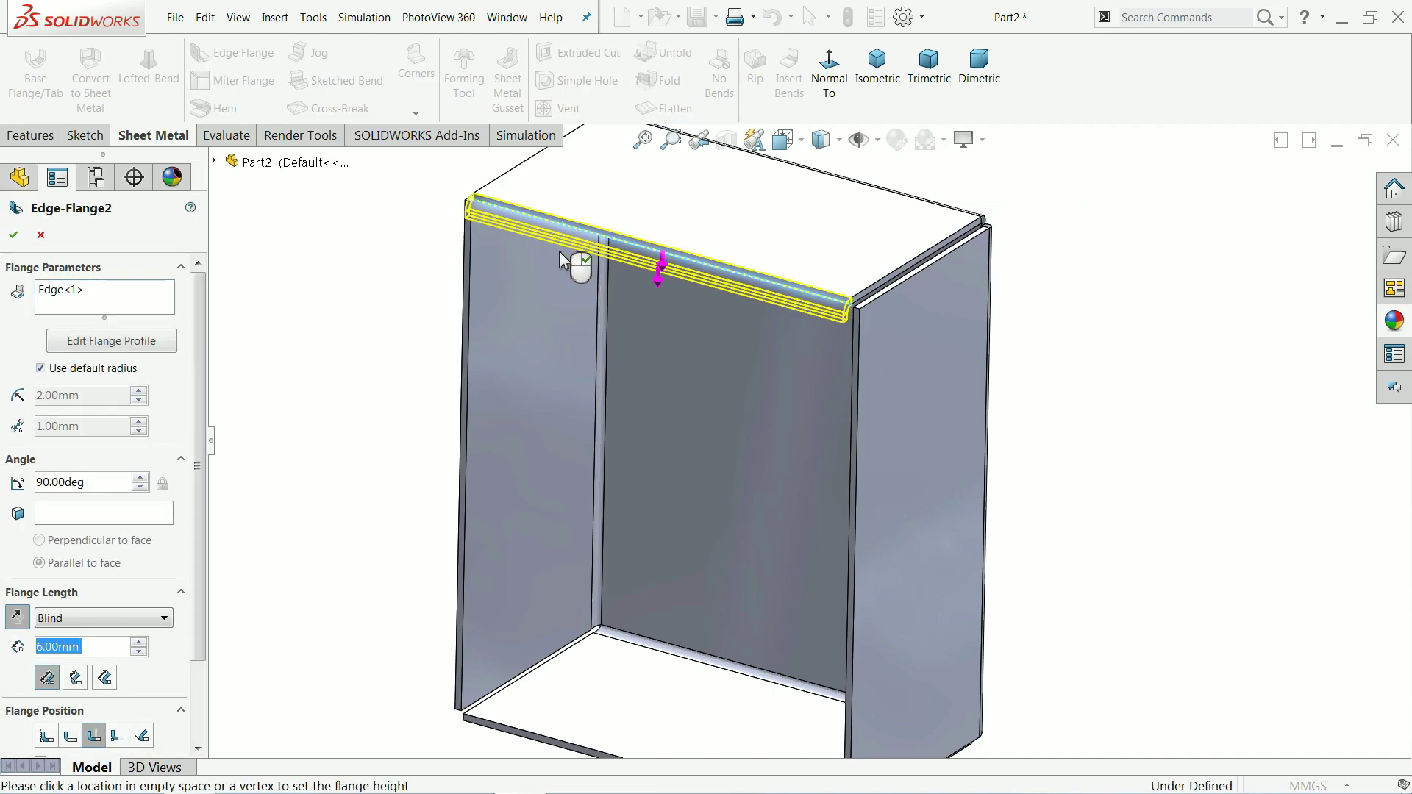
left_click(558, 340)
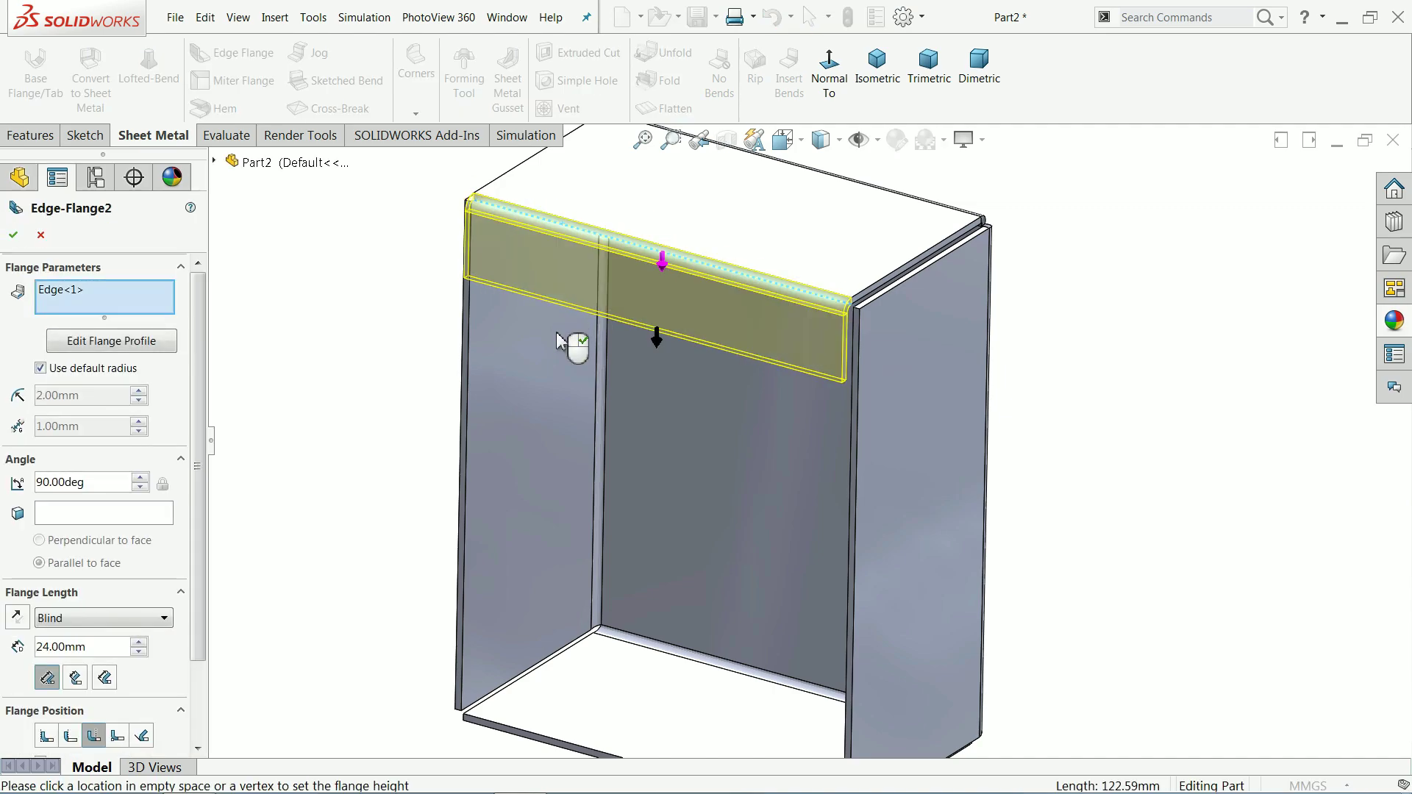
left_click(465, 415)
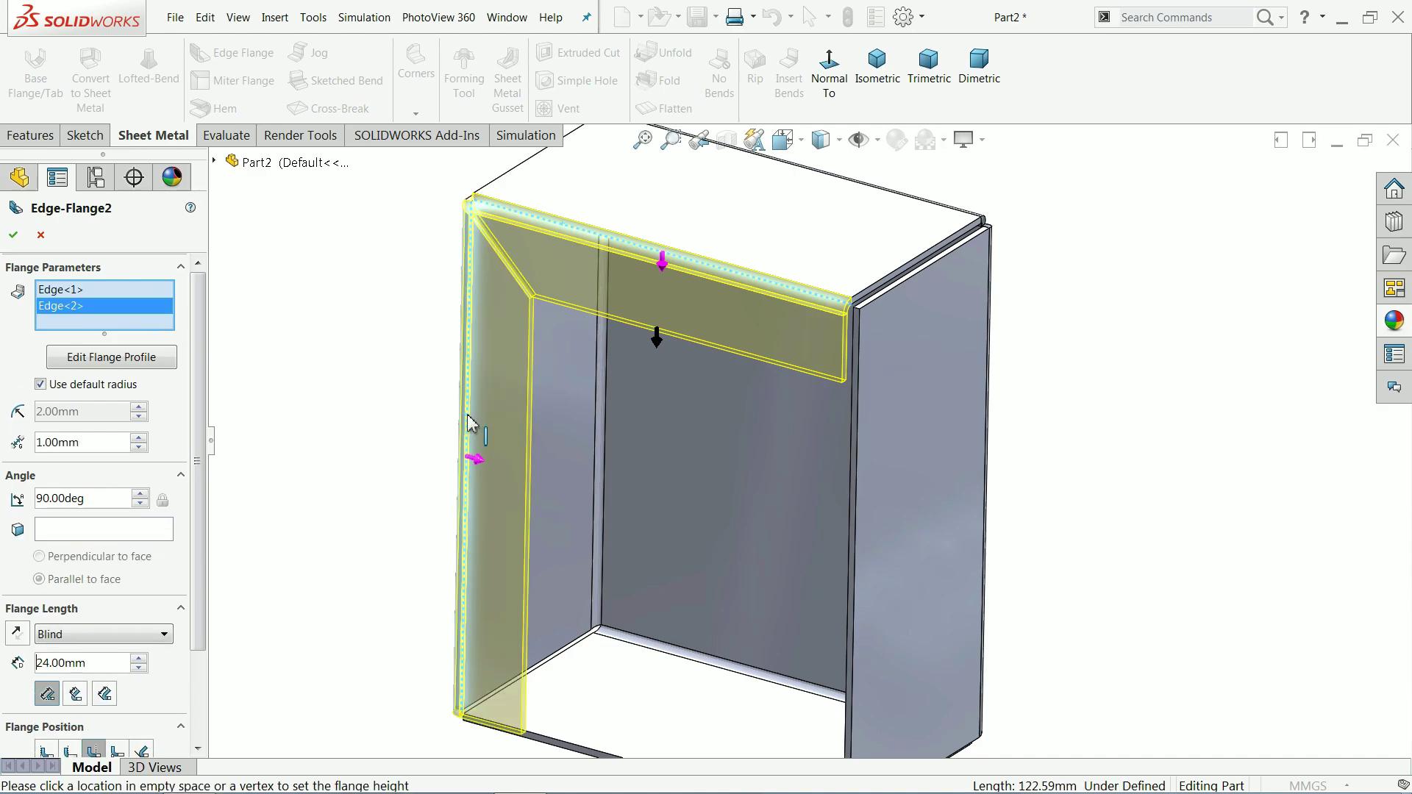
scroll(517, 326, "down", 2)
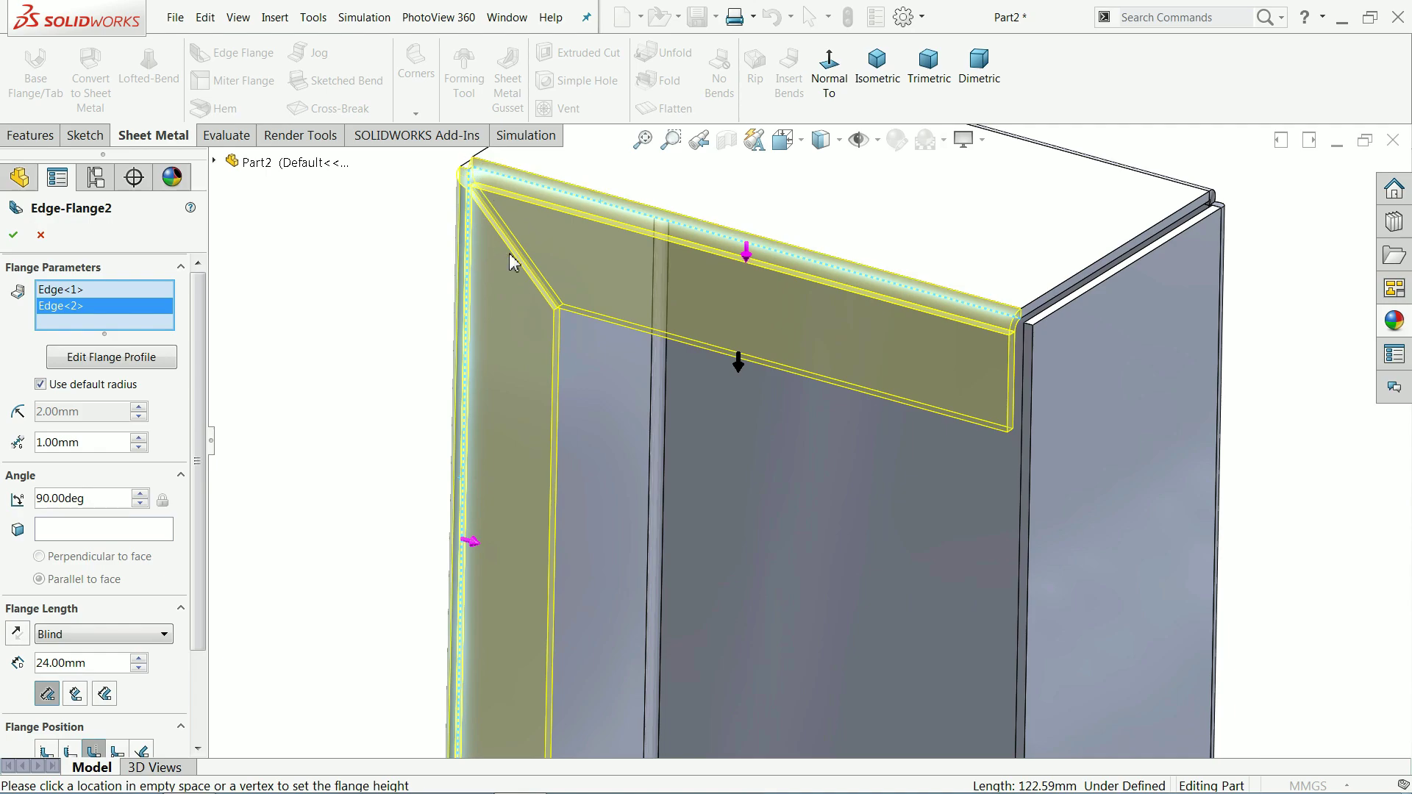
scroll(662, 363, "down", 3)
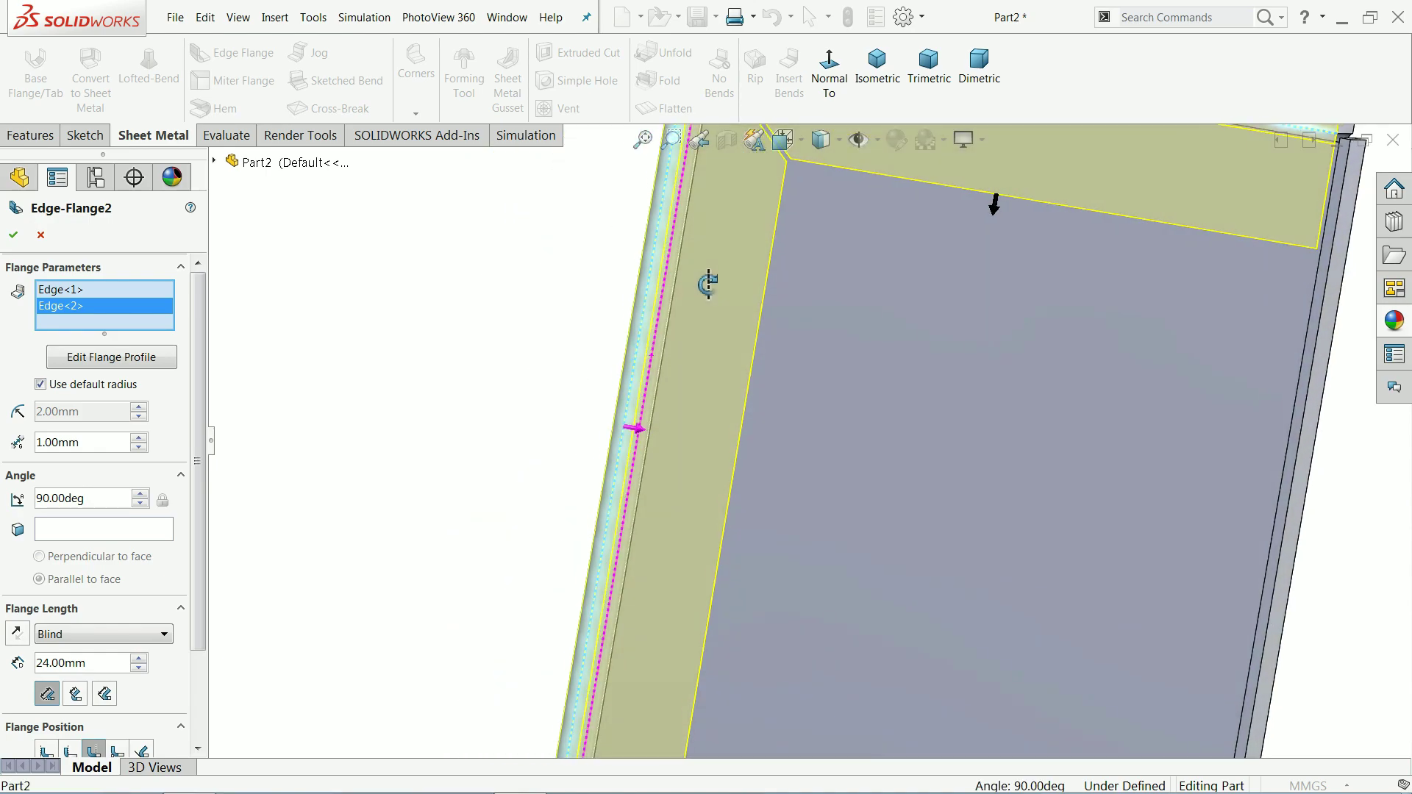
scroll(661, 325, "up", 4)
scroll(661, 325, "down", 1)
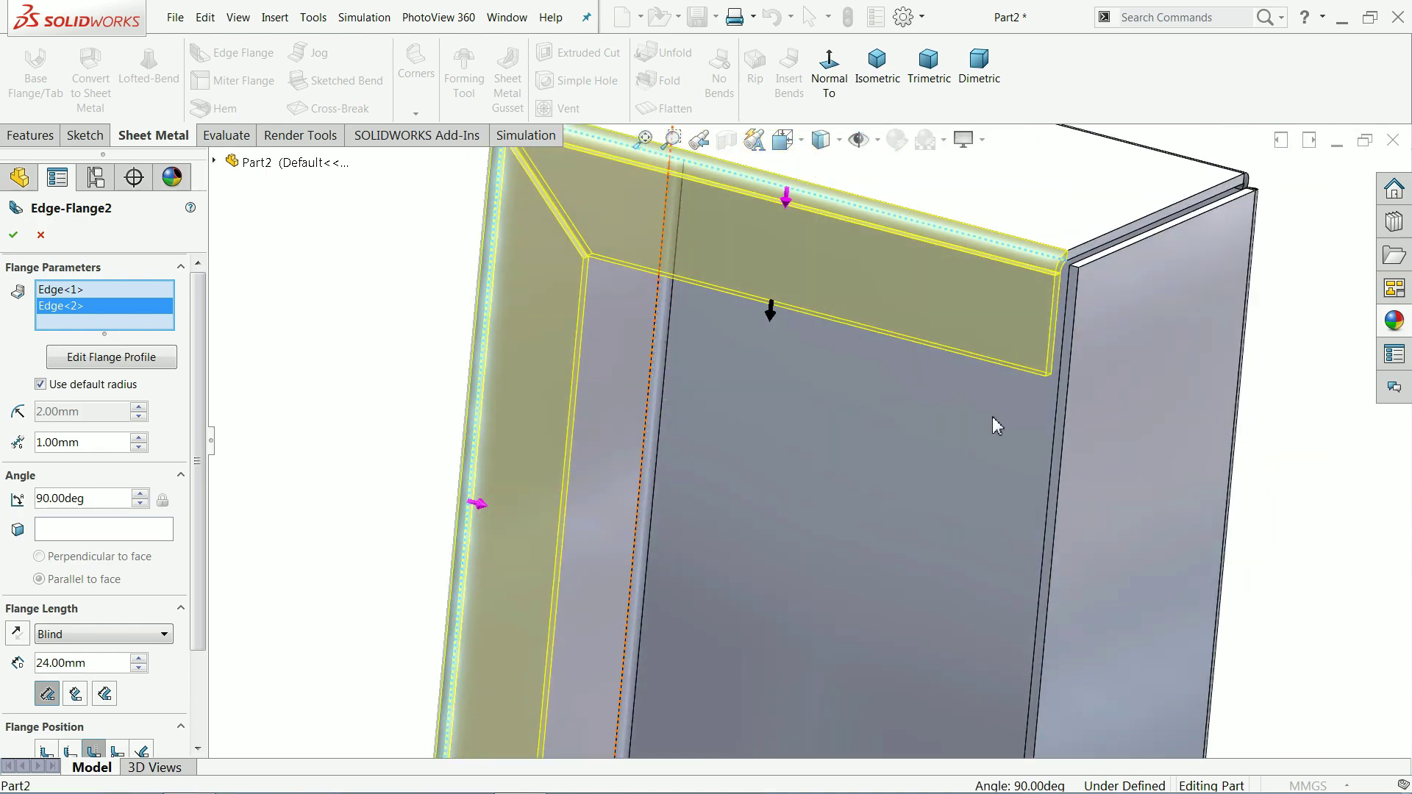
Step: Add the right and bottom front edges and set the flange length to 15 mm
left_click(1054, 436)
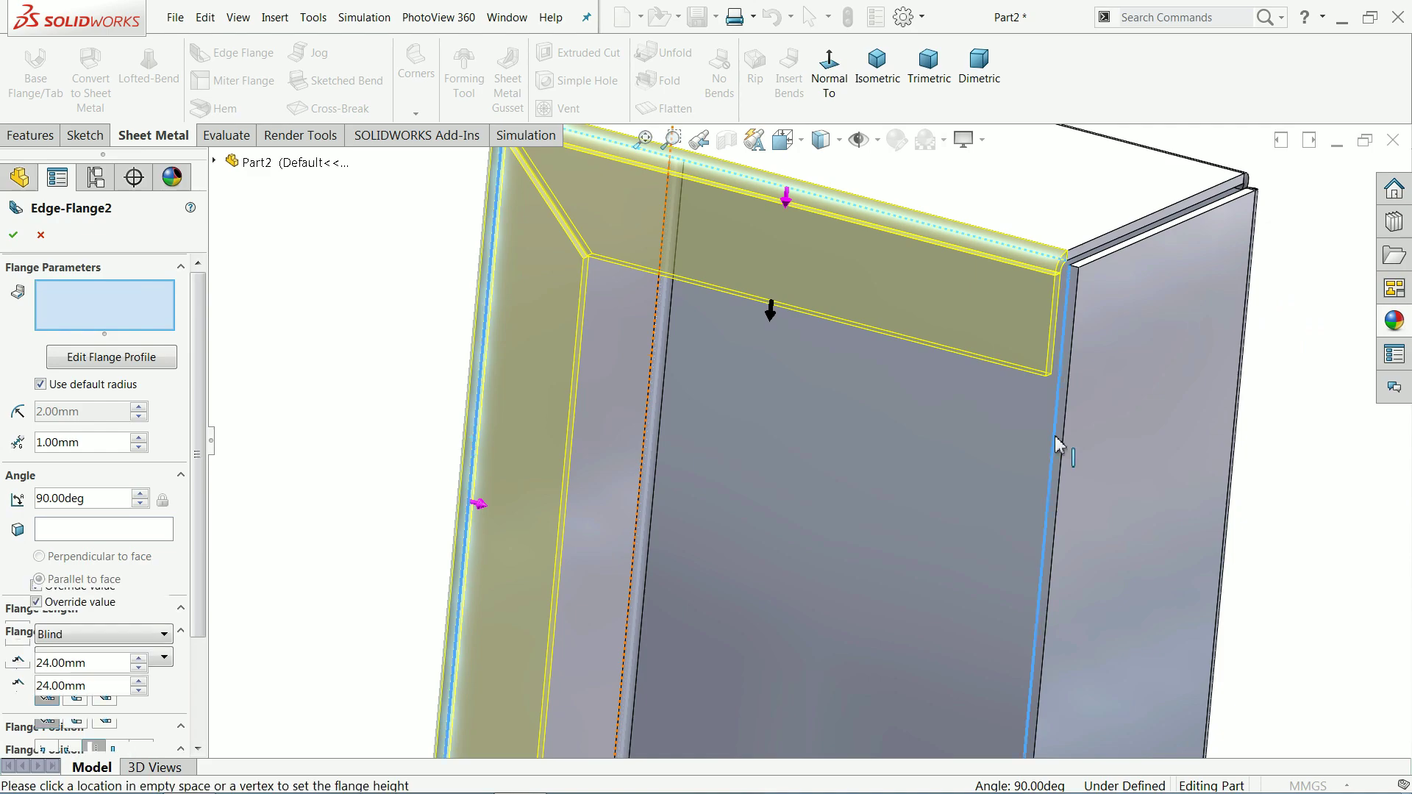
scroll(812, 425, "up", 4)
scroll(773, 669, "down", 1)
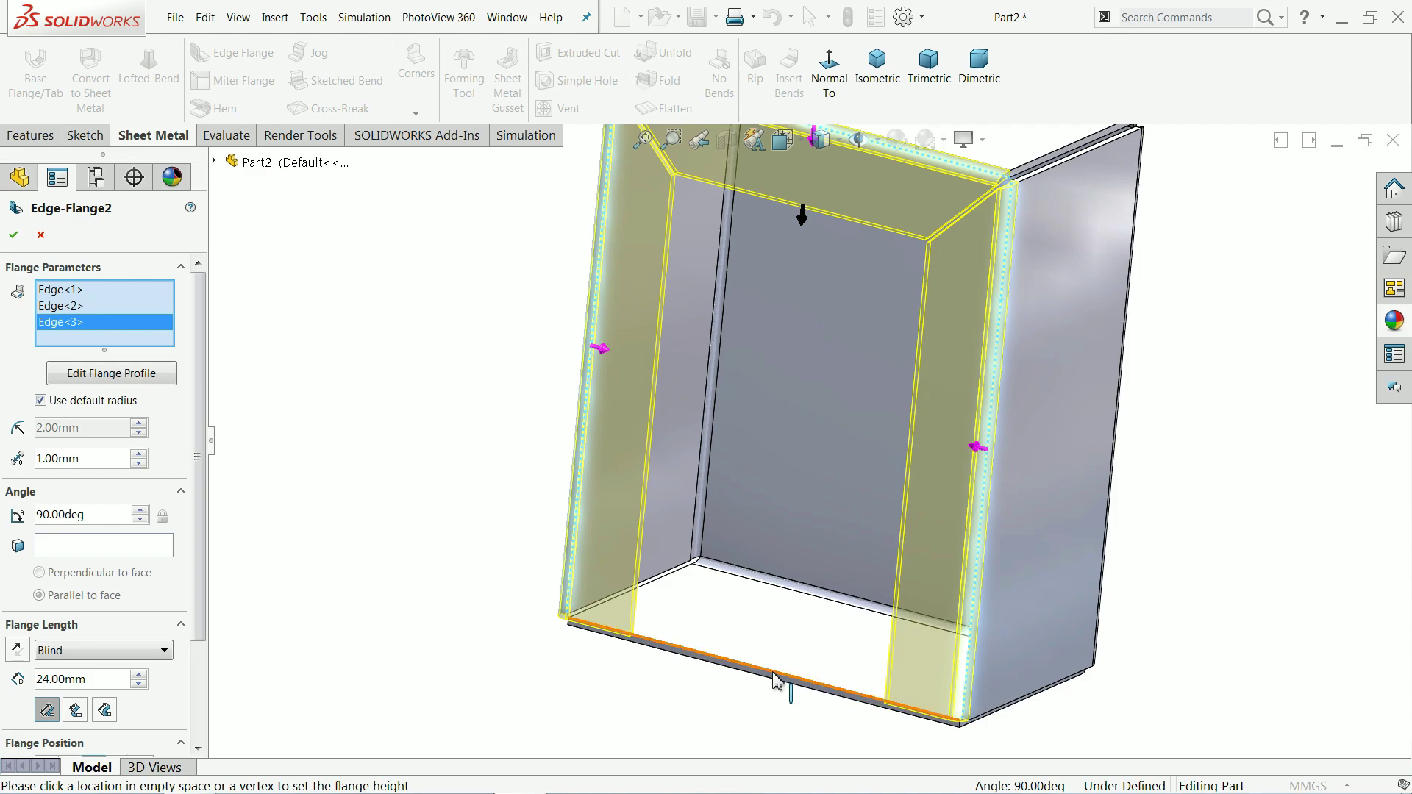
left_click(773, 673)
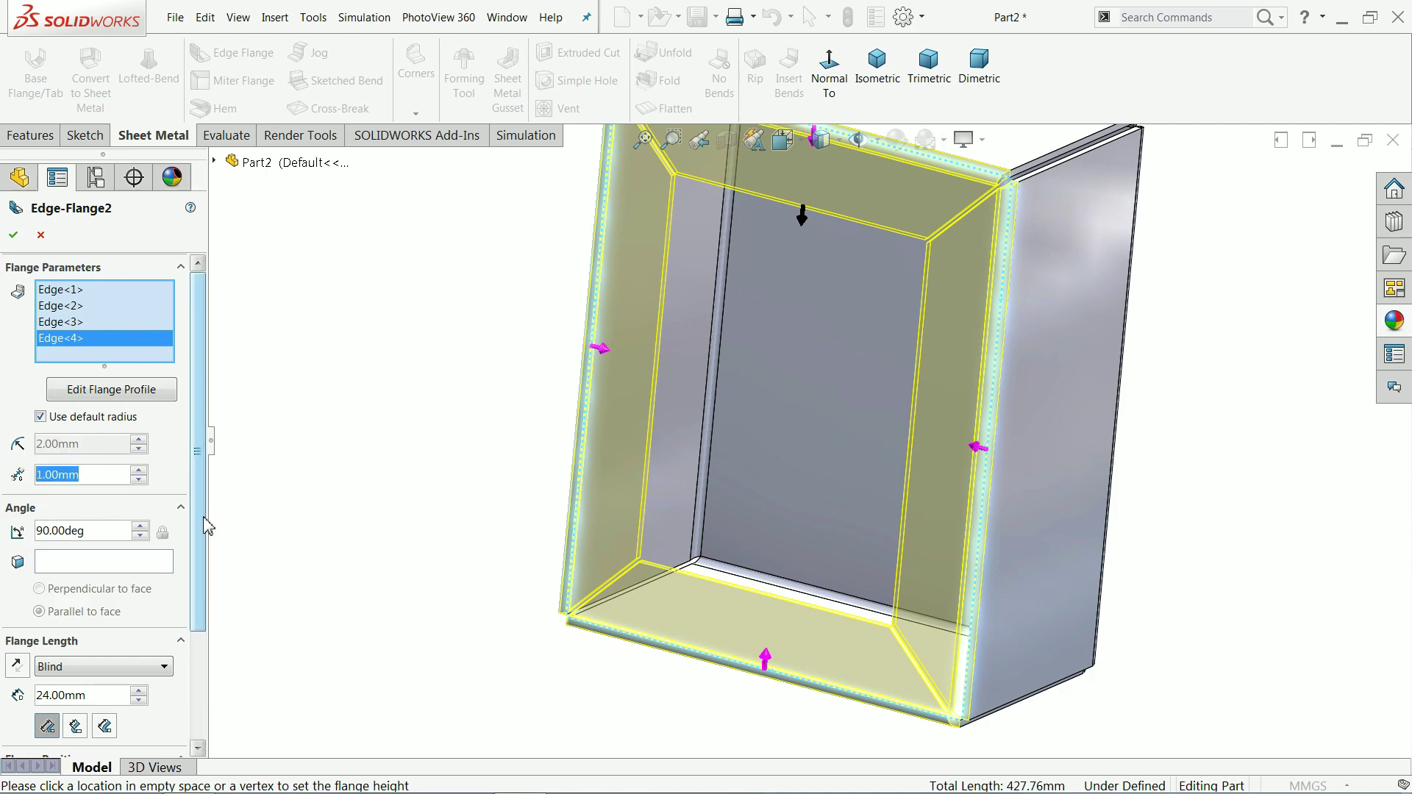
scroll(92, 548, "down", 4)
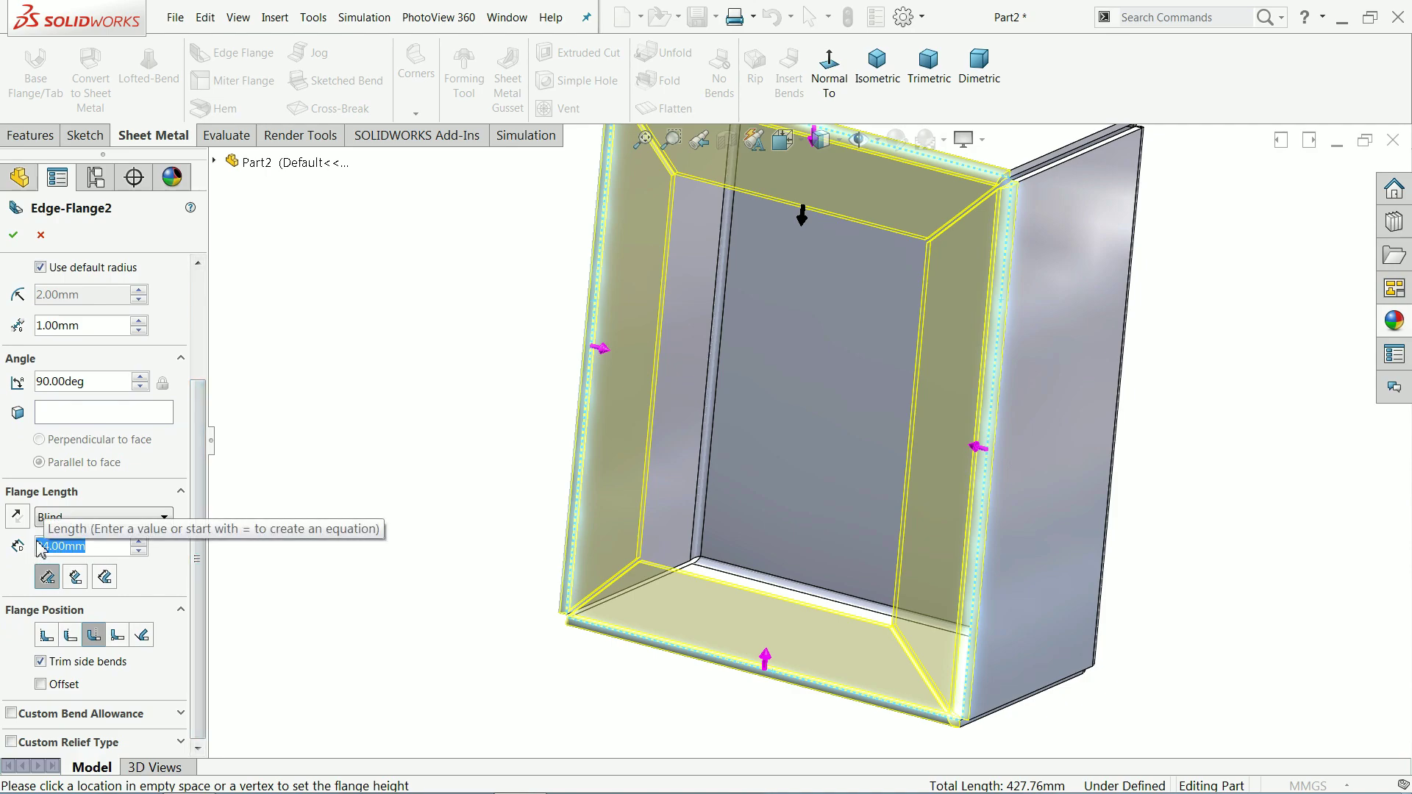
type("15")
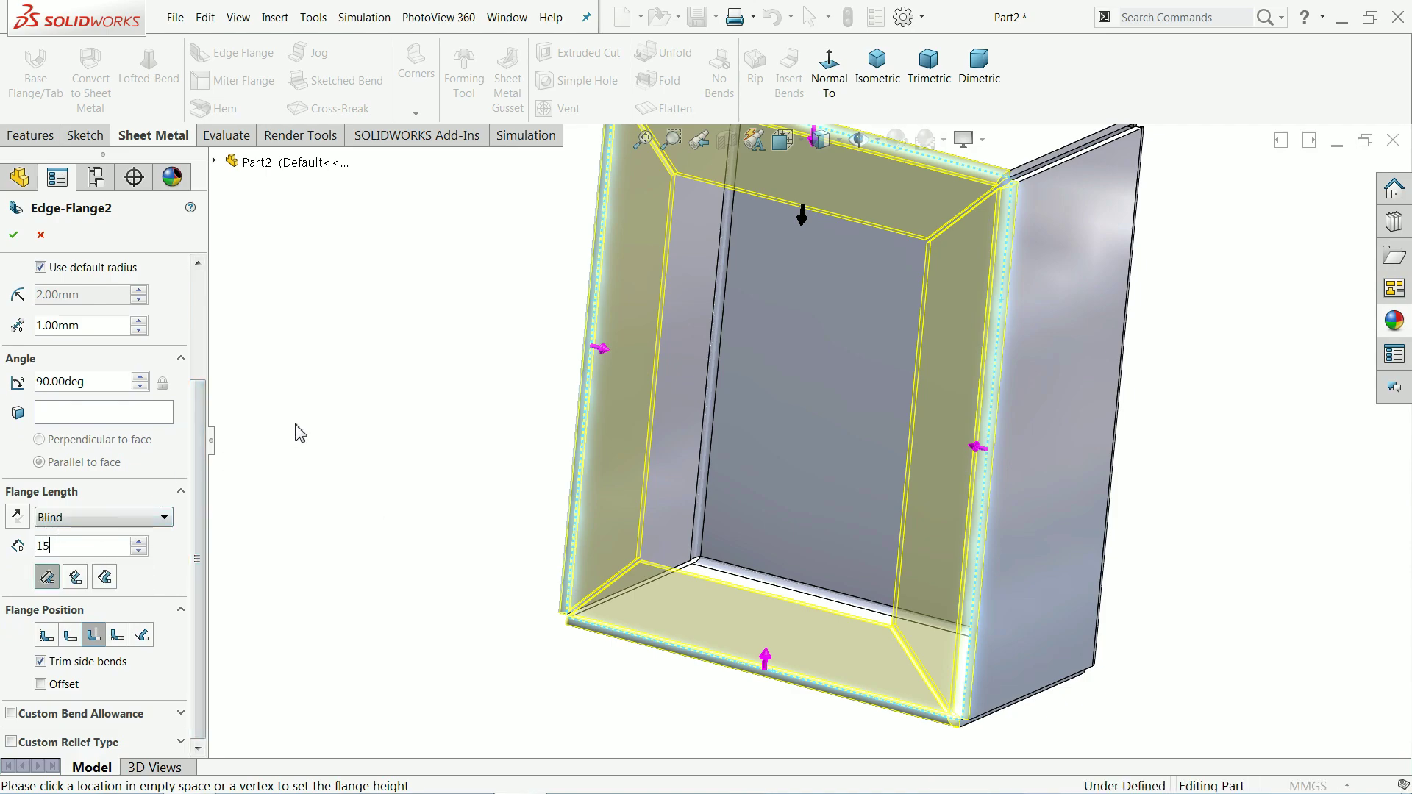
key("Return")
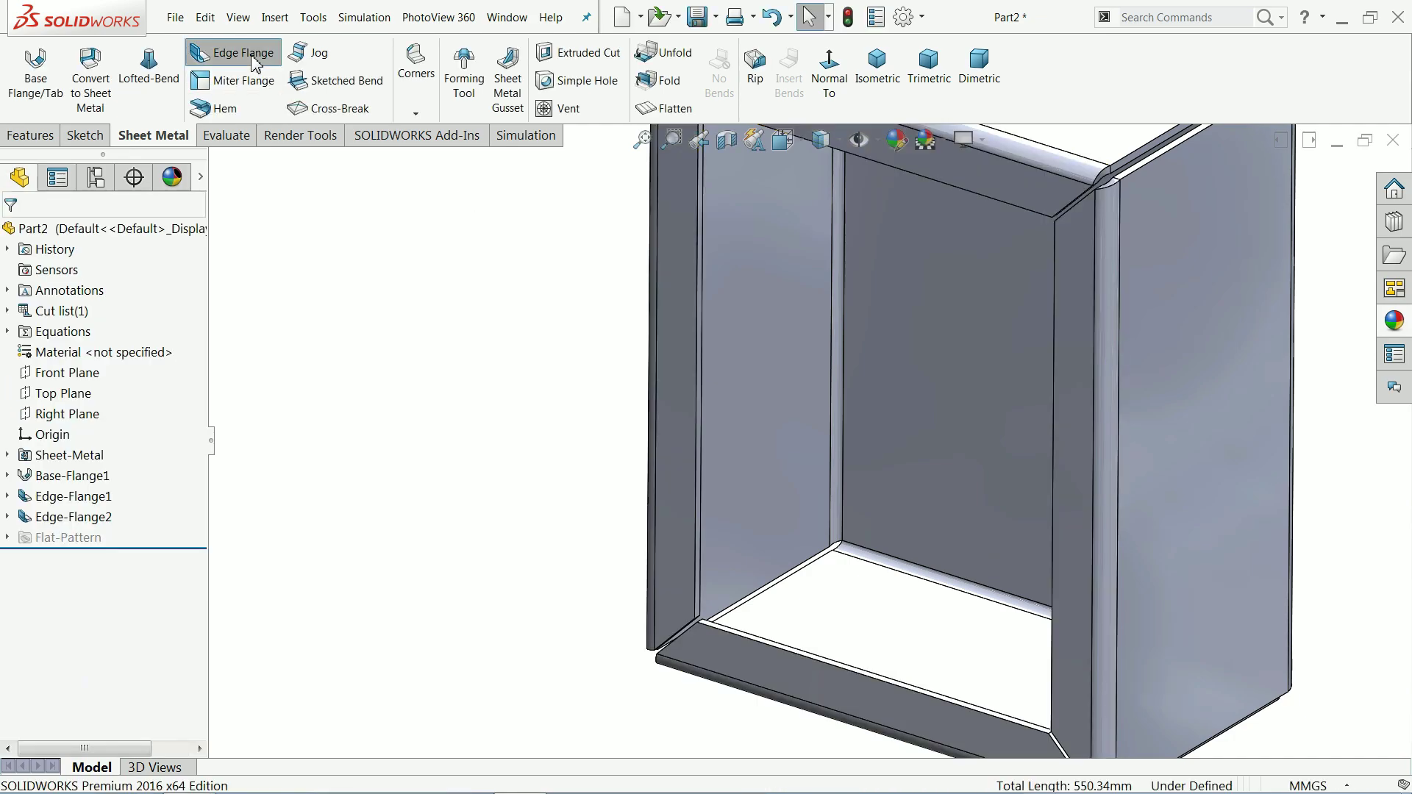
Step: Start another edge flange on the left, top, right and bottom inner rim edges
key("Return")
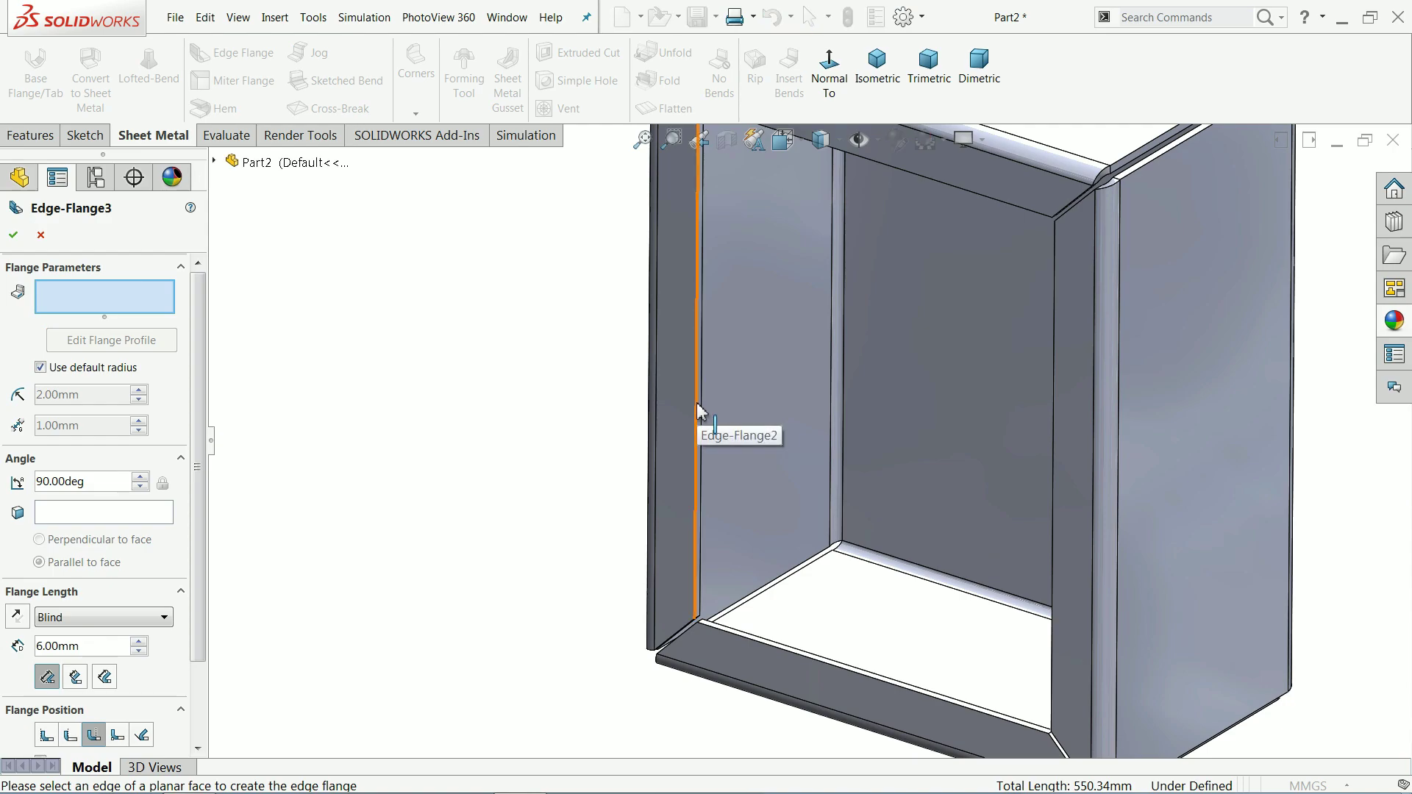
left_click(695, 406)
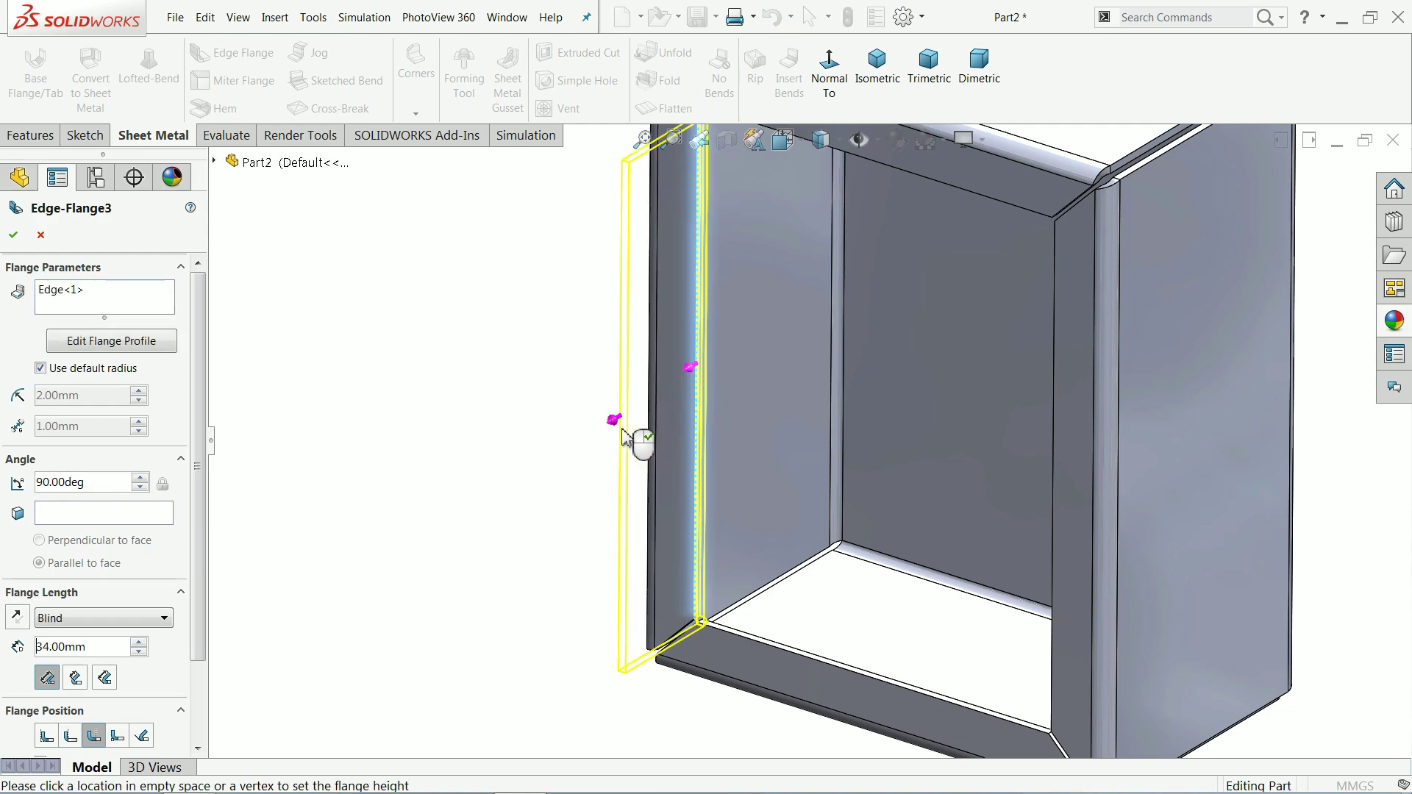
left_click(622, 428)
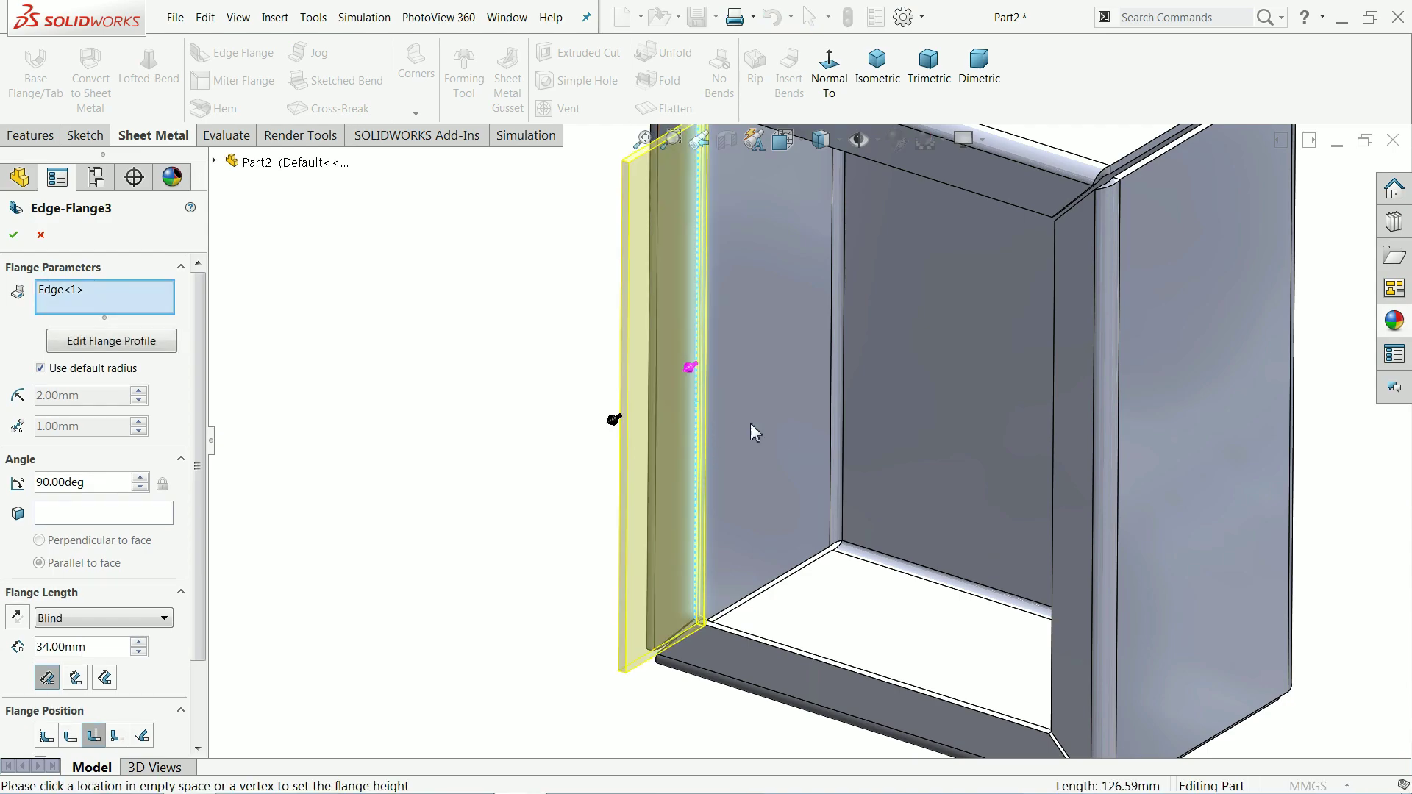
left_click(1024, 208)
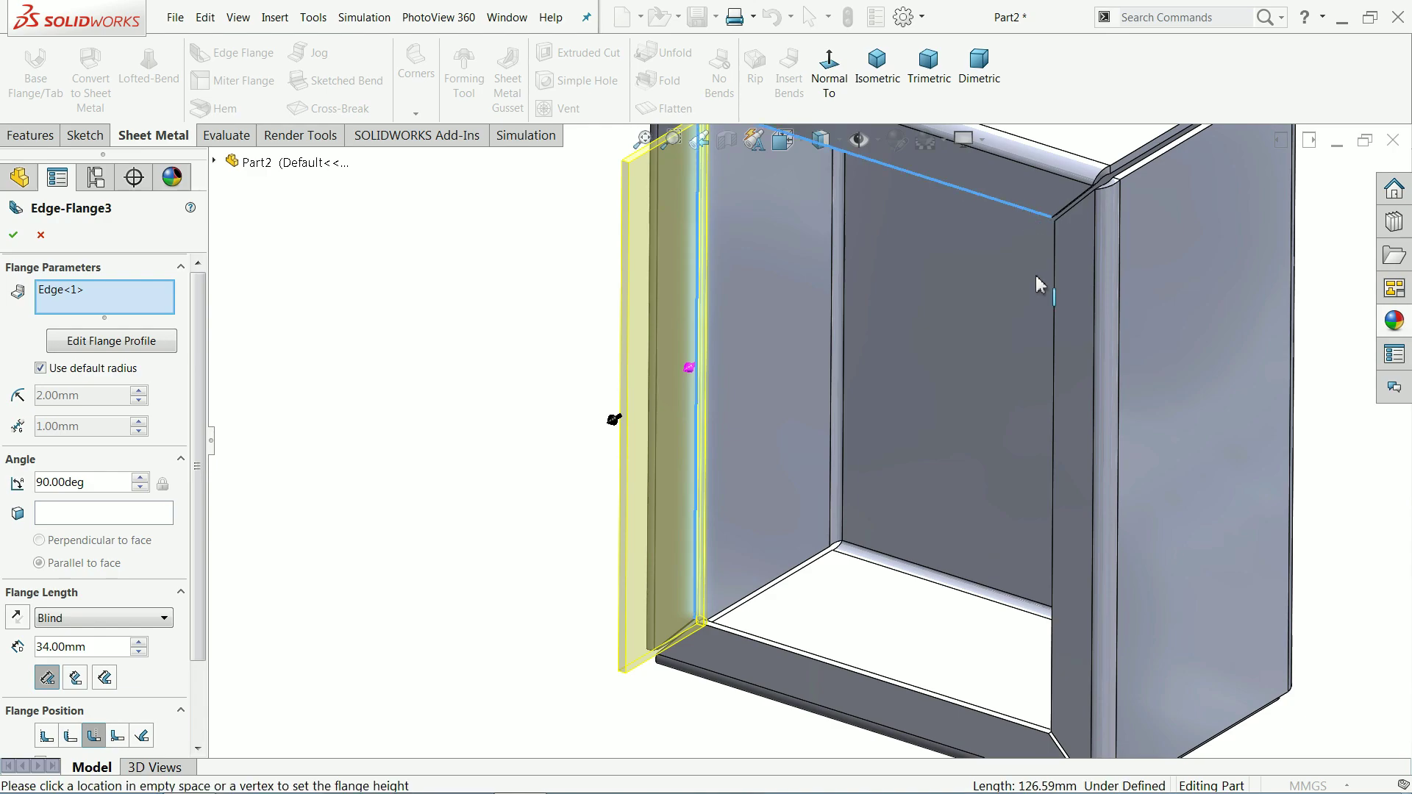
left_click(1053, 346)
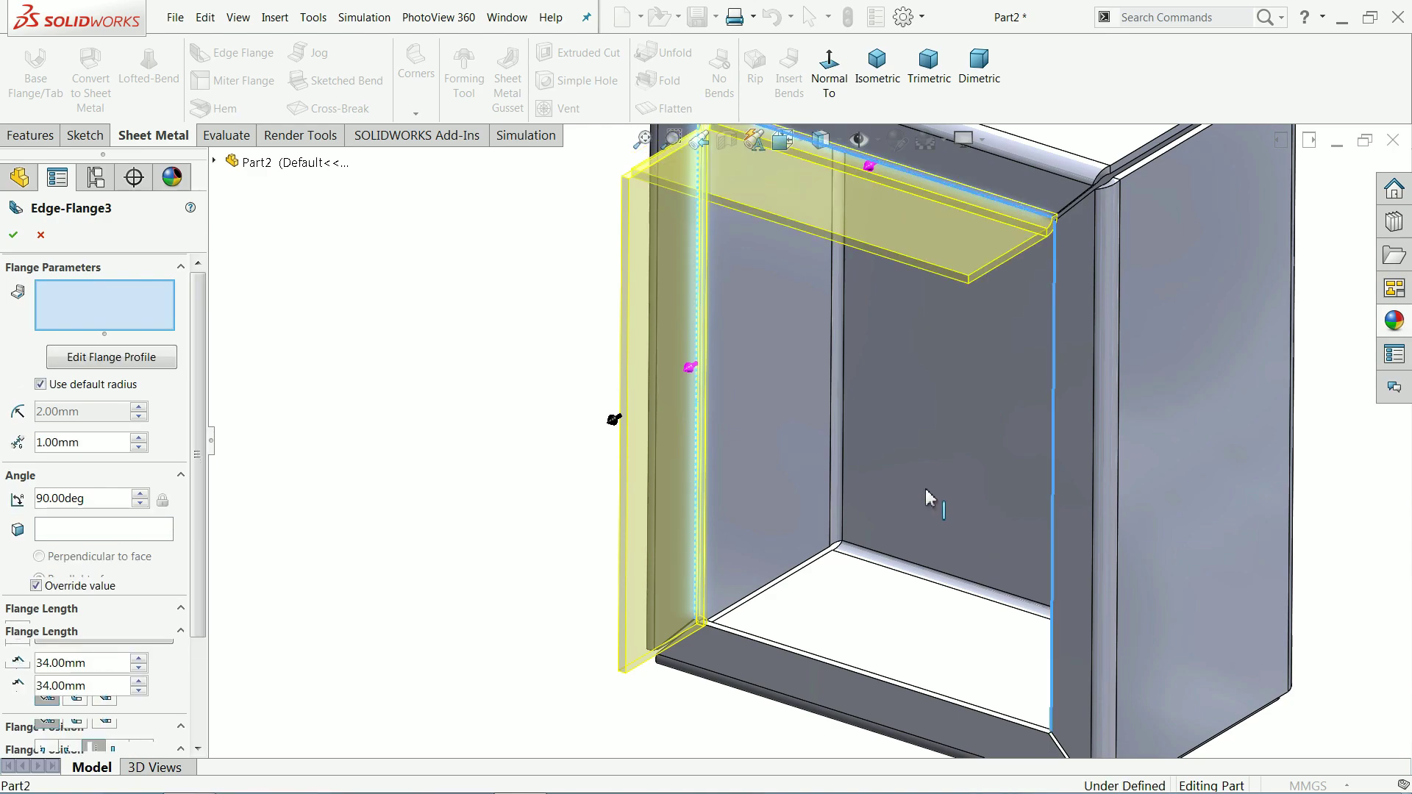
left_click(834, 673)
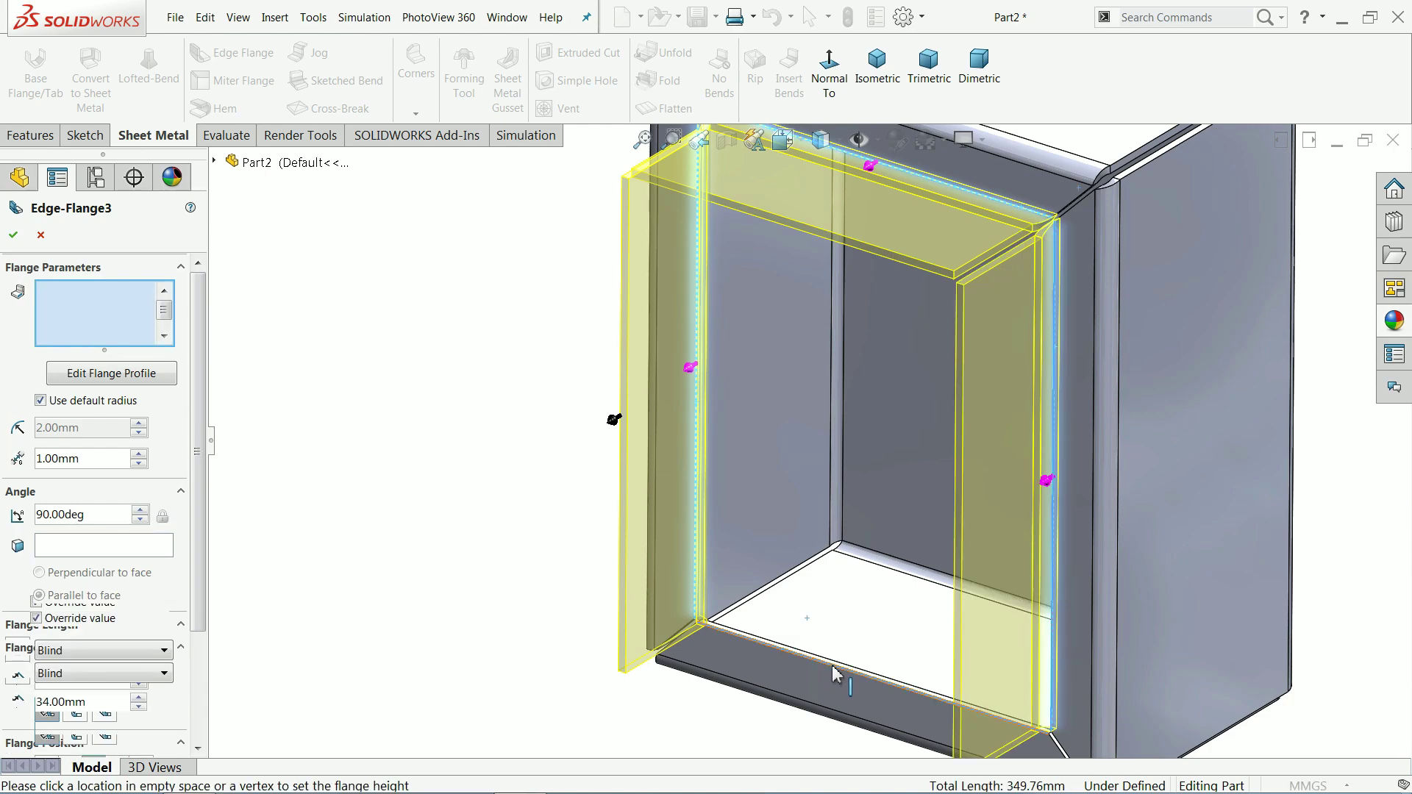
Step: Change the flange length from 34 mm to 10 mm and accept the flange
left_click_drag(74, 485, 57, 478)
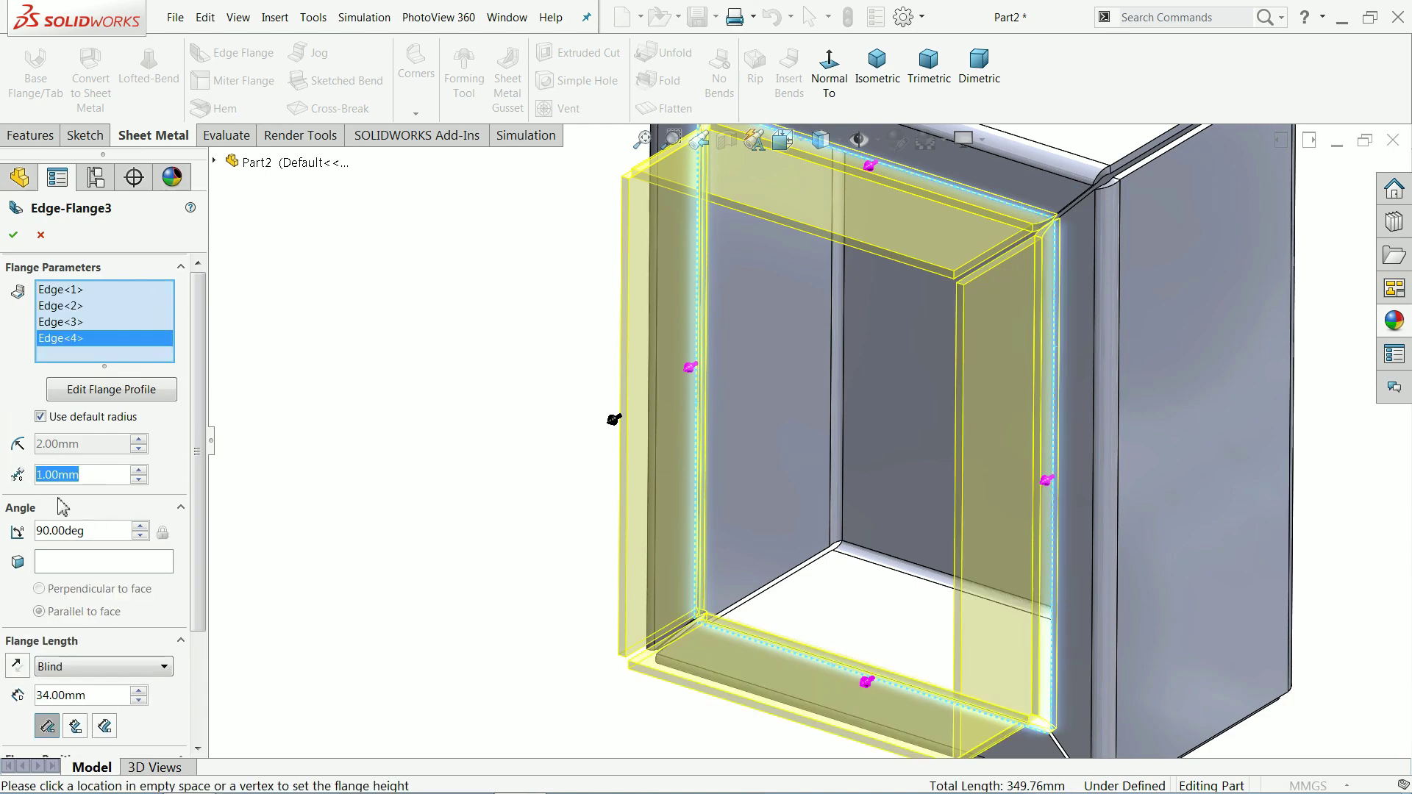
double_click(104, 531)
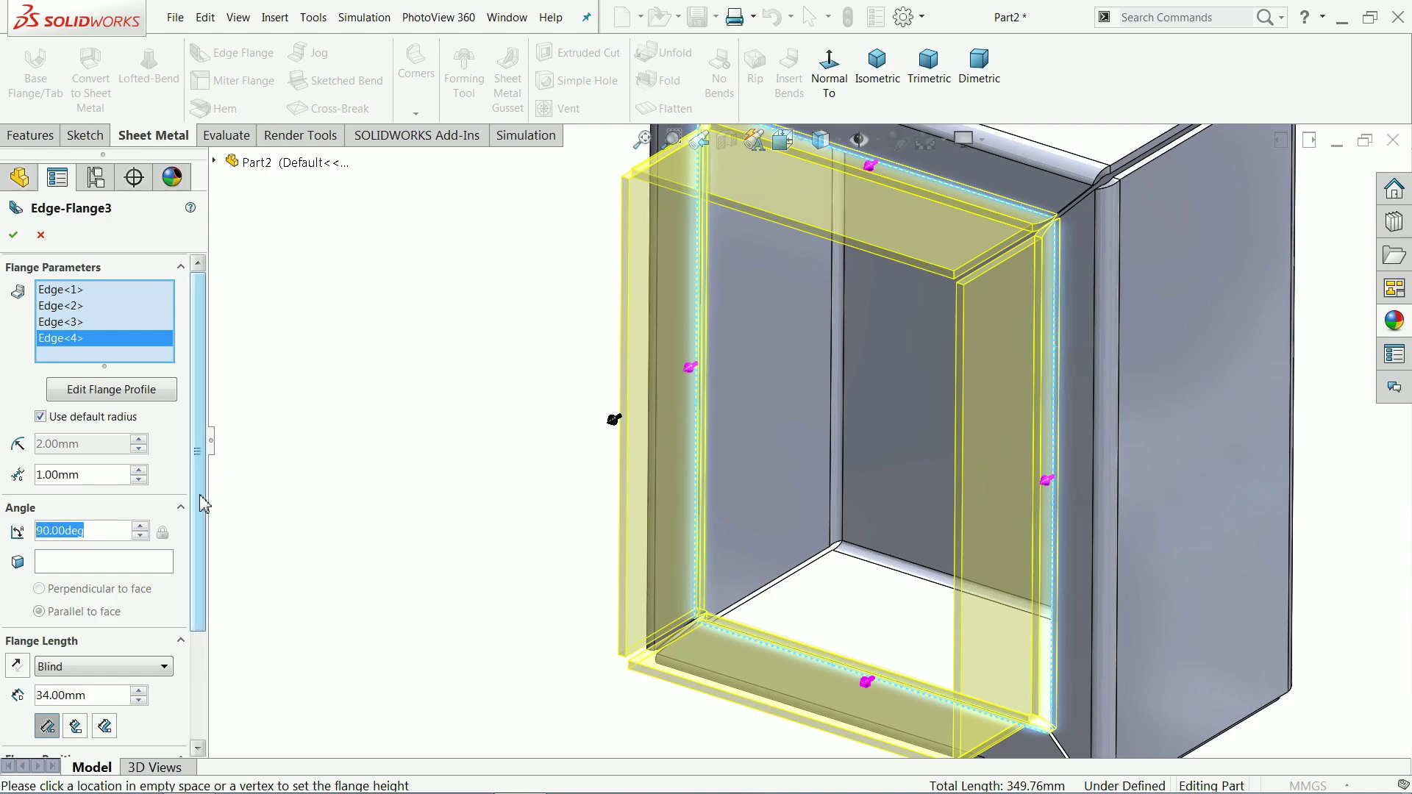
left_click_drag(204, 503, 196, 620)
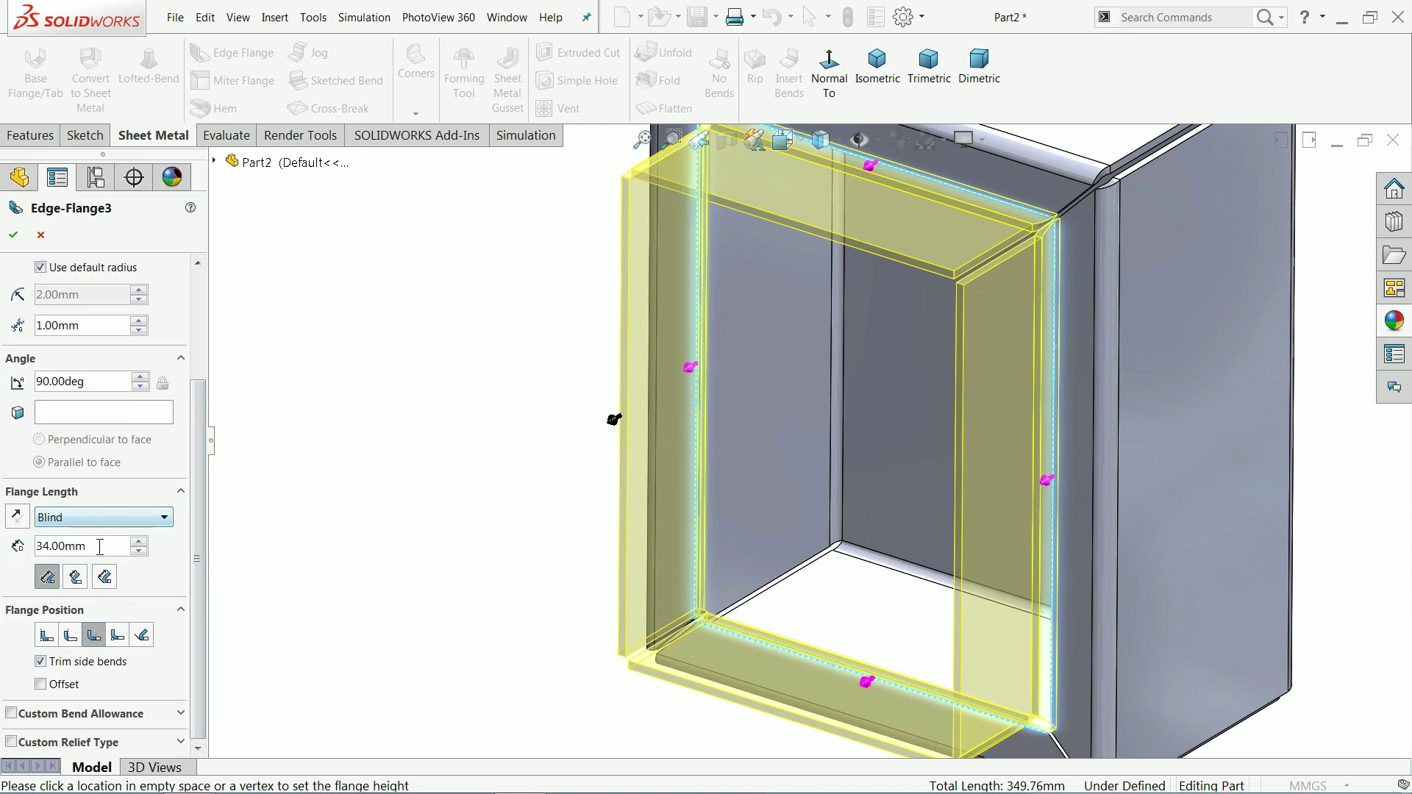
left_click_drag(100, 546, 5, 544)
type("10")
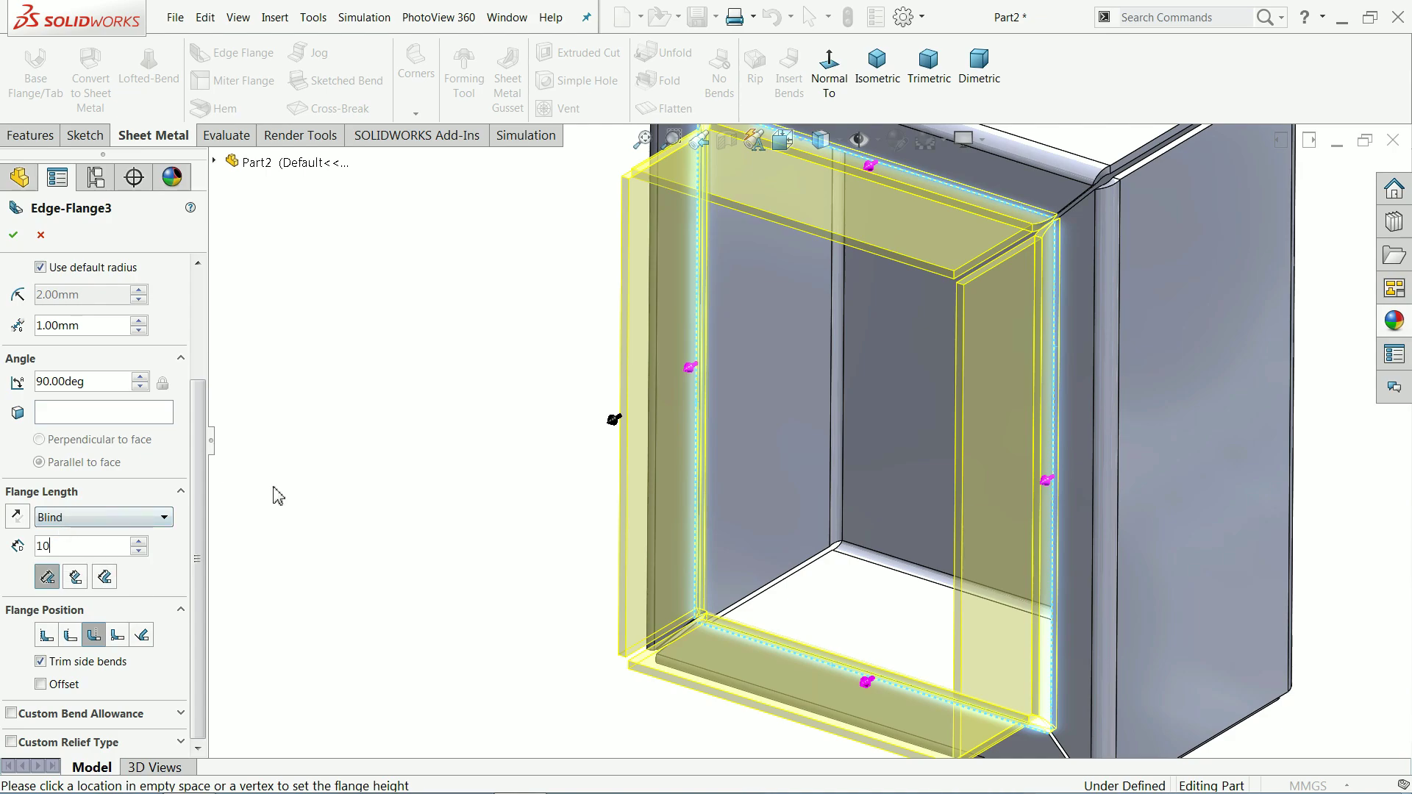
key("Return")
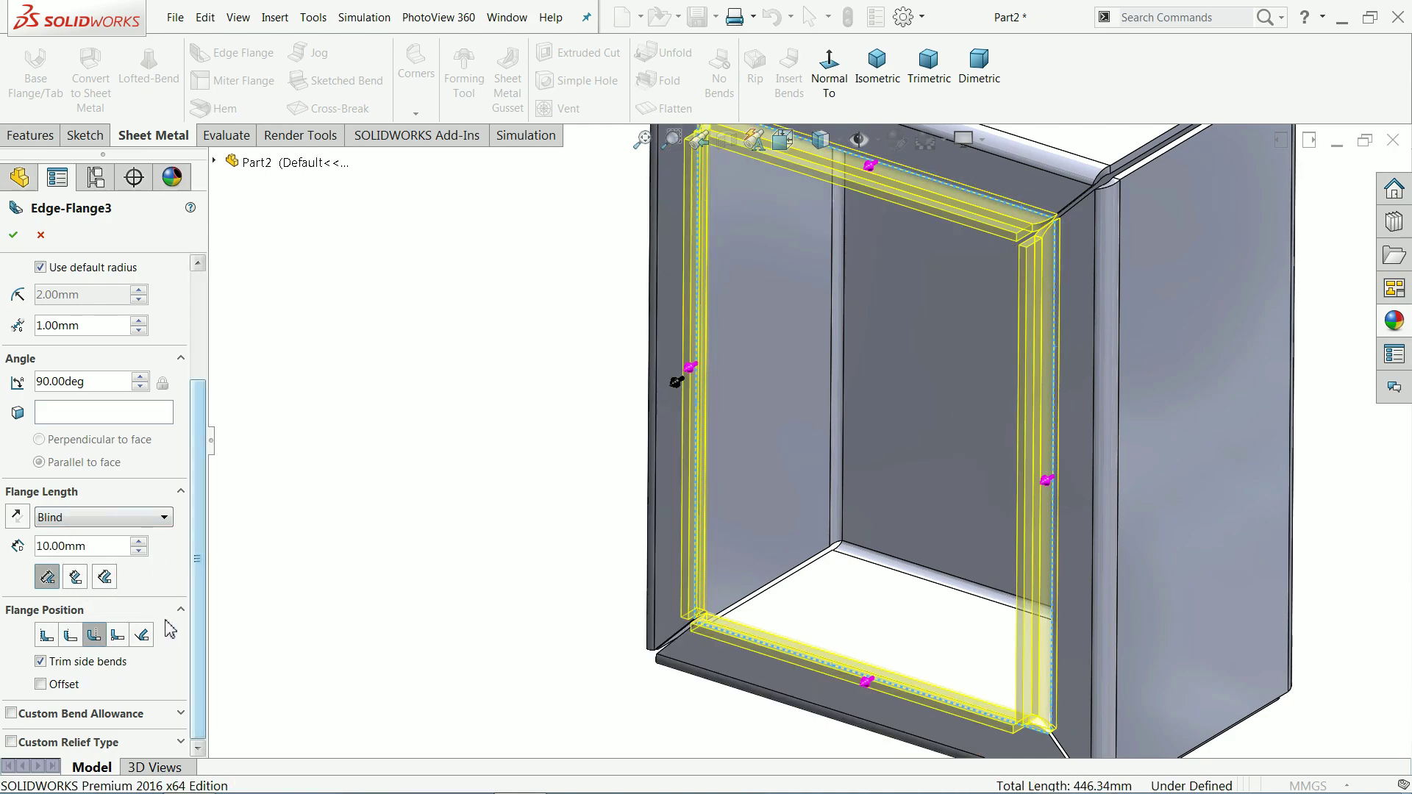
left_click(21, 236)
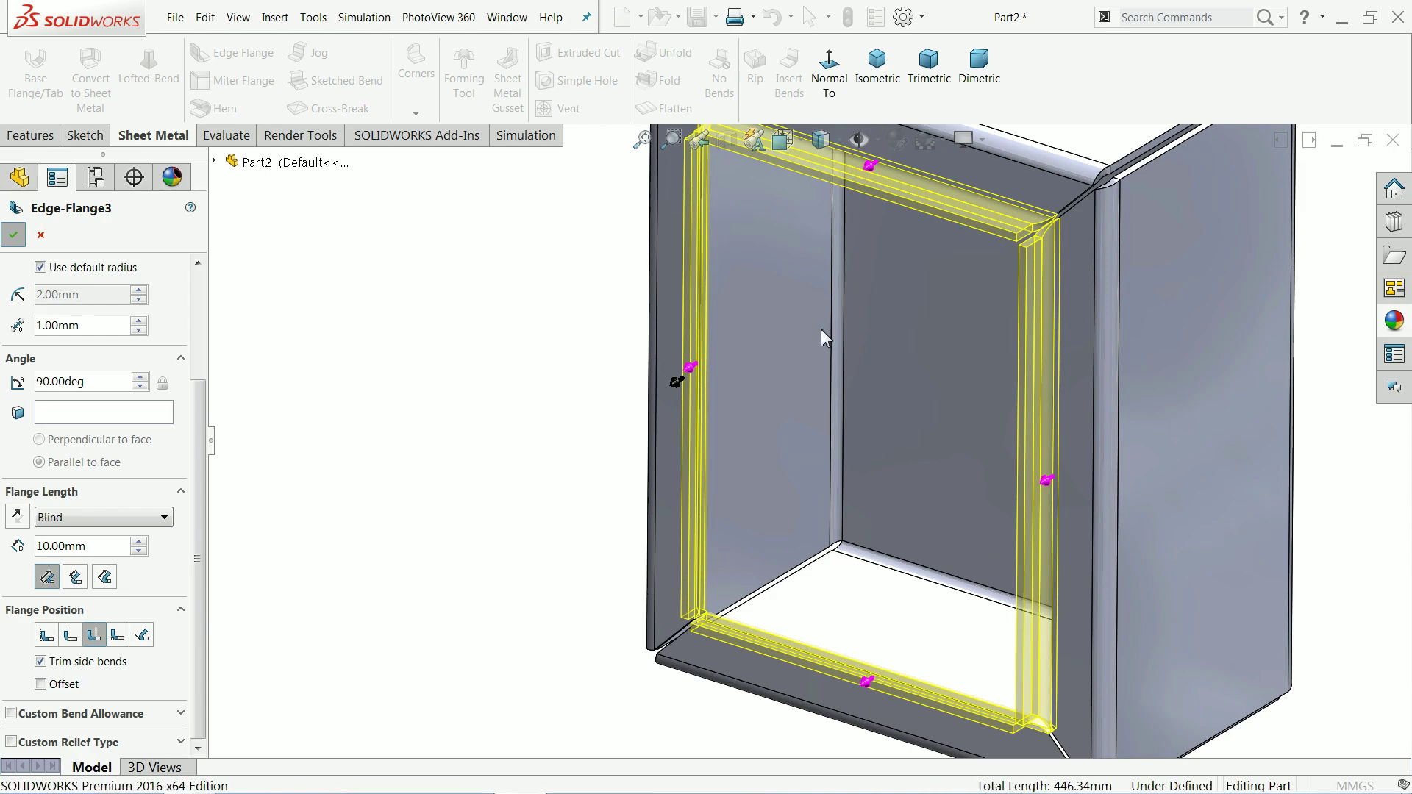
scroll(822, 335, "up", 5)
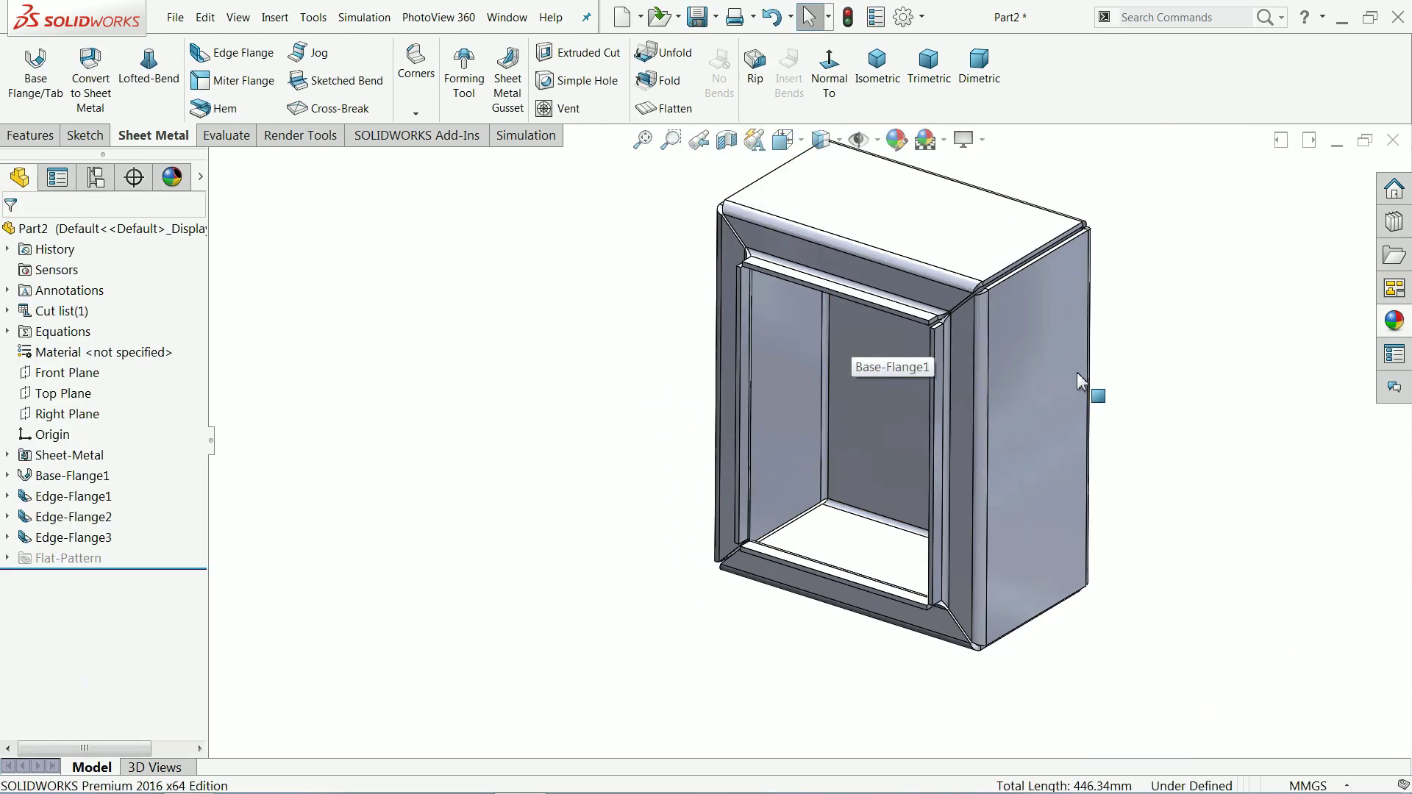
Step: Fit the box in view and drag the louver from the Design Library's forming tools onto the part
key("f")
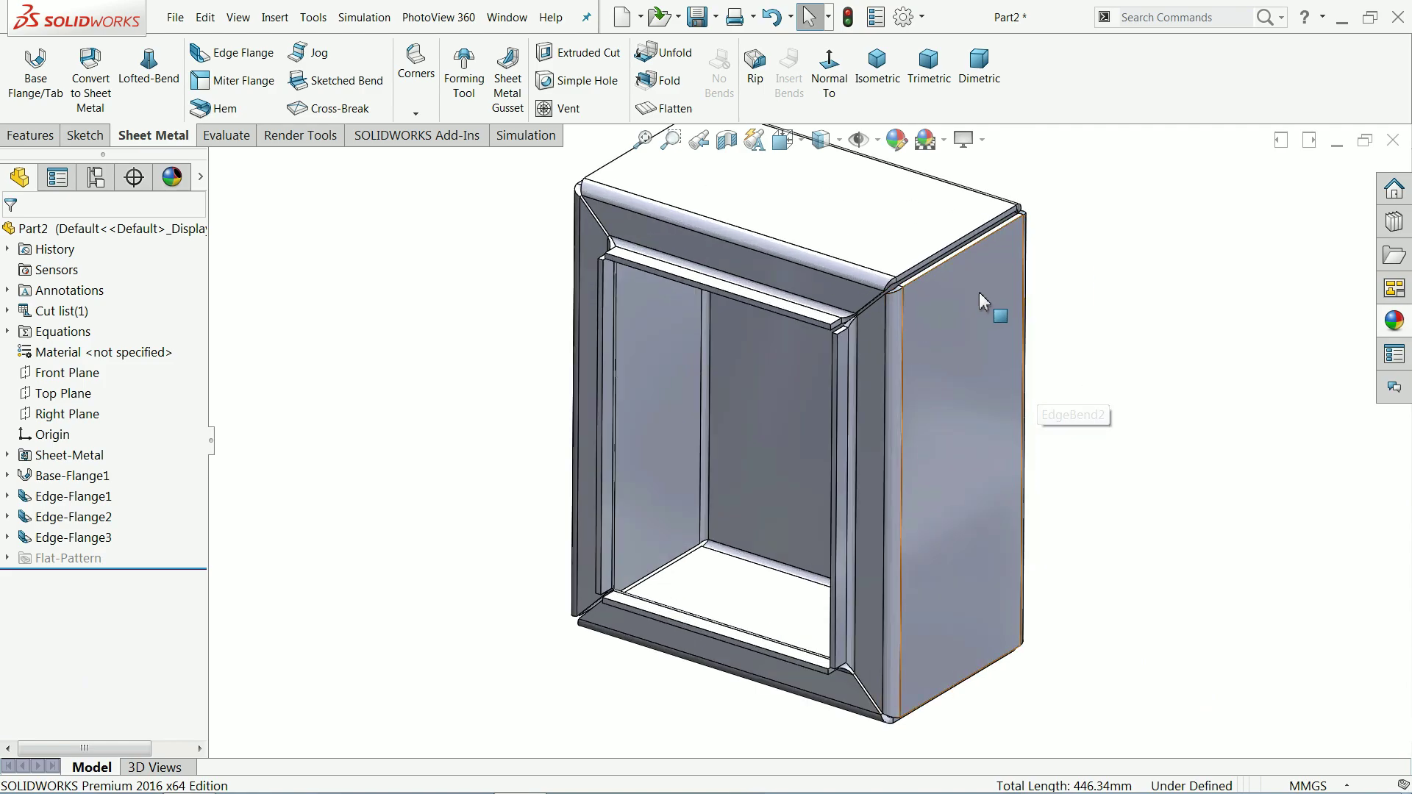
scroll(891, 333, "down", 2)
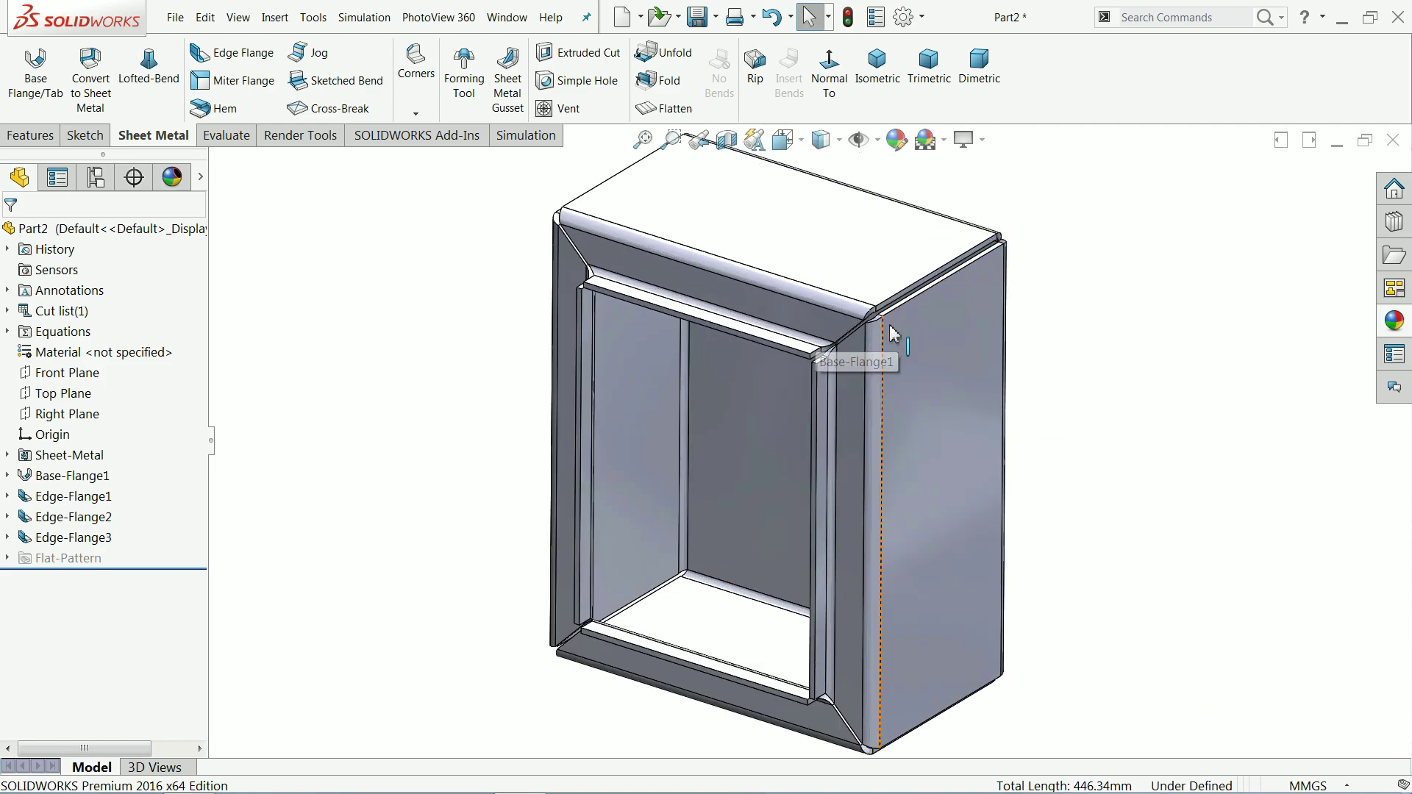
left_click(1394, 222)
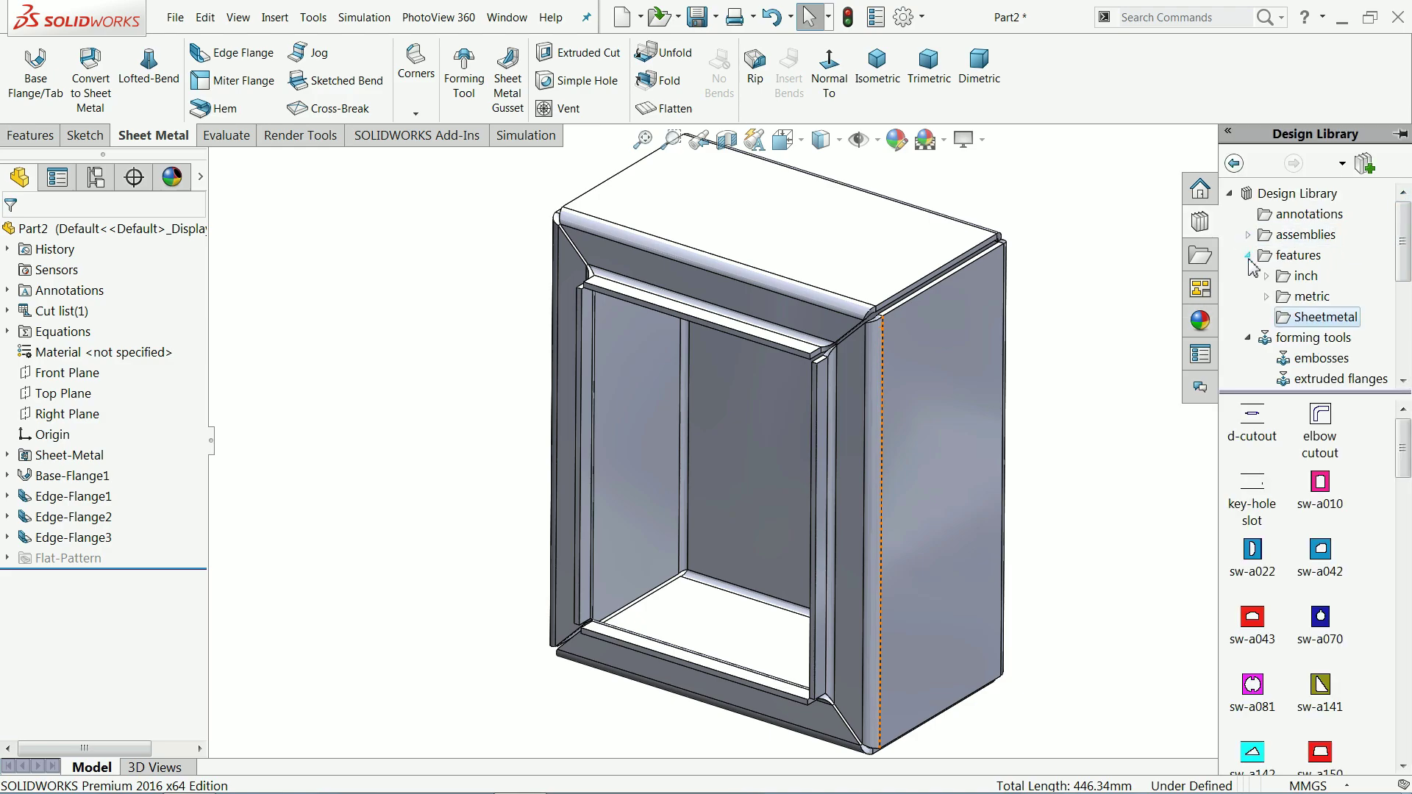
left_click(1300, 342)
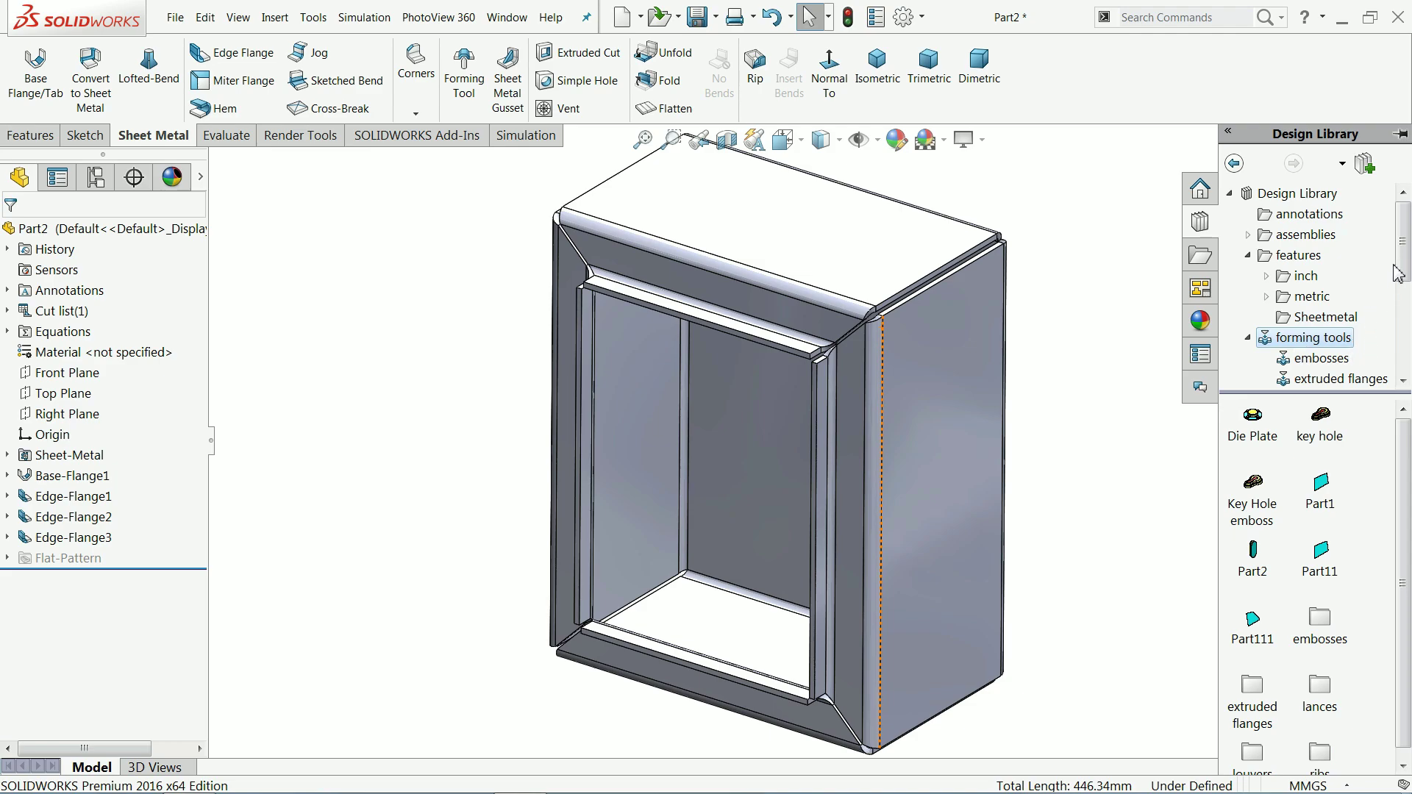
scroll(1398, 270, "down", 2)
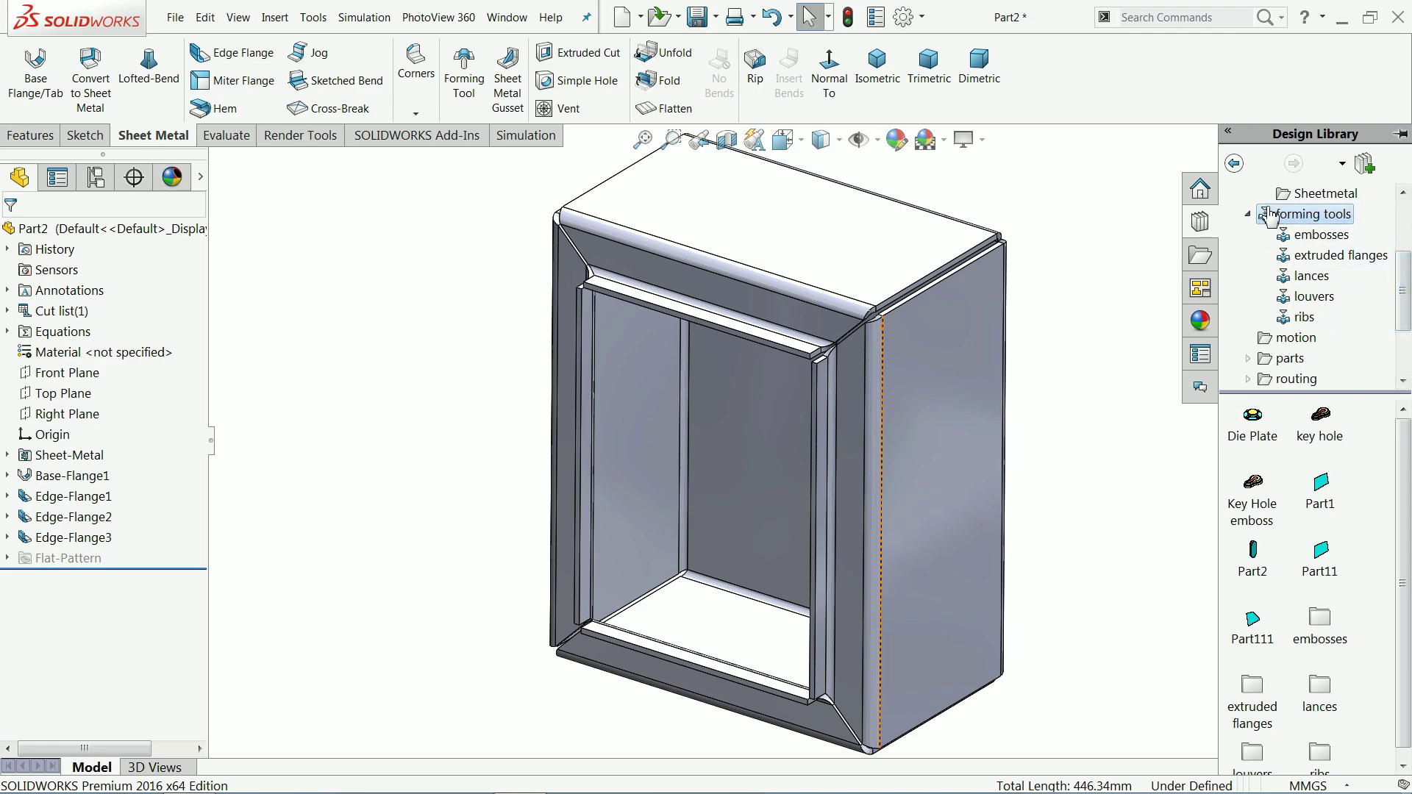
left_click(1313, 298)
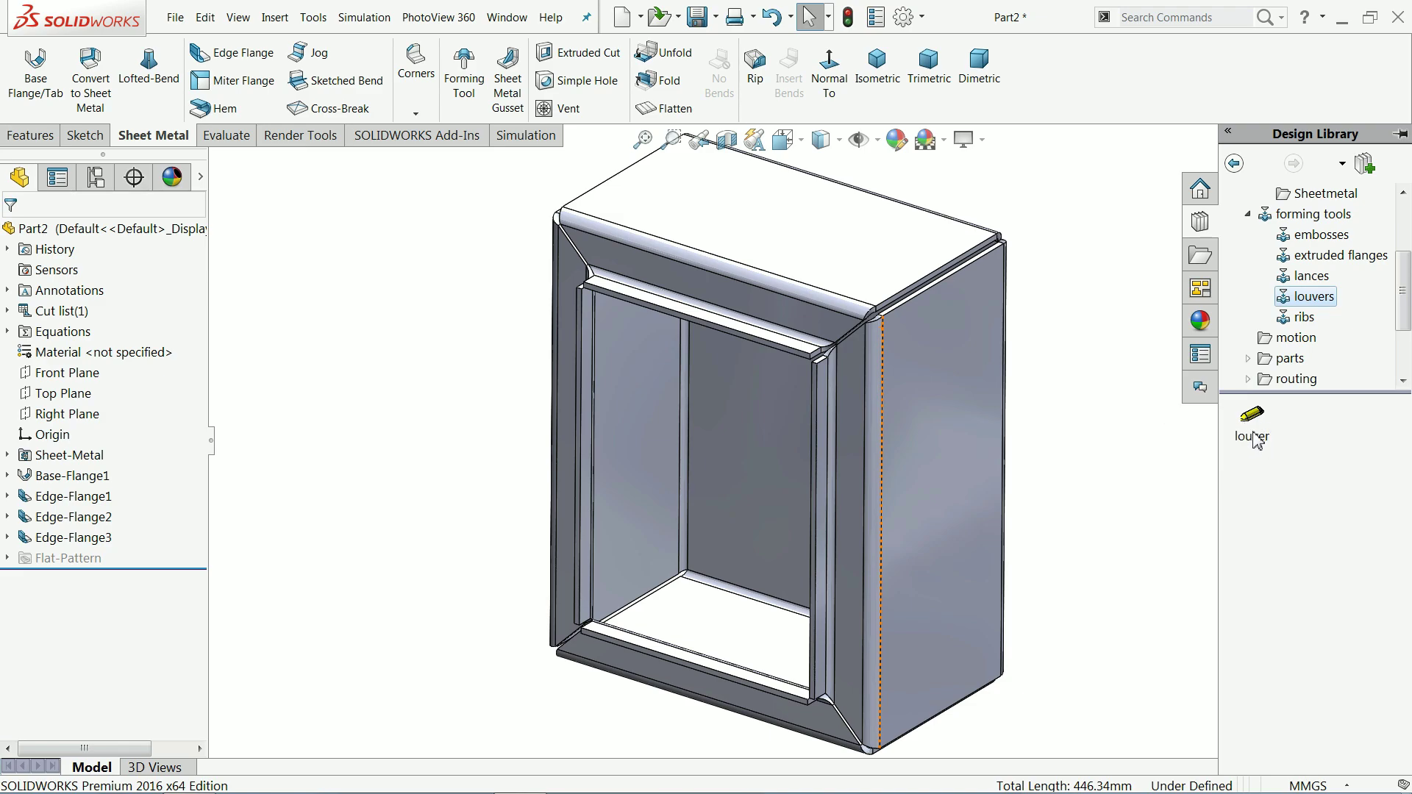
mouse_move(1258, 439)
left_mouse_down()
mouse_move(964, 422)
mouse_move(1259, 429)
left_mouse_up()
scroll(964, 422, "down", 3)
Step: Drop the louver onto the box's right side face and flip its forming direction
left_click_drag(1117, 401, 919, 322)
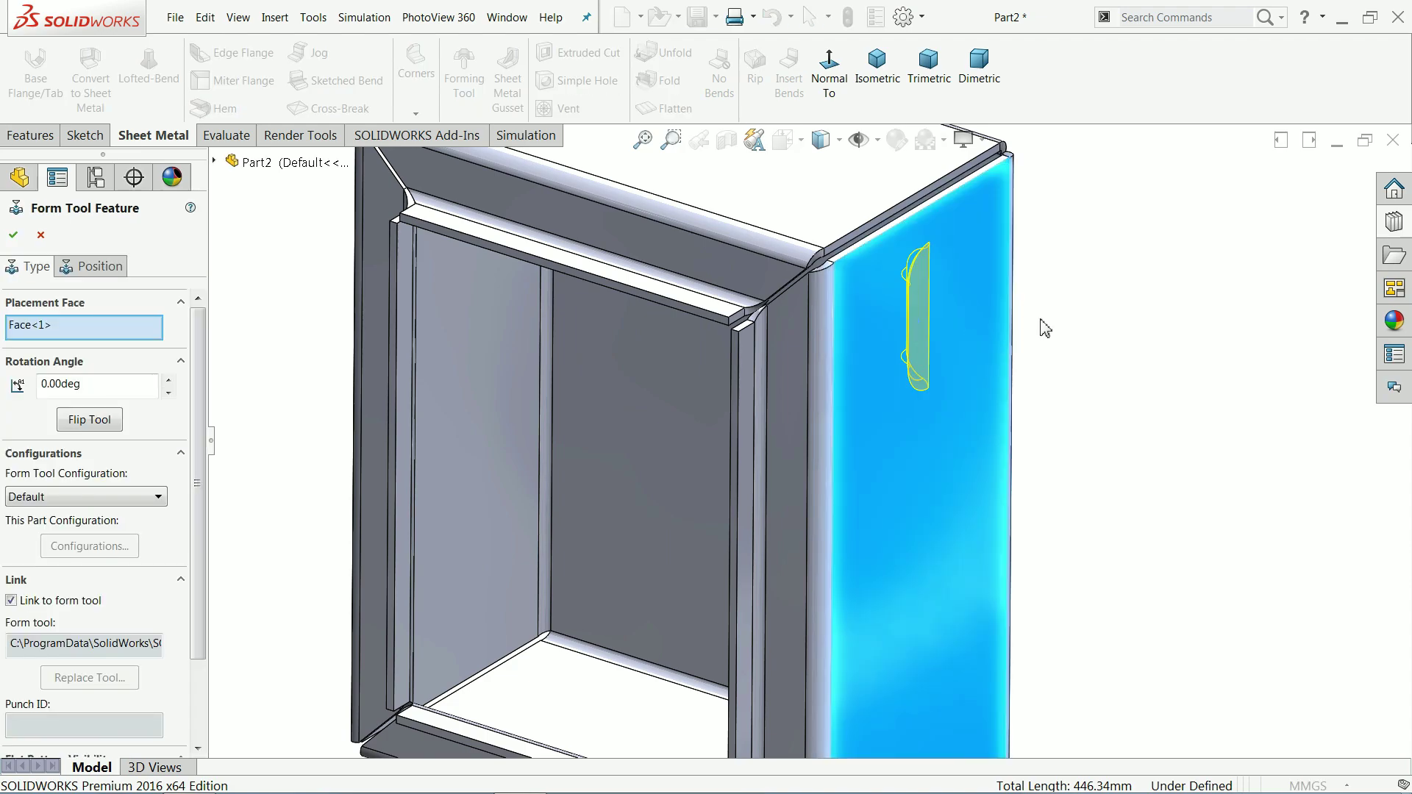
mouse_move(1046, 325)
middle_mouse_down()
mouse_move(1122, 312)
mouse_move(1053, 302)
middle_mouse_up()
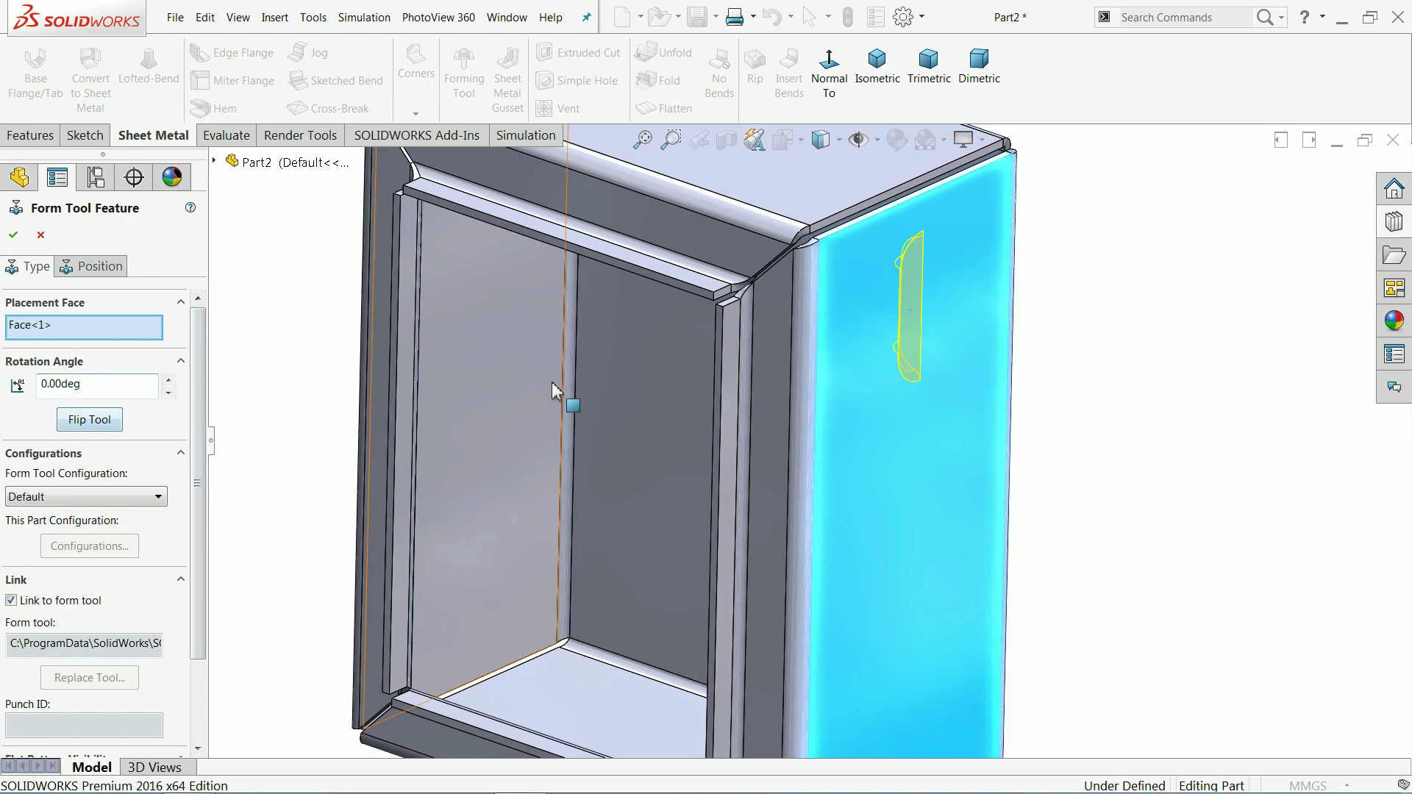
left_click(99, 425)
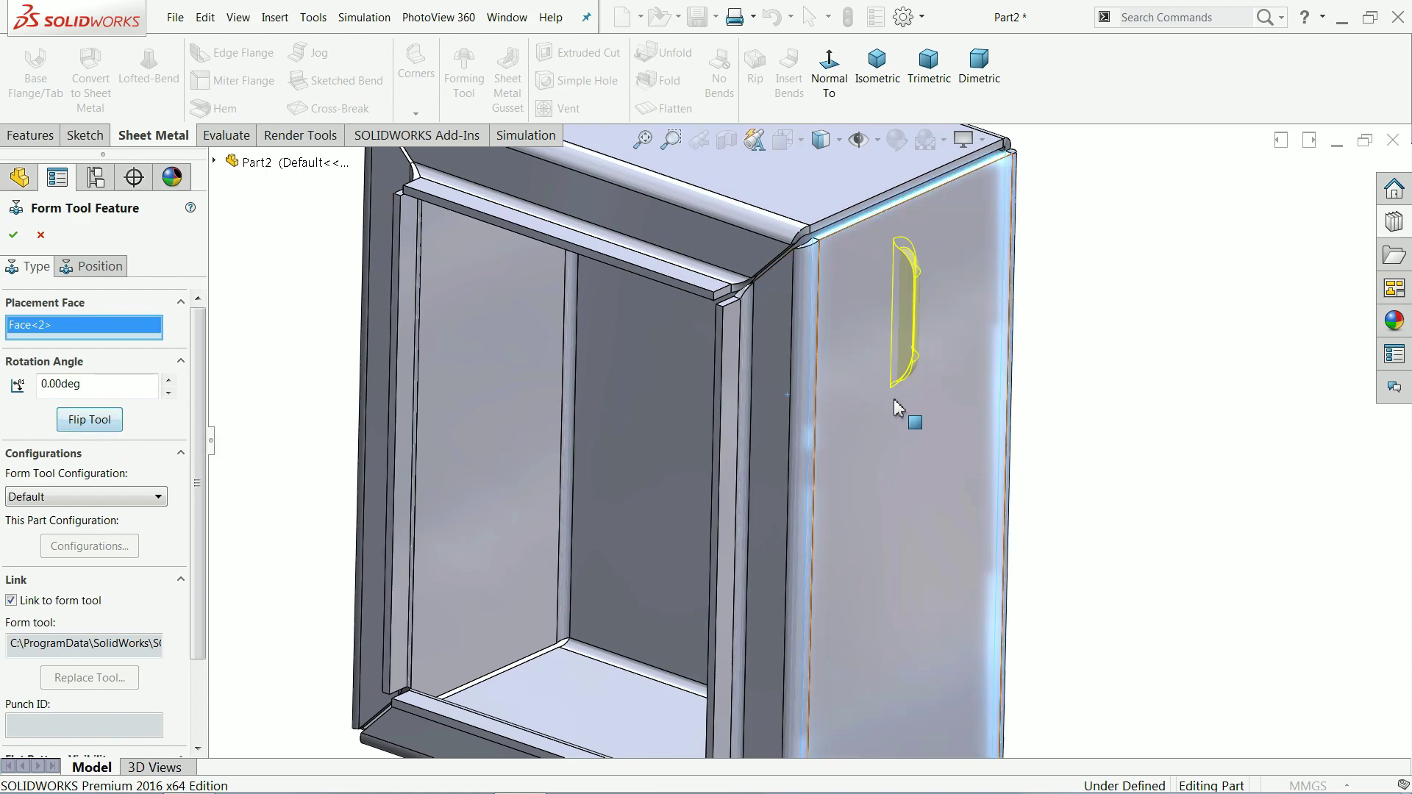
middle_click_drag(898, 408, 899, 379)
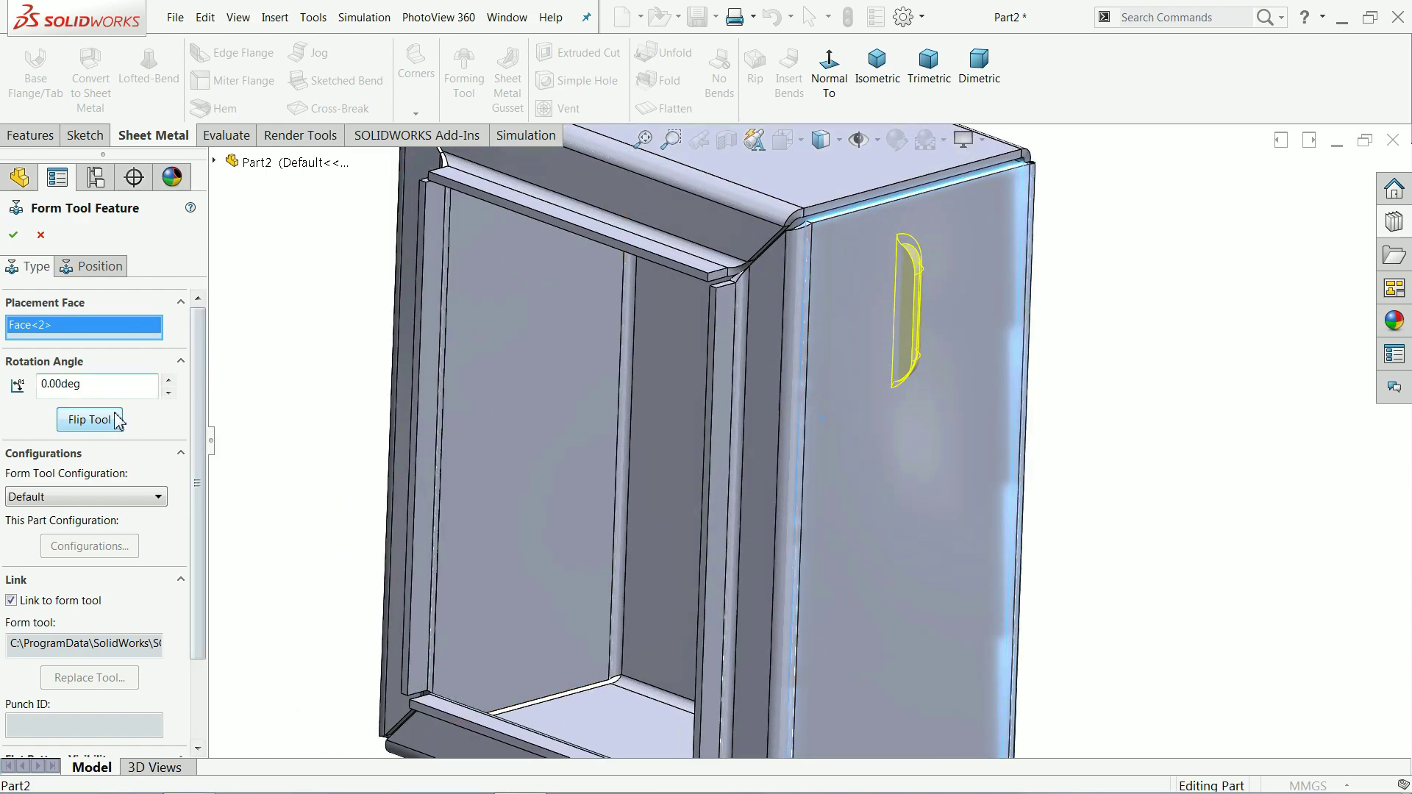
Step: Rotate the louver to 90°, then change the rotation angle to 270°
left_click_drag(92, 389, 16, 383)
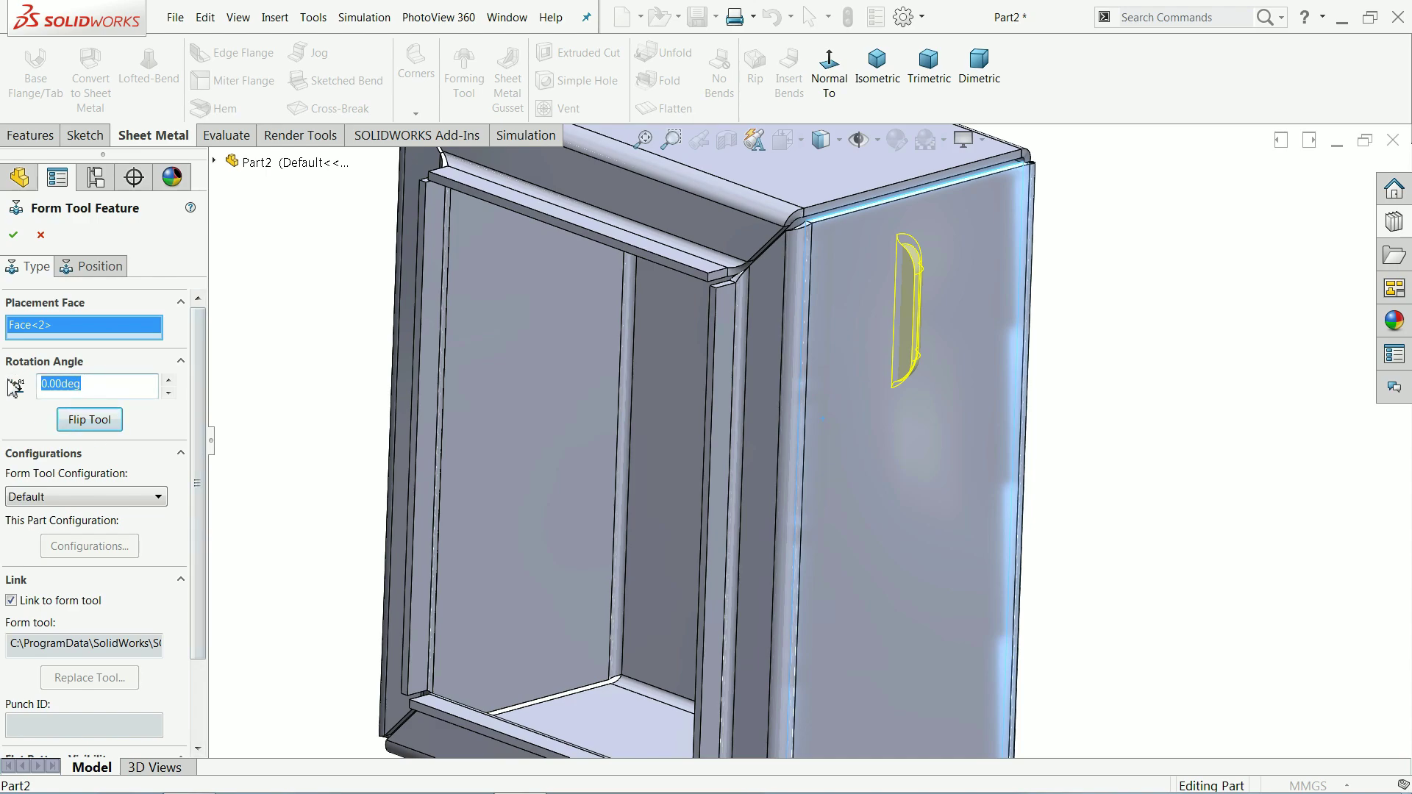
type("90")
key("Return")
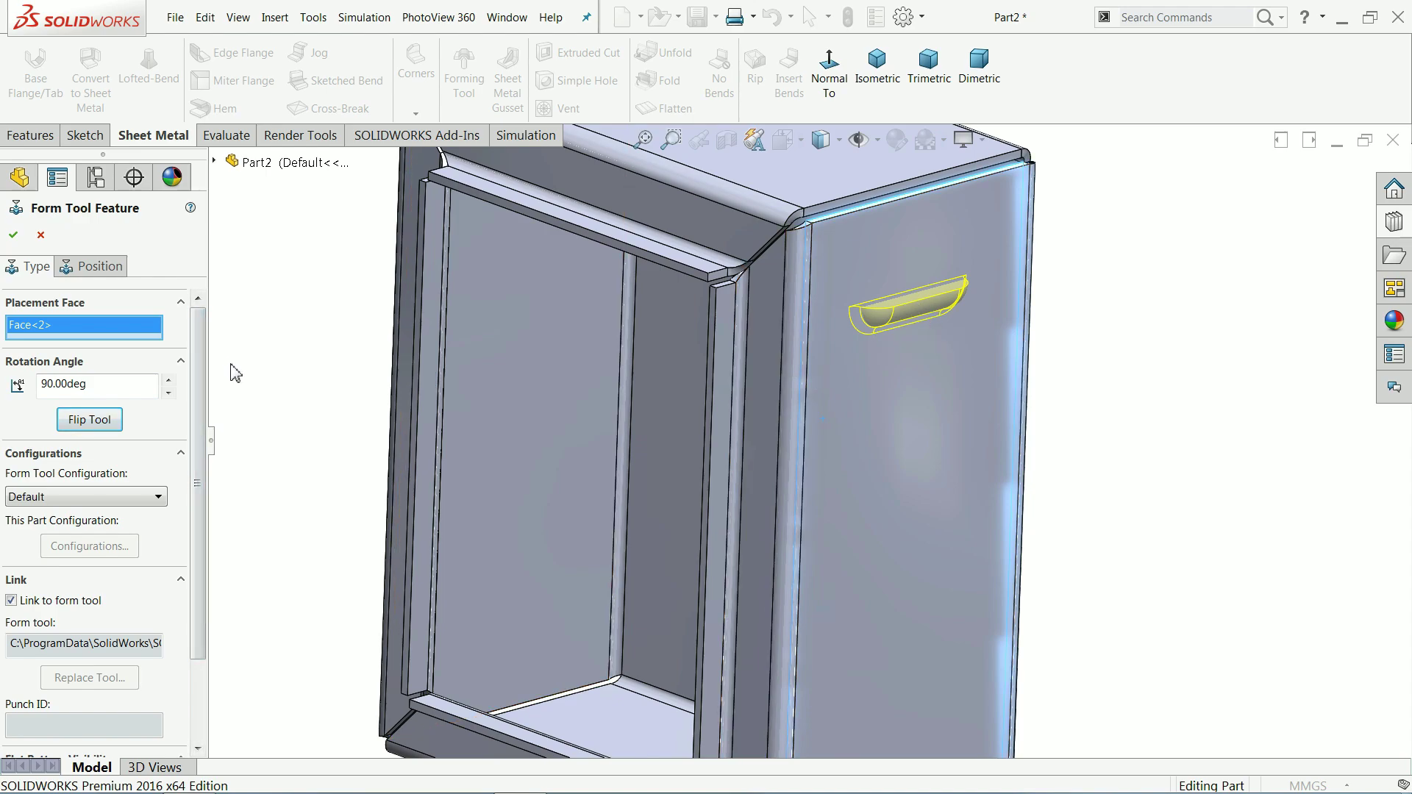
scroll(867, 394, "down", 5)
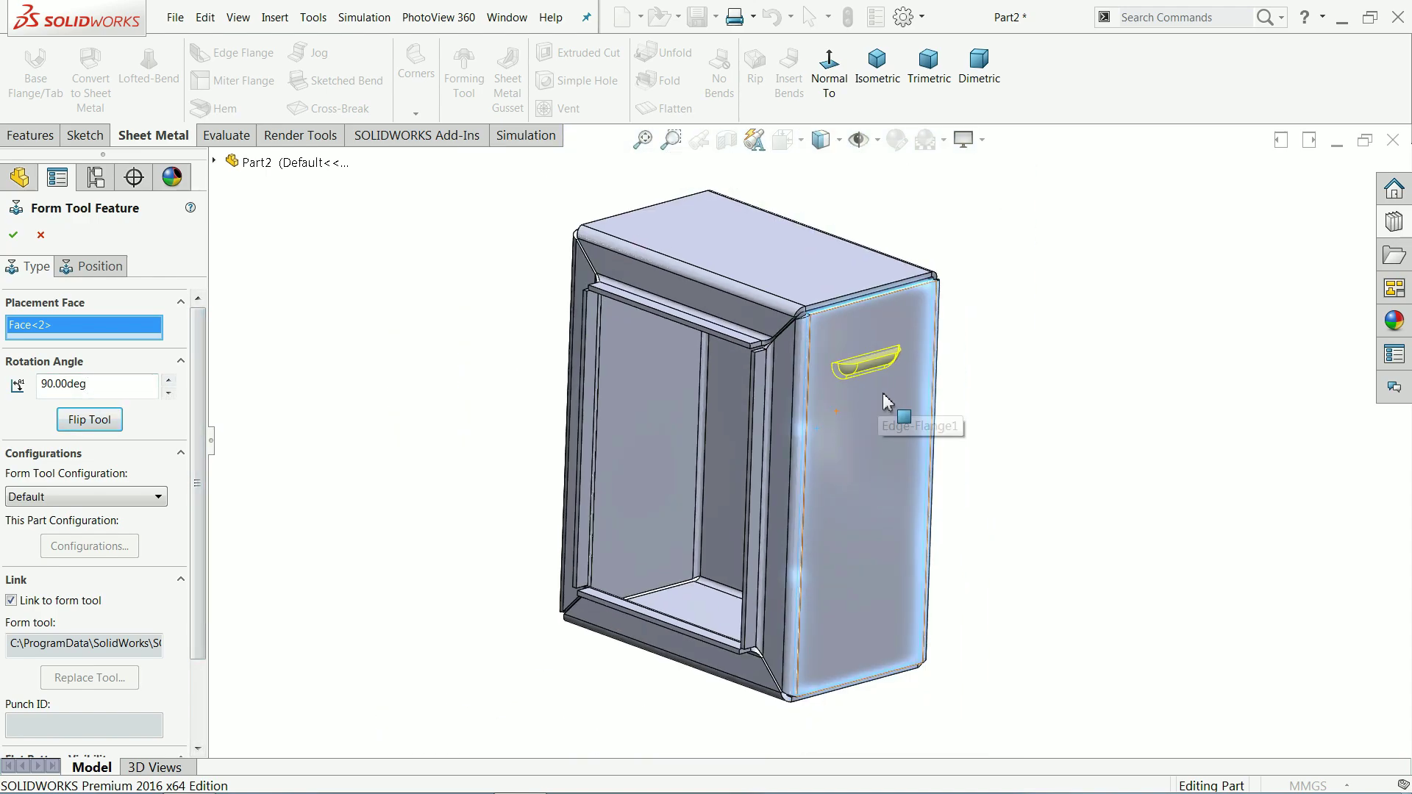
mouse_move(891, 400)
middle_mouse_down()
mouse_move(961, 419)
mouse_move(994, 355)
mouse_move(892, 419)
middle_mouse_up()
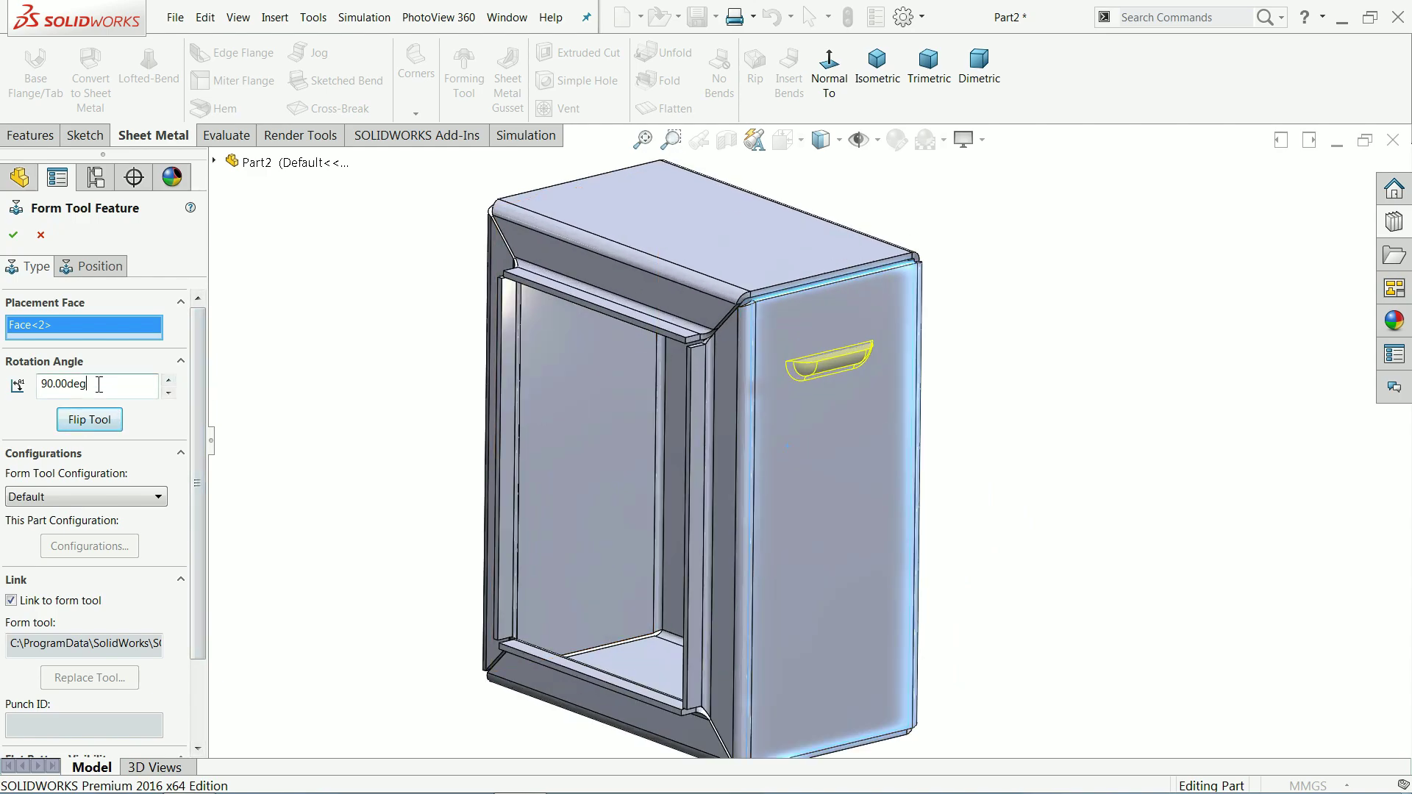
left_click_drag(100, 384, 20, 382)
type("270")
key("Return")
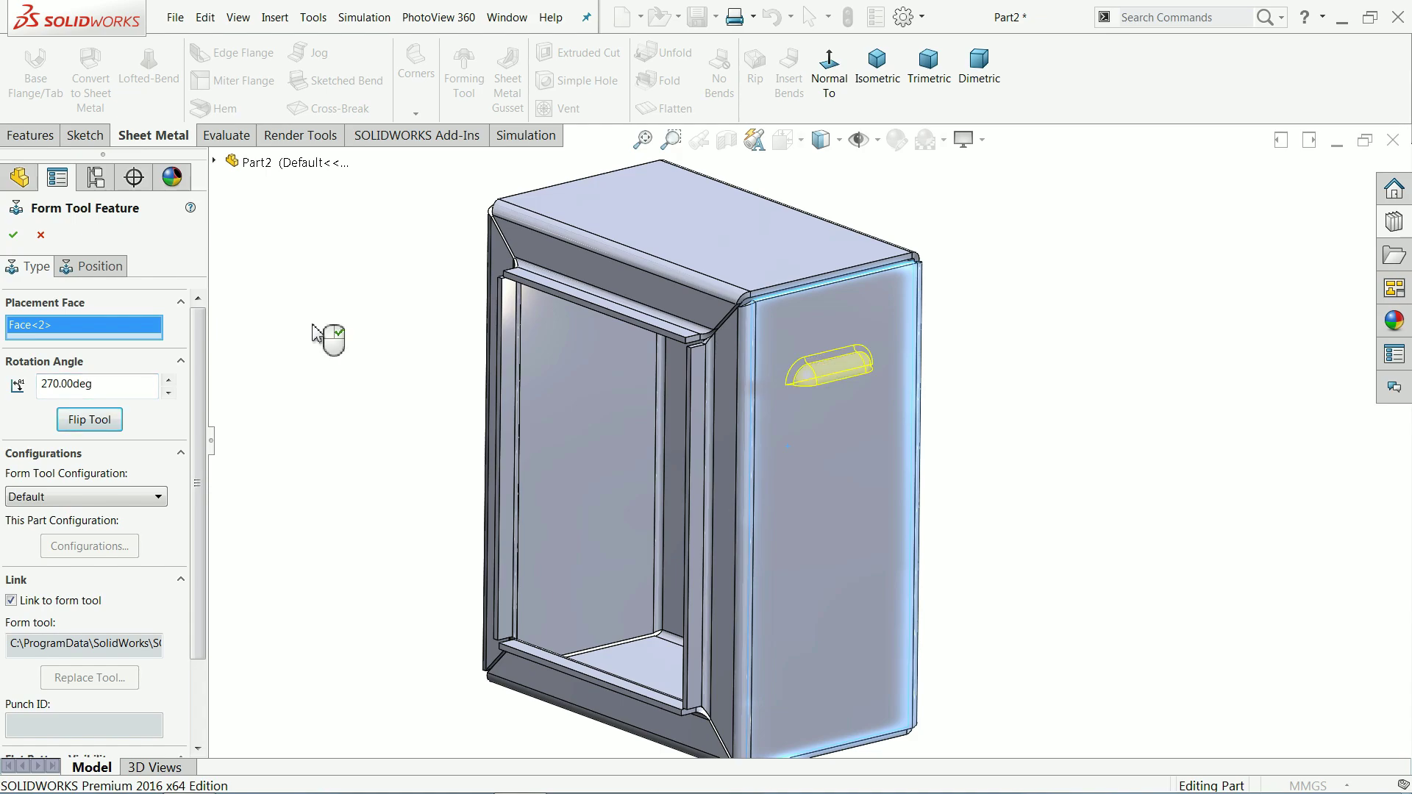
Step: On the Position tab, dimension the louver centre point 15 mm from the top edge
left_click(90, 268)
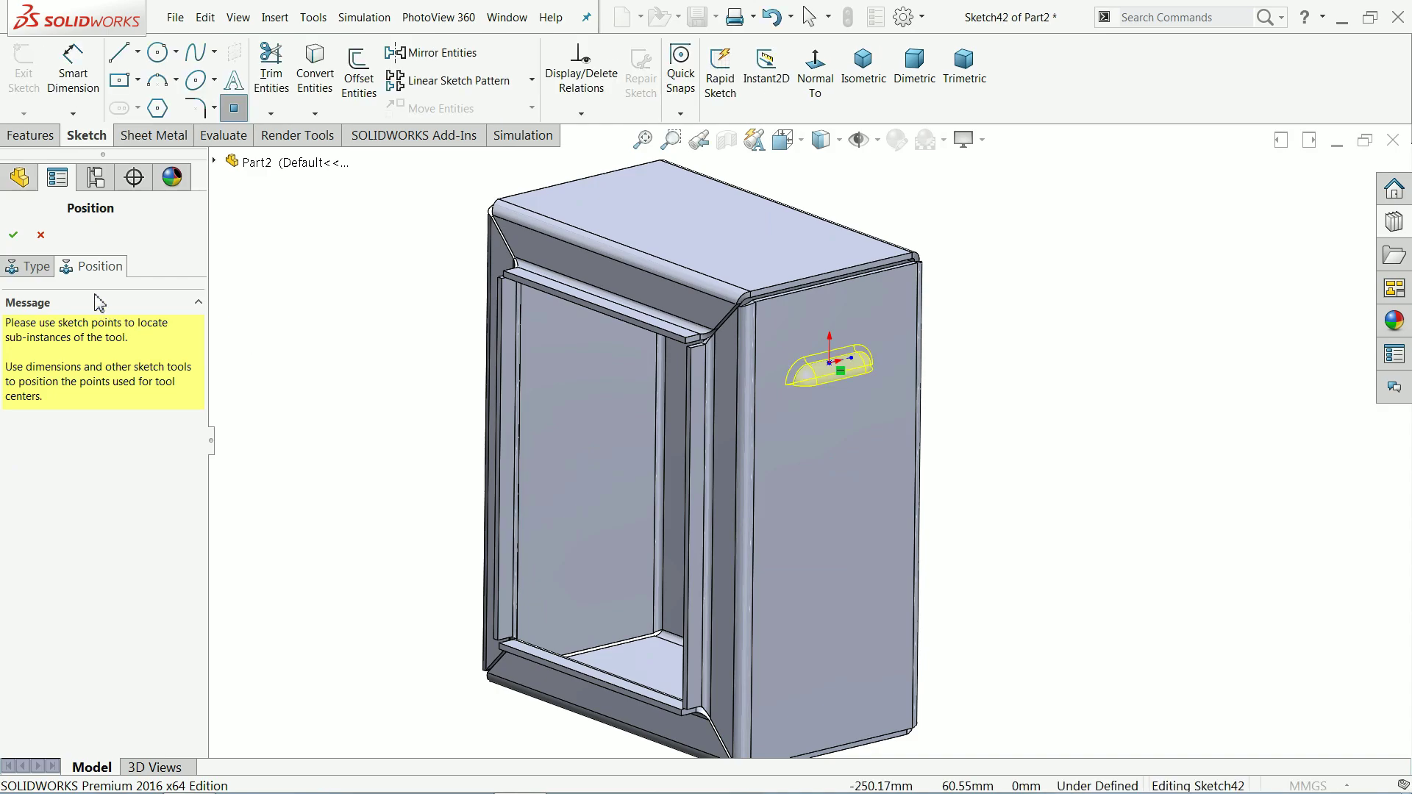
left_click(73, 74)
scroll(904, 299, "down", 5)
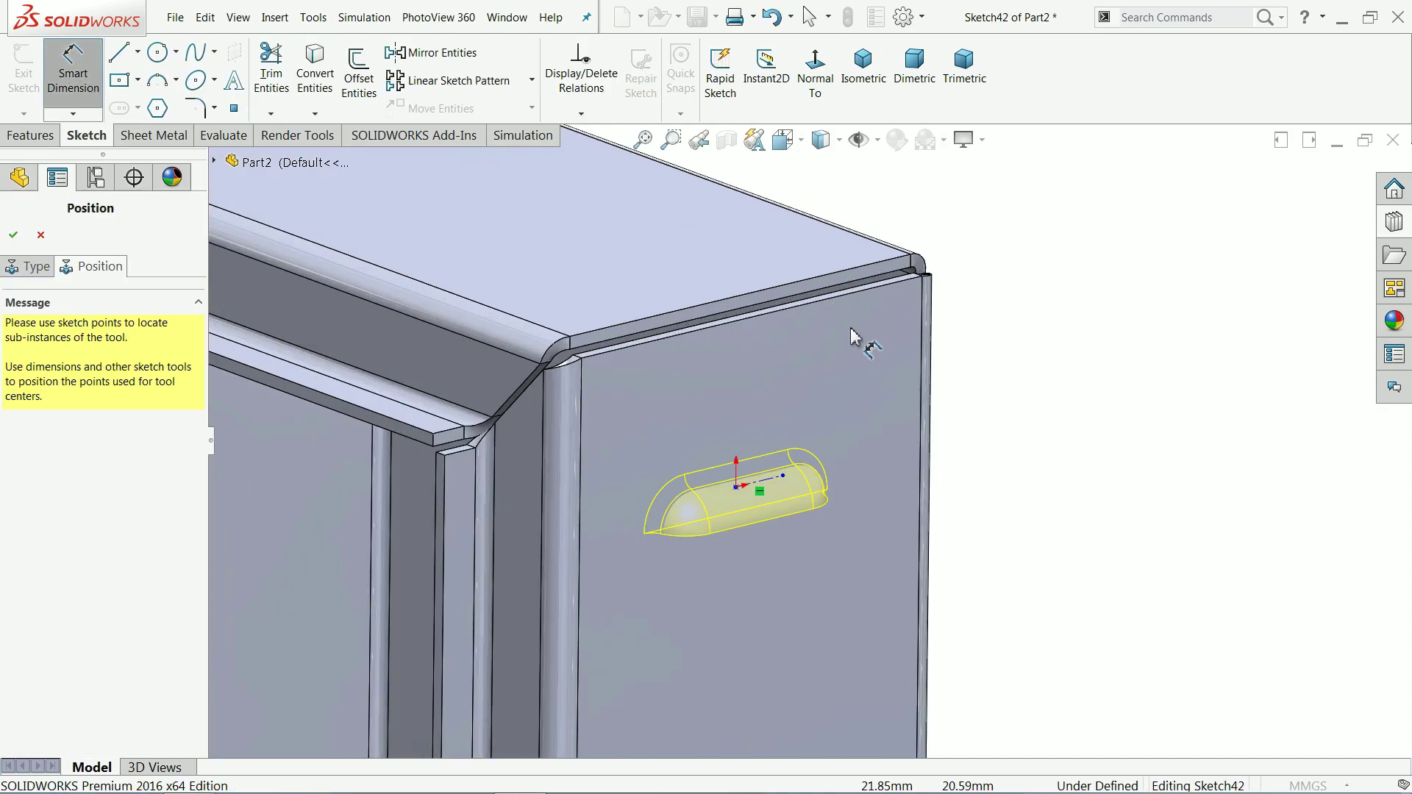
left_click(738, 491)
left_click(762, 315)
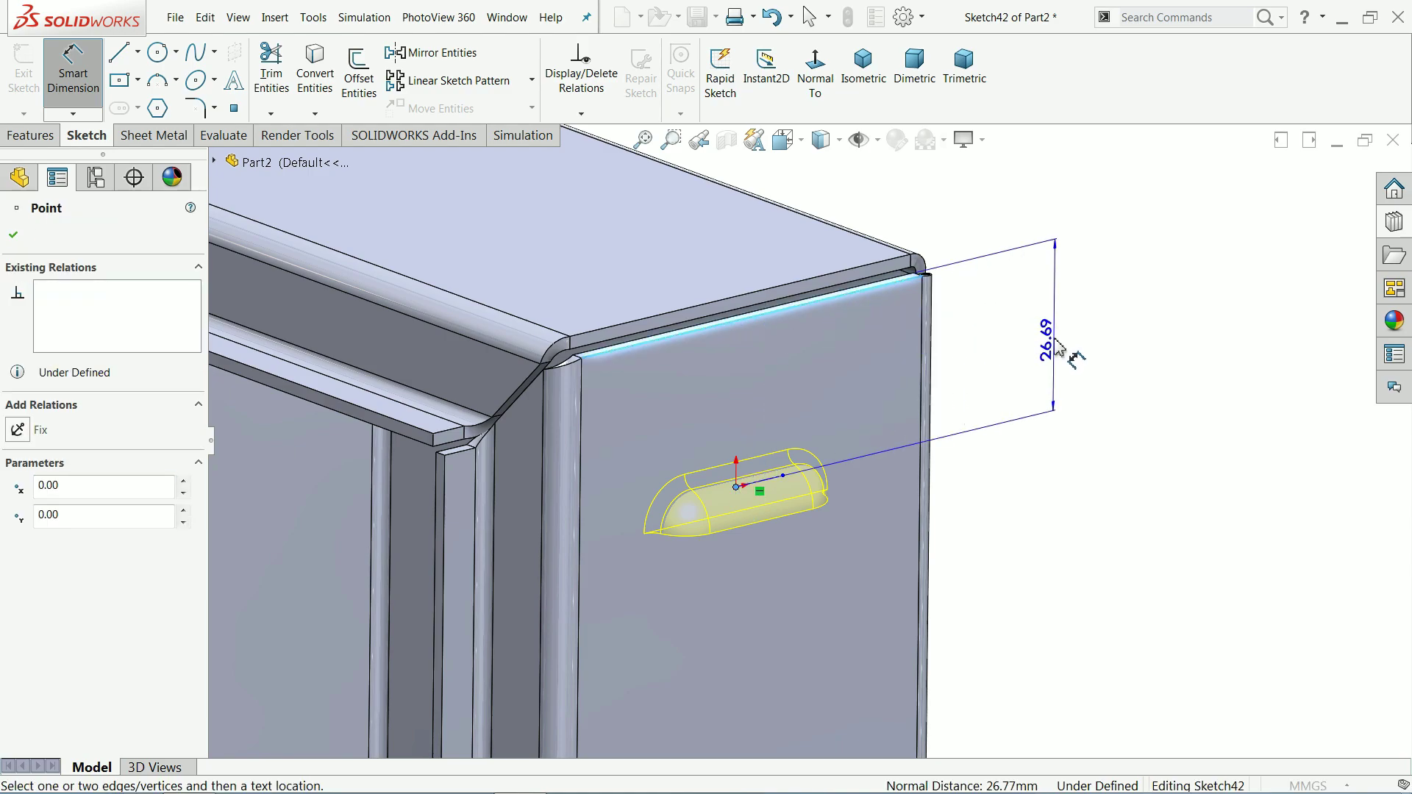
left_click(1056, 346)
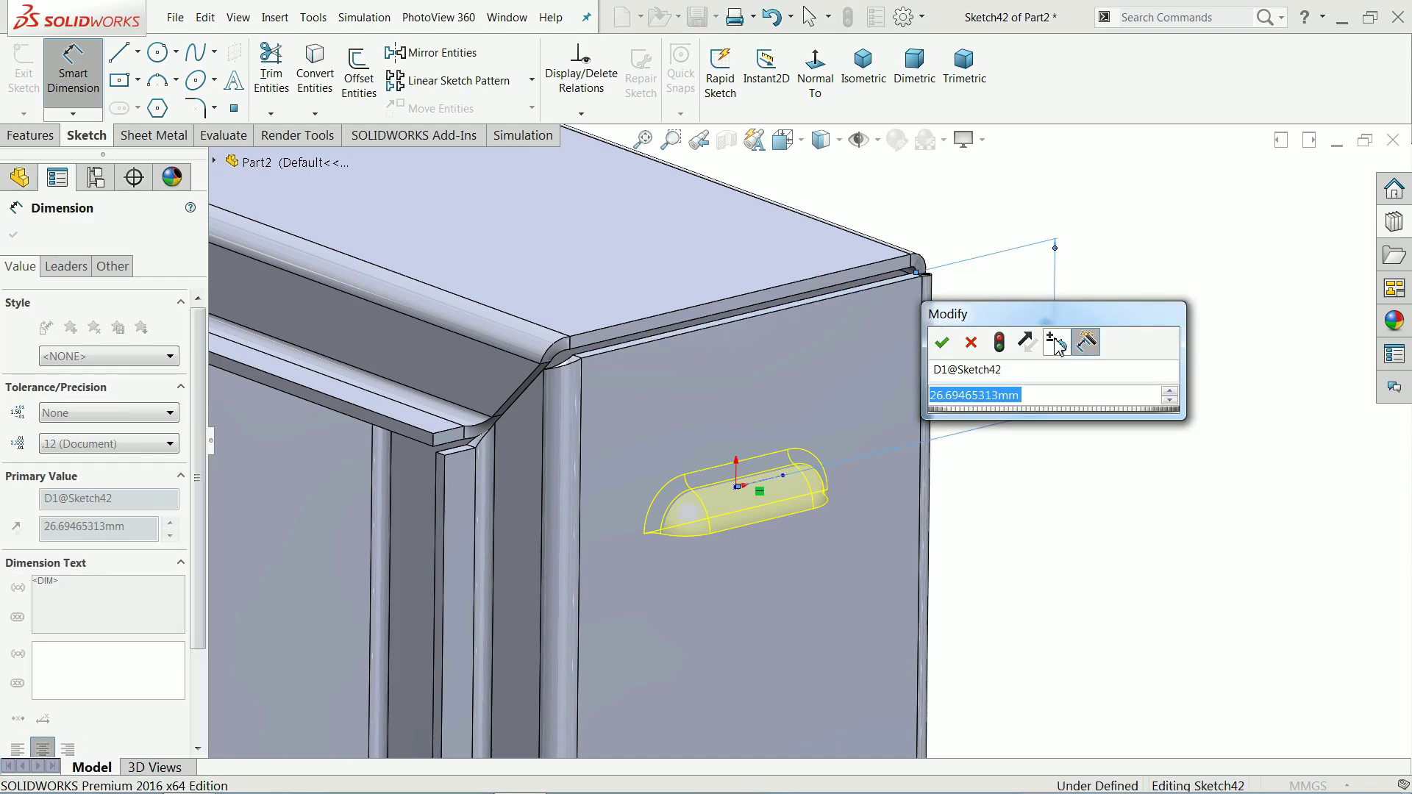
type("15")
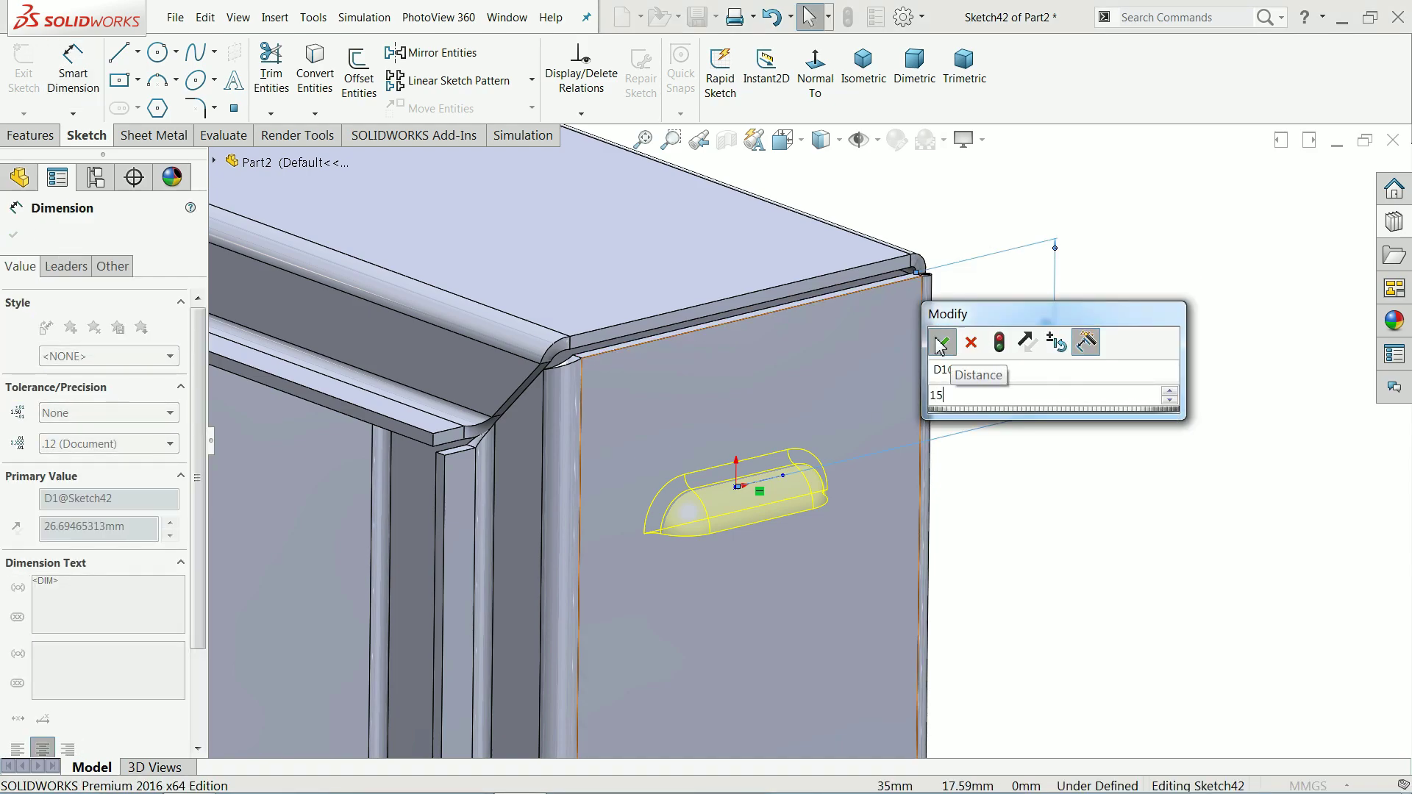
left_click(941, 343)
Step: Dimension the louver centre 37 mm from the side edge and create louver1
middle_click_drag(986, 409, 911, 378)
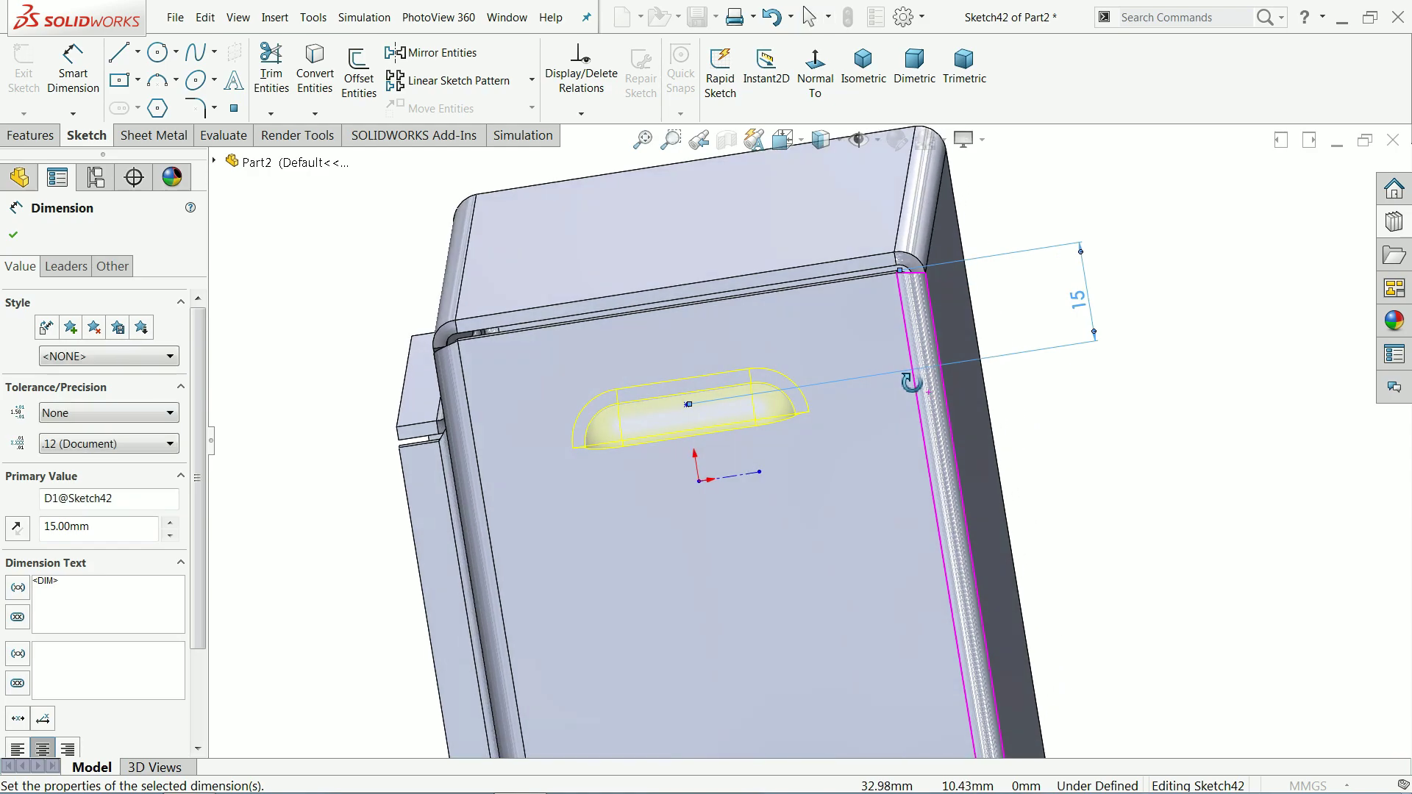
left_click(687, 405)
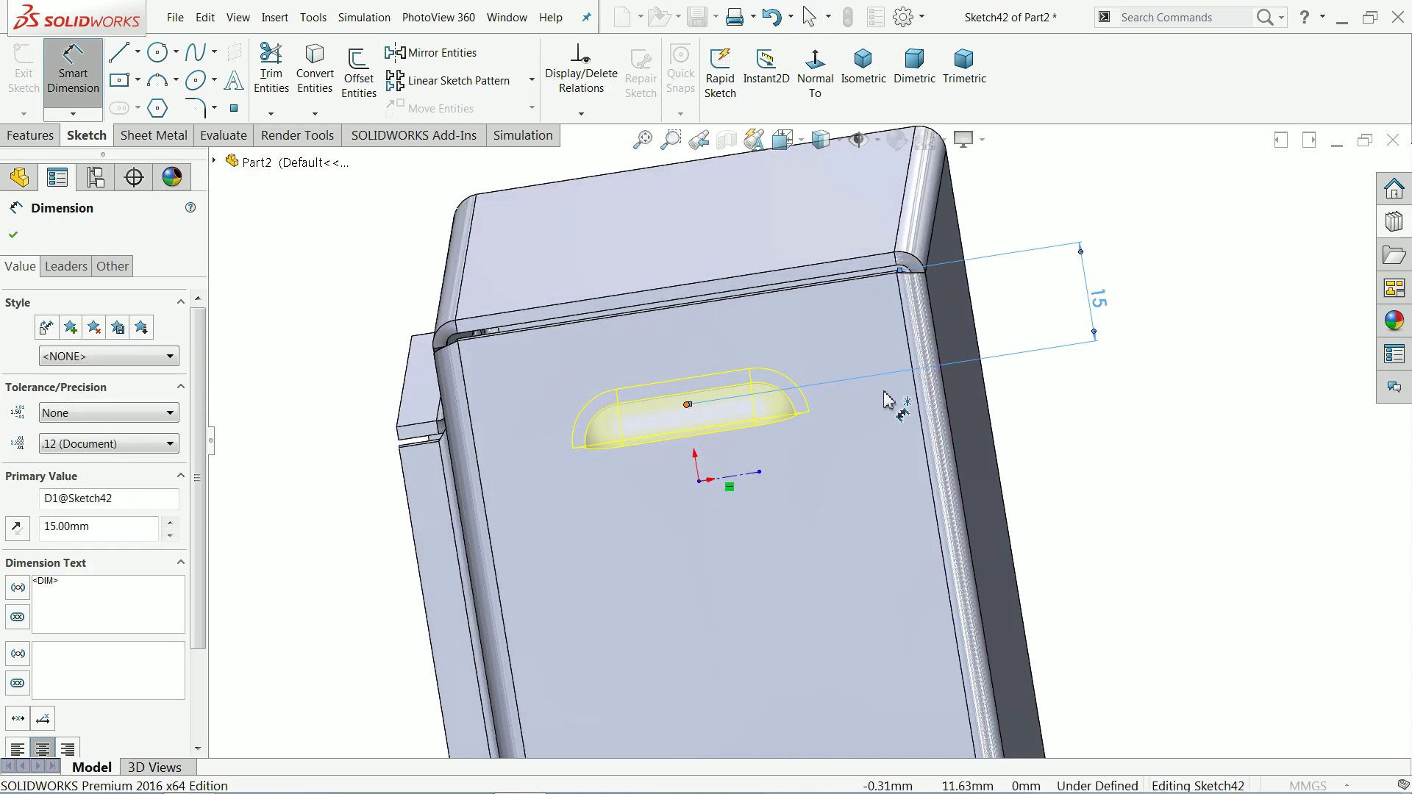
left_click(936, 337)
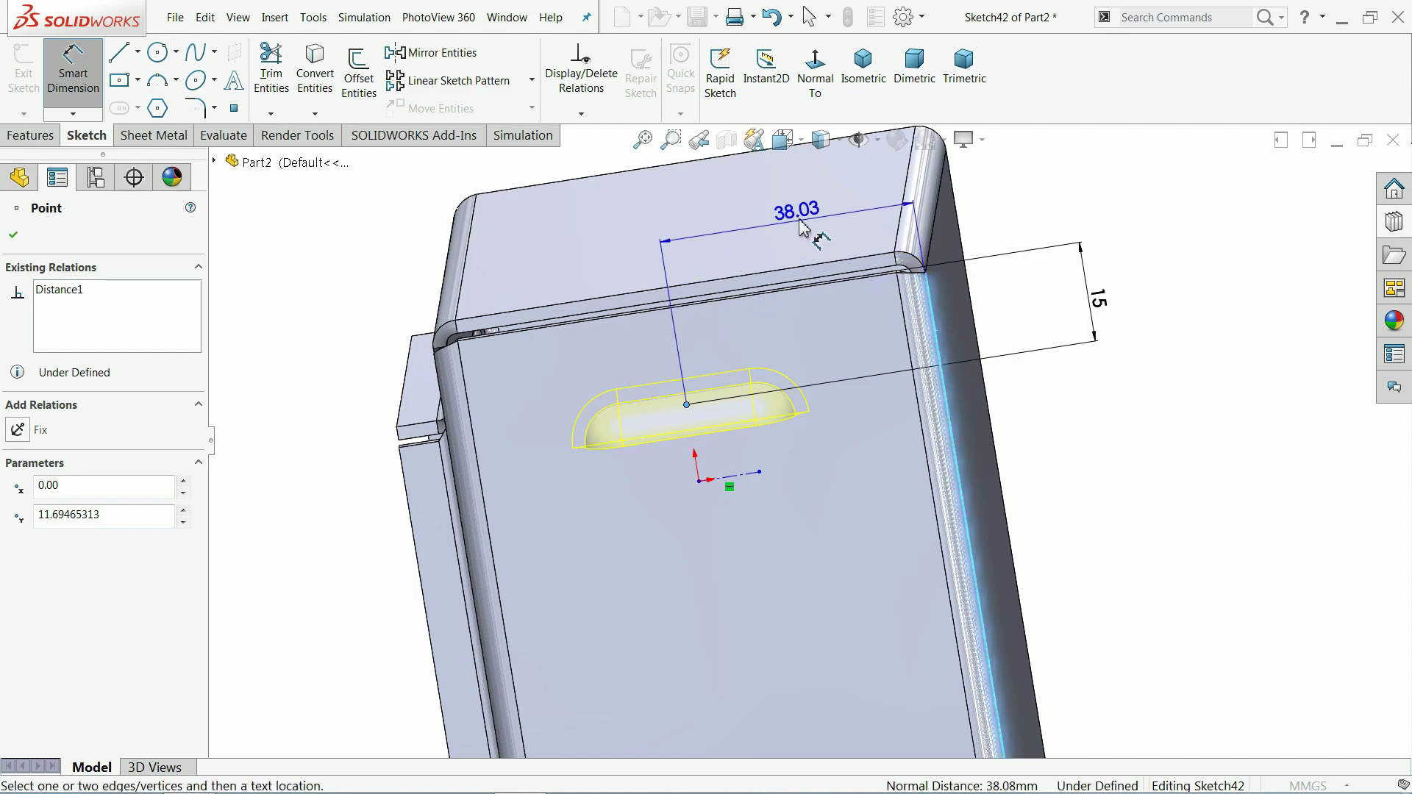
scroll(801, 224, "up", 2)
left_click(781, 187)
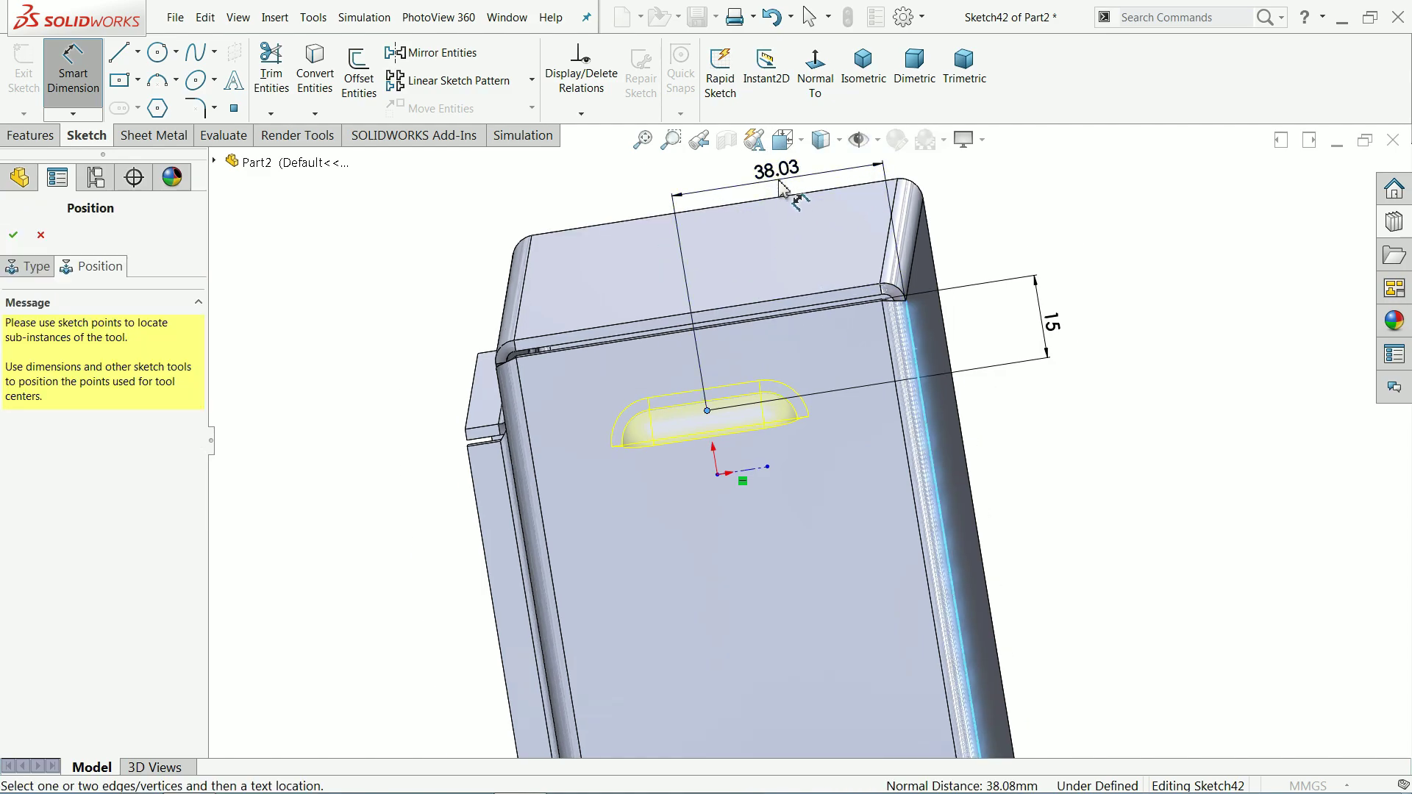
type("37")
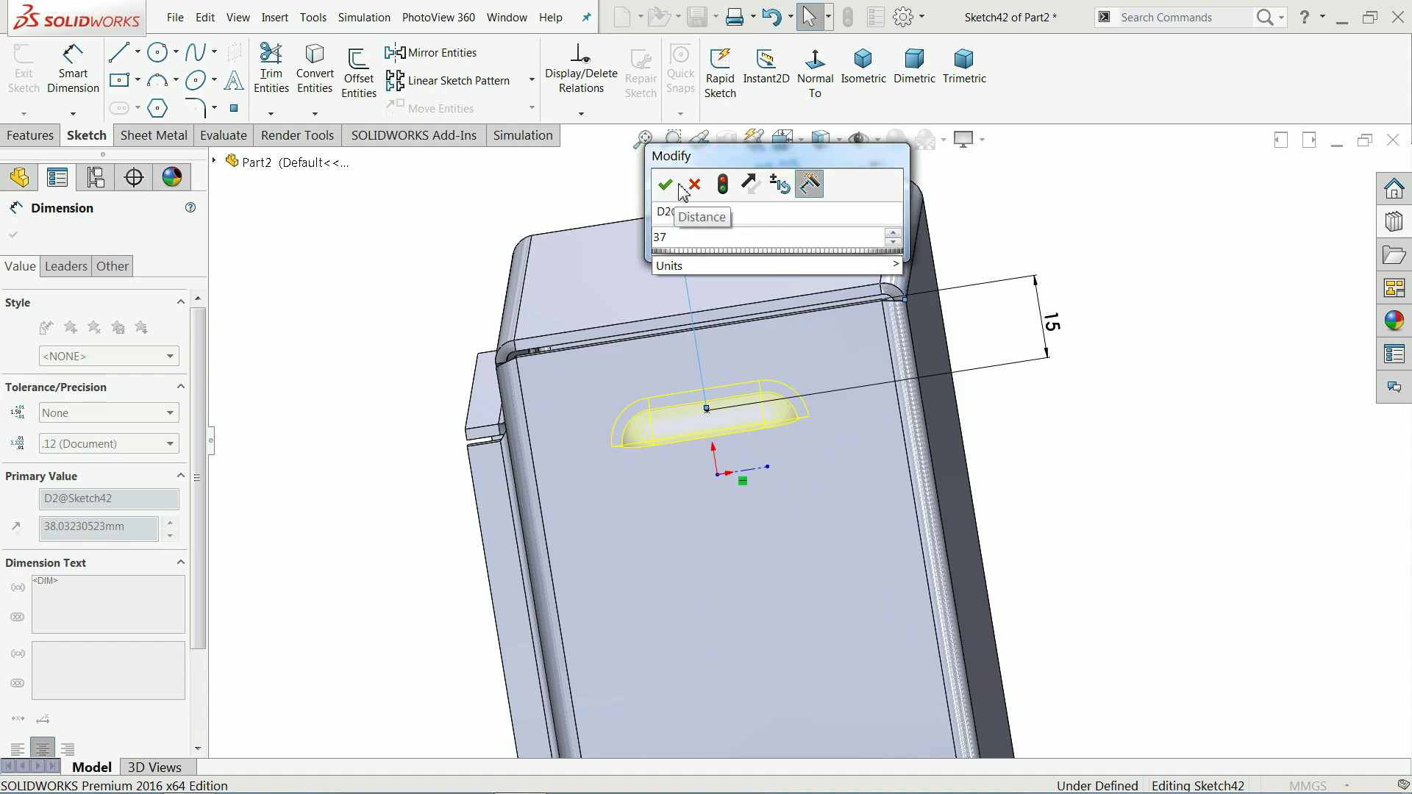
left_click(678, 186)
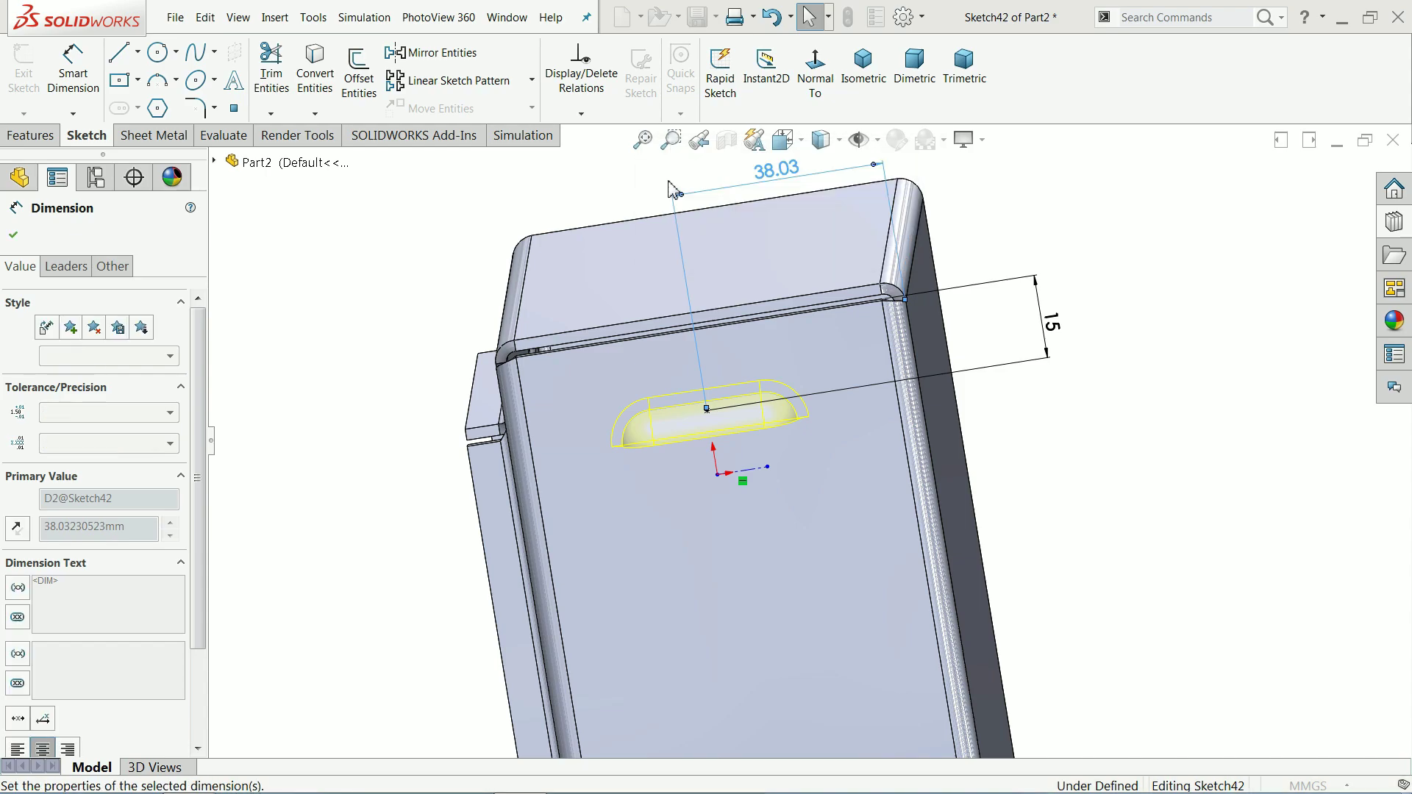
middle_click_drag(829, 431, 906, 437)
key("Escape")
scroll(860, 397, "up", 5)
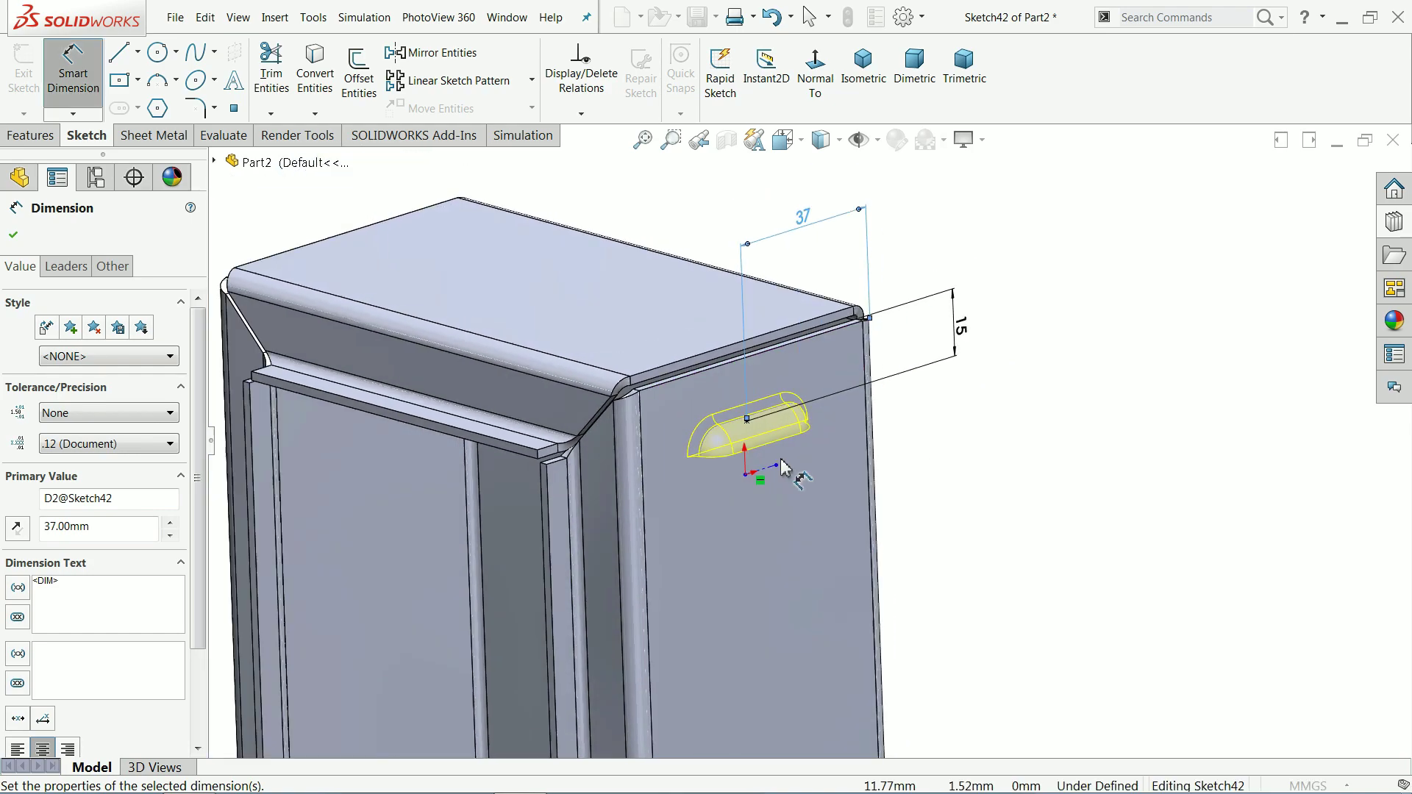
scroll(768, 461, "down", 2)
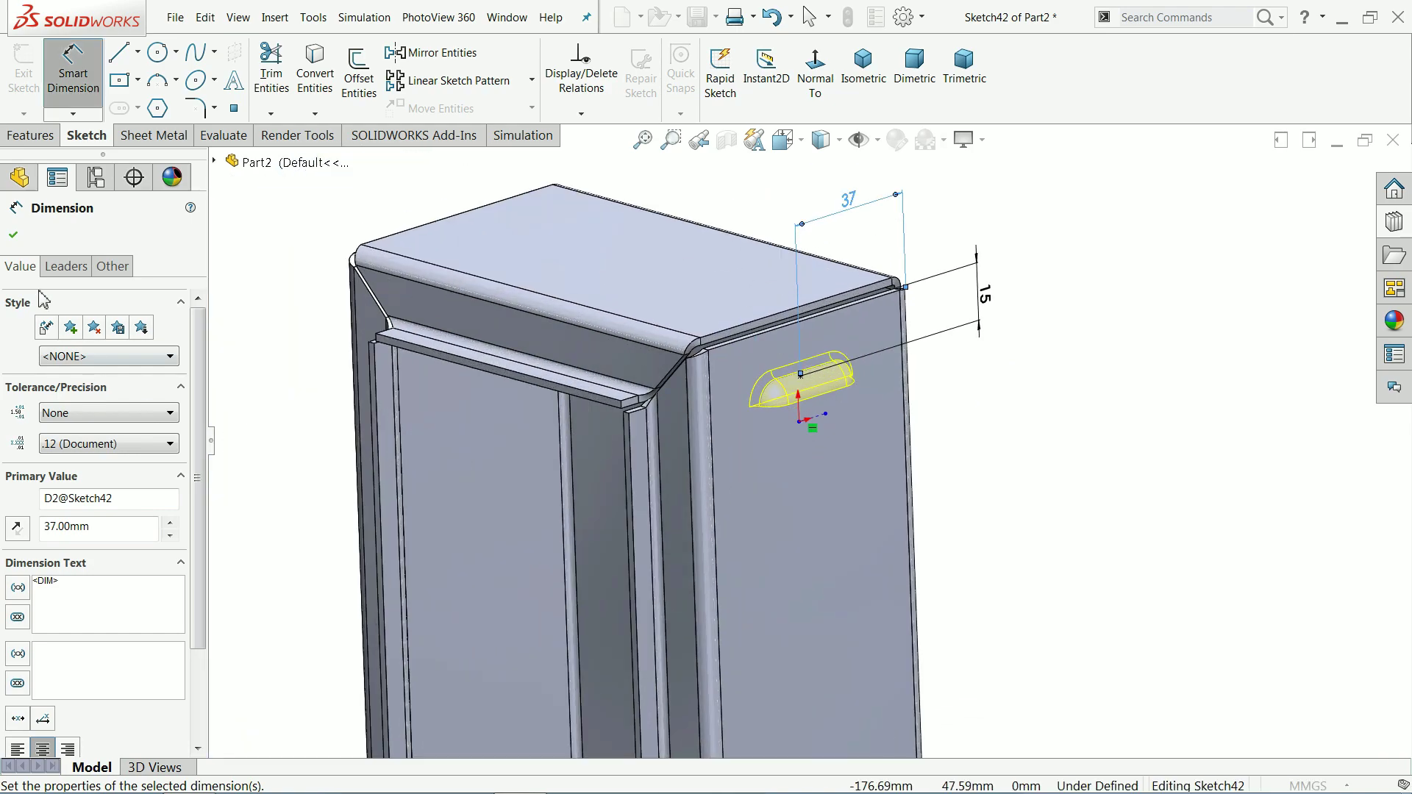
left_click(16, 235)
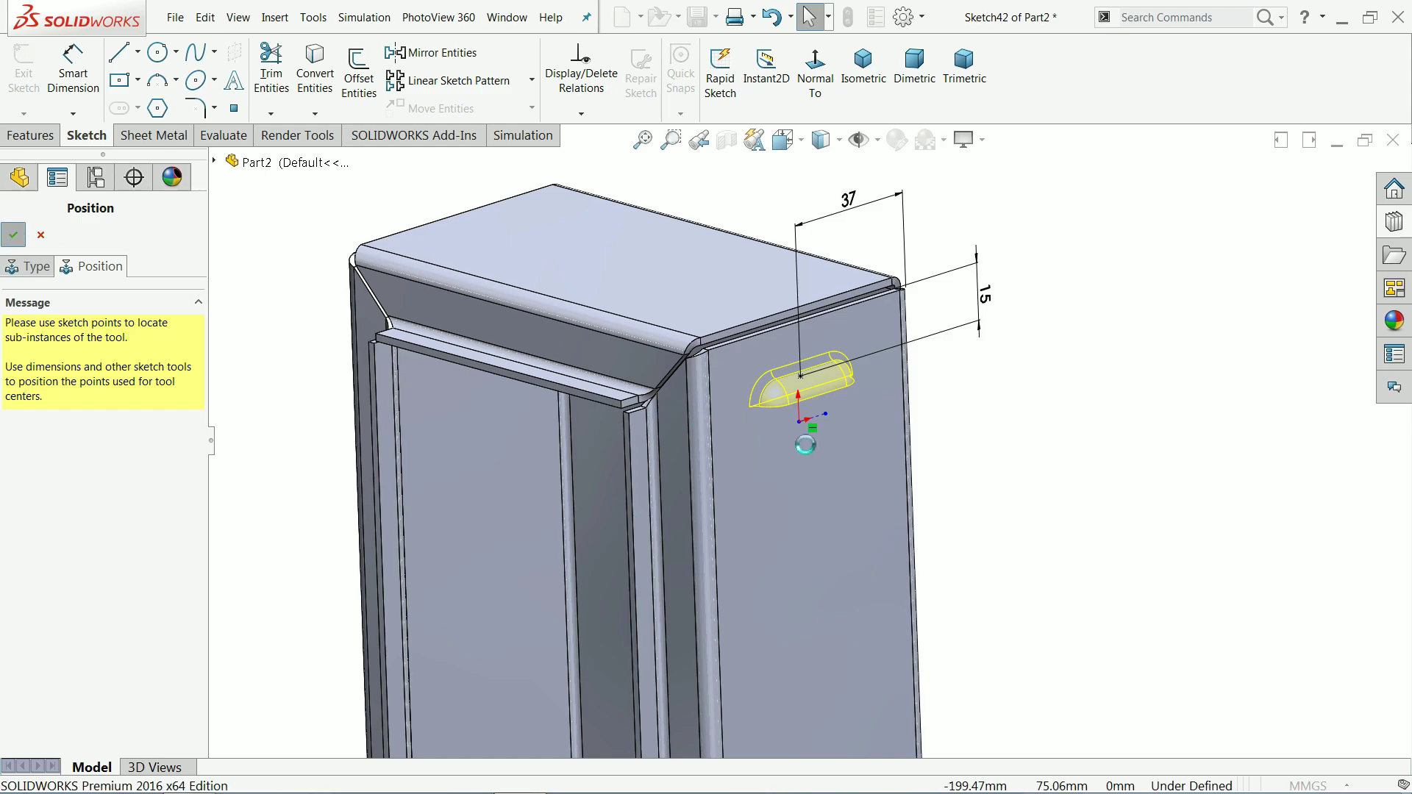
Step: Start a Linear Pattern along the vertical edge with louver1 as the feature to repeat
scroll(800, 440, "up", 3)
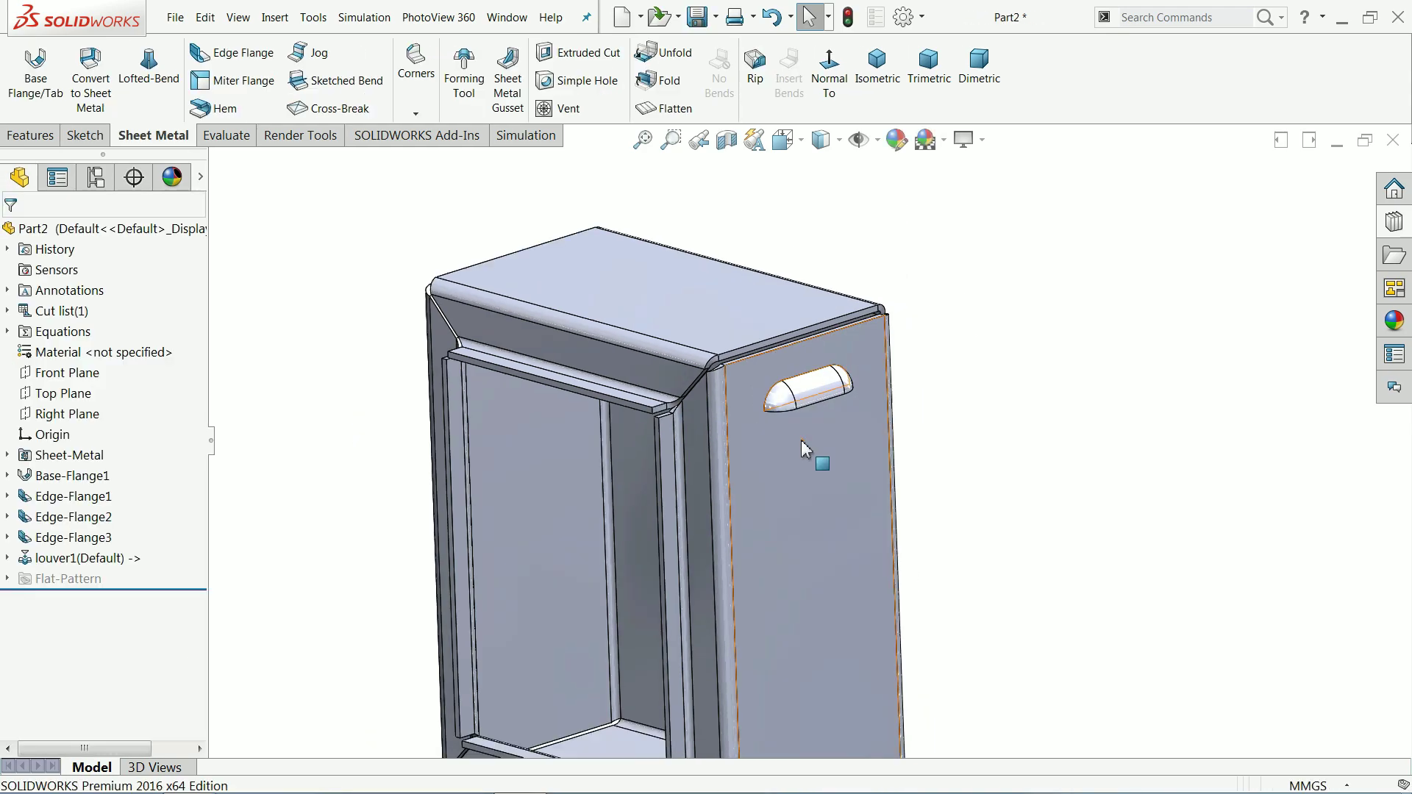
middle_click_drag(801, 440, 556, 332)
left_click(24, 140)
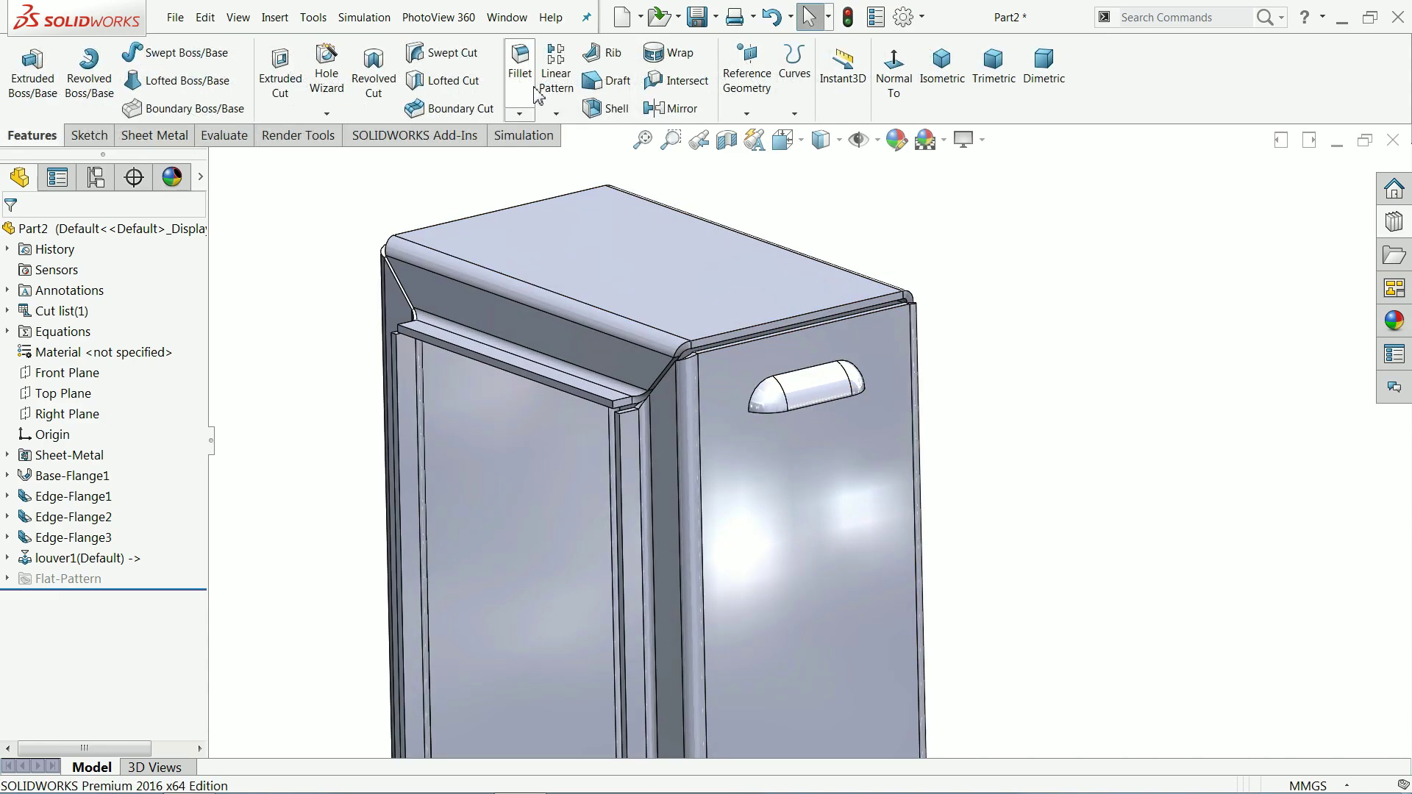
left_click(562, 82)
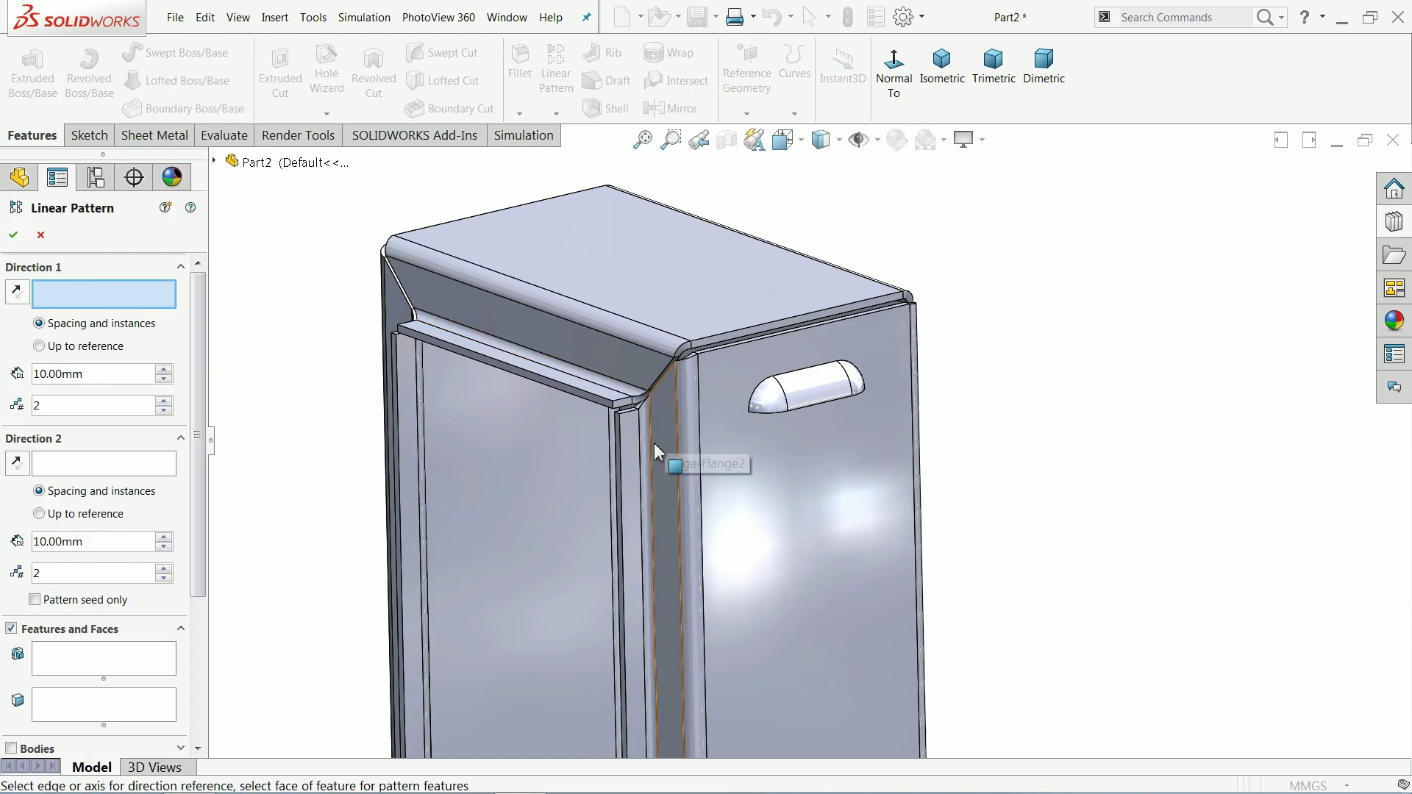
left_click(622, 461)
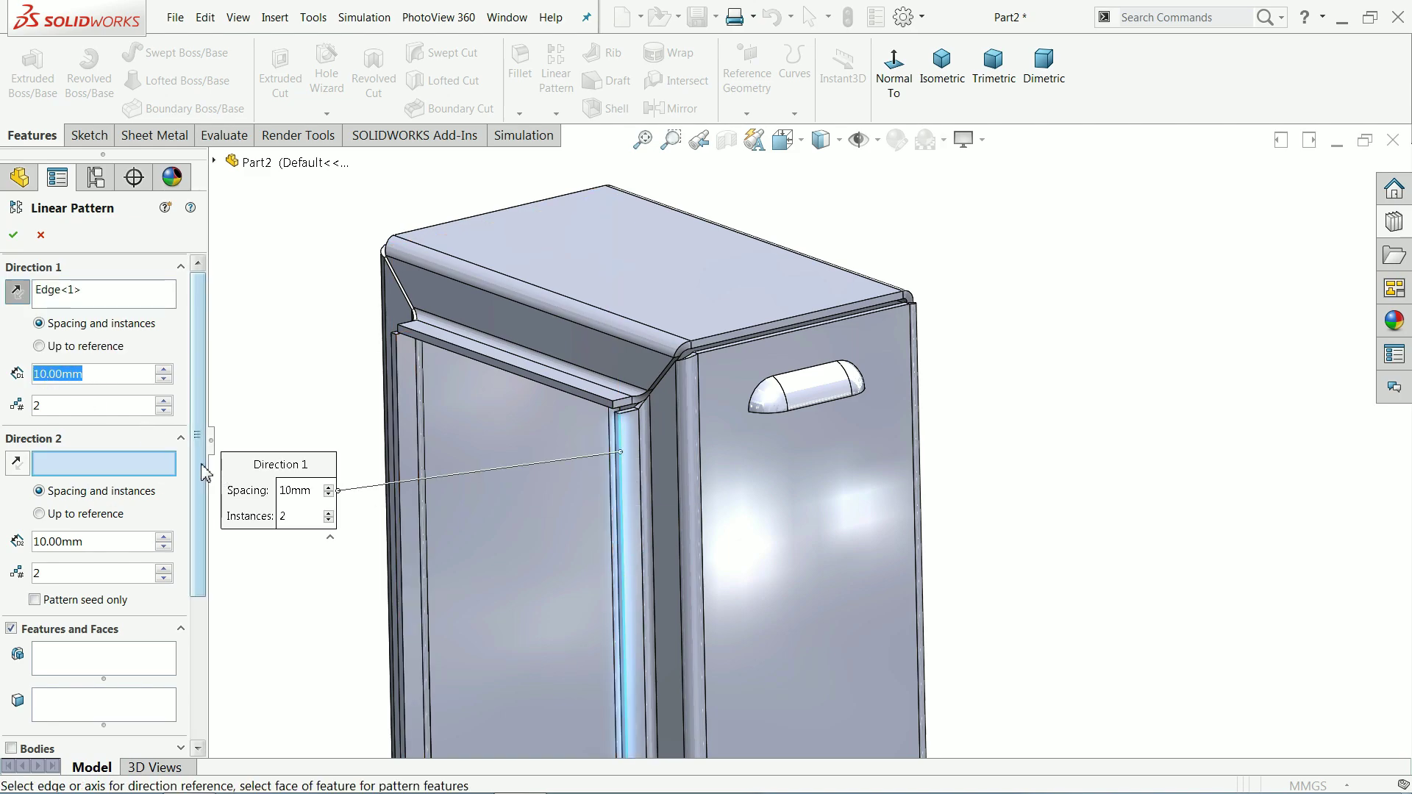
scroll(81, 515, "down", 3)
left_click(54, 553)
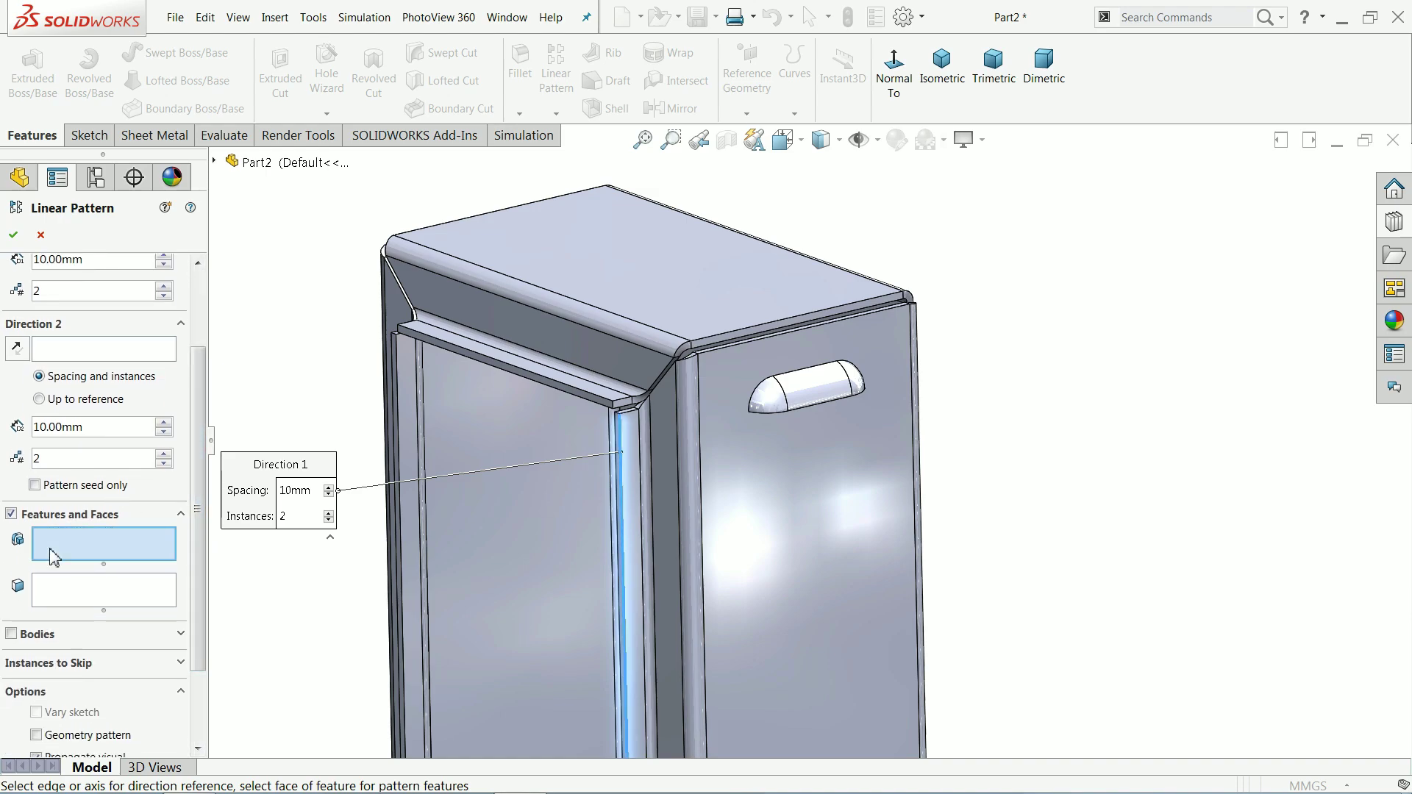
left_click(804, 403)
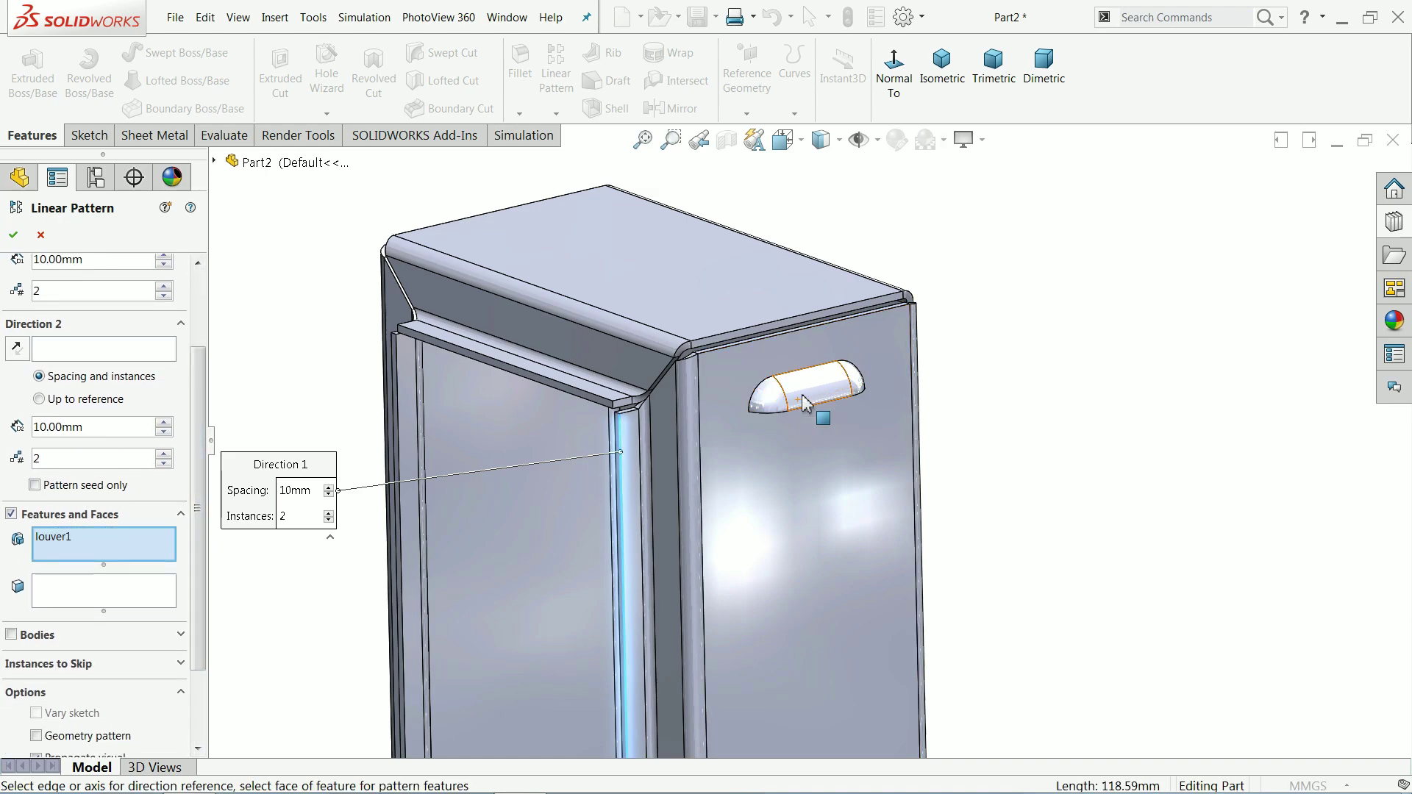
left_click(216, 160)
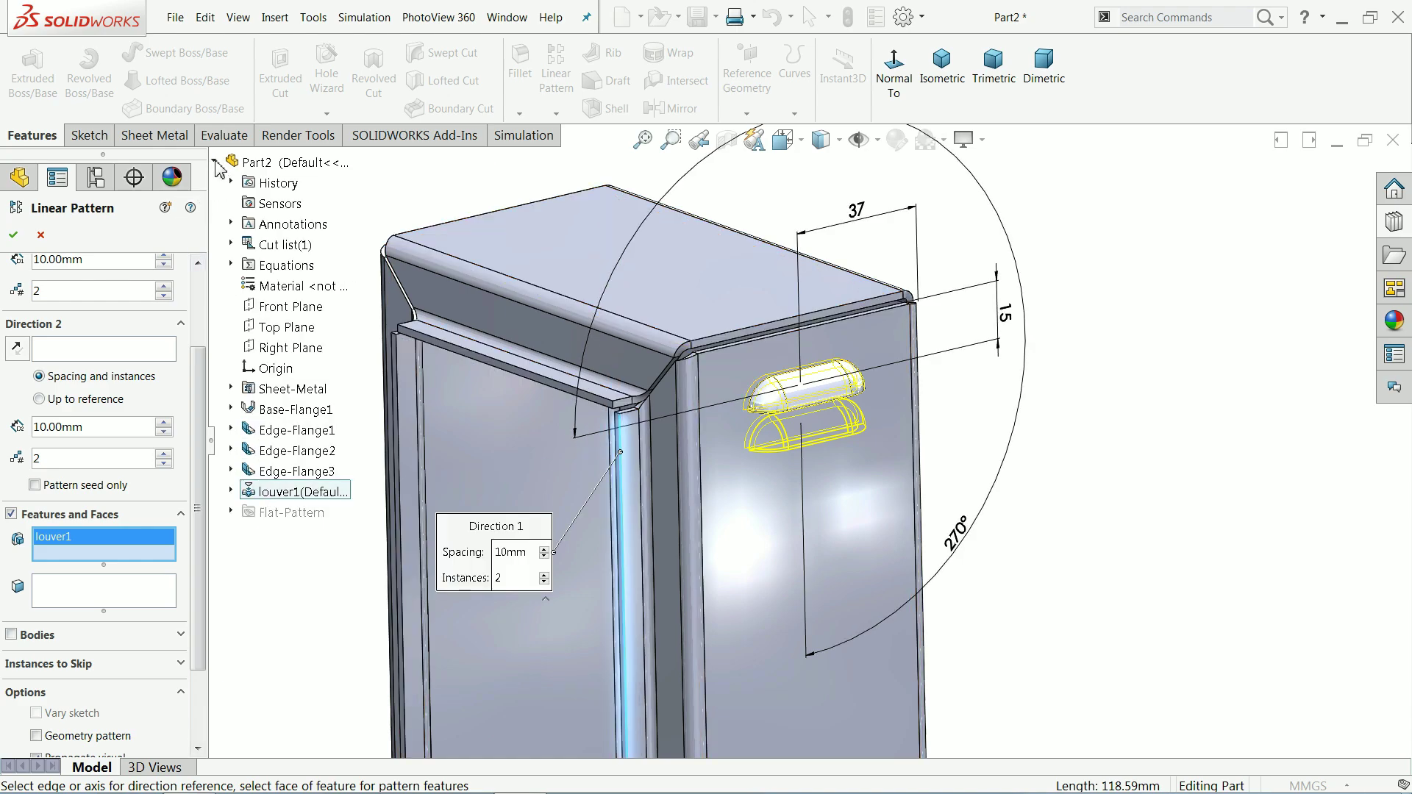
left_click(216, 161)
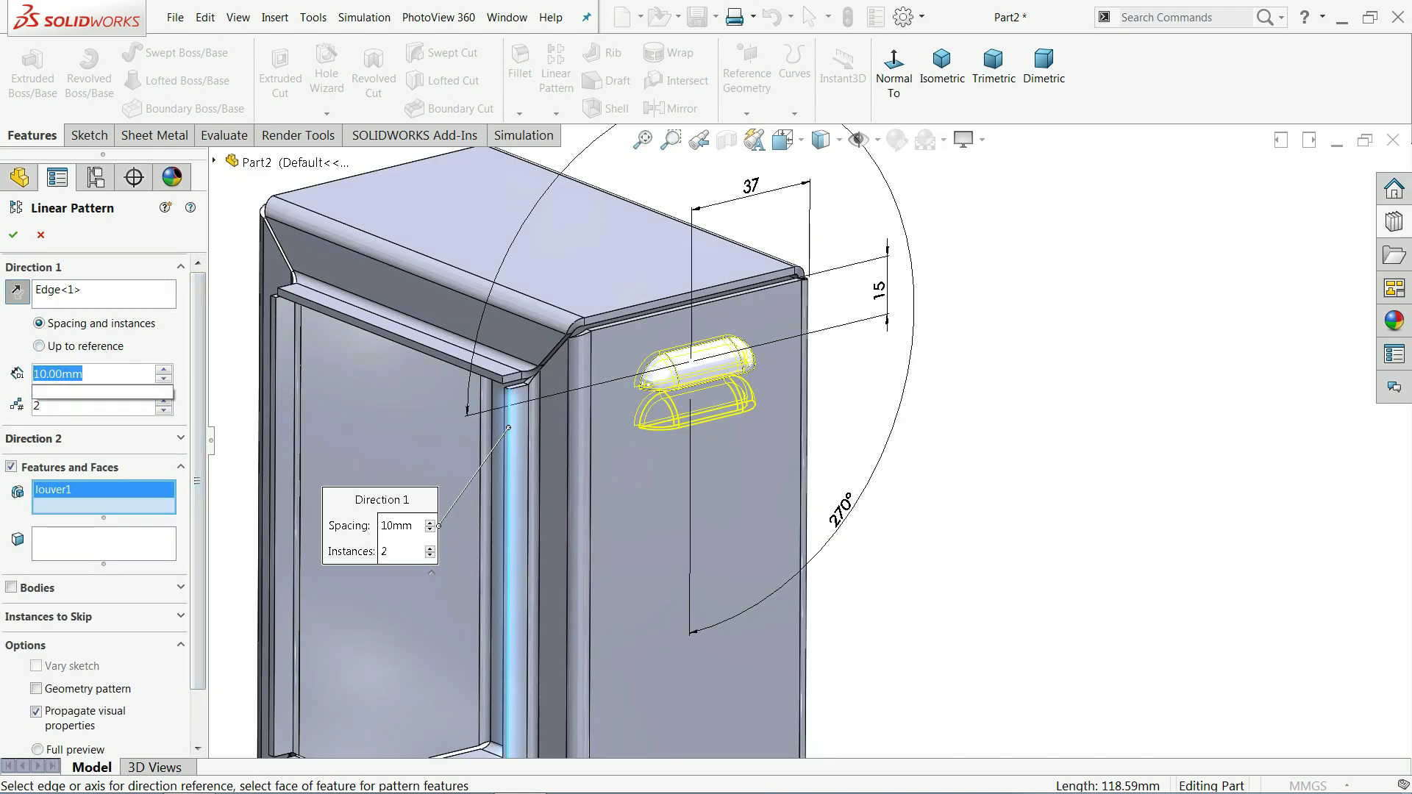
Step: Set the pattern spacing to 12 mm and the instance count to 4
type("12")
key("Return")
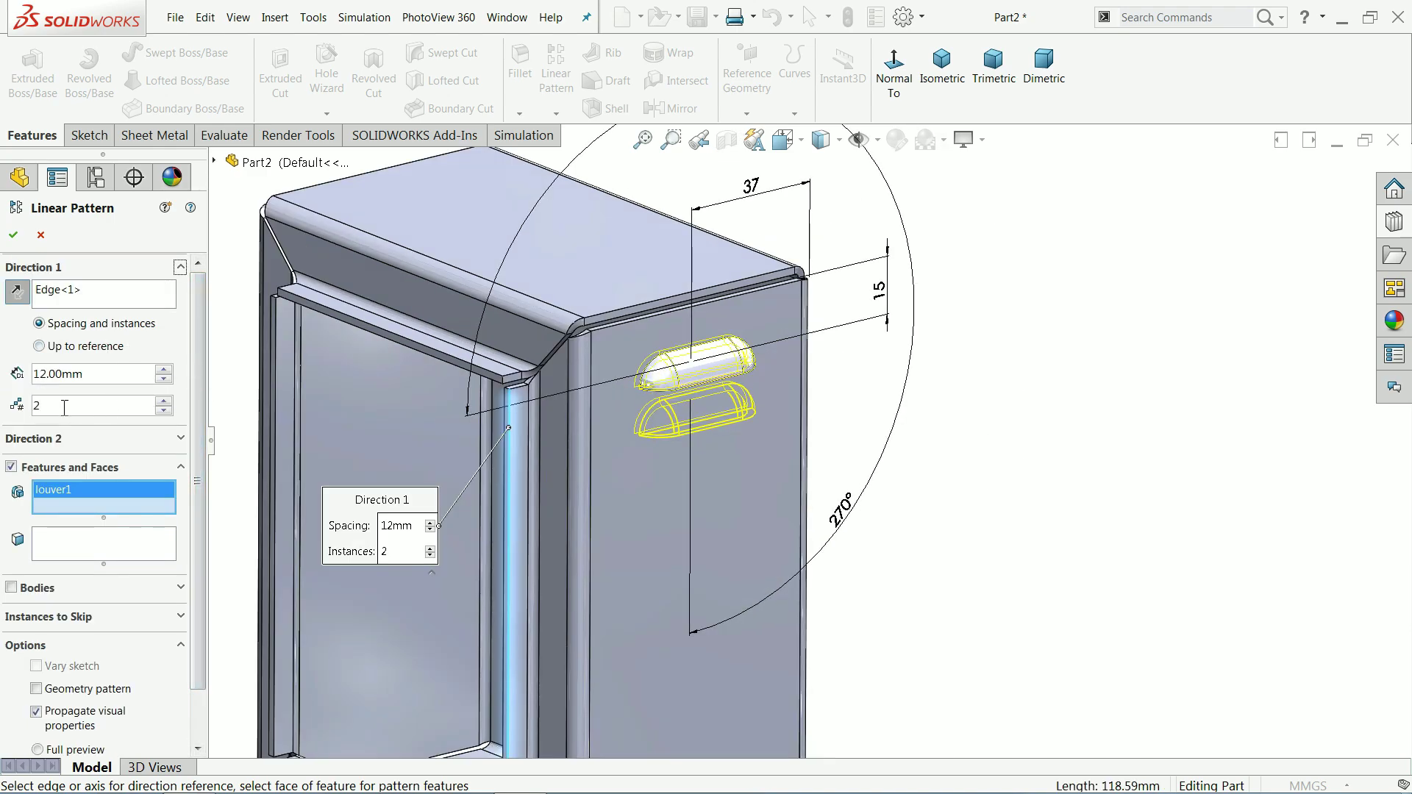
left_click_drag(64, 406, 22, 405)
type("4")
key("Return")
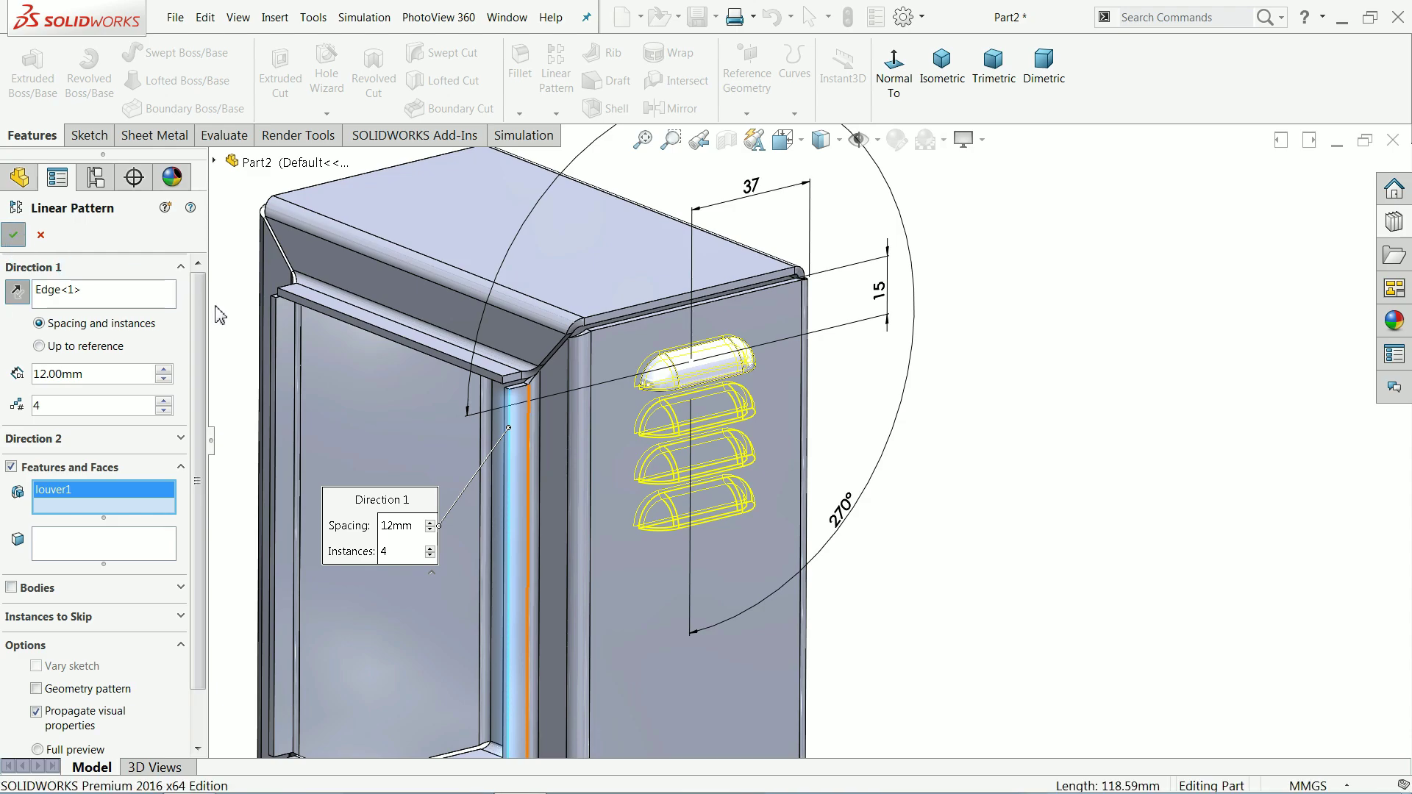
scroll(717, 515, "up", 3)
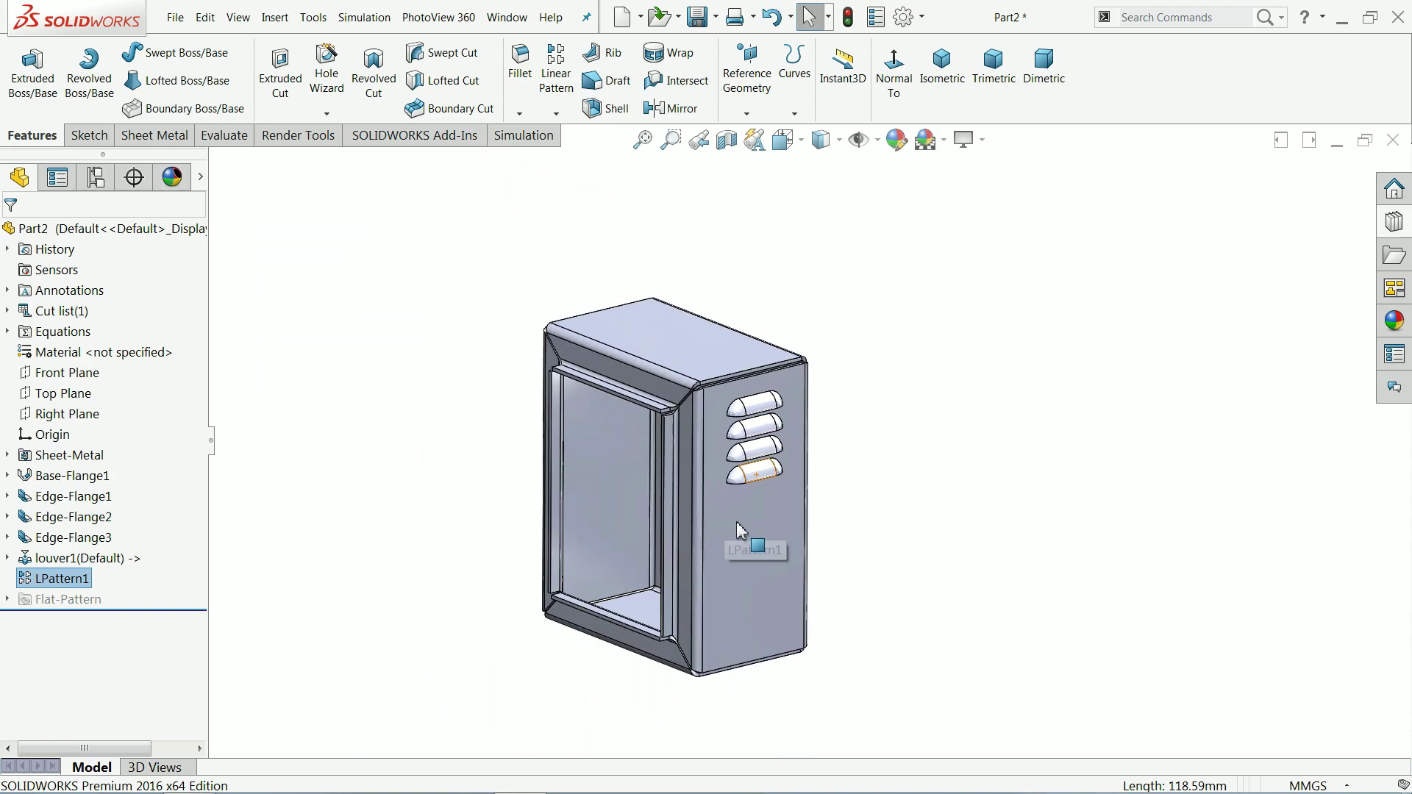
Step: Start a new sketch on the enclosure's side face and view it Normal To
scroll(747, 539, "down", 2)
mouse_move(747, 539)
middle_mouse_down()
mouse_move(738, 378)
mouse_move(738, 542)
mouse_move(750, 558)
middle_mouse_up()
left_click(771, 610)
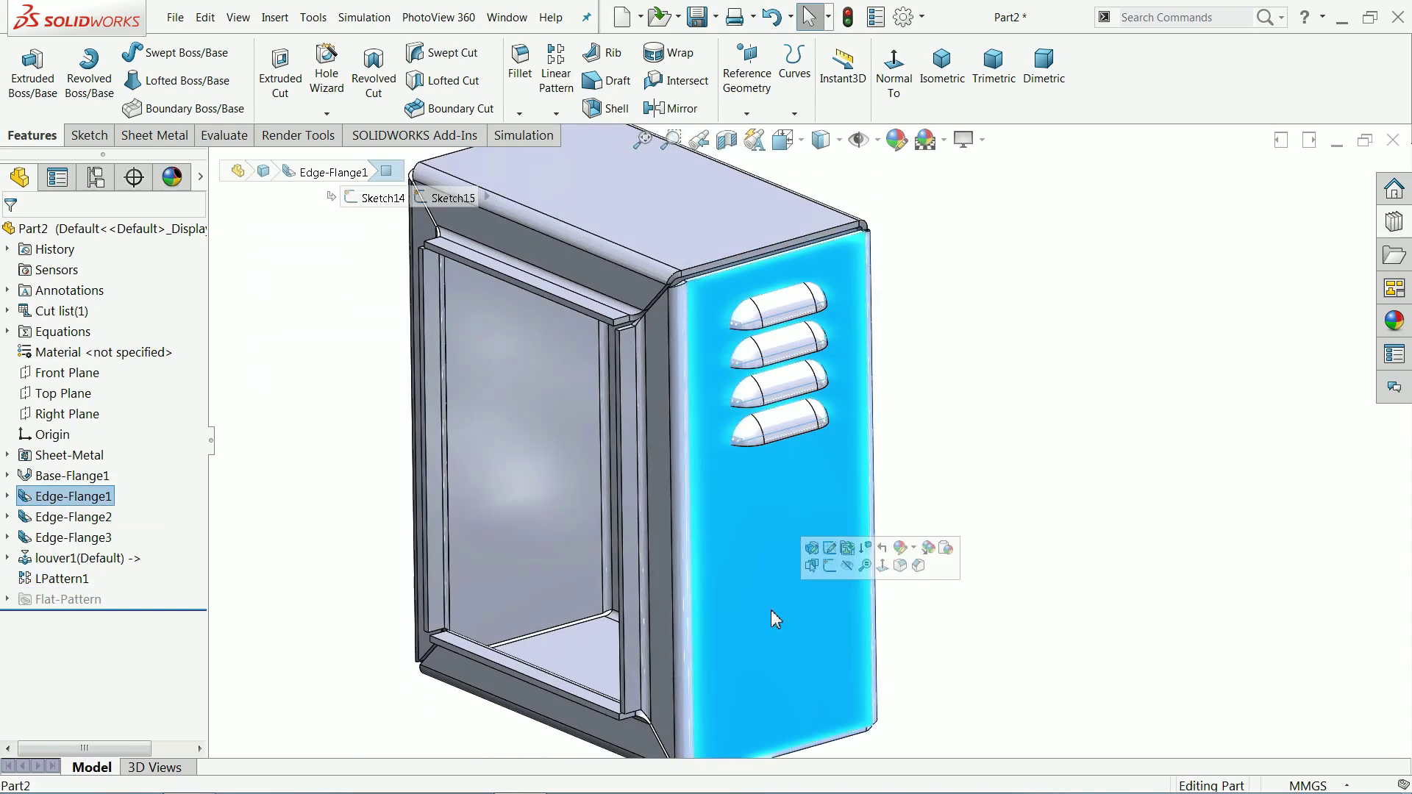
left_click(829, 566)
left_click(815, 70)
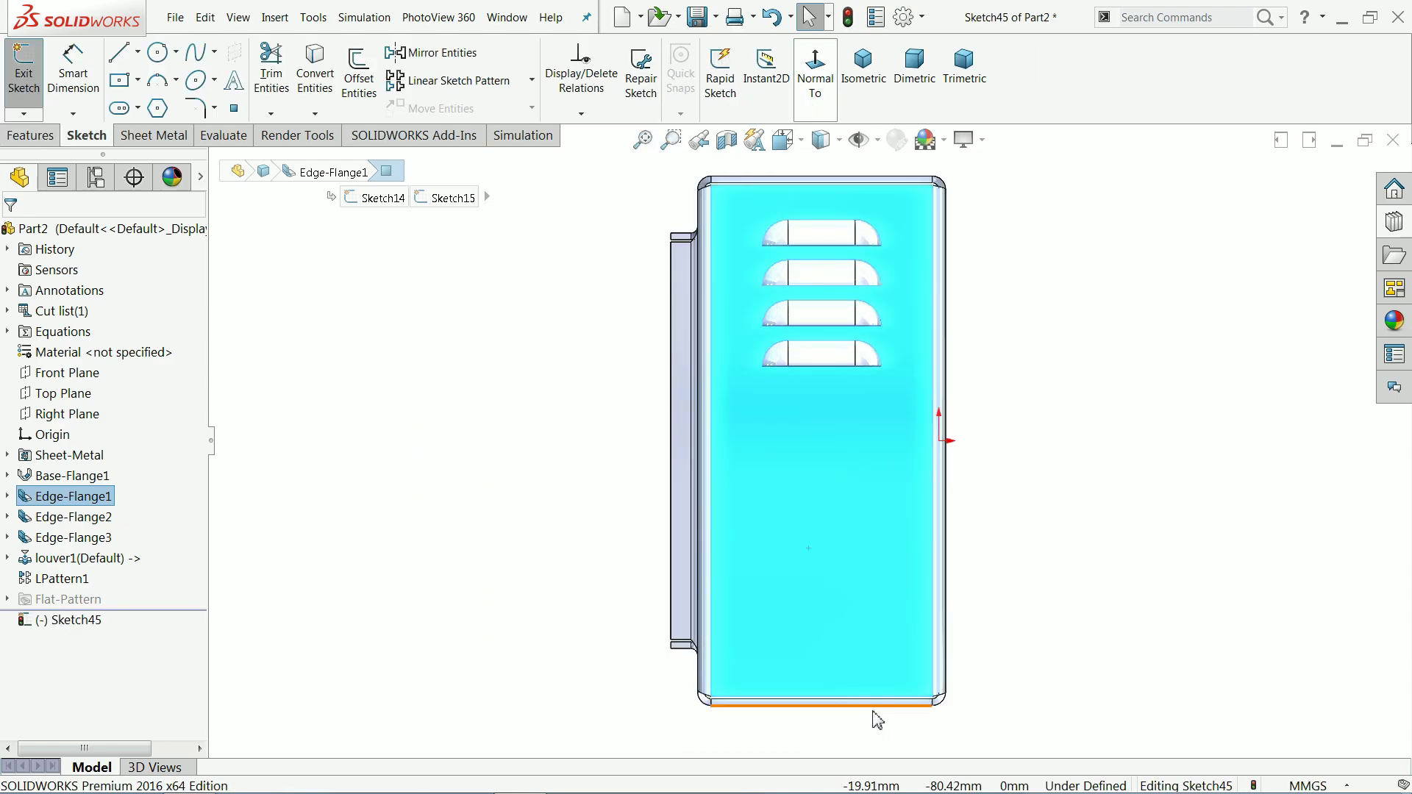
scroll(853, 682, "down", 3)
Step: Draw concentric ⌀40, ⌀10 and ⌀25 circles from one centre on the lower panel
left_click(158, 53)
left_click(784, 415)
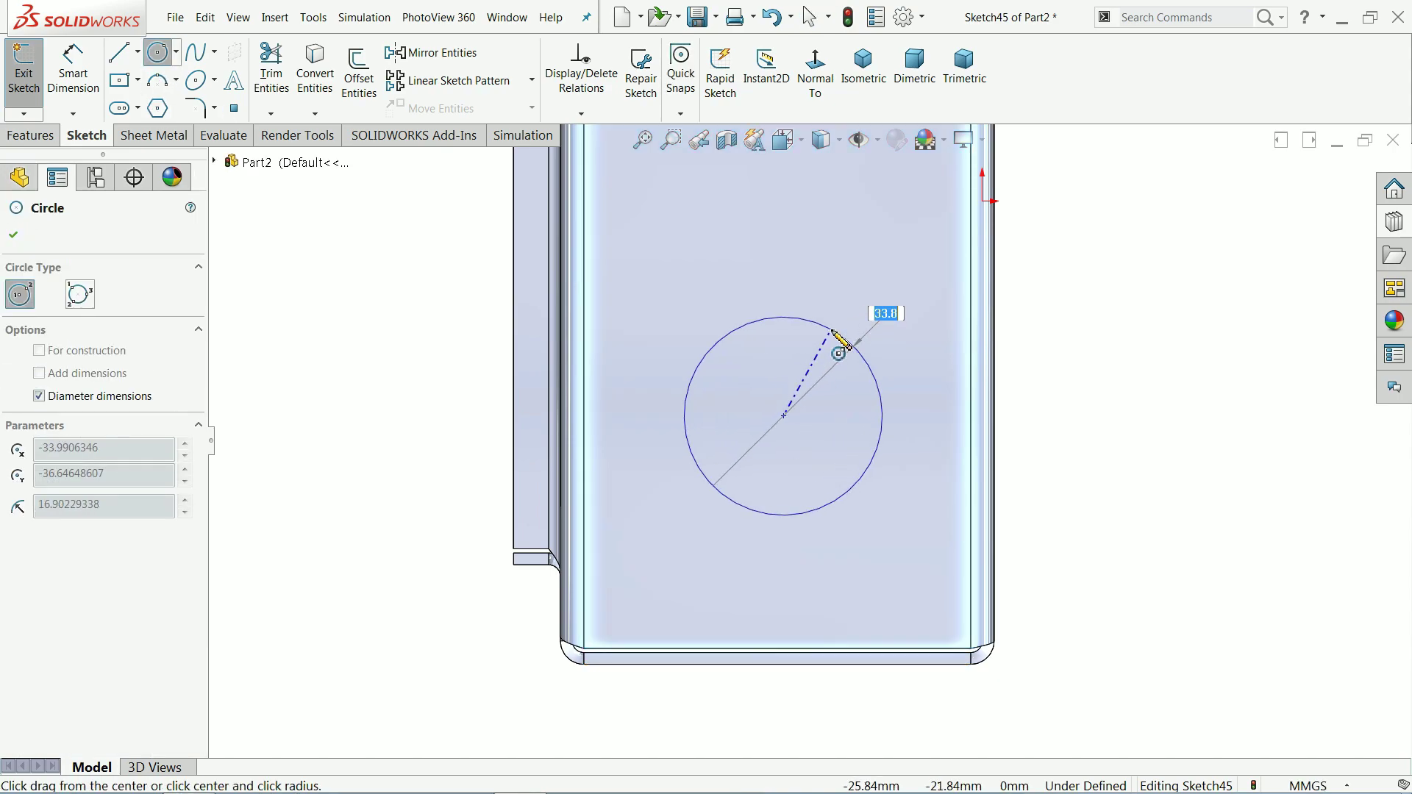
key("Return")
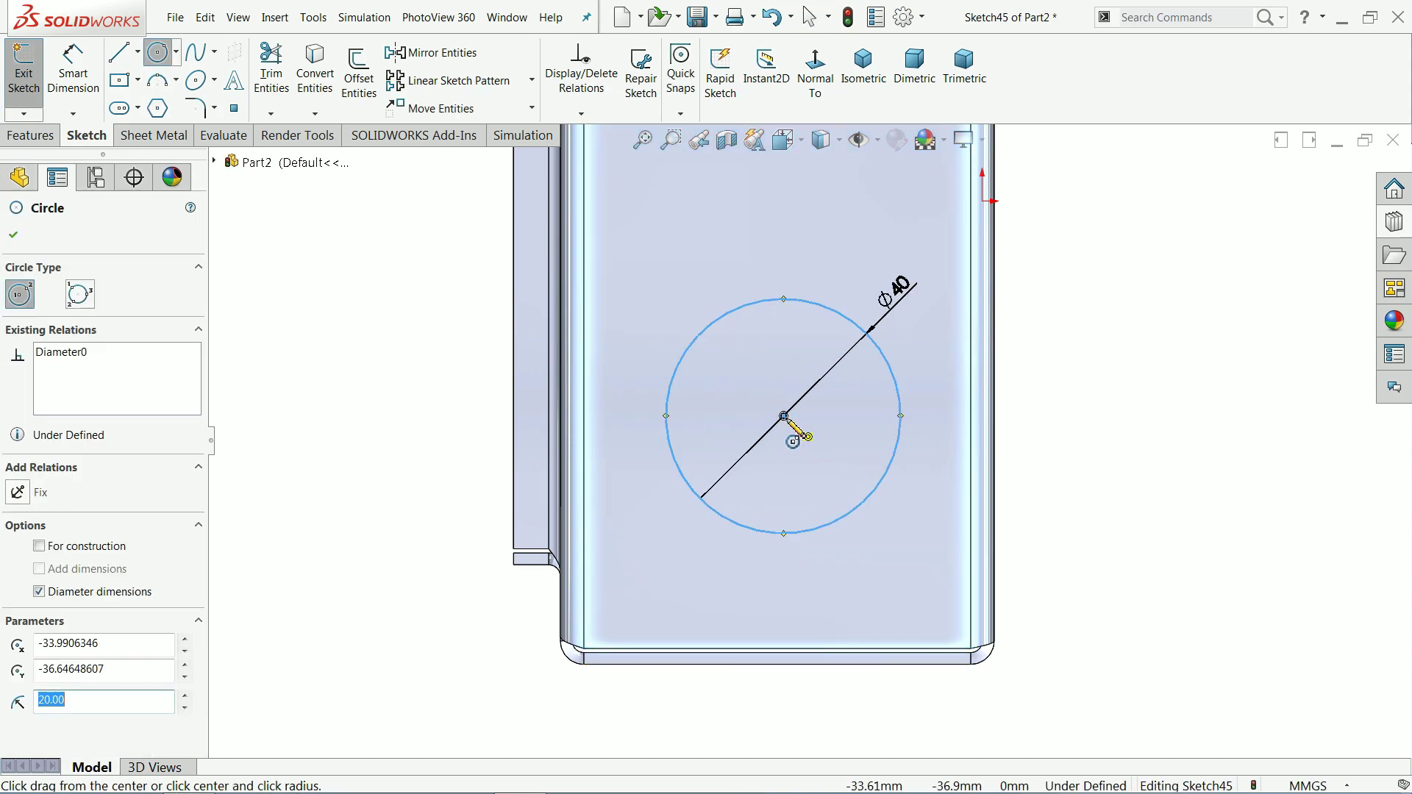
left_click(784, 416)
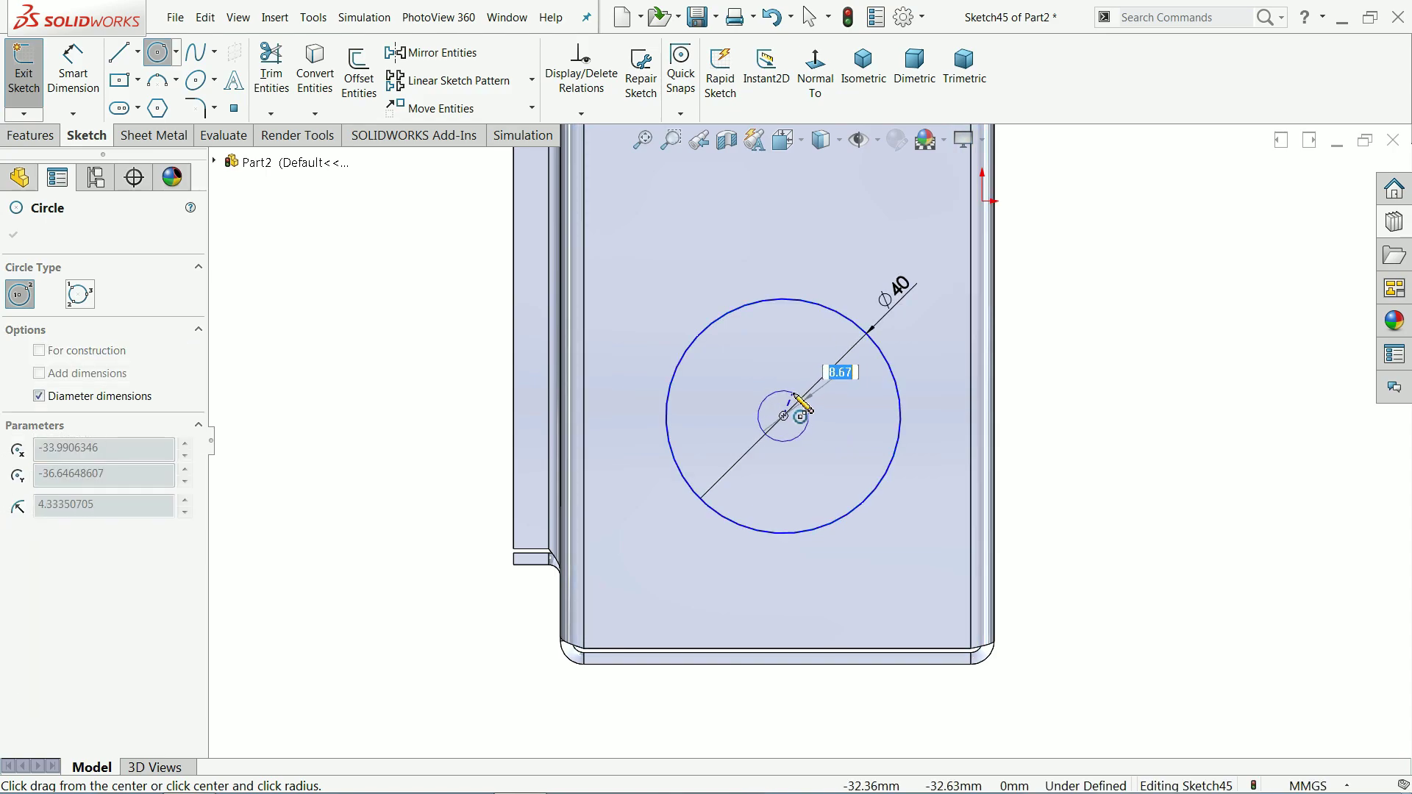
key("Return")
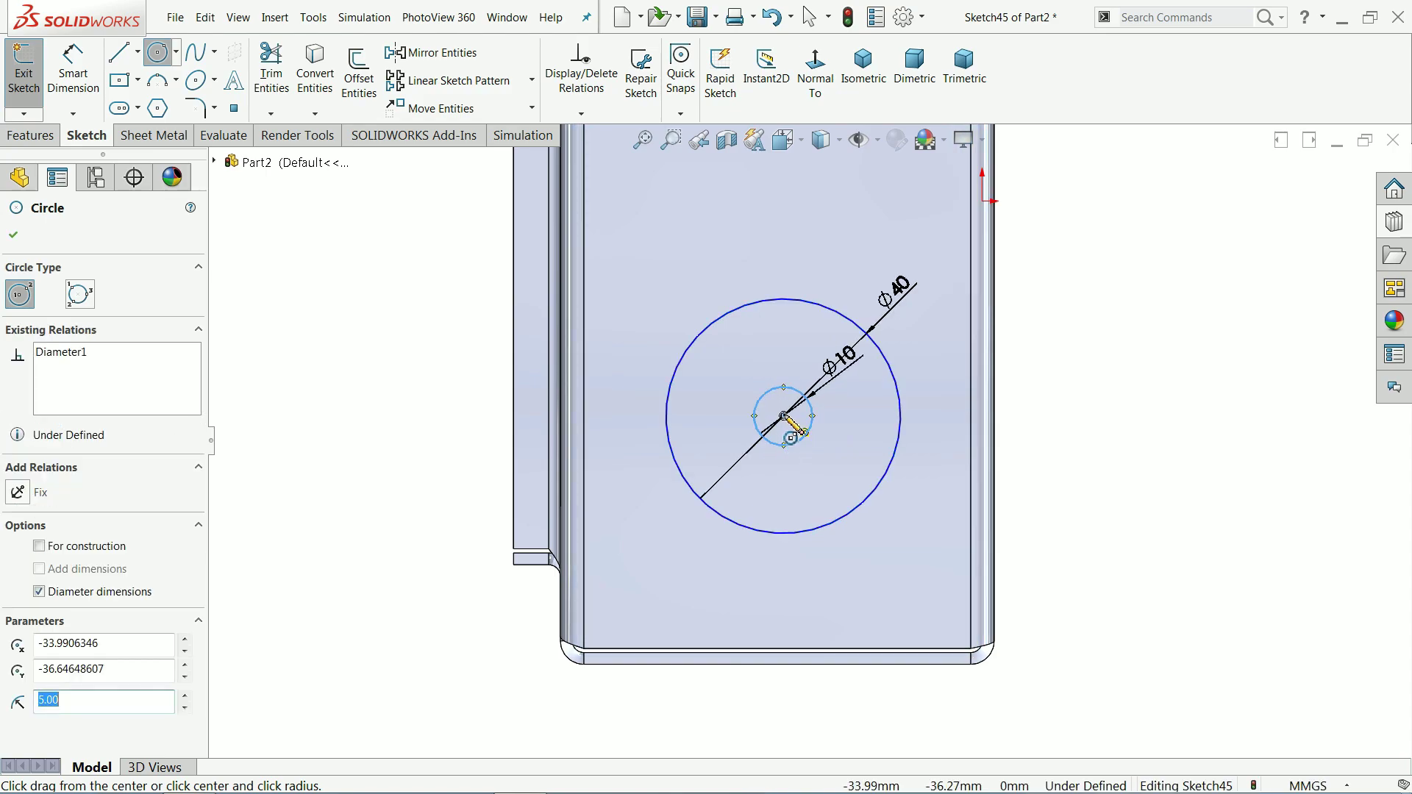
left_click(783, 416)
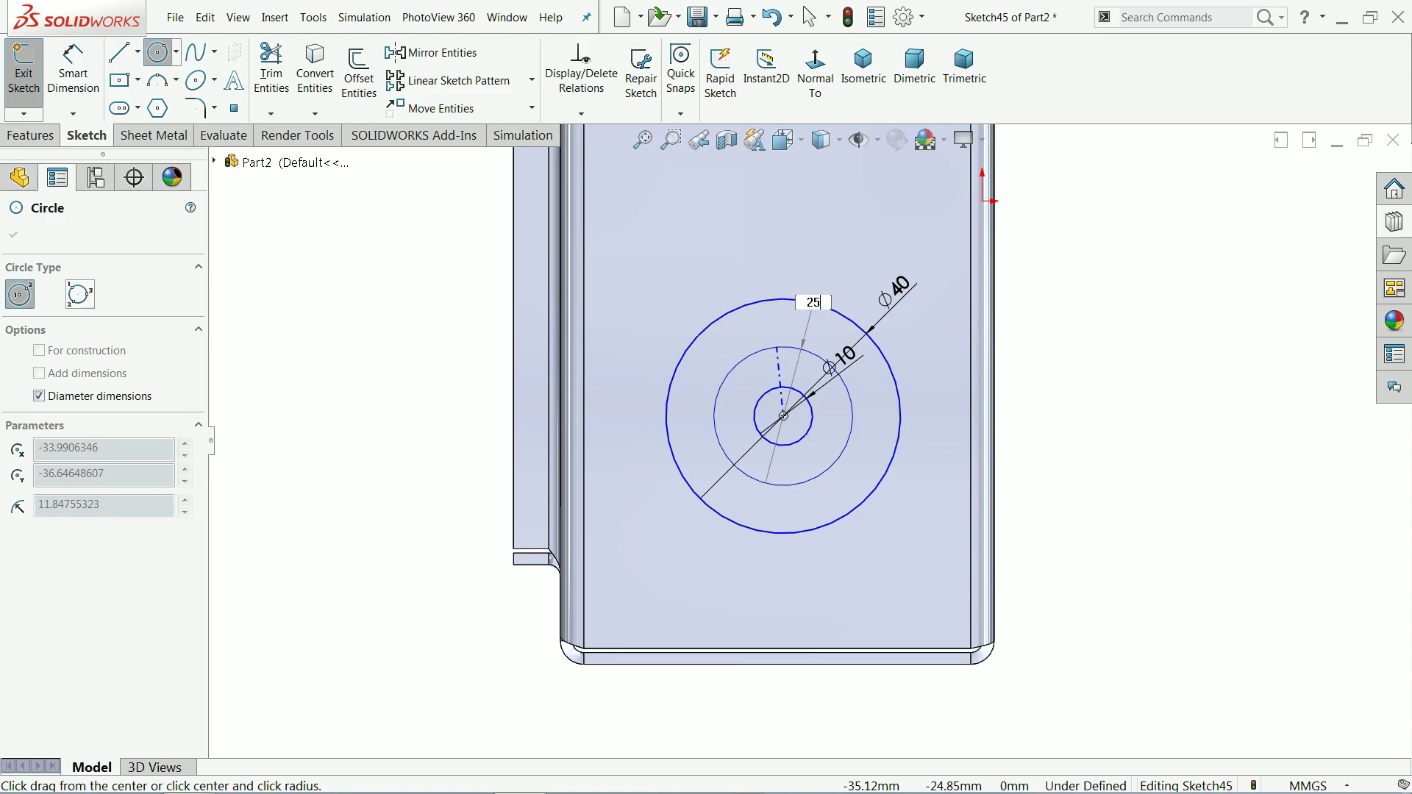
key("Return")
key("Escape")
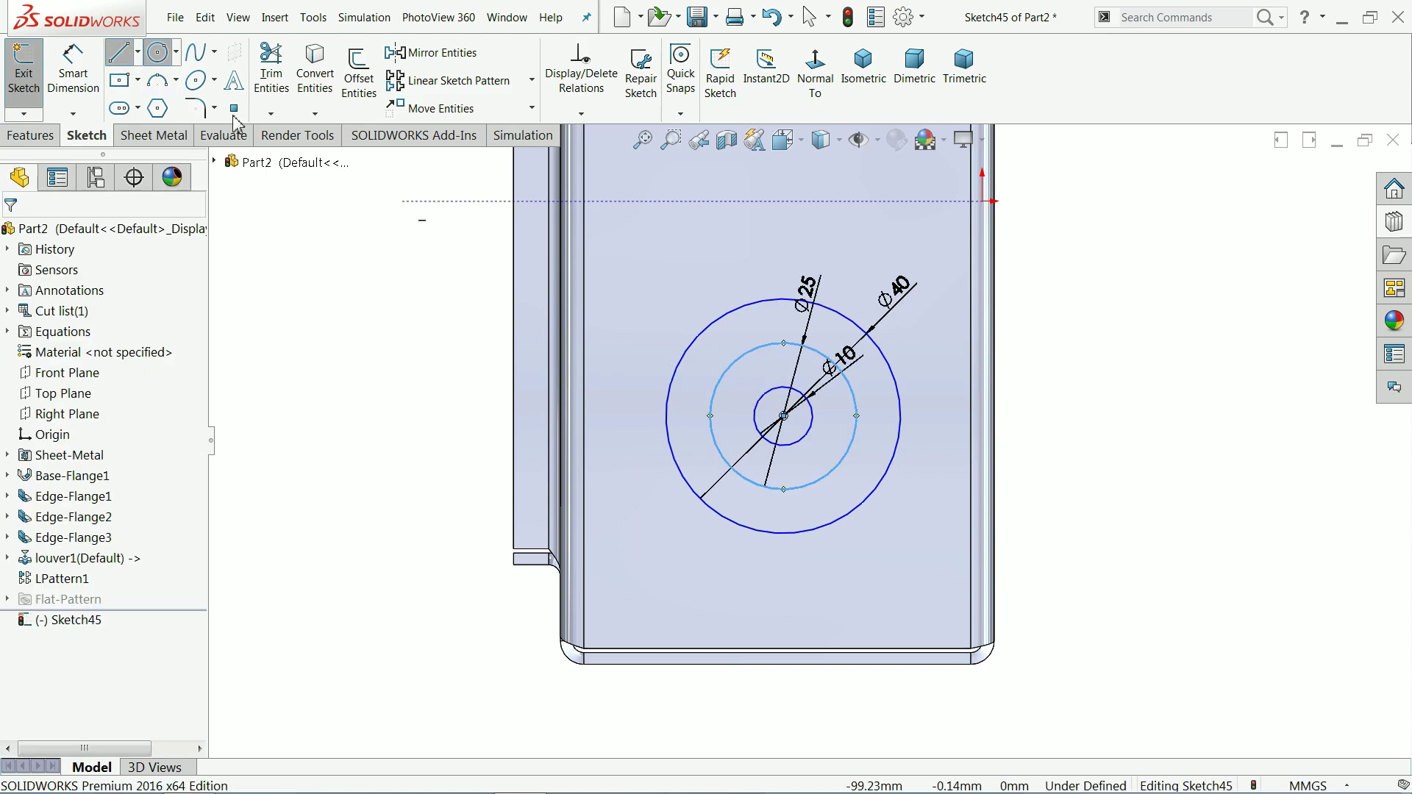
Step: Draw vertical and horizontal diameter lines across the outer ⌀40 circle
key("l")
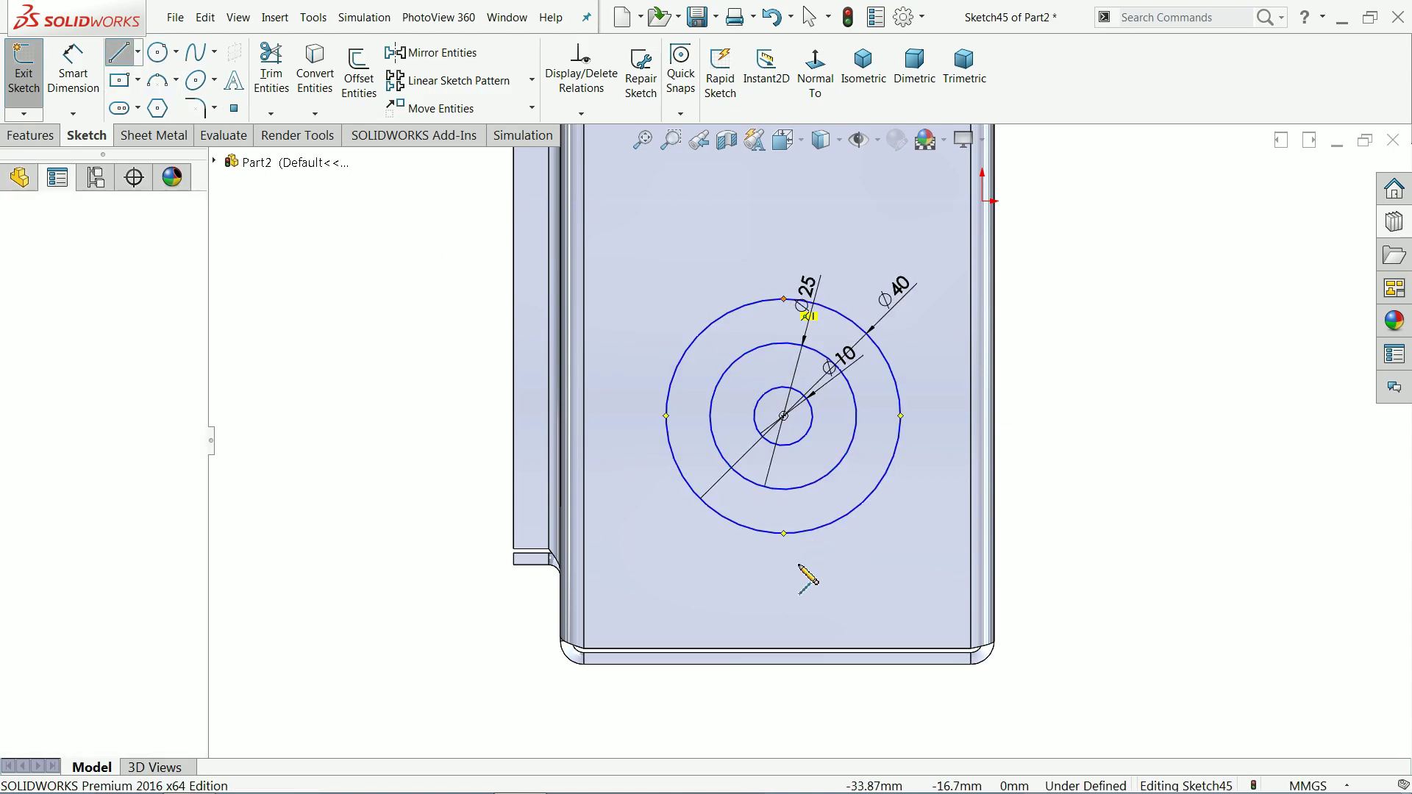
left_click(784, 299)
left_click(783, 533)
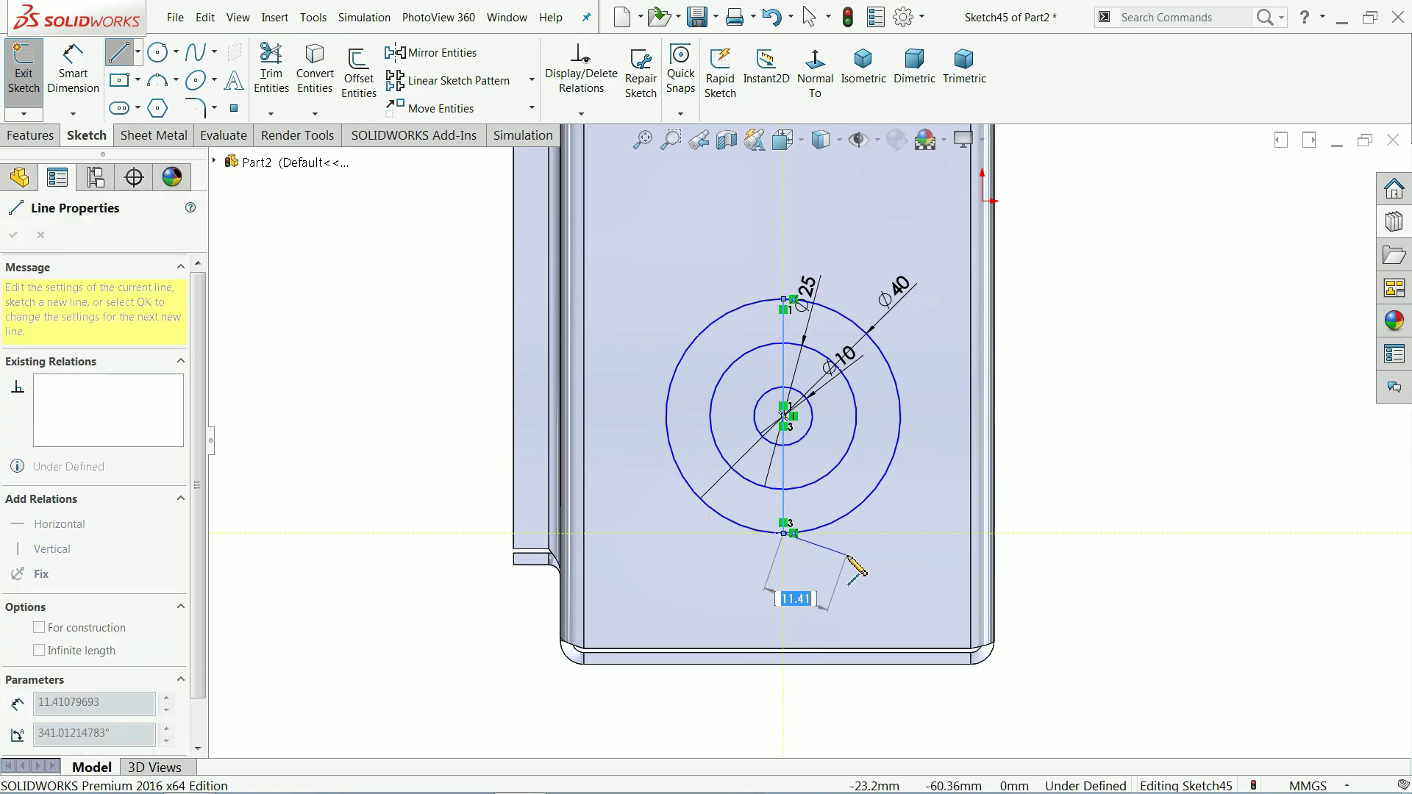
key("Escape")
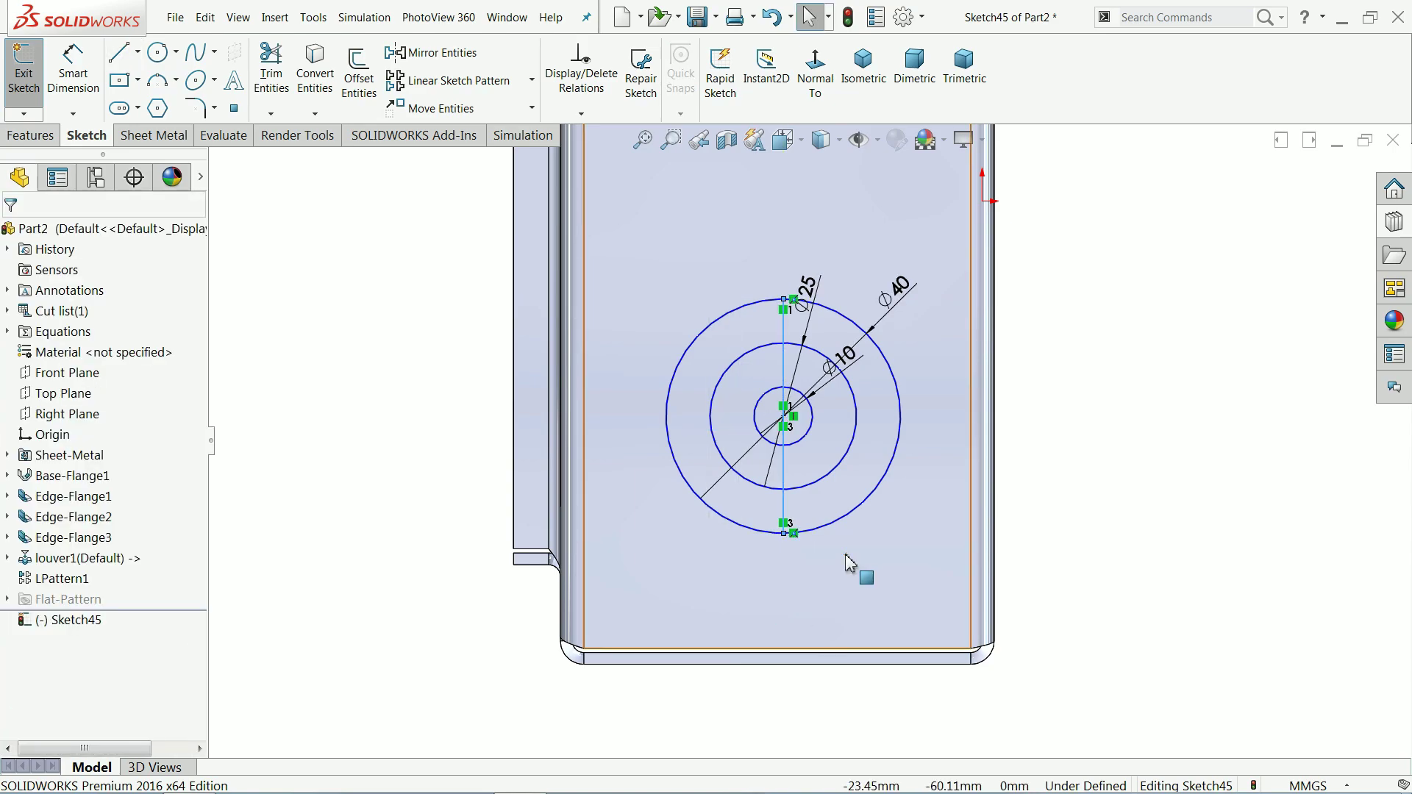
key("l")
scroll(846, 388, "up", 3)
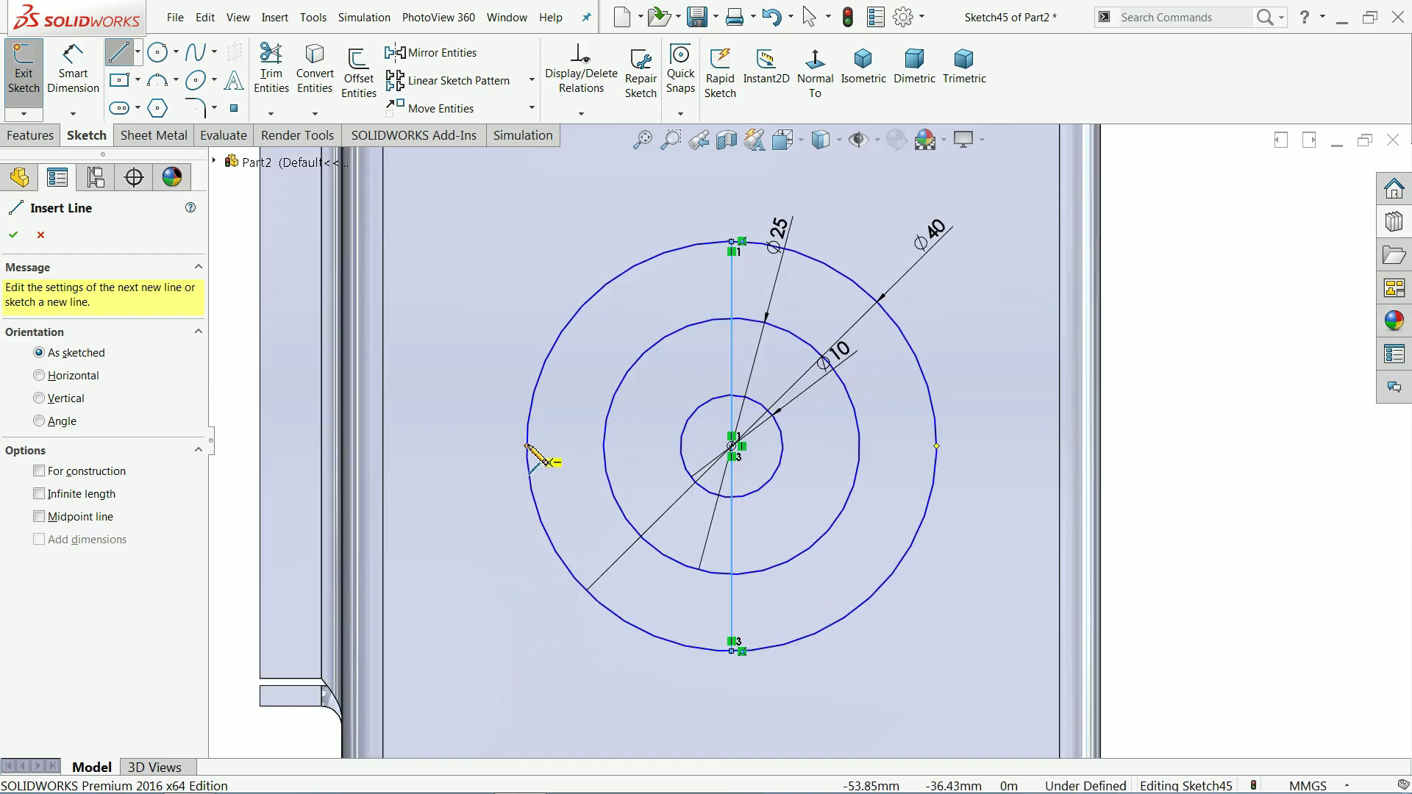
left_click(527, 446)
left_click(936, 445)
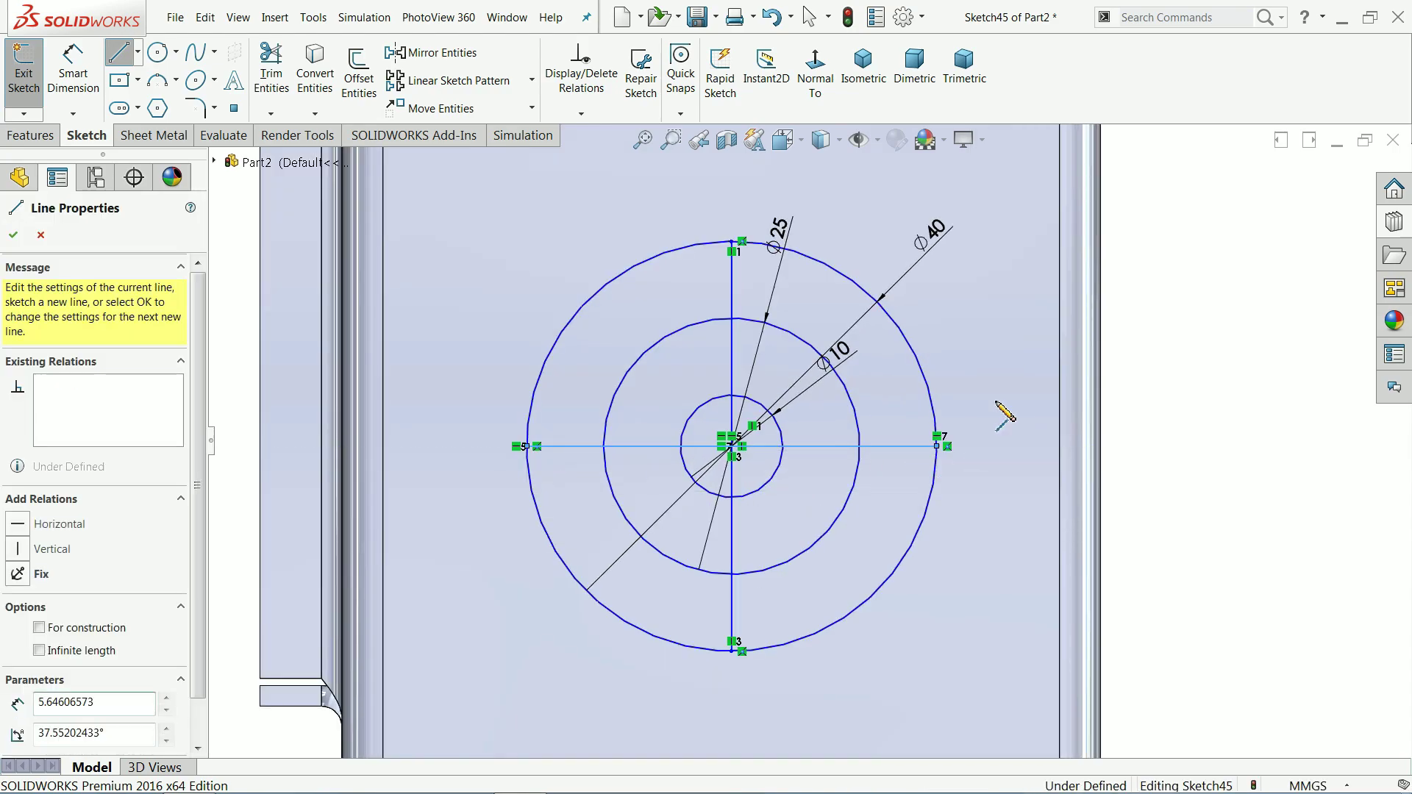
Step: Dimension the circle centre 45 mm above the bottom edge
key("Escape")
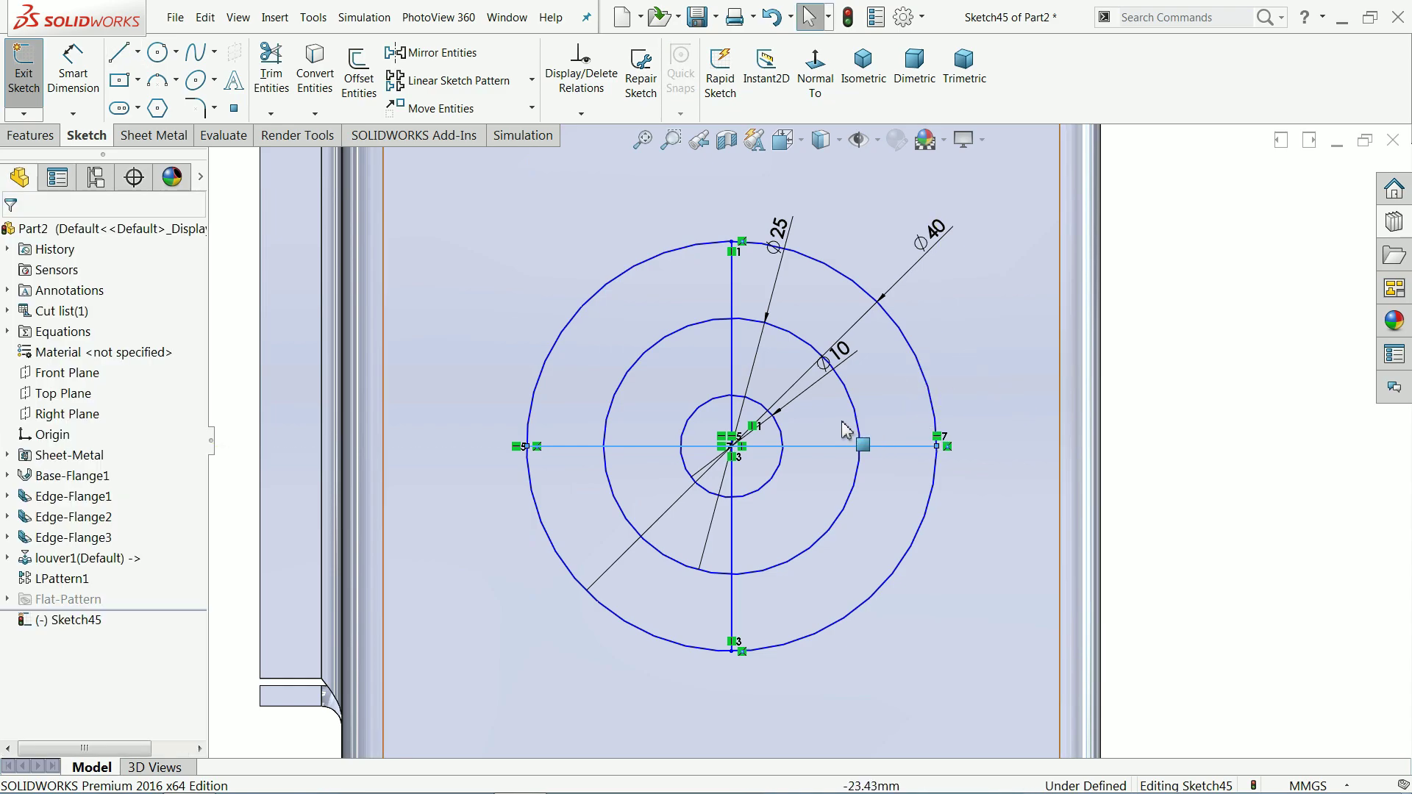
scroll(811, 433, "up", 3)
key("d")
left_click(798, 443)
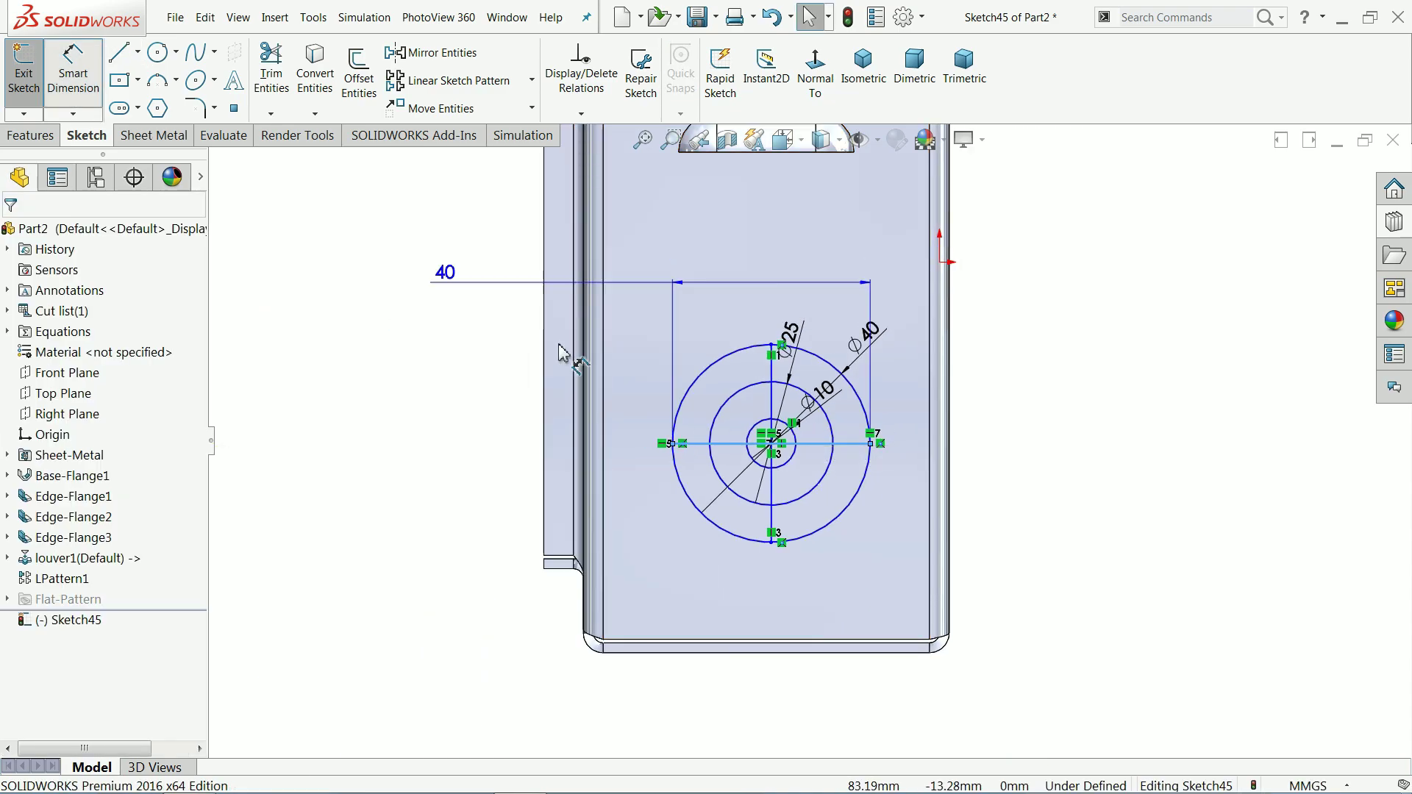
key("Escape")
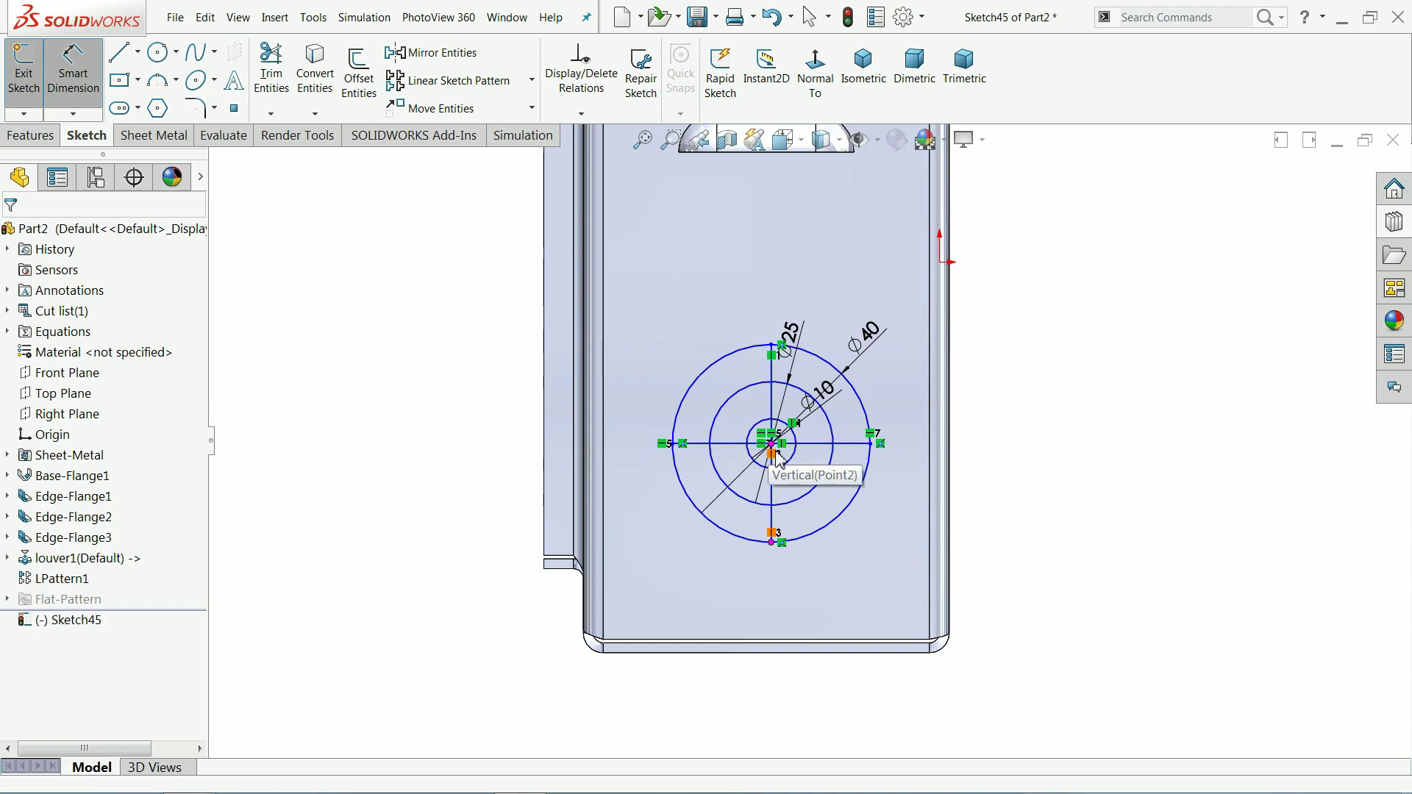
key("Escape")
key("d")
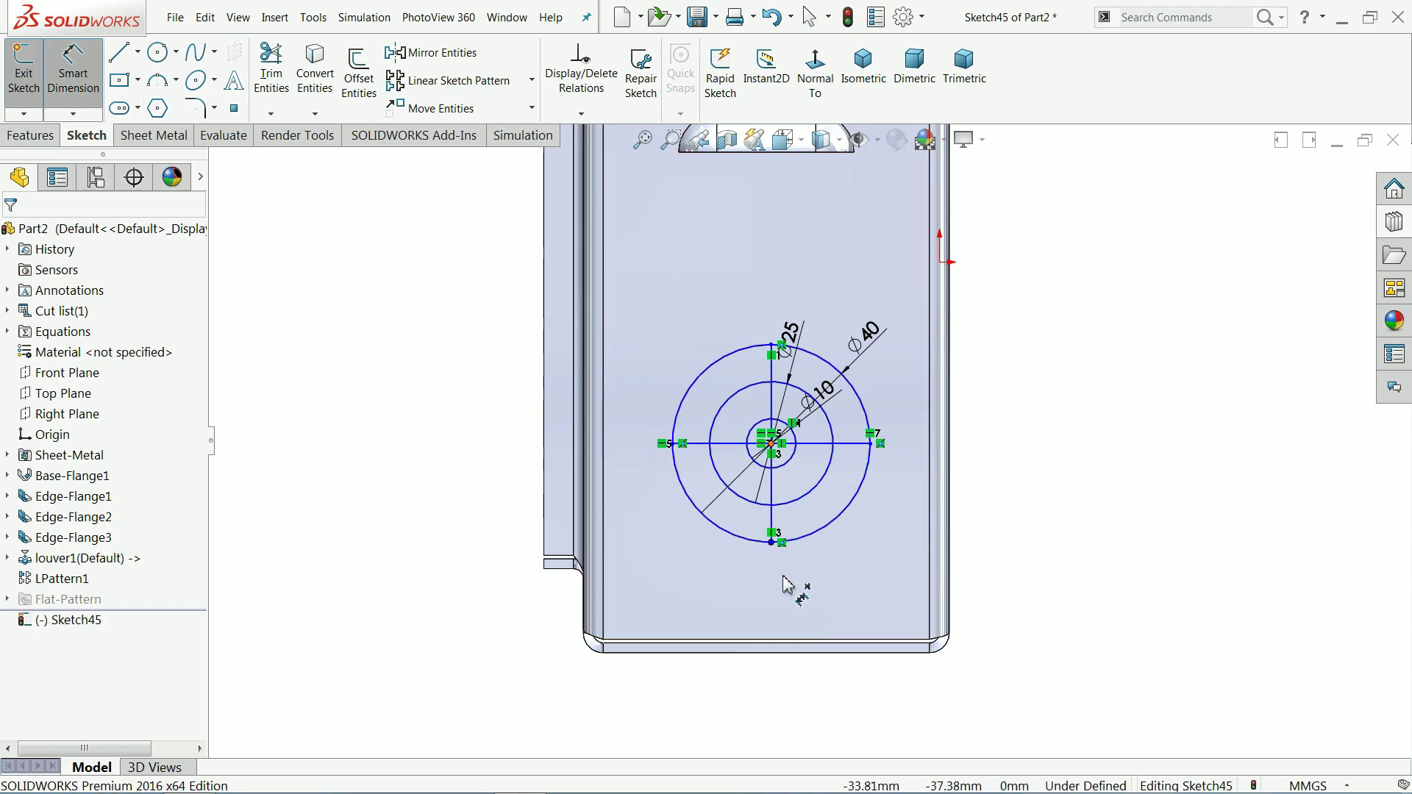
left_click(783, 585)
left_click(781, 651)
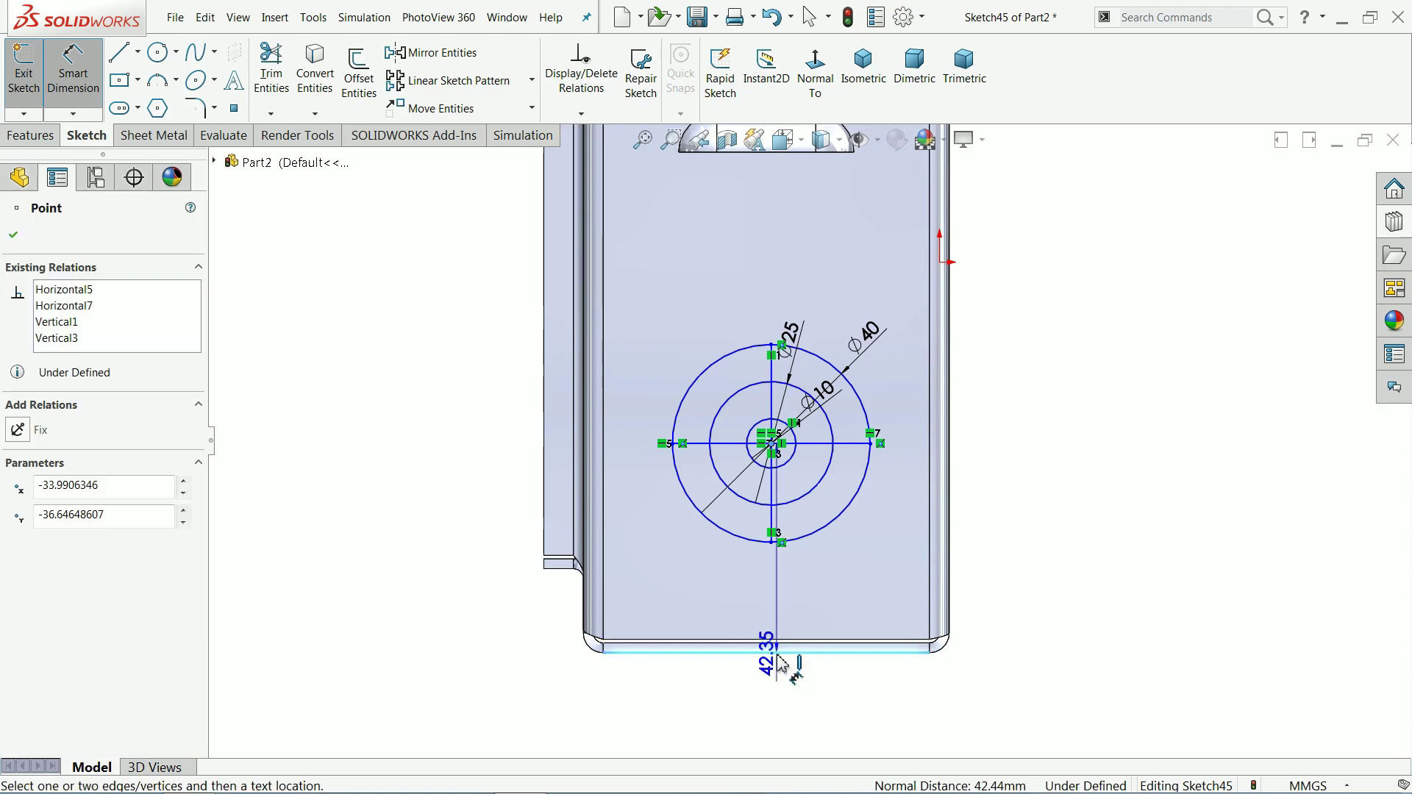
left_click(1073, 530)
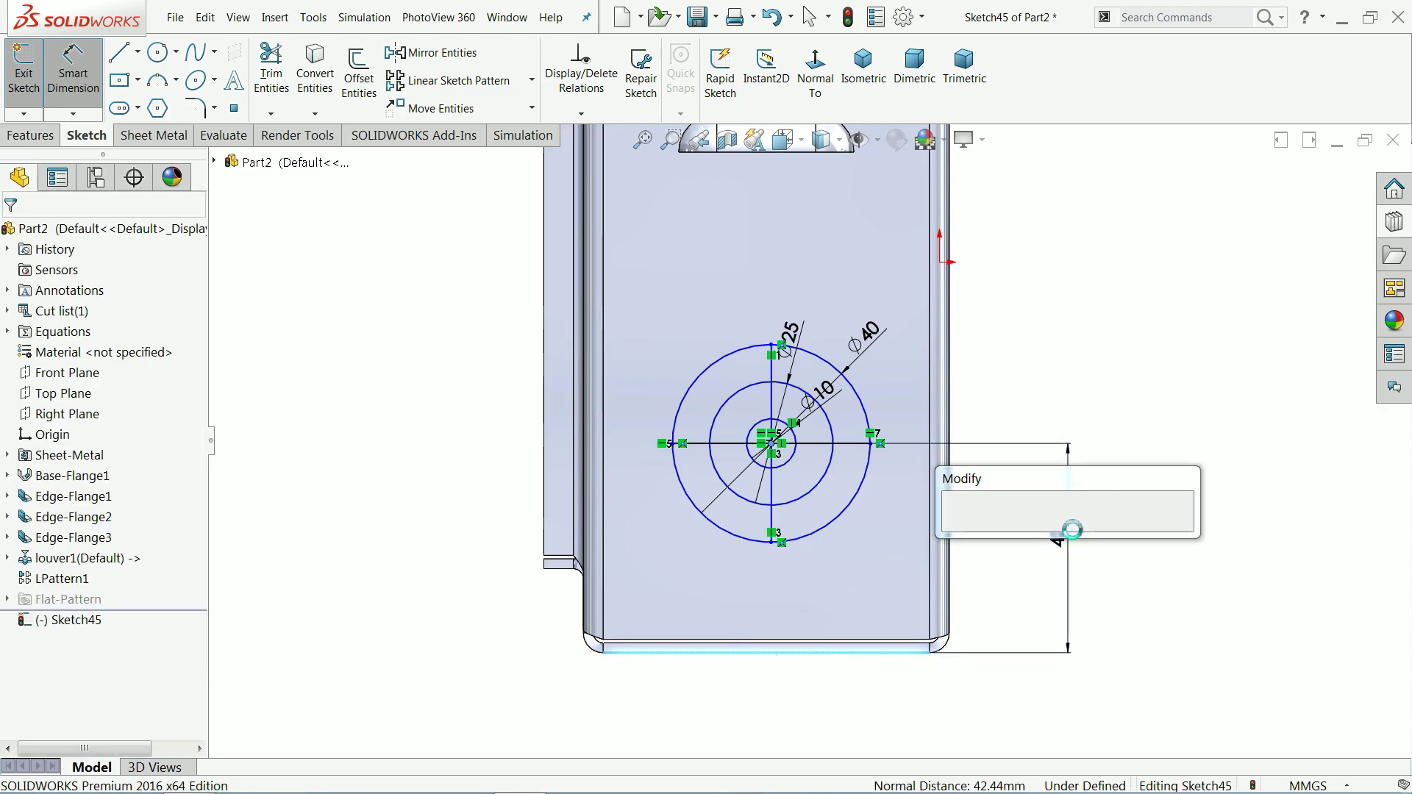
type("45")
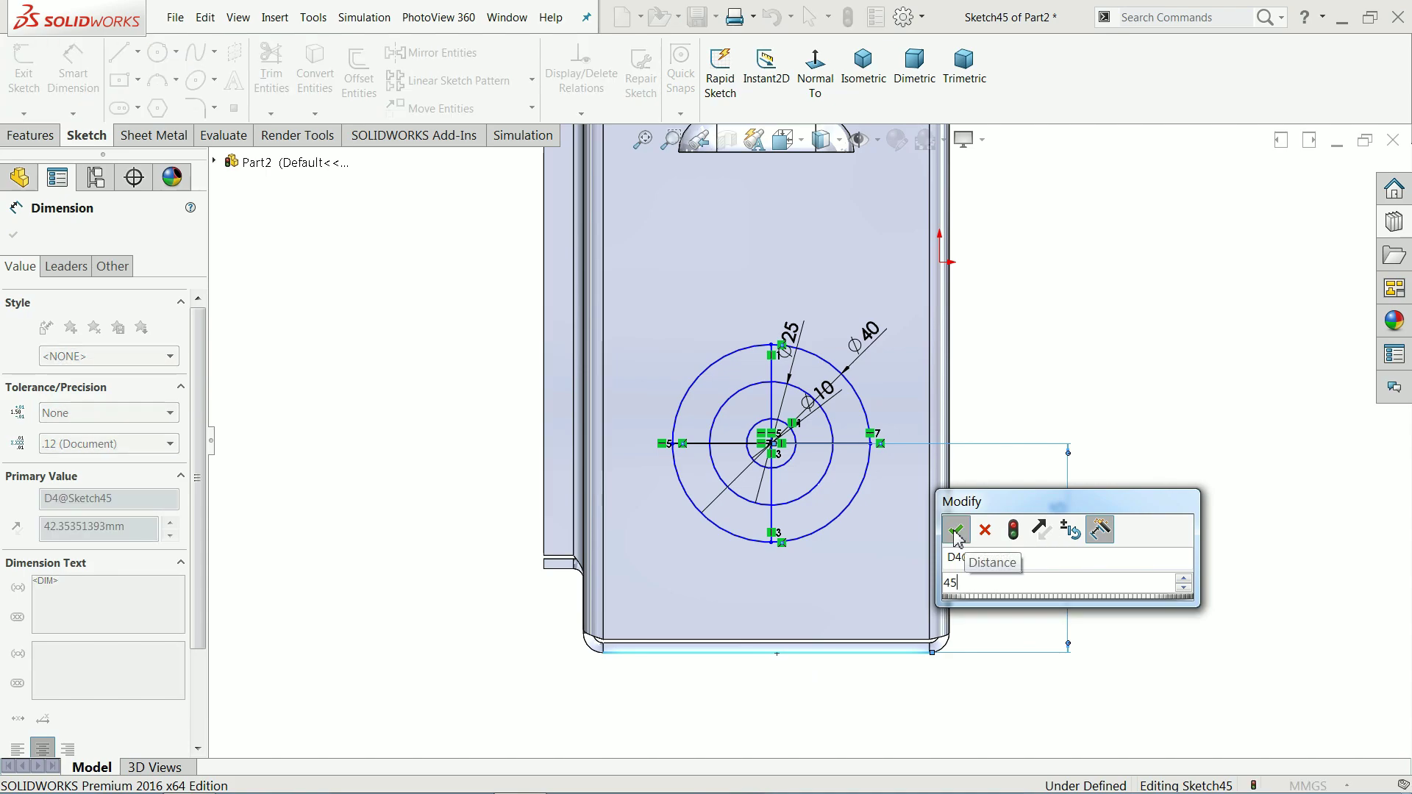
left_click(956, 530)
left_click(985, 468)
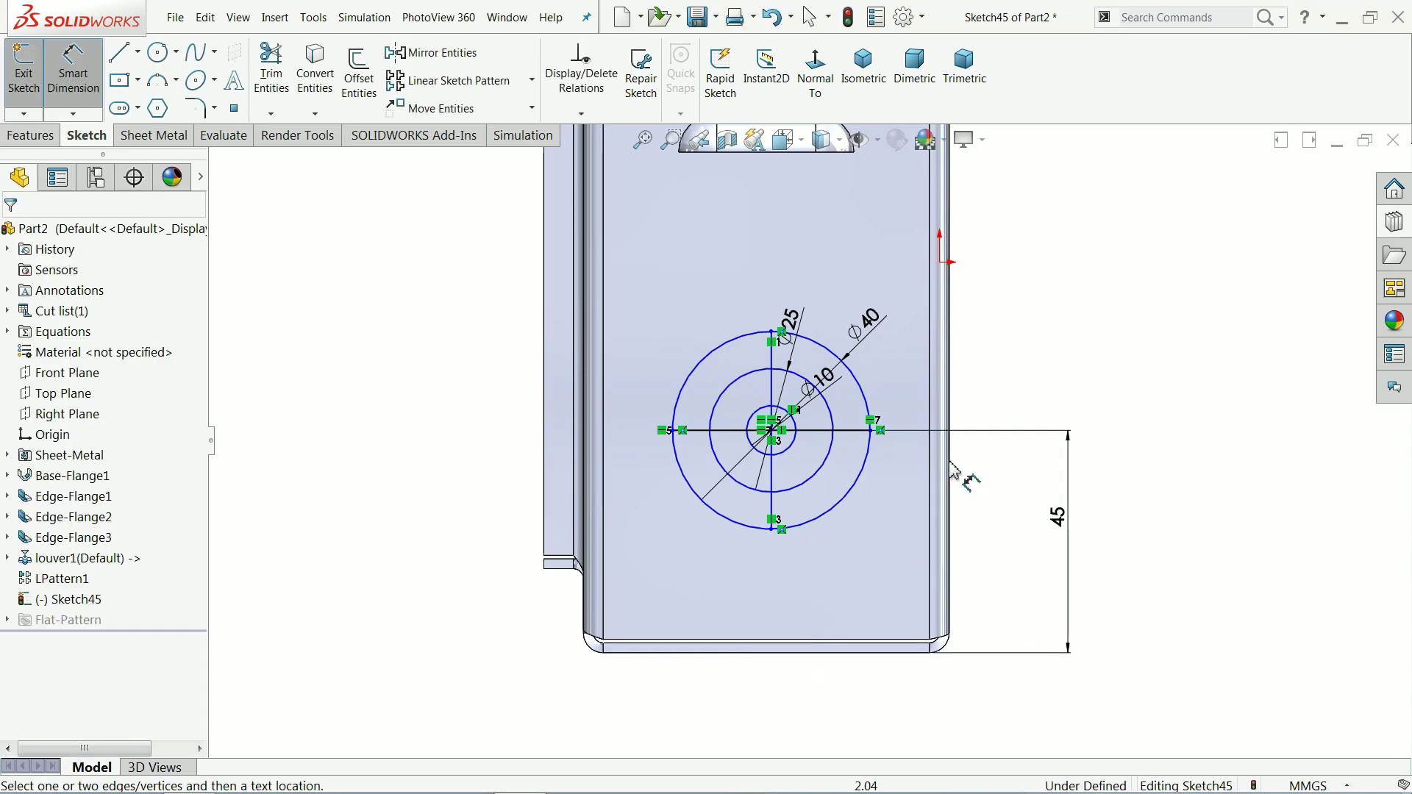
Step: Dimension the circle centre 37 mm horizontally from the origin
left_click(770, 430)
left_click(946, 261)
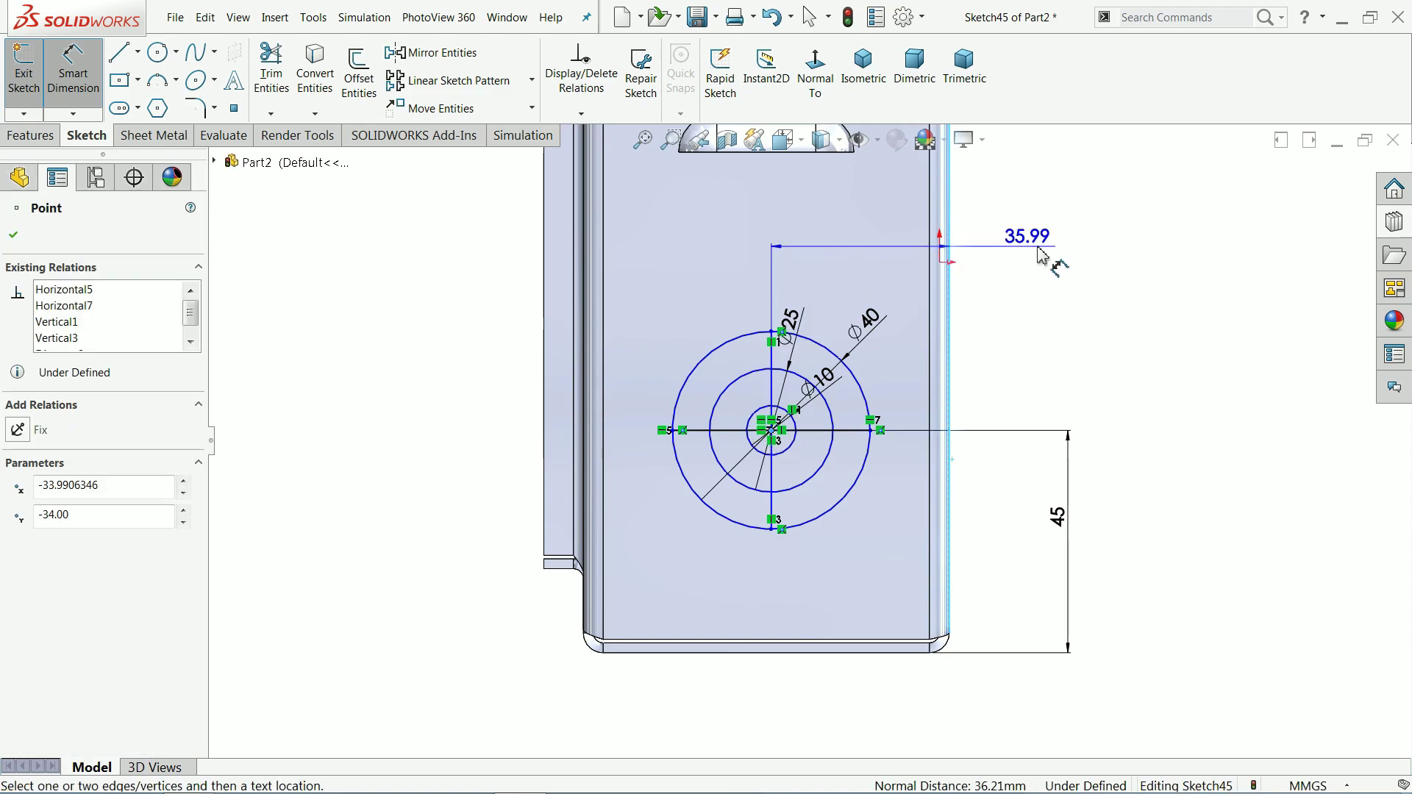
left_click(1041, 247)
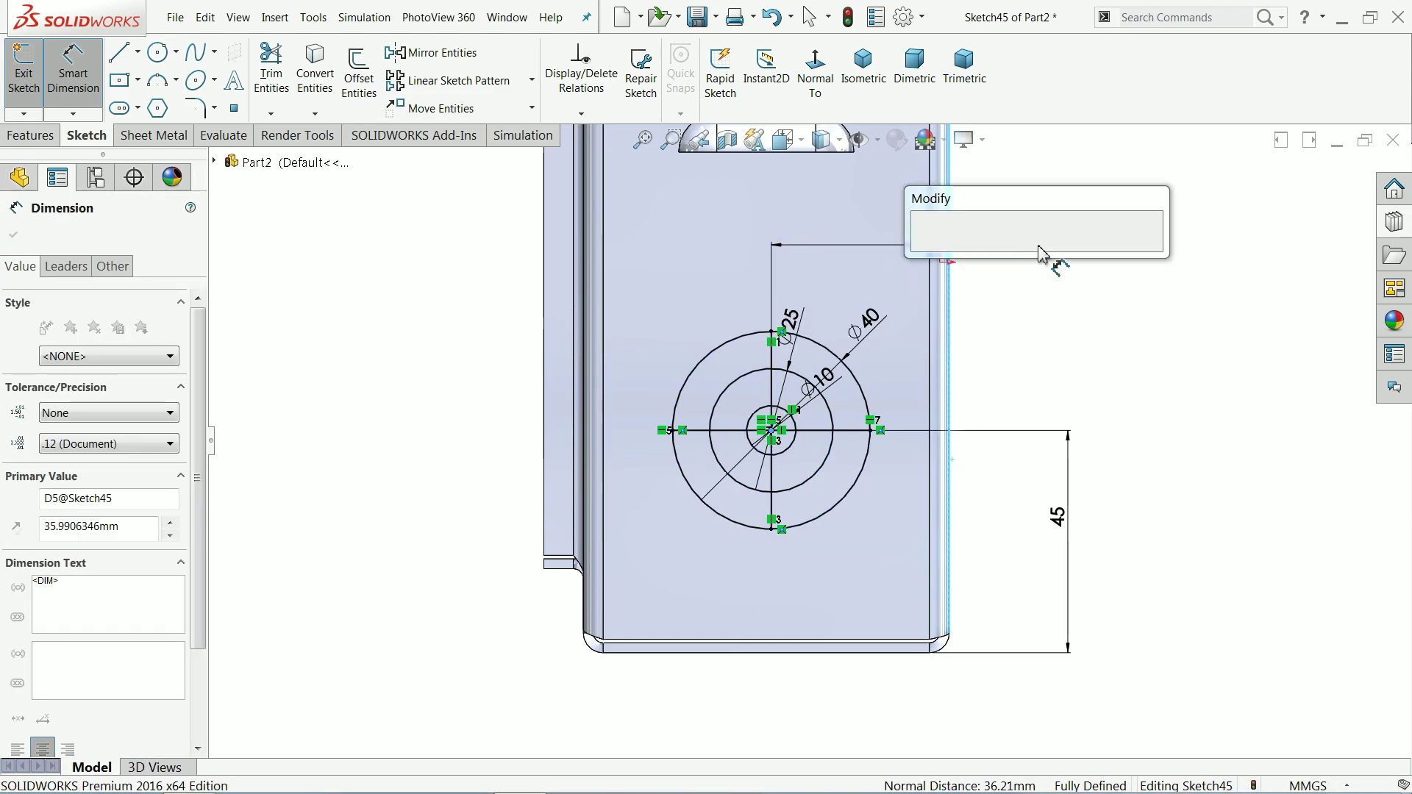
key("Return")
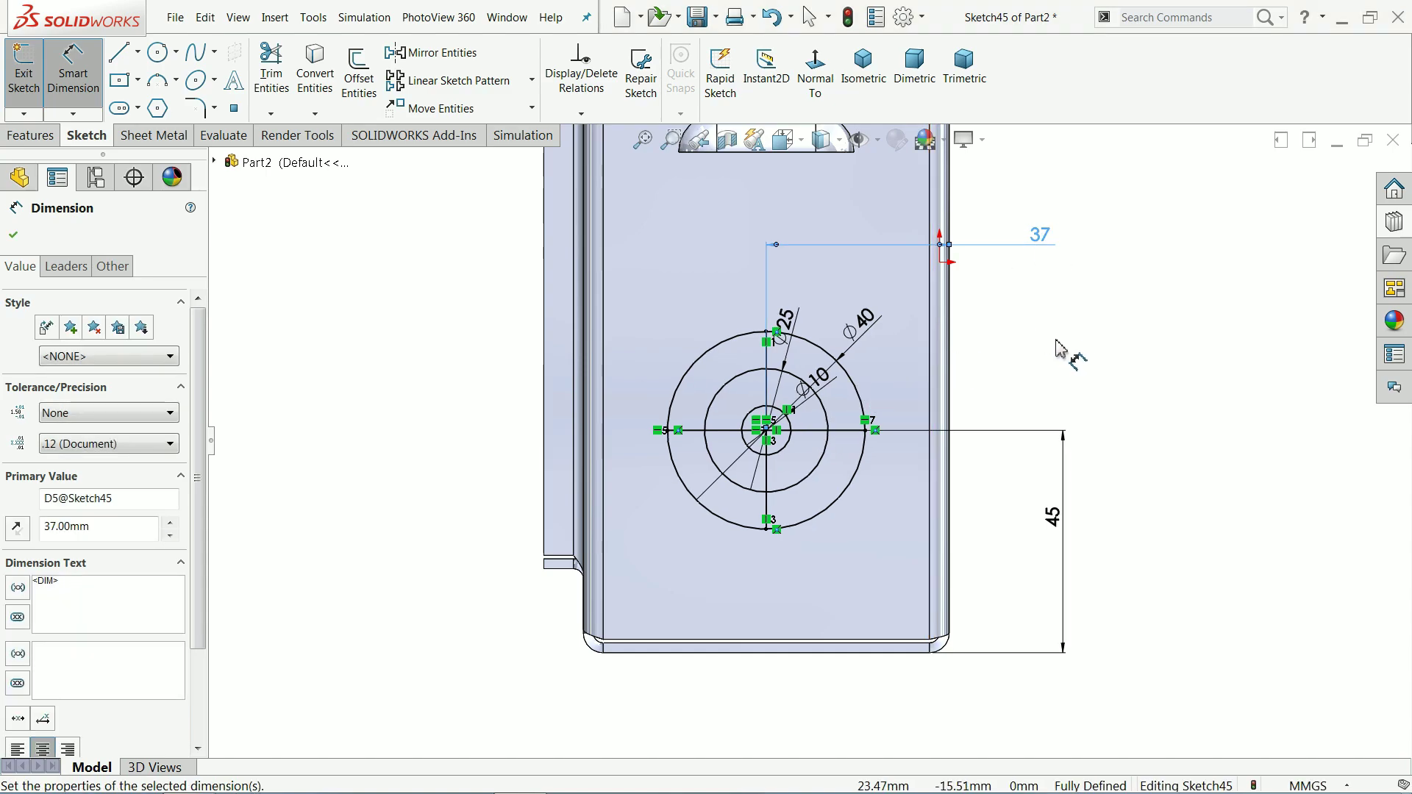
Step: From an angled 3-D view, start a Vent via Insert > Fastening Feature > Vent
scroll(1040, 378, "up", 4)
mouse_move(1040, 378)
middle_mouse_down()
mouse_move(936, 390)
mouse_move(987, 434)
mouse_move(986, 463)
mouse_move(948, 456)
middle_mouse_up()
scroll(783, 420, "down", 6)
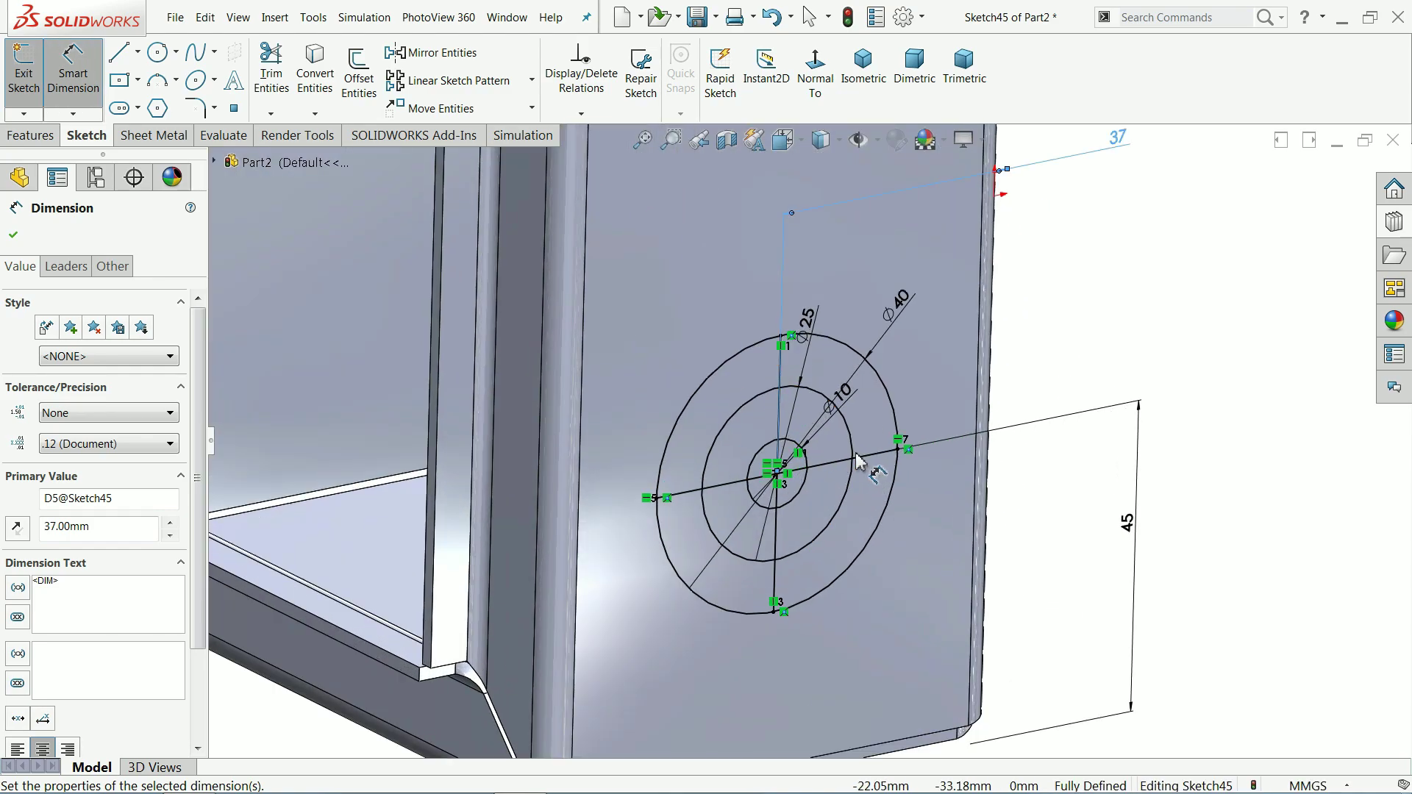
left_click(275, 17)
mouse_move(321, 94)
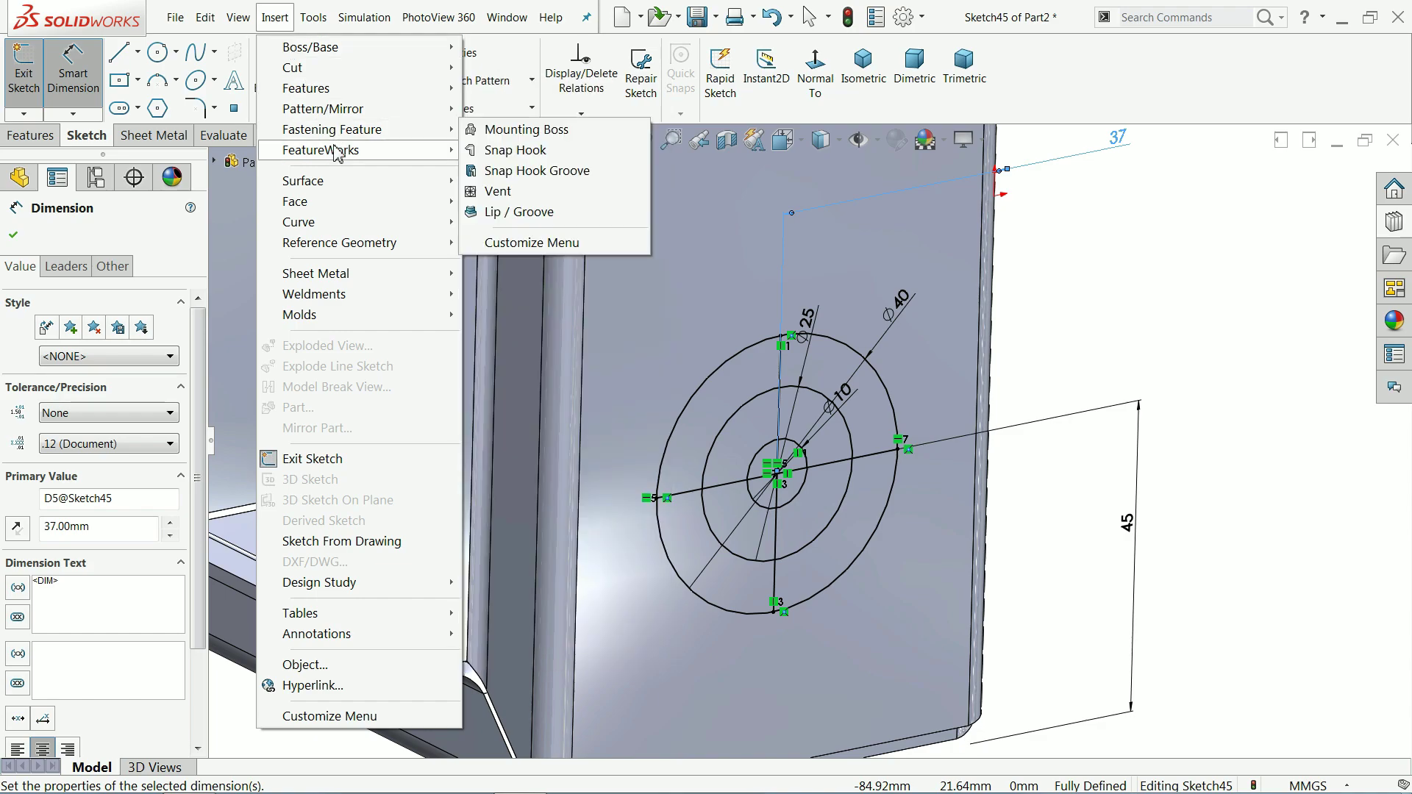
mouse_move(343, 161)
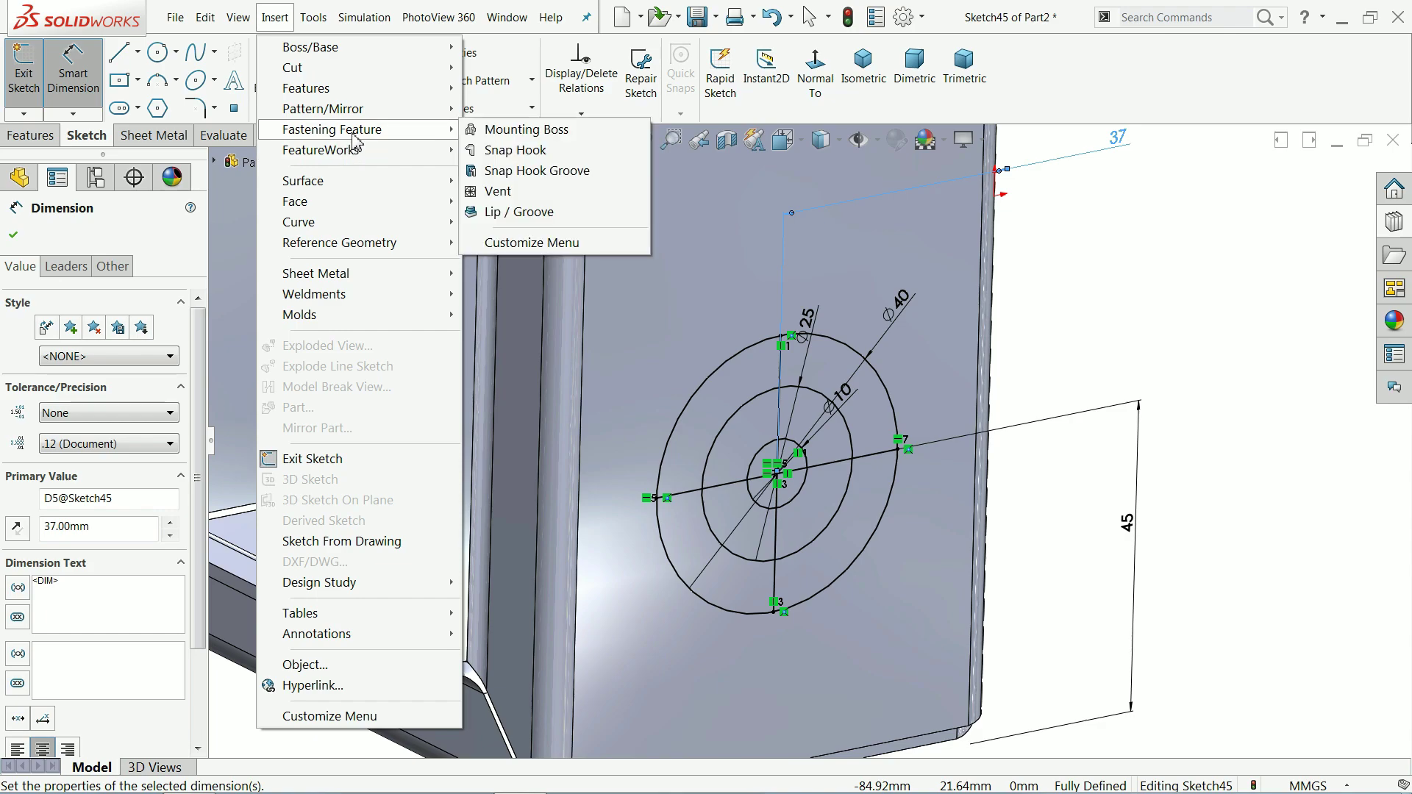
left_click(499, 193)
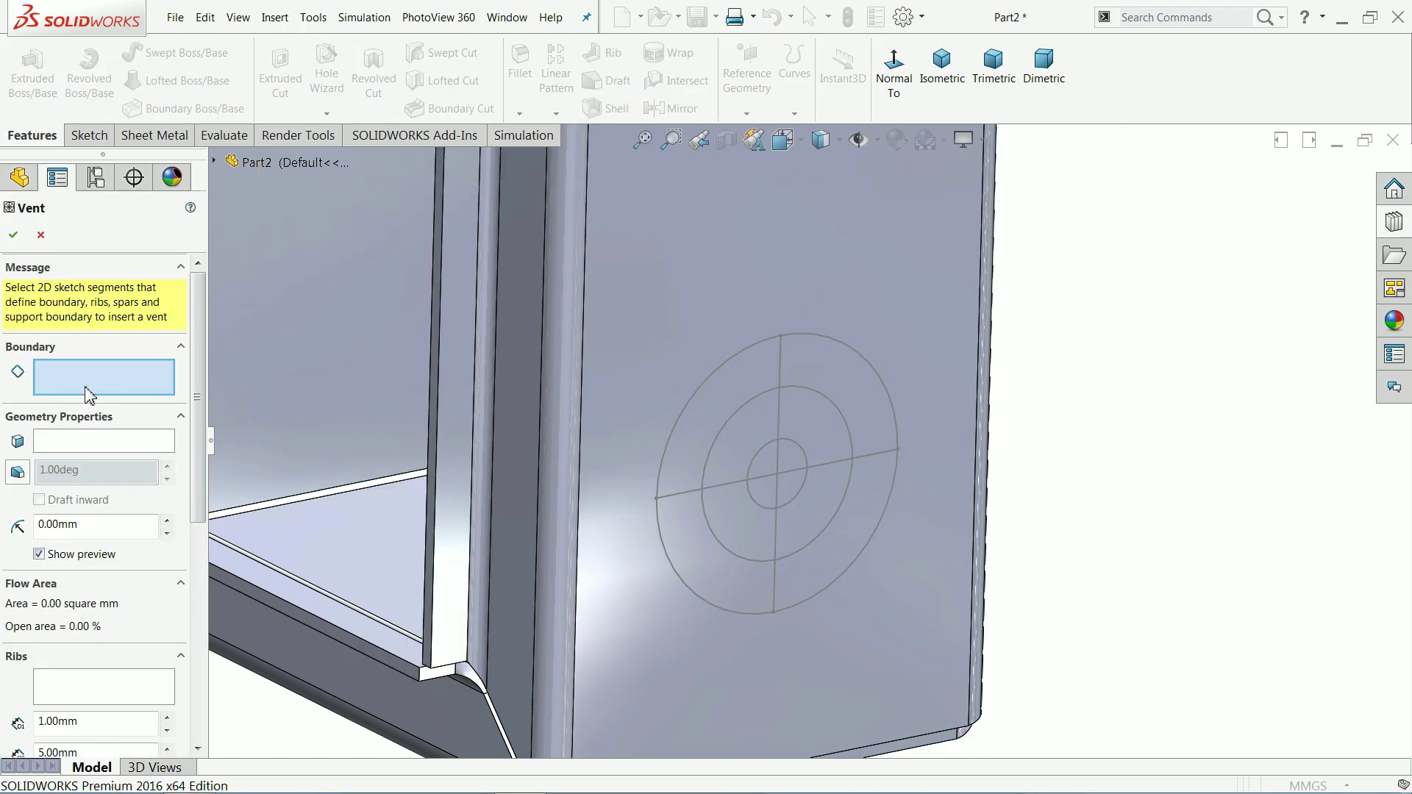
Step: Select the outer ⌀40 sketch circle as the vent boundary
left_click(747, 623)
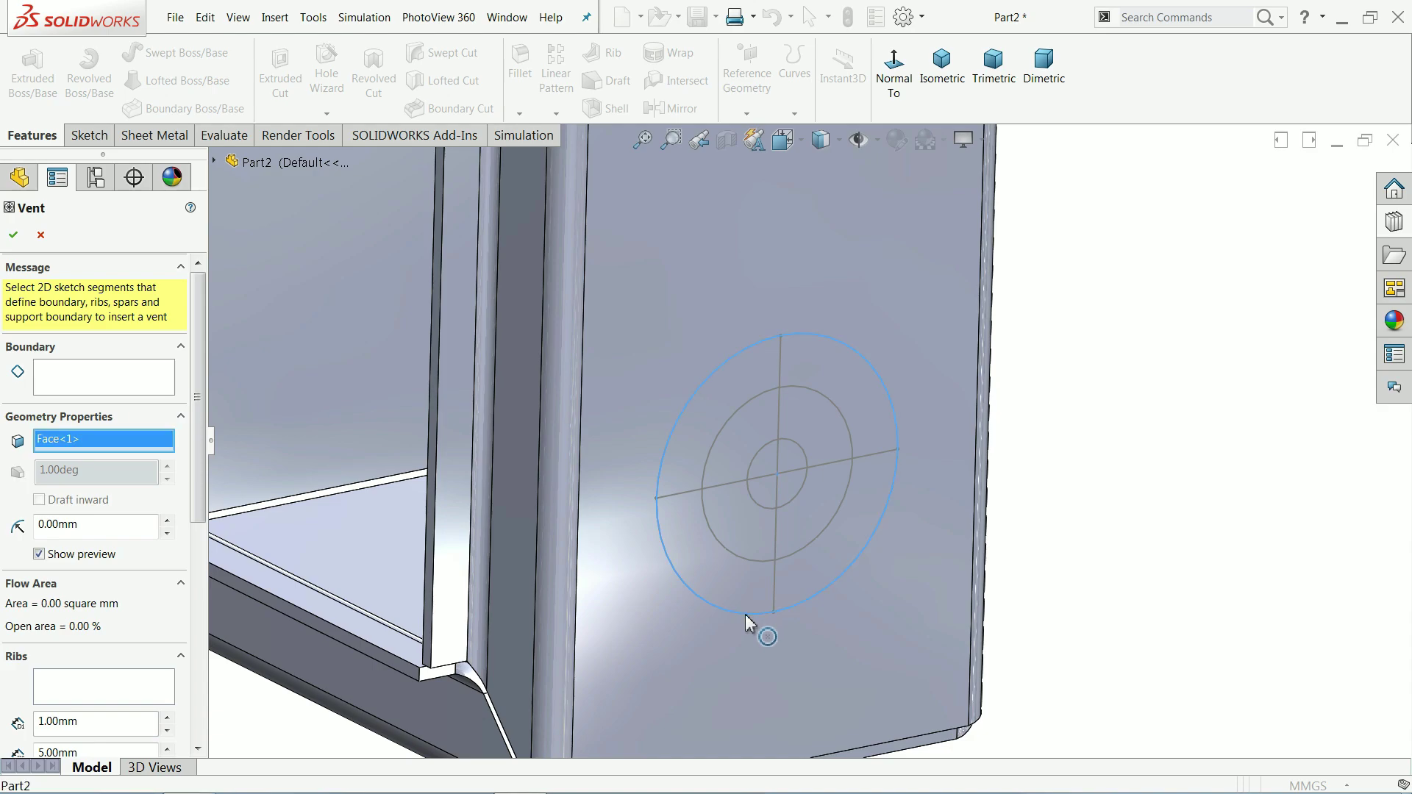
left_click(747, 623)
scroll(1081, 497, "down", 4)
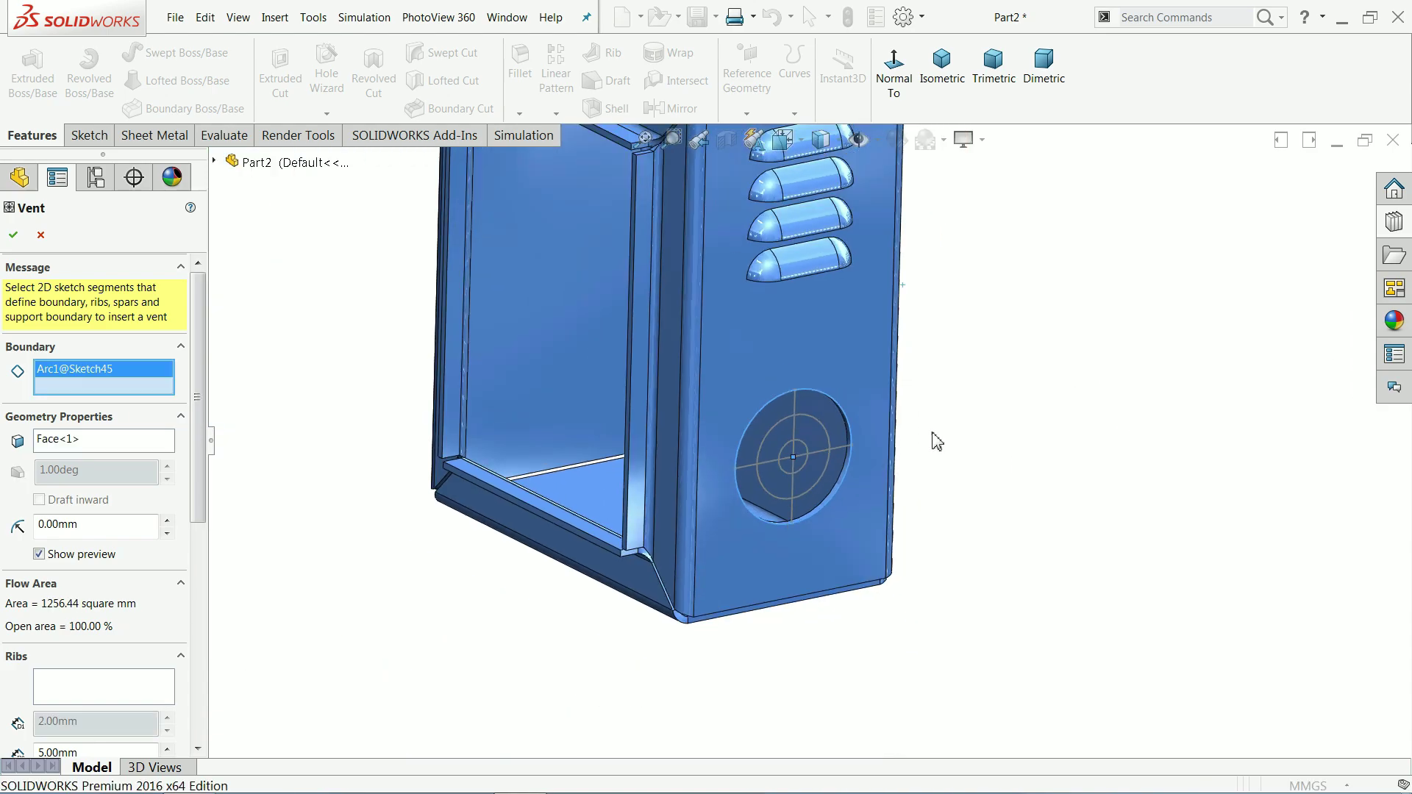
scroll(794, 470, "up", 2)
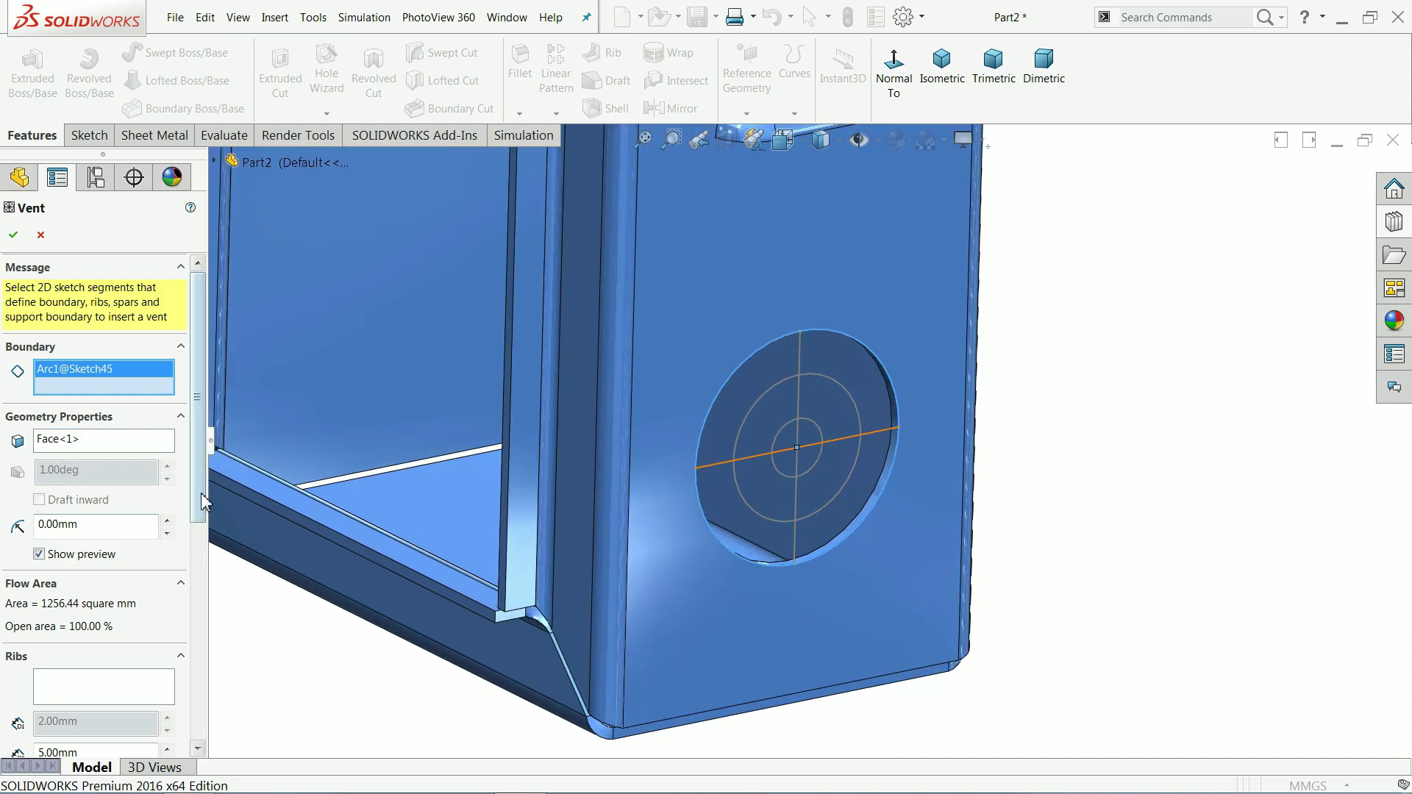
left_click_drag(196, 500, 196, 578)
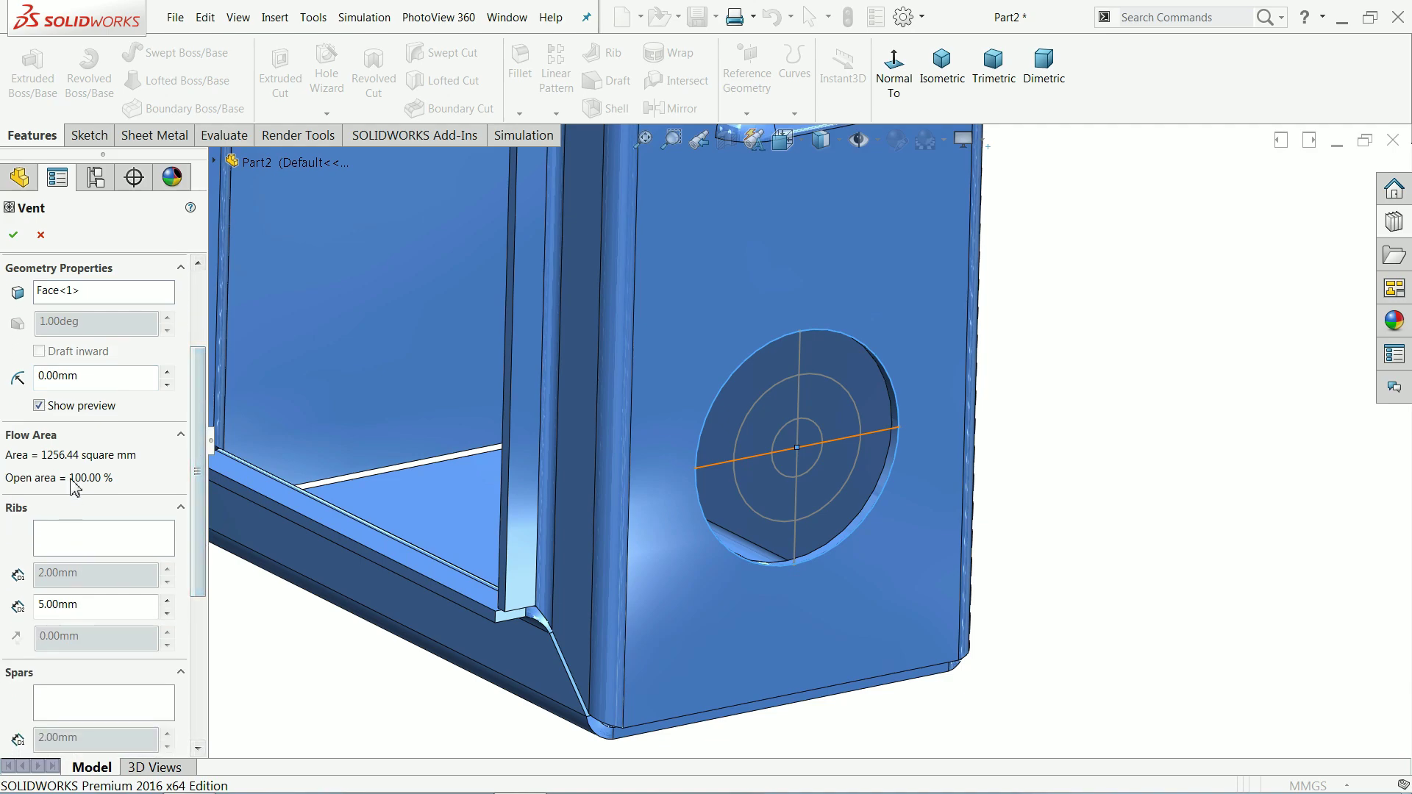
Step: Add the horizontal and vertical sketch lines as ribs with 2 mm width
left_click(63, 537)
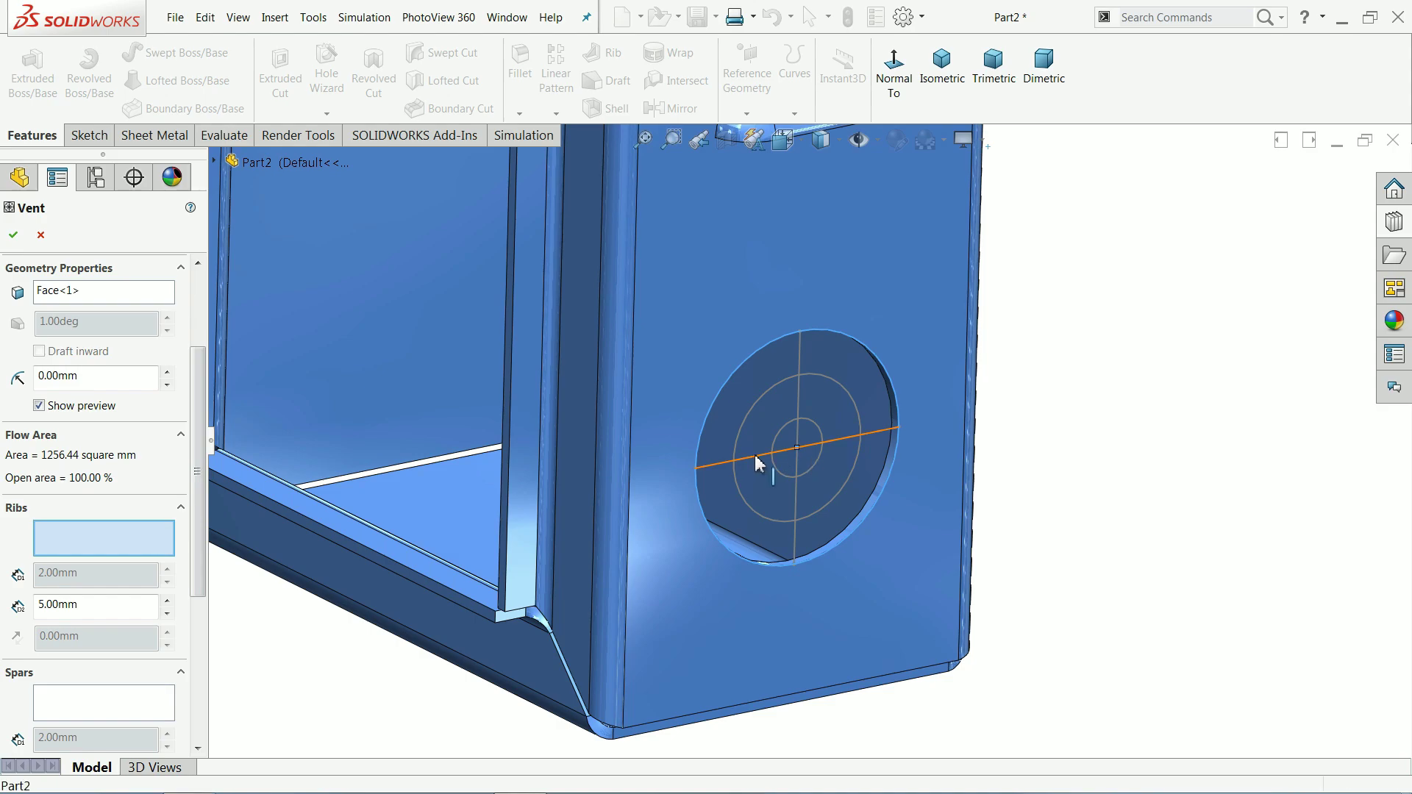
left_click(803, 407)
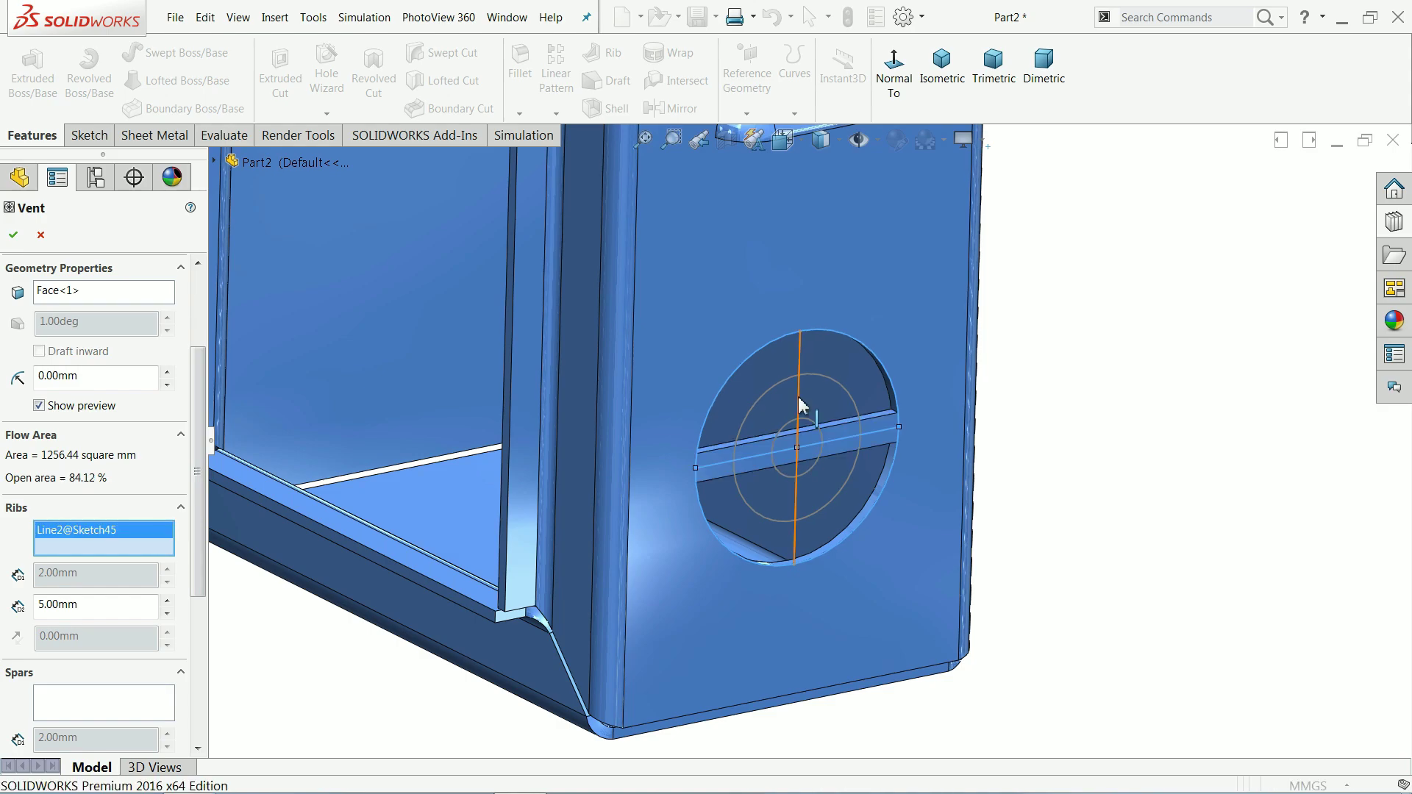
left_click(803, 475)
scroll(803, 474, "down", 3)
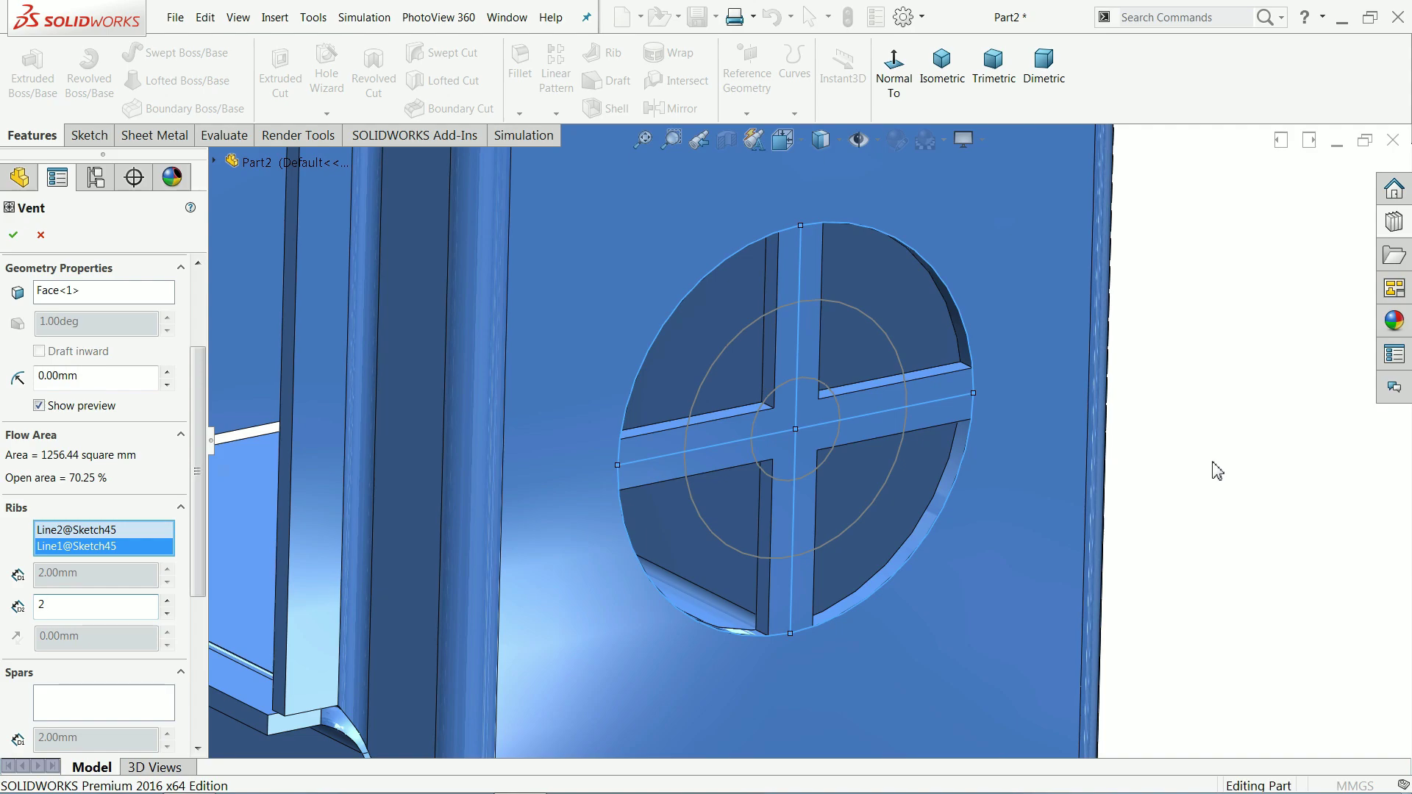
key("Return")
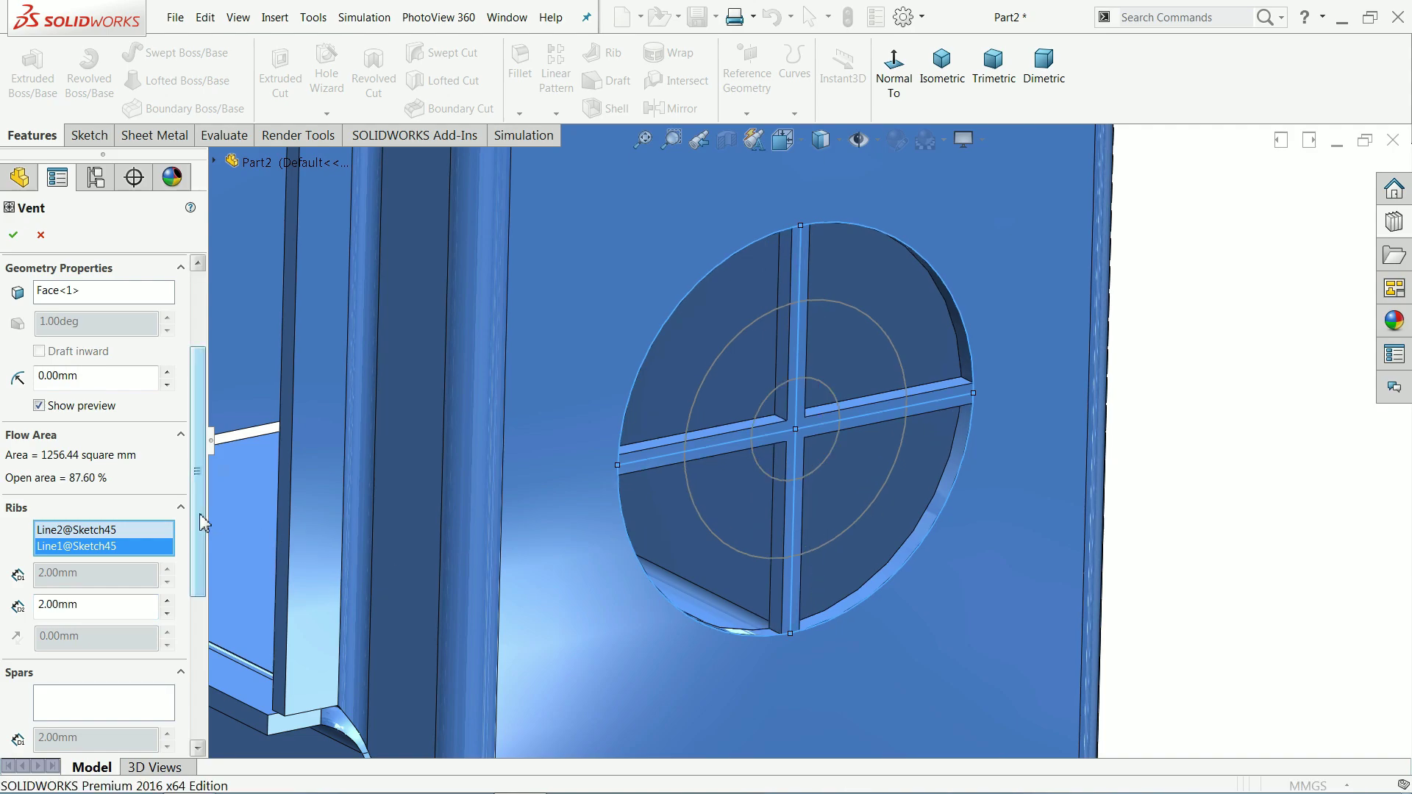
Step: Use the middle ⌀25 circle as a spar and the inner ⌀10 circle as fill-in boundary
scroll(198, 574, "down", 5)
left_click(133, 503)
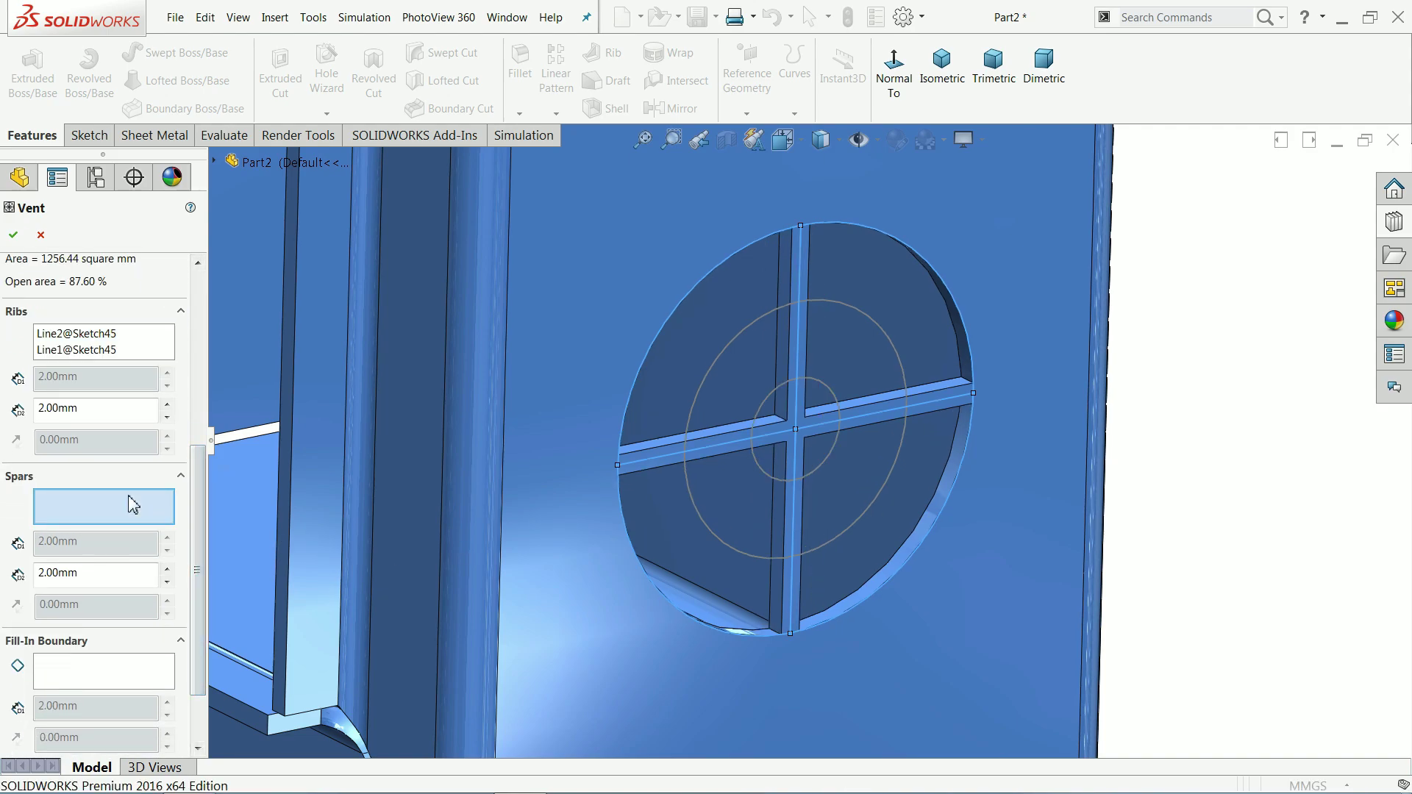
left_click(692, 504)
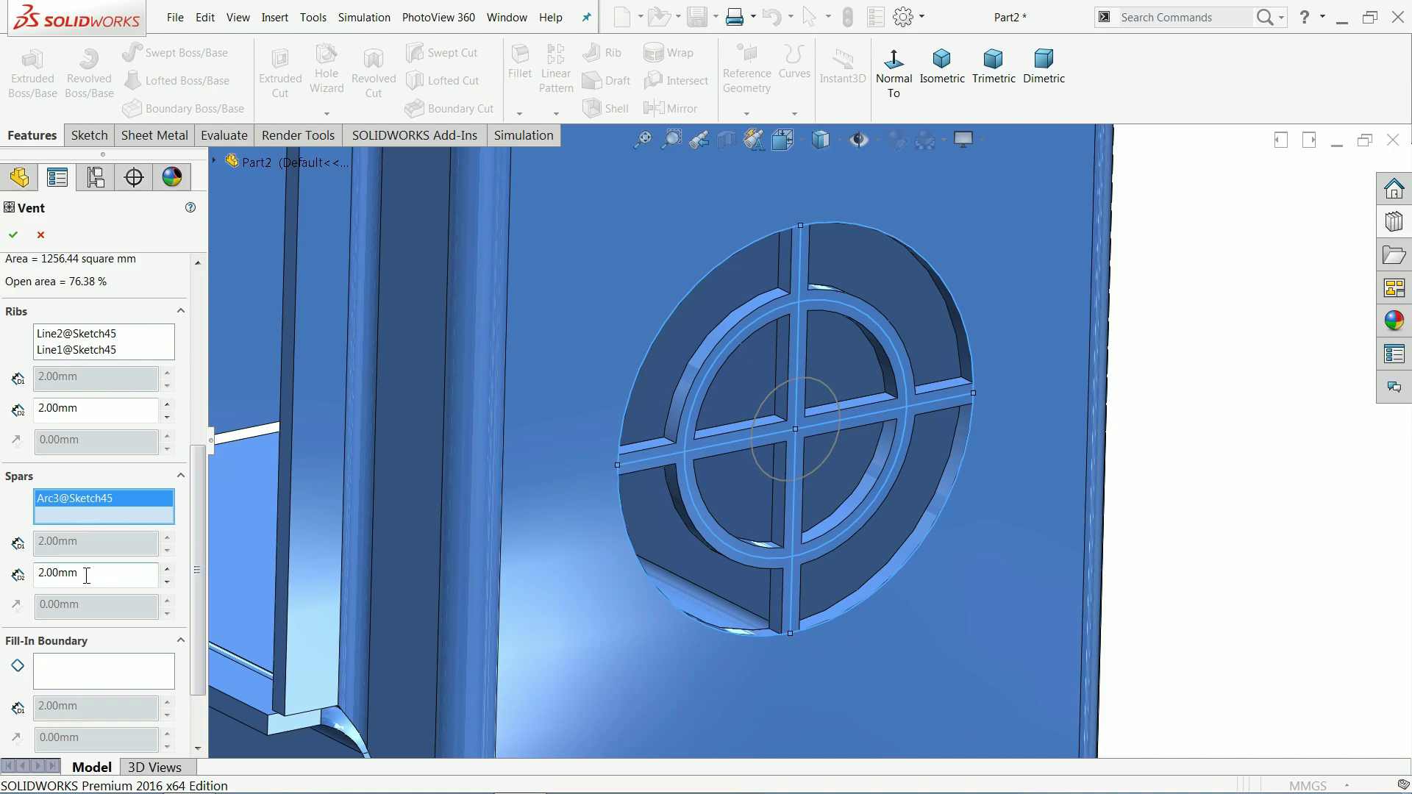
scroll(196, 545, "down", 3)
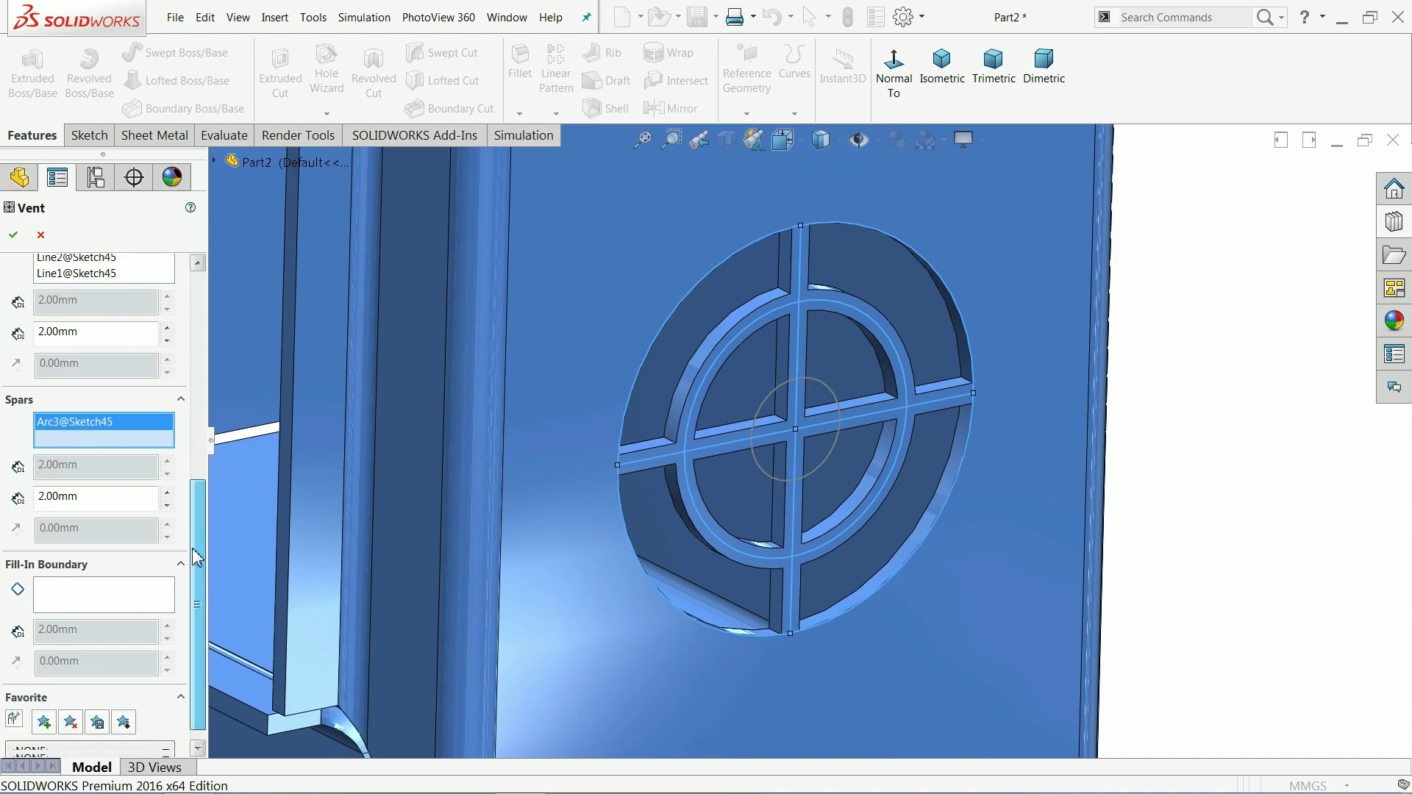
left_click(112, 588)
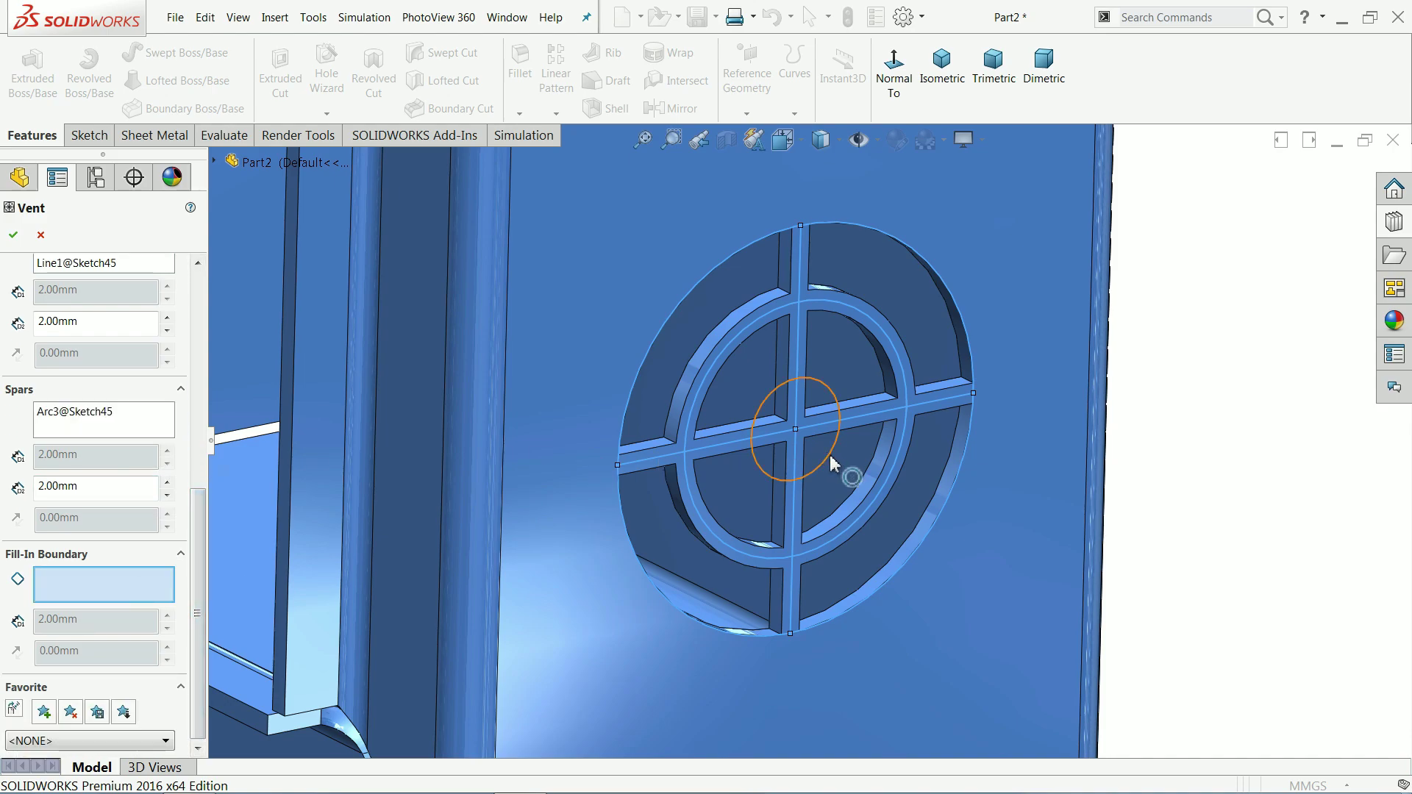
left_click(767, 452)
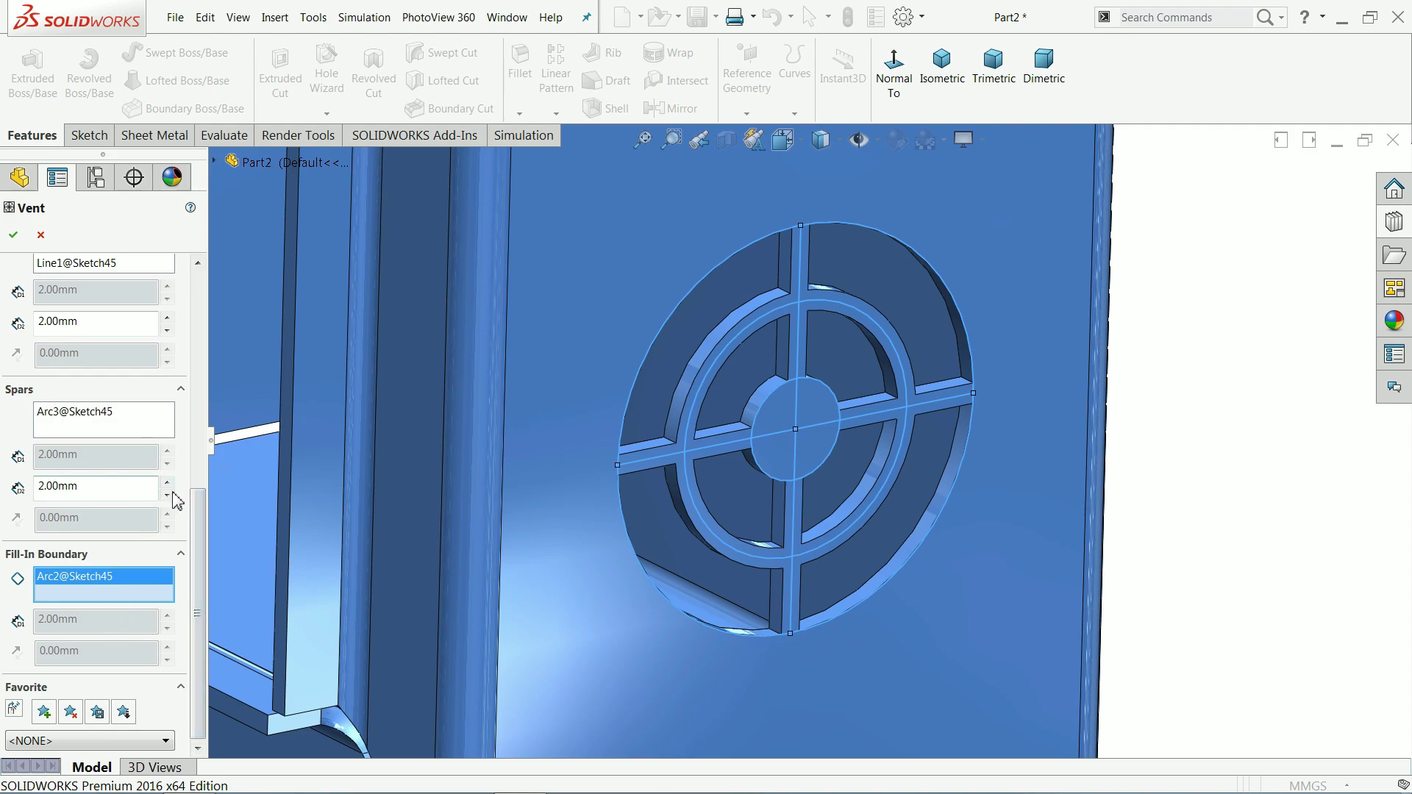
Step: Set the vent fillet radius to 0.50 mm and create Vent1
scroll(181, 510, "up", 5)
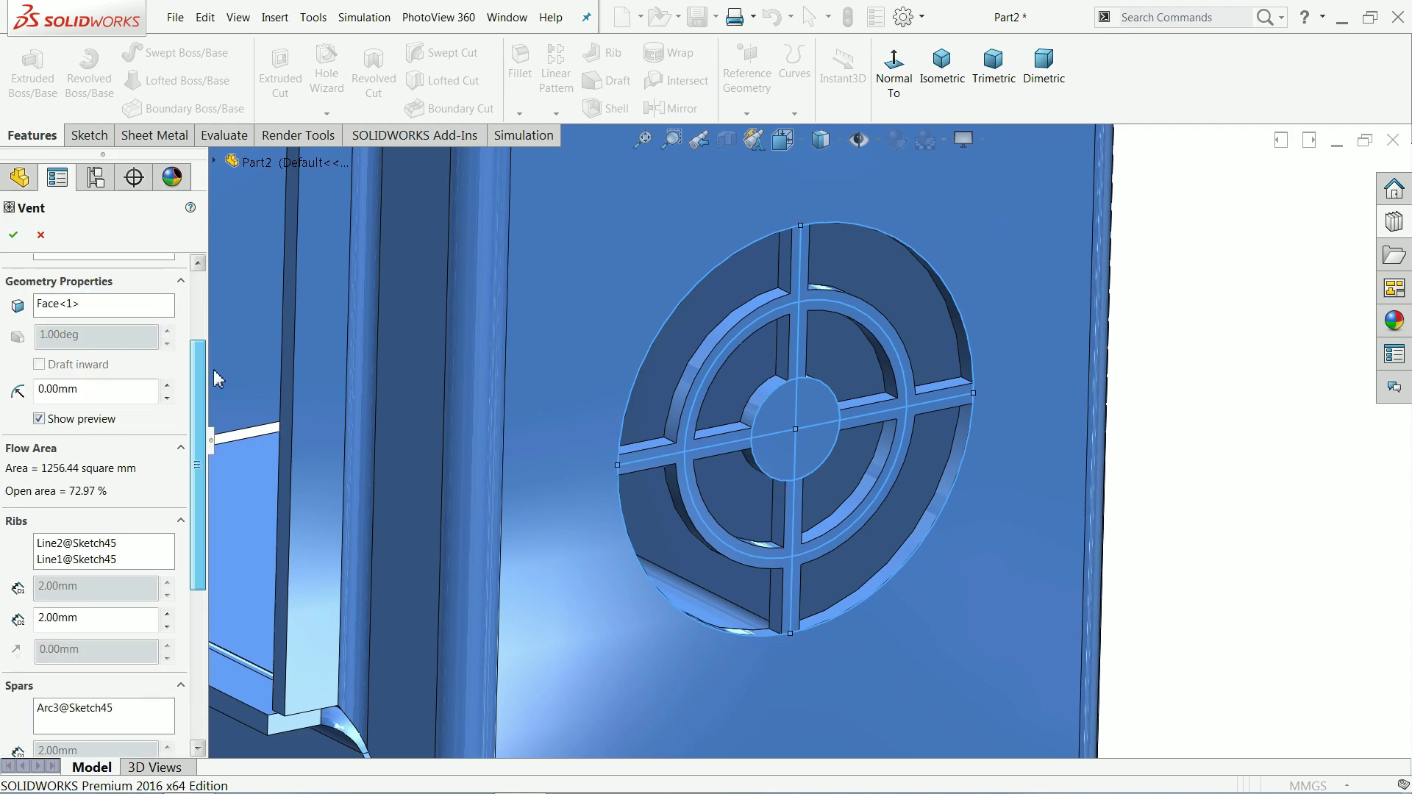
left_click(106, 395)
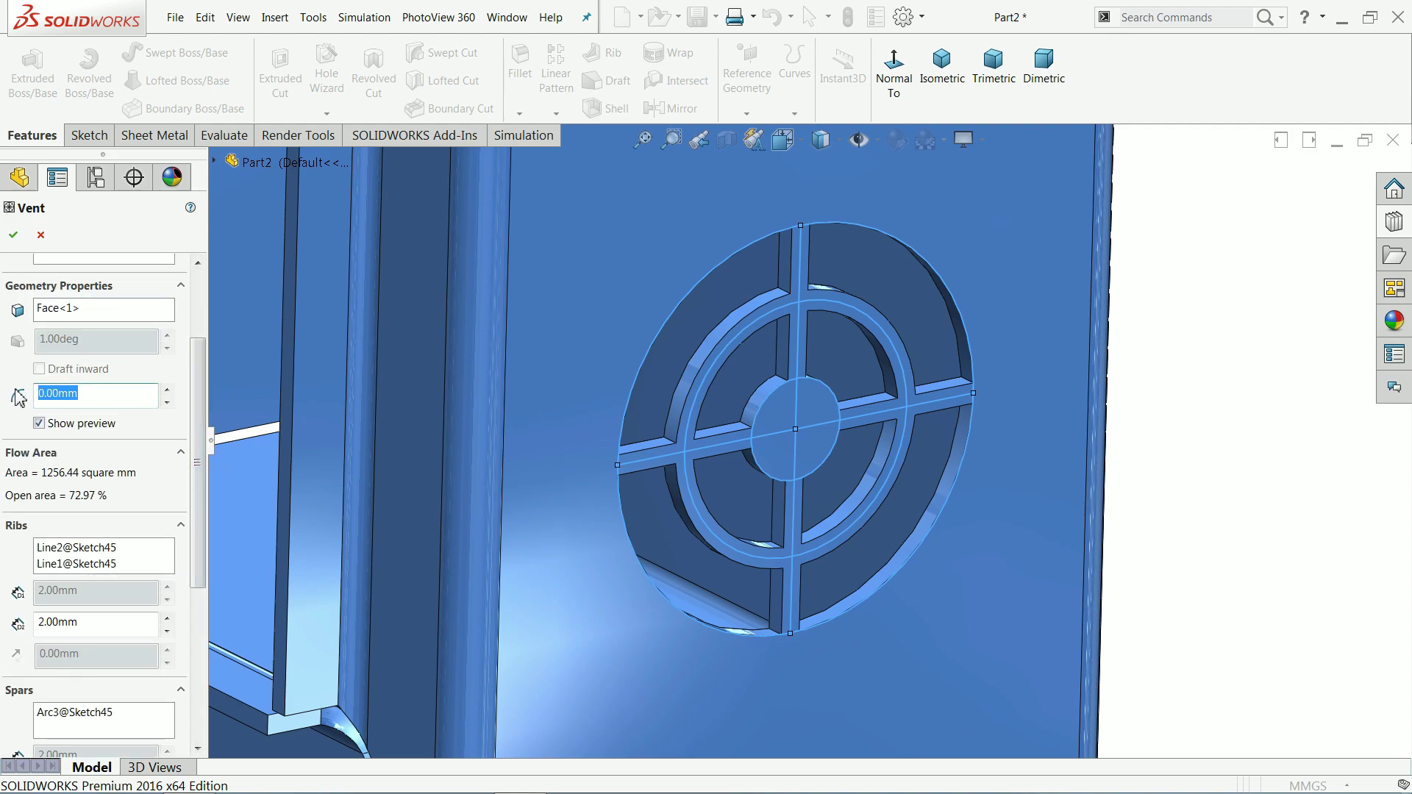
type("0.5")
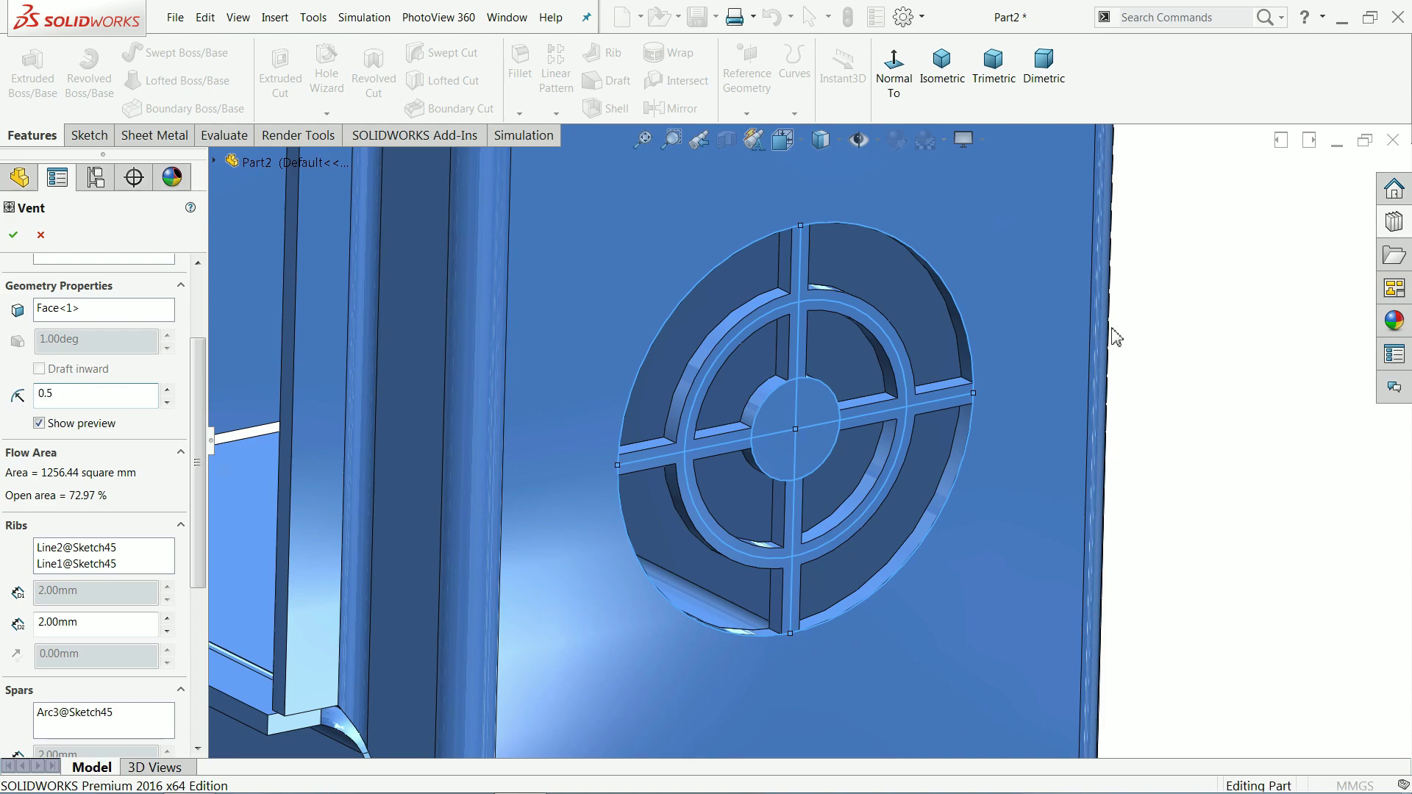
key("Return")
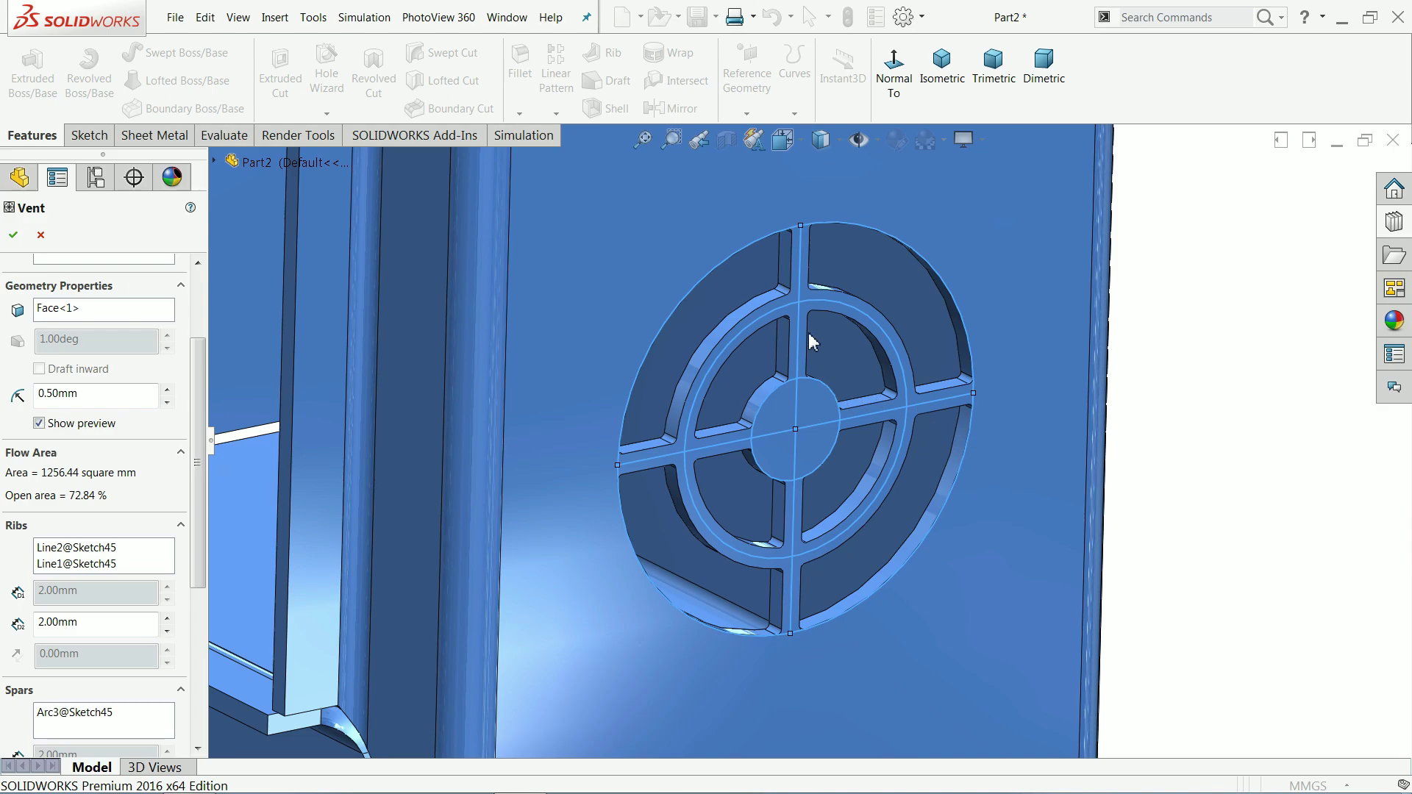
mouse_move(843, 333)
middle_mouse_down()
mouse_move(819, 316)
mouse_move(836, 349)
middle_mouse_up()
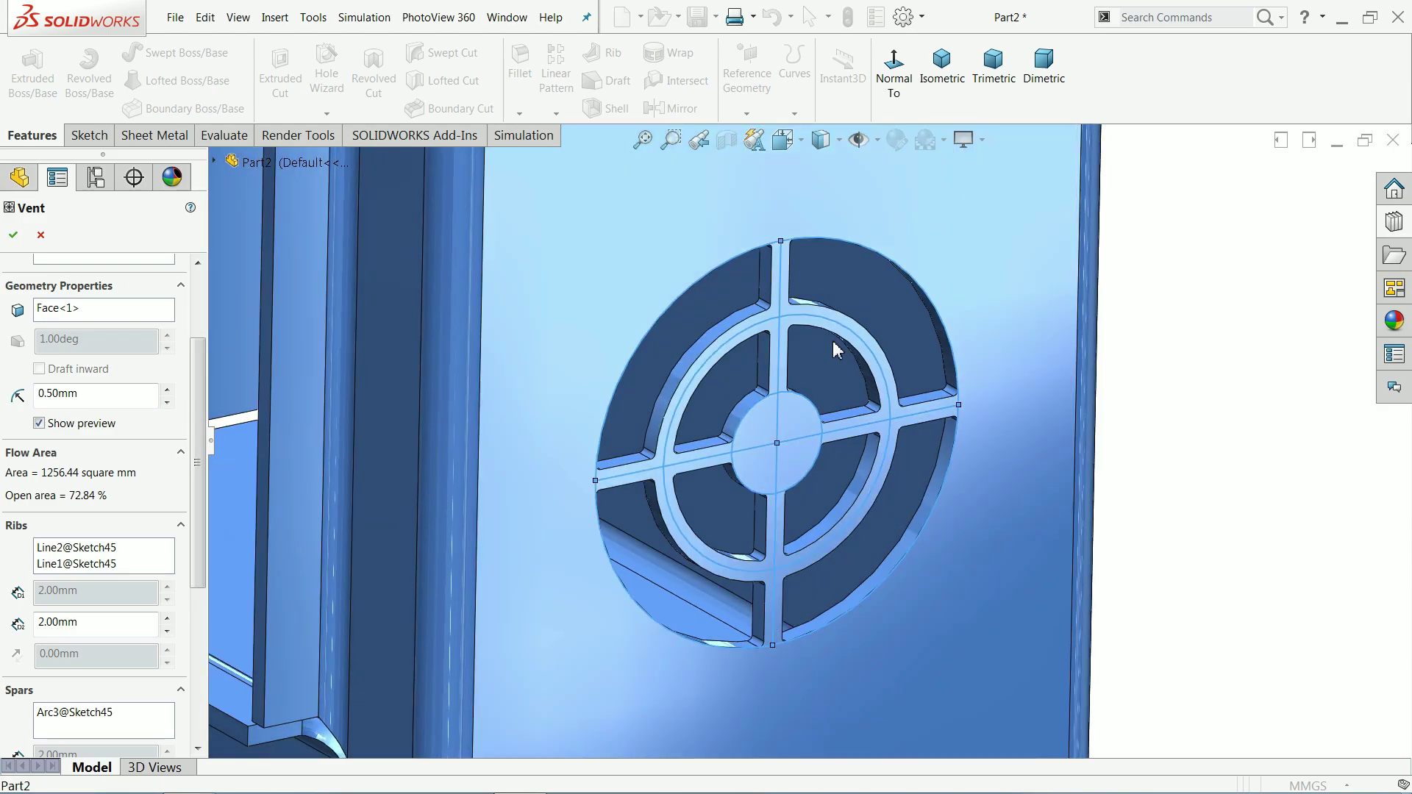
left_click(14, 237)
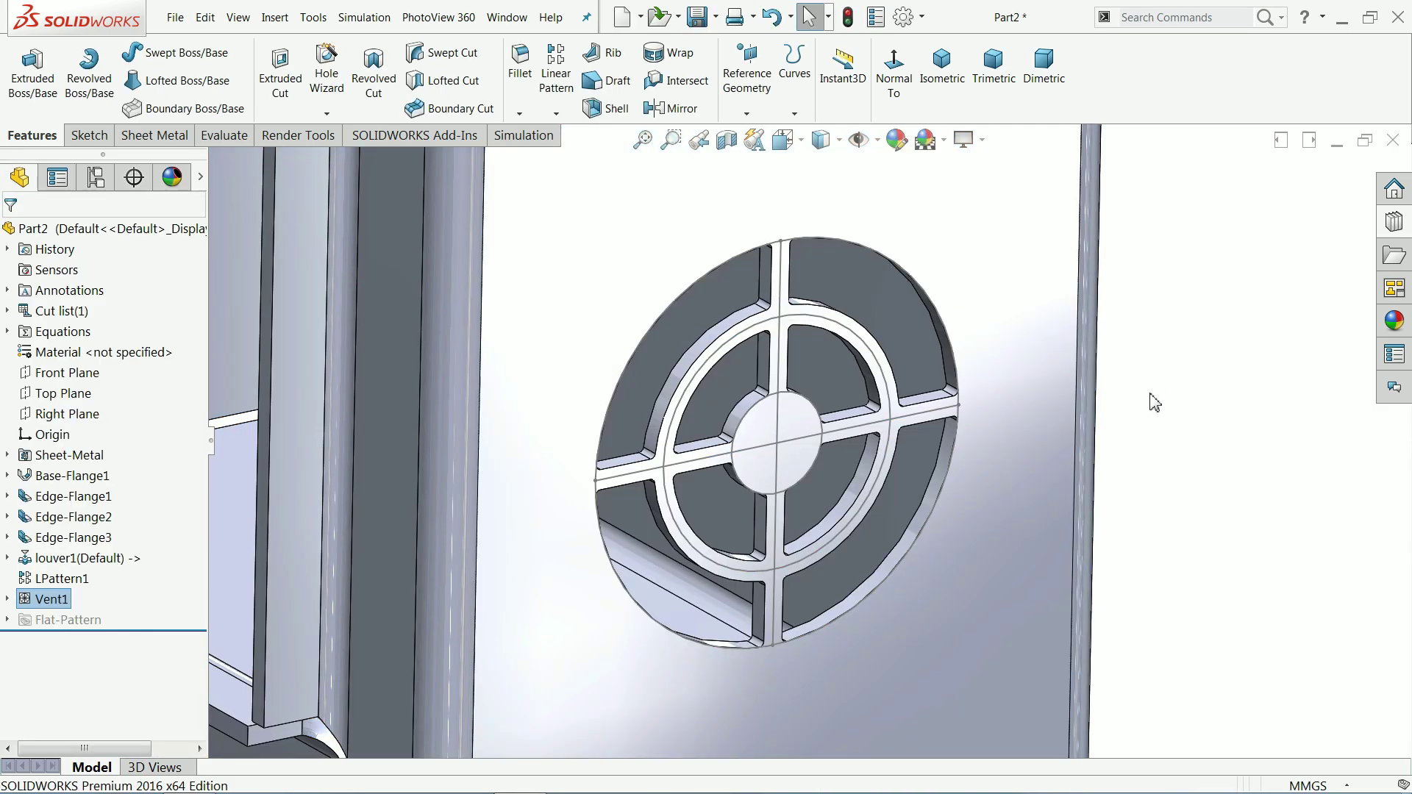
Step: Zoom and orbit so the whole enclosure faces its large front side, with louvers and vent visible
left_click(804, 445)
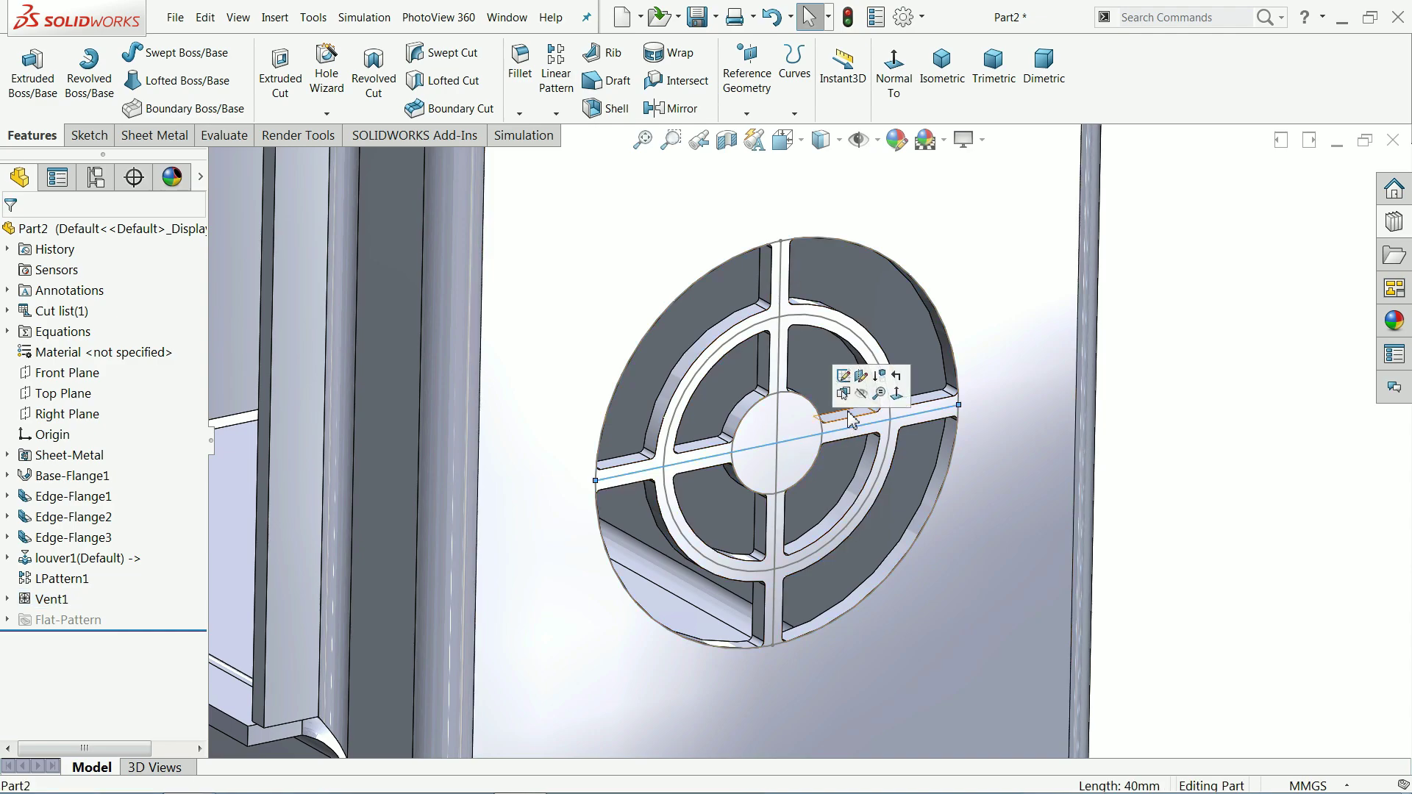
scroll(893, 409, "up", 10)
middle_click_drag(931, 423, 761, 386)
scroll(964, 371, "down", 4)
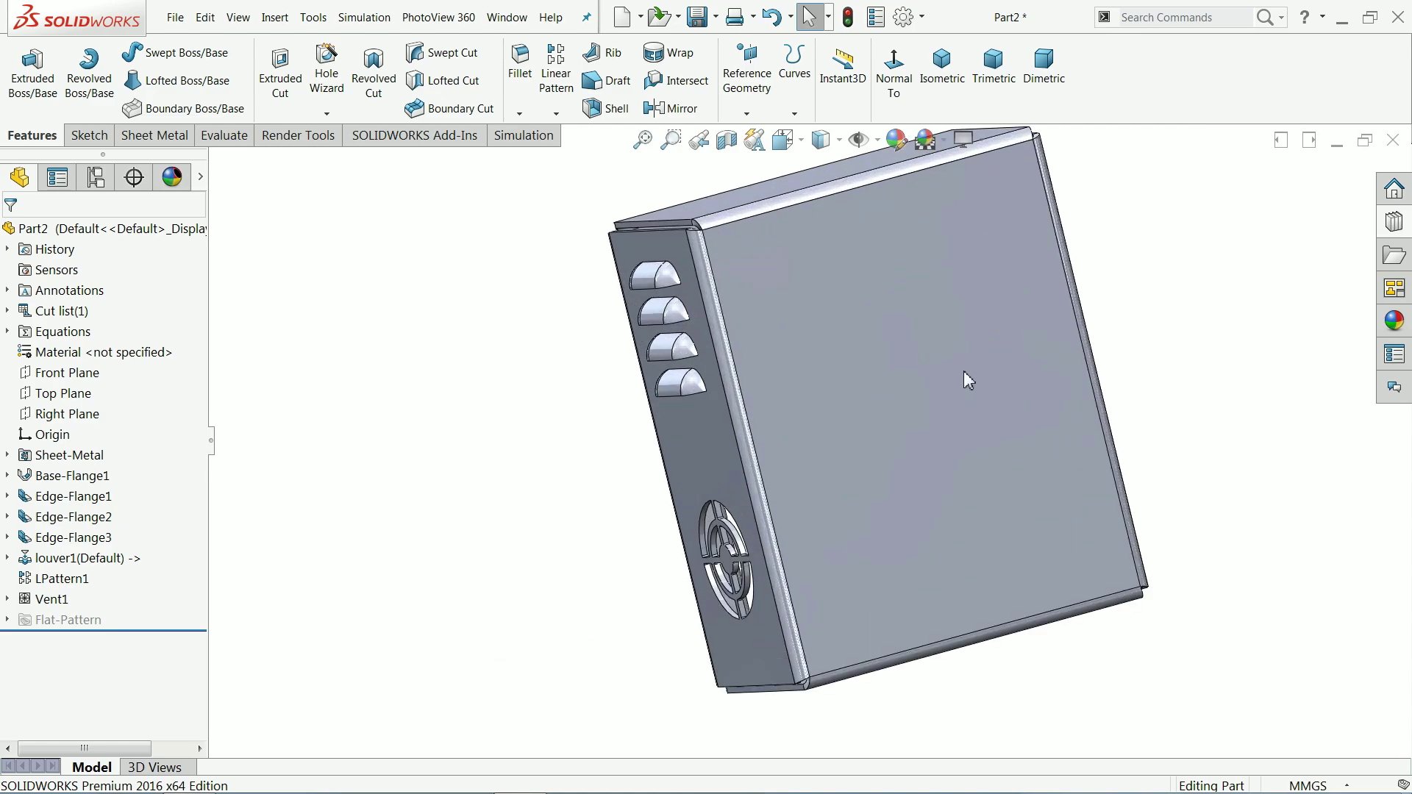
left_click(963, 370)
Step: Drag the counter sink emboss from Design Library forming tools > embosses onto the large front face
left_click(1236, 309)
left_click(1389, 224)
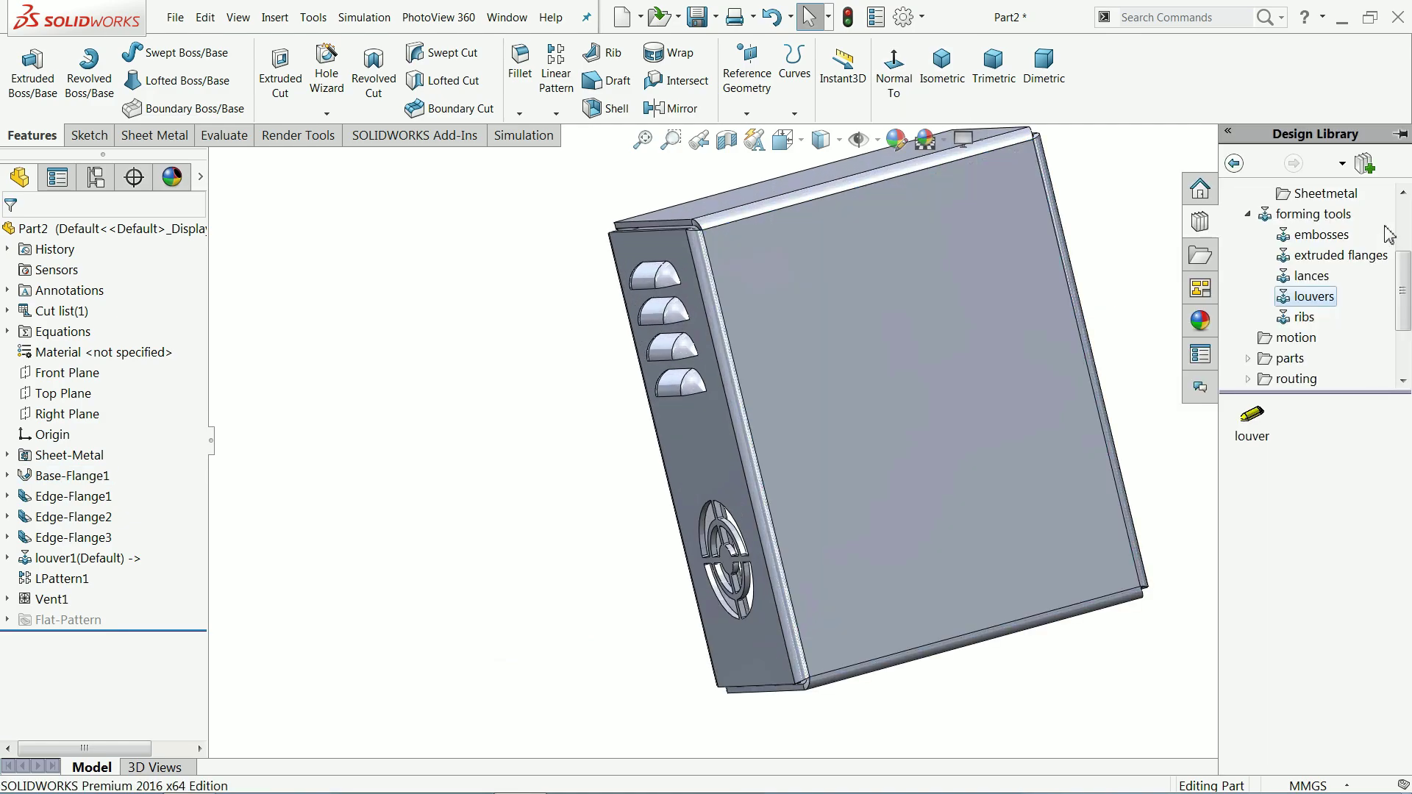
left_click(1317, 235)
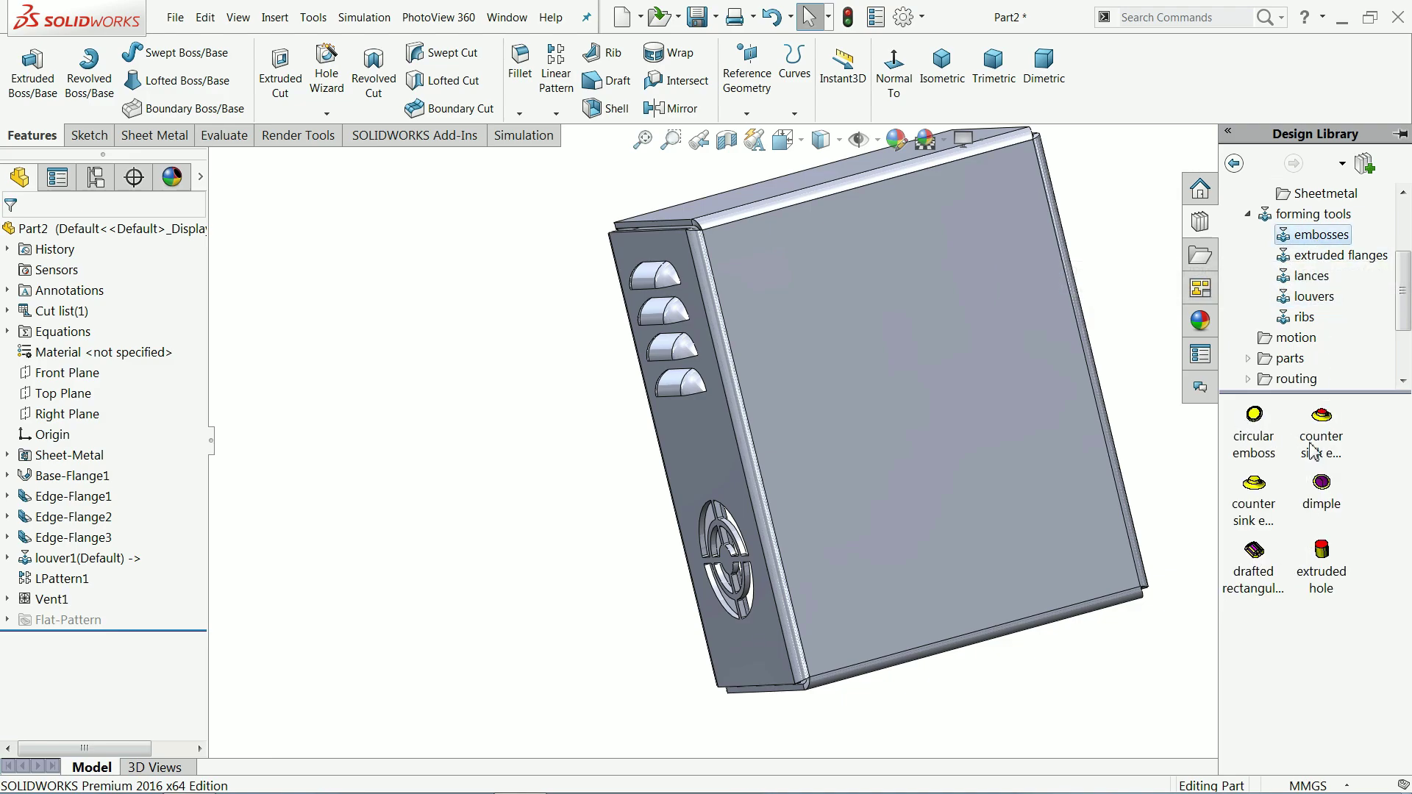
mouse_move(1324, 443)
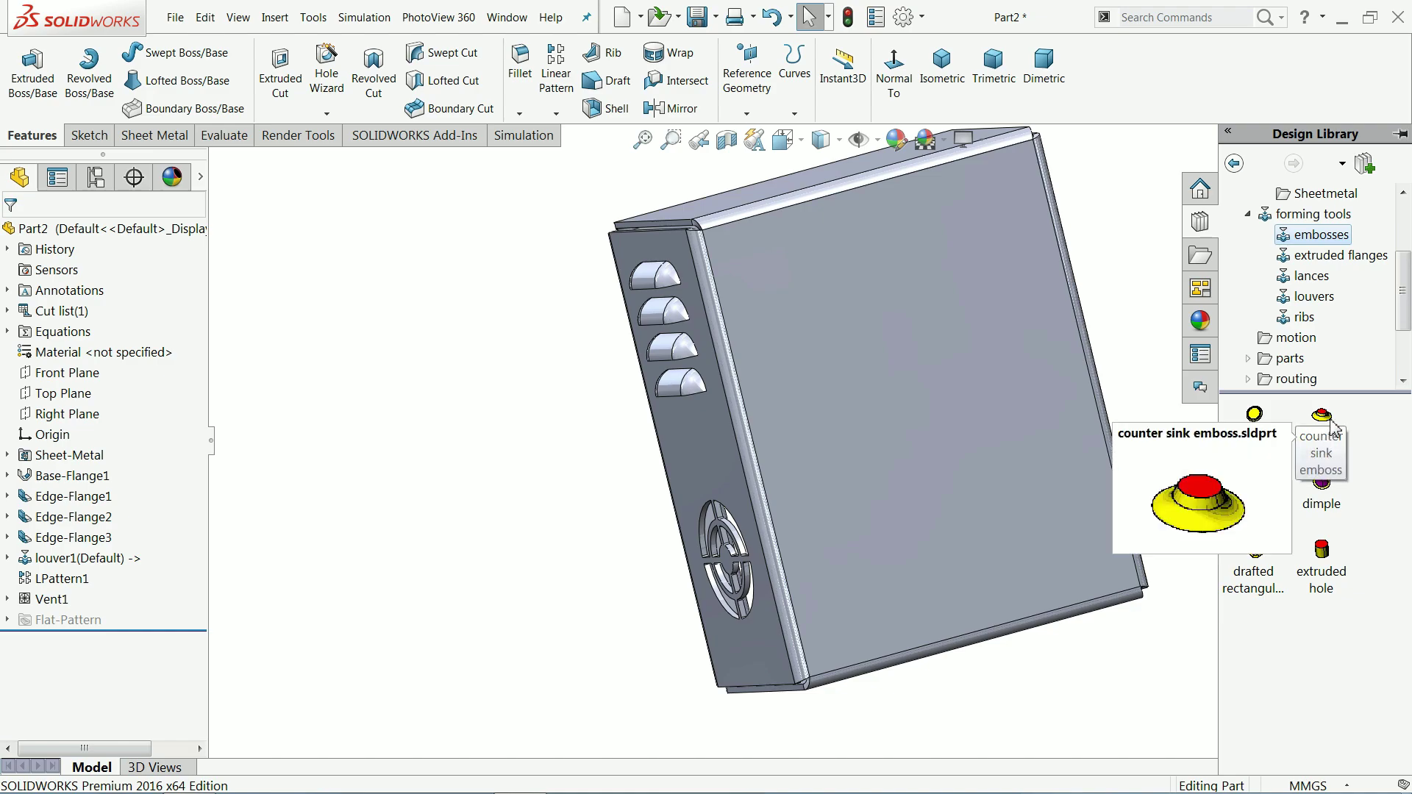
left_click_drag(1326, 424, 983, 281)
left_click_drag(971, 223, 971, 223)
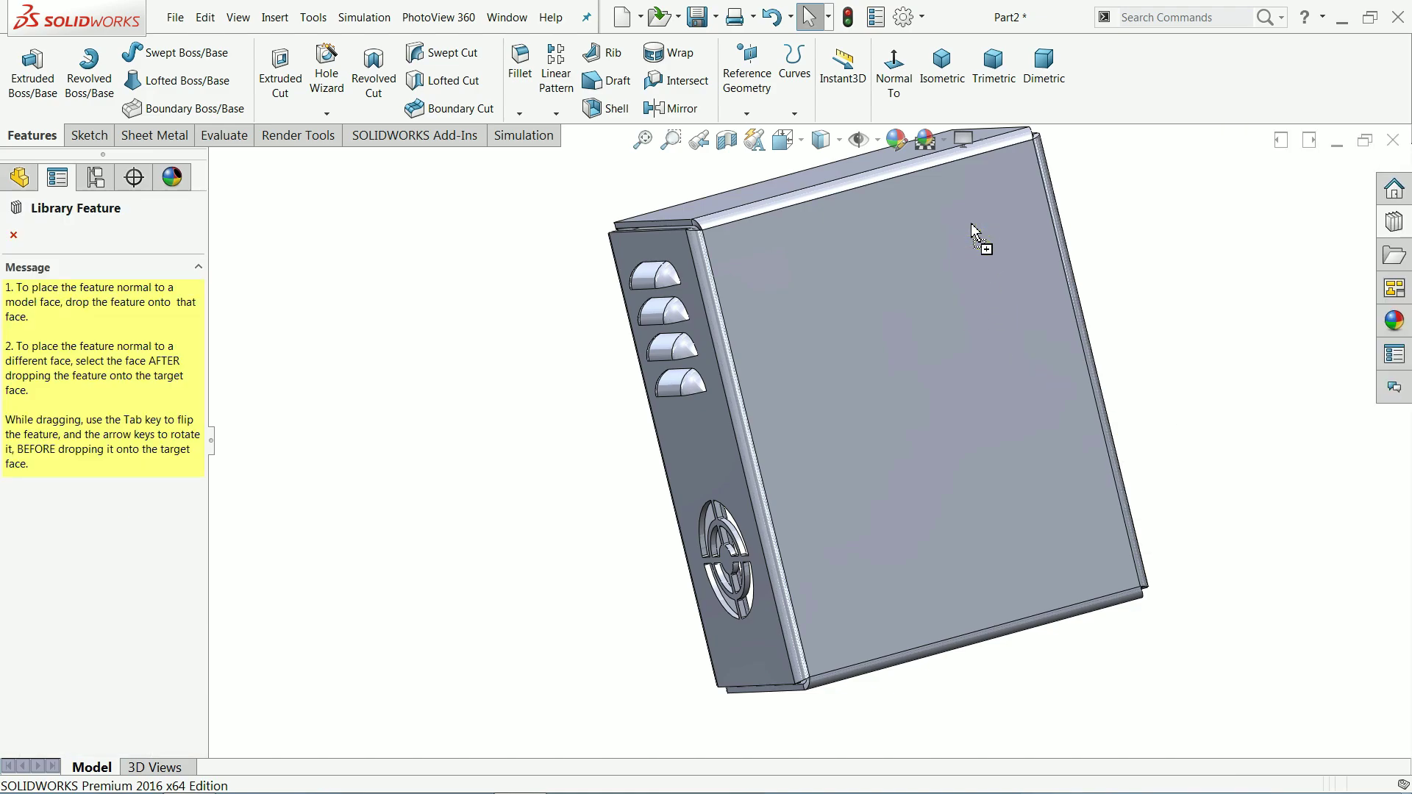
middle_click_drag(1079, 257, 1068, 314)
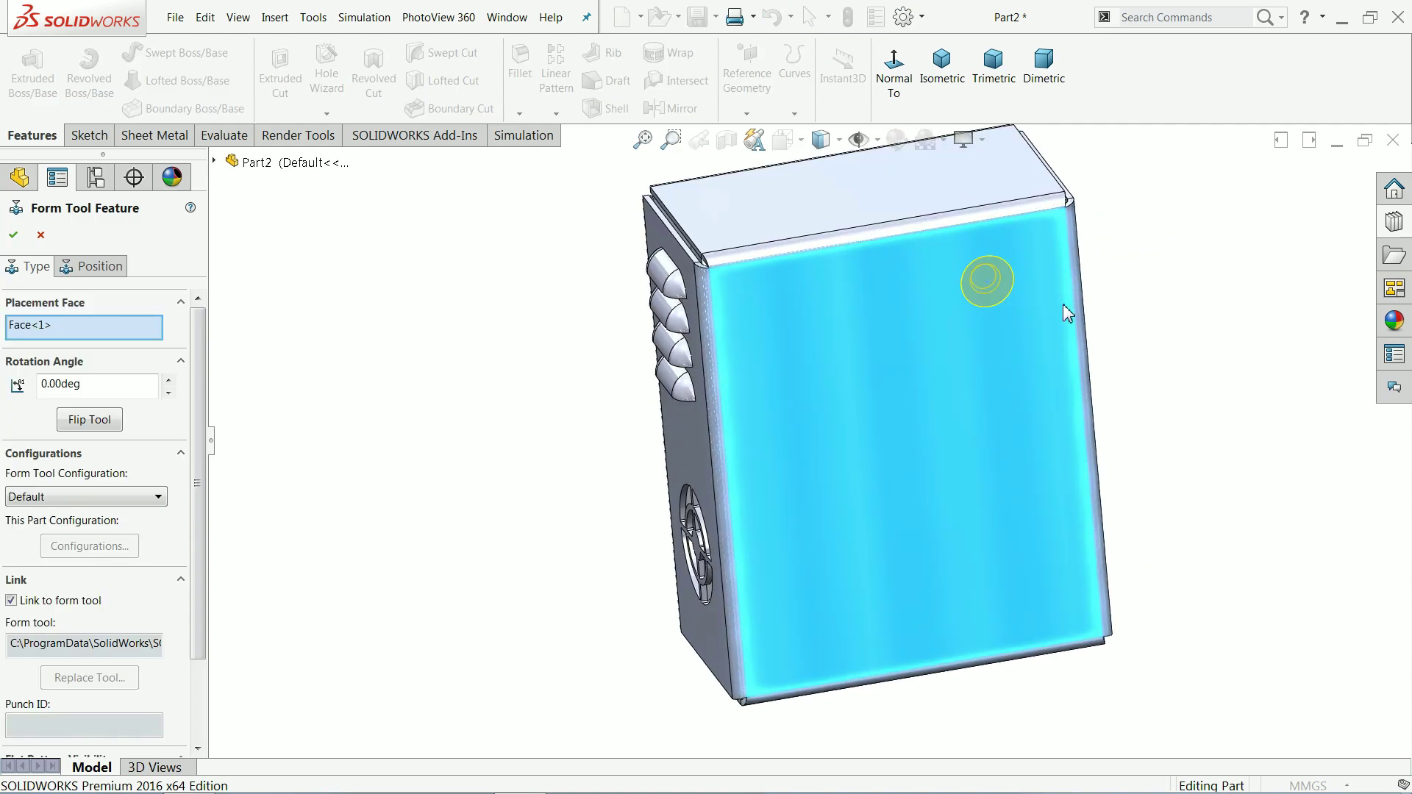
Step: On the Position tab, dimension the emboss centre 20 mm from the top edge
left_click(92, 267)
scroll(1097, 306, "down", 4)
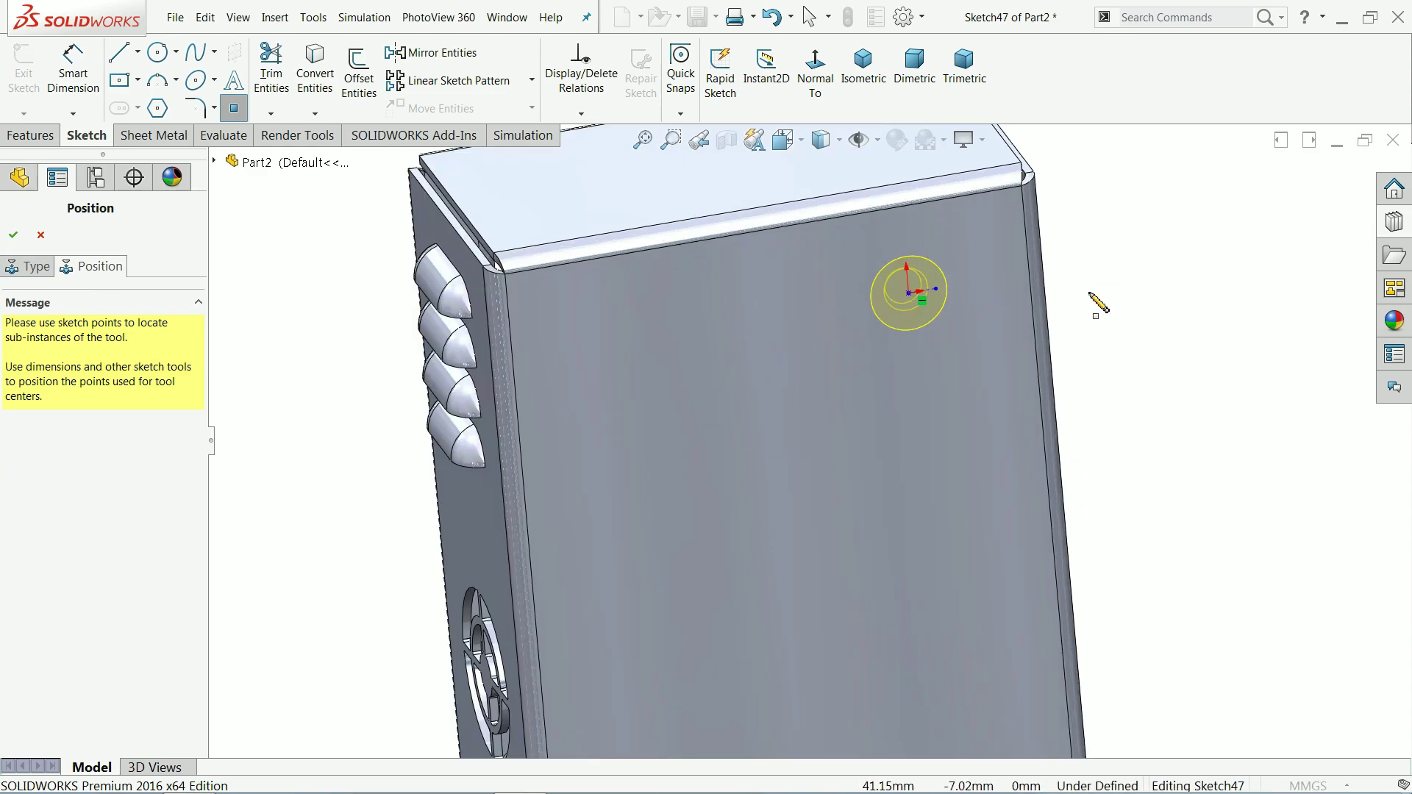
left_click(72, 81)
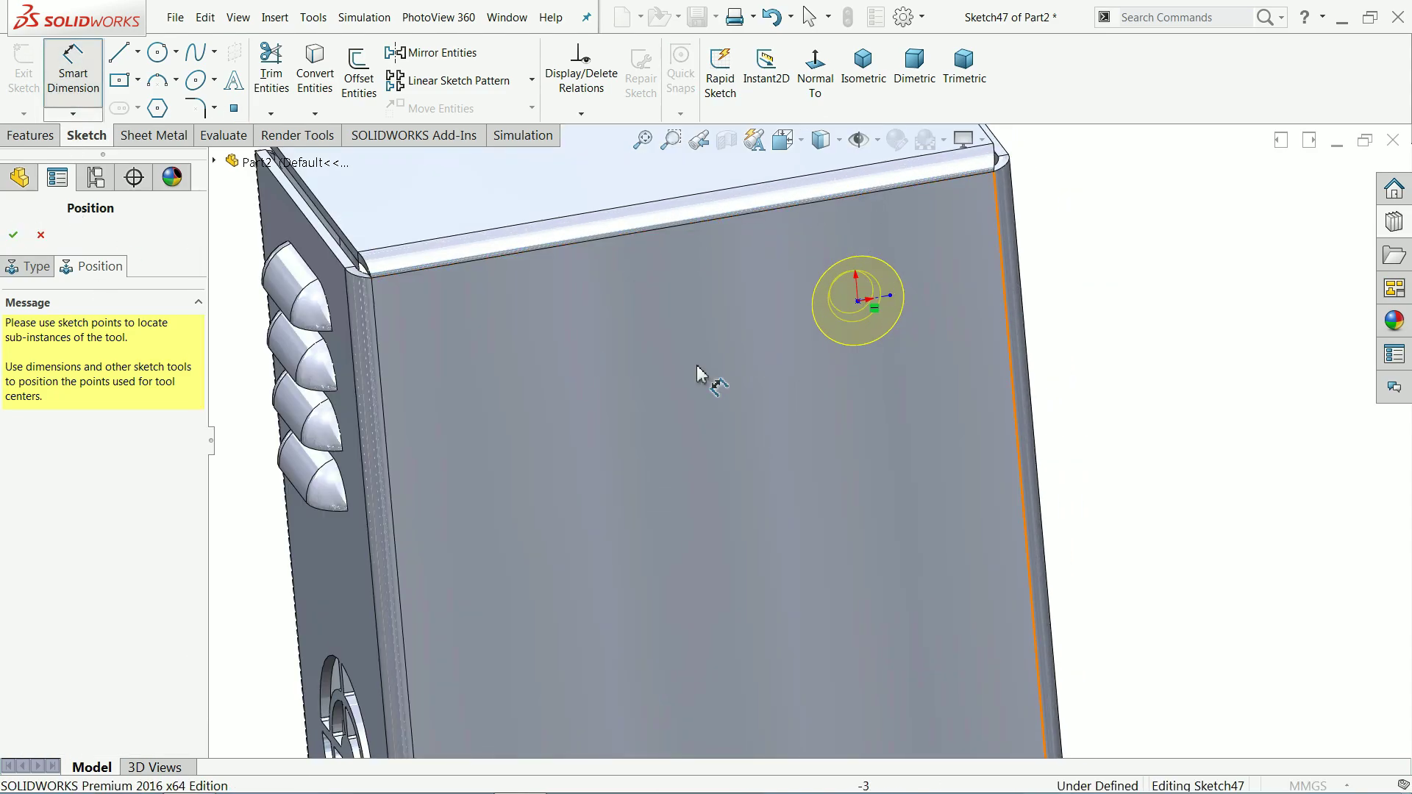
left_click(858, 302)
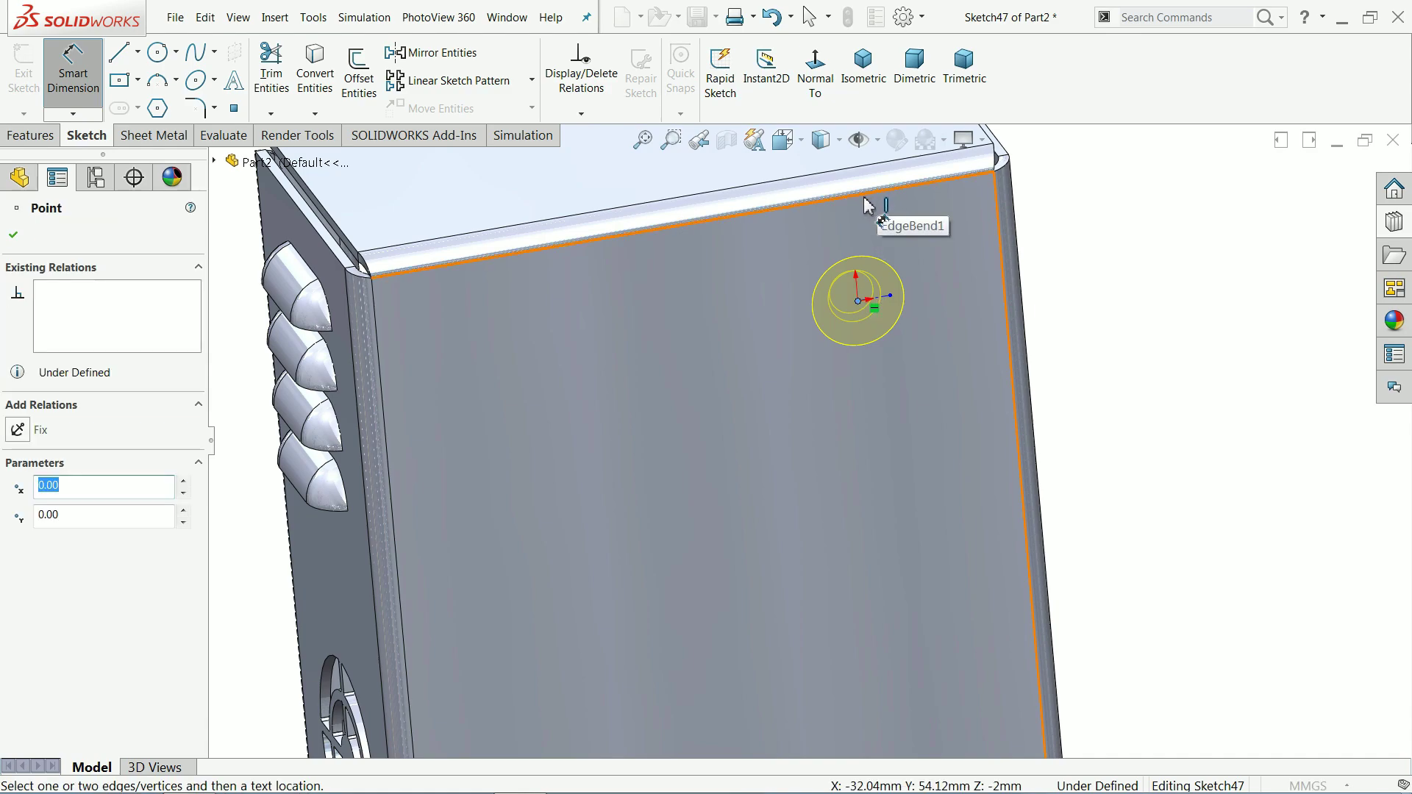
left_click(864, 204)
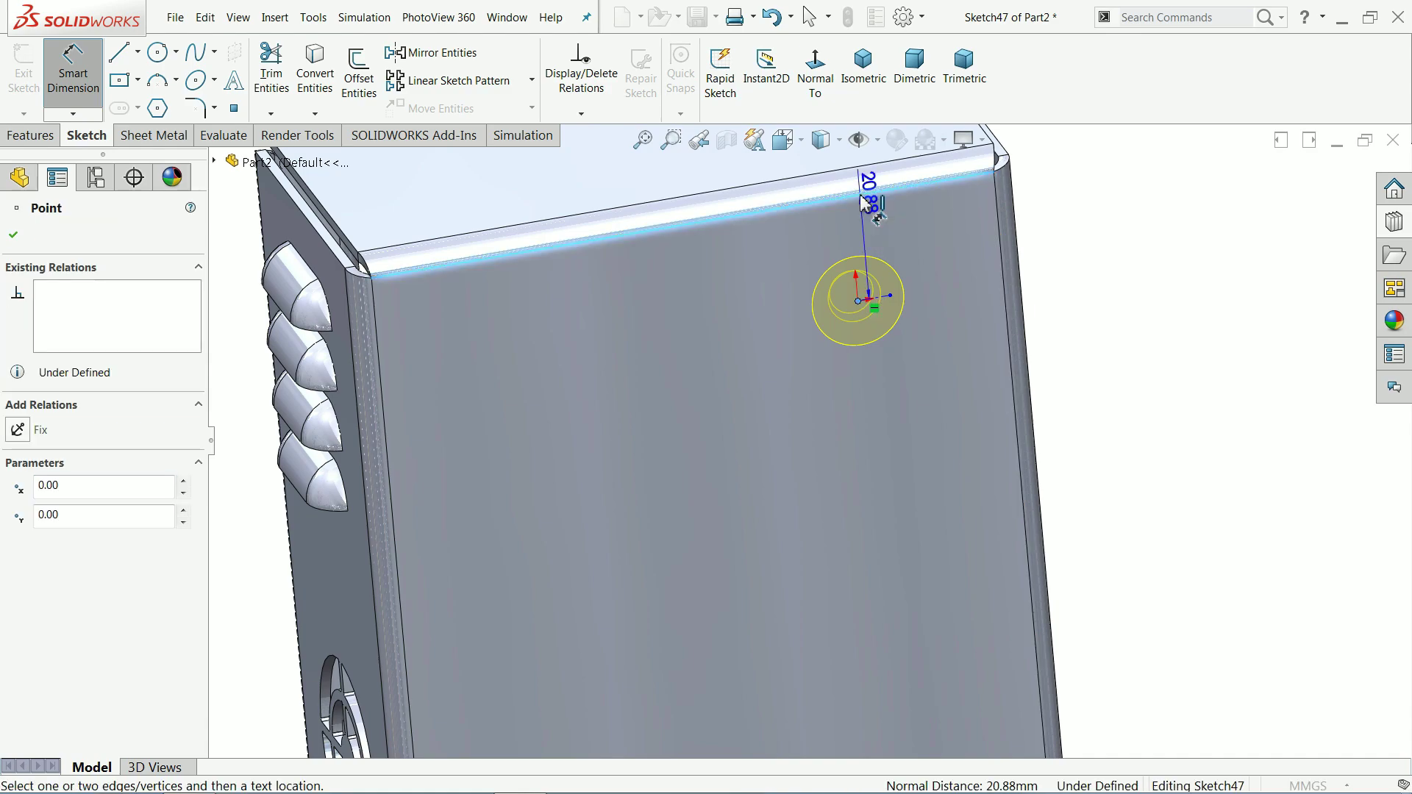
left_click(1106, 214)
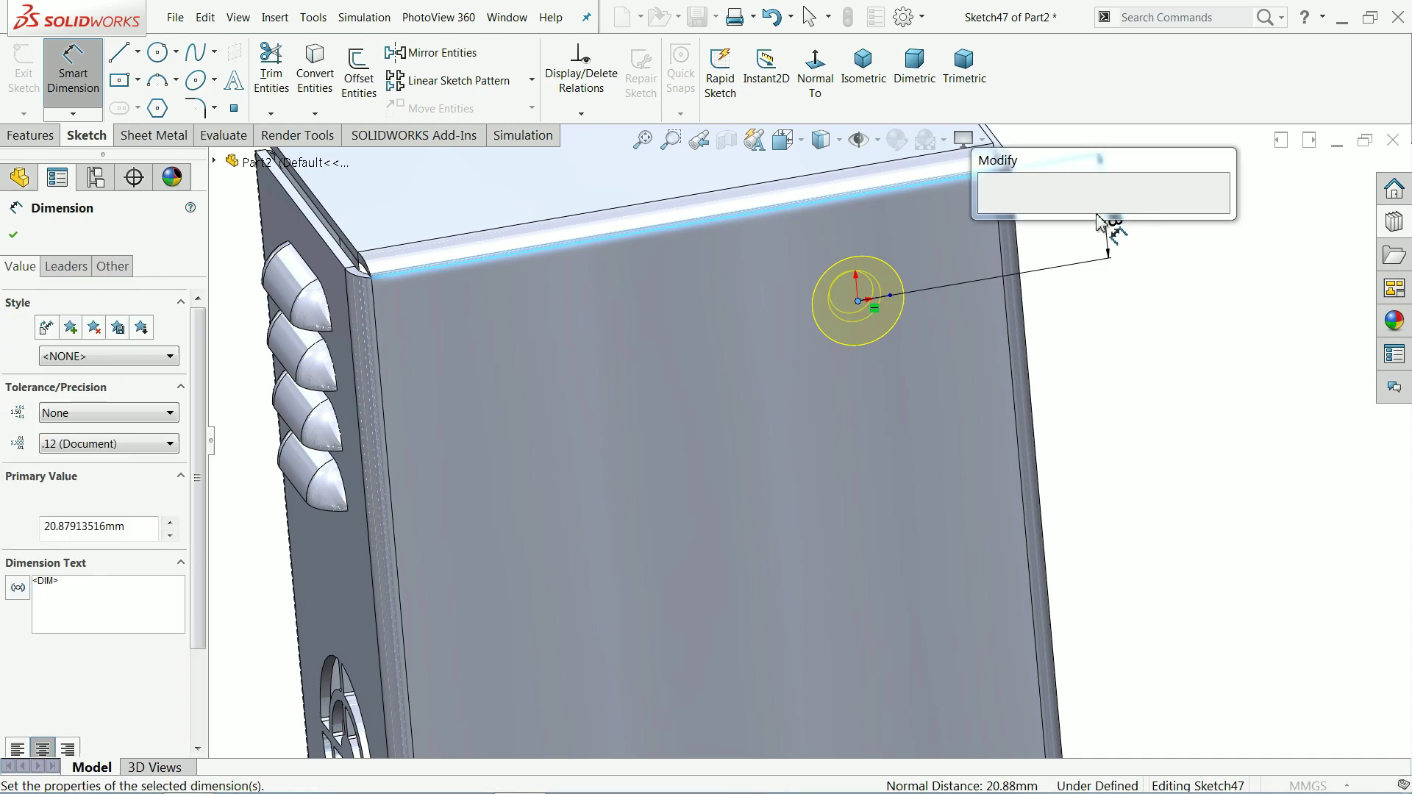
type("20")
left_click(993, 213)
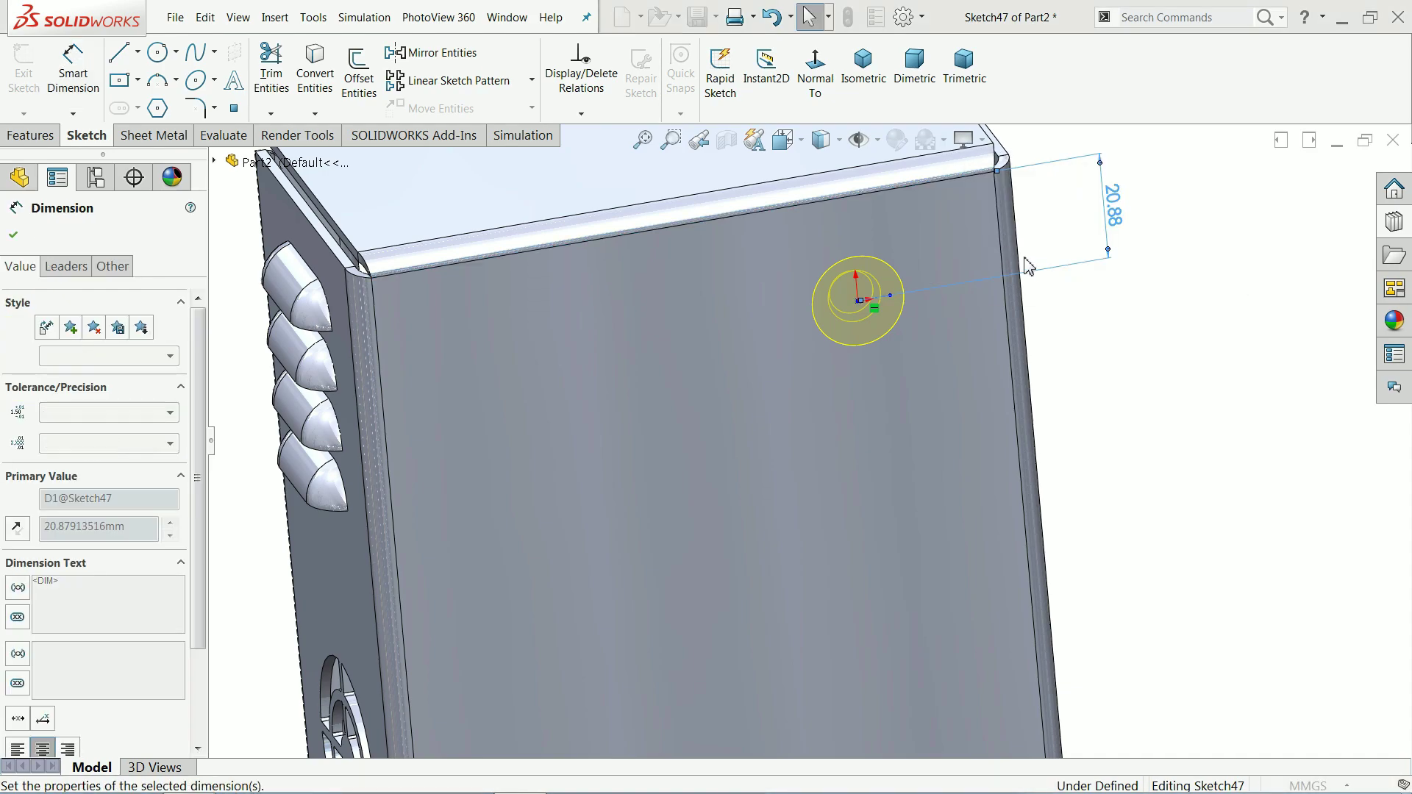
Step: Dimension the emboss centre 20 mm from the side edge and confirm the placement
left_click(1000, 225)
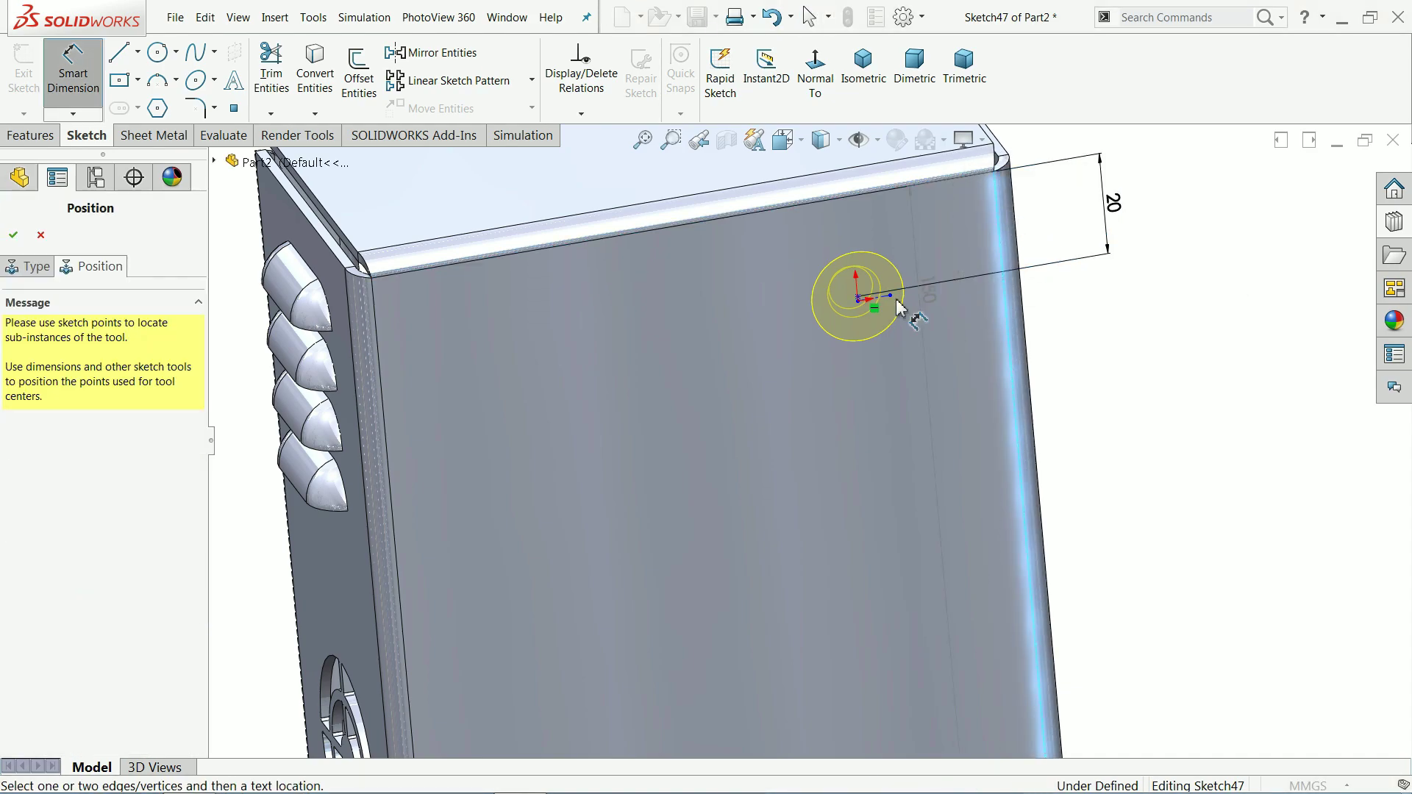
left_click(858, 298)
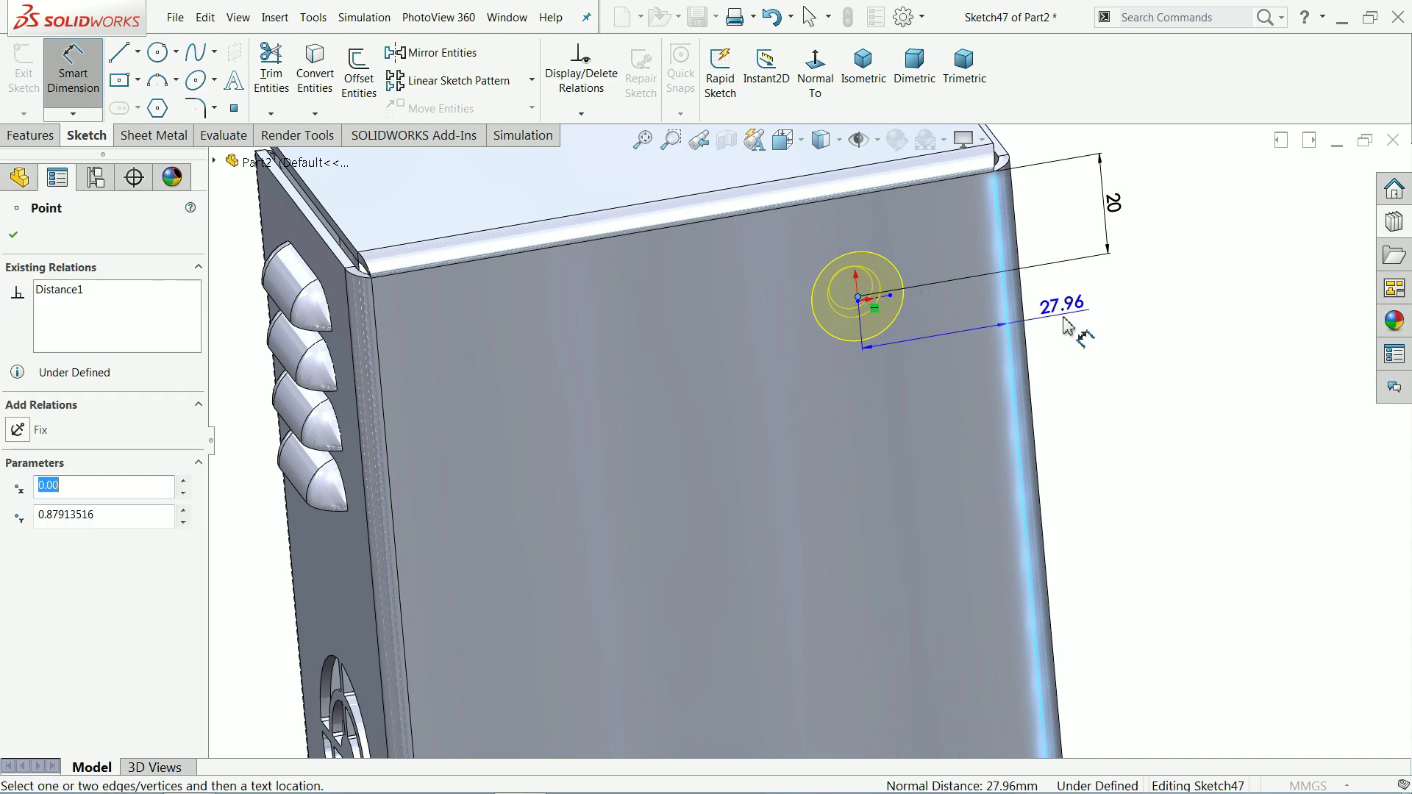
left_click(1068, 324)
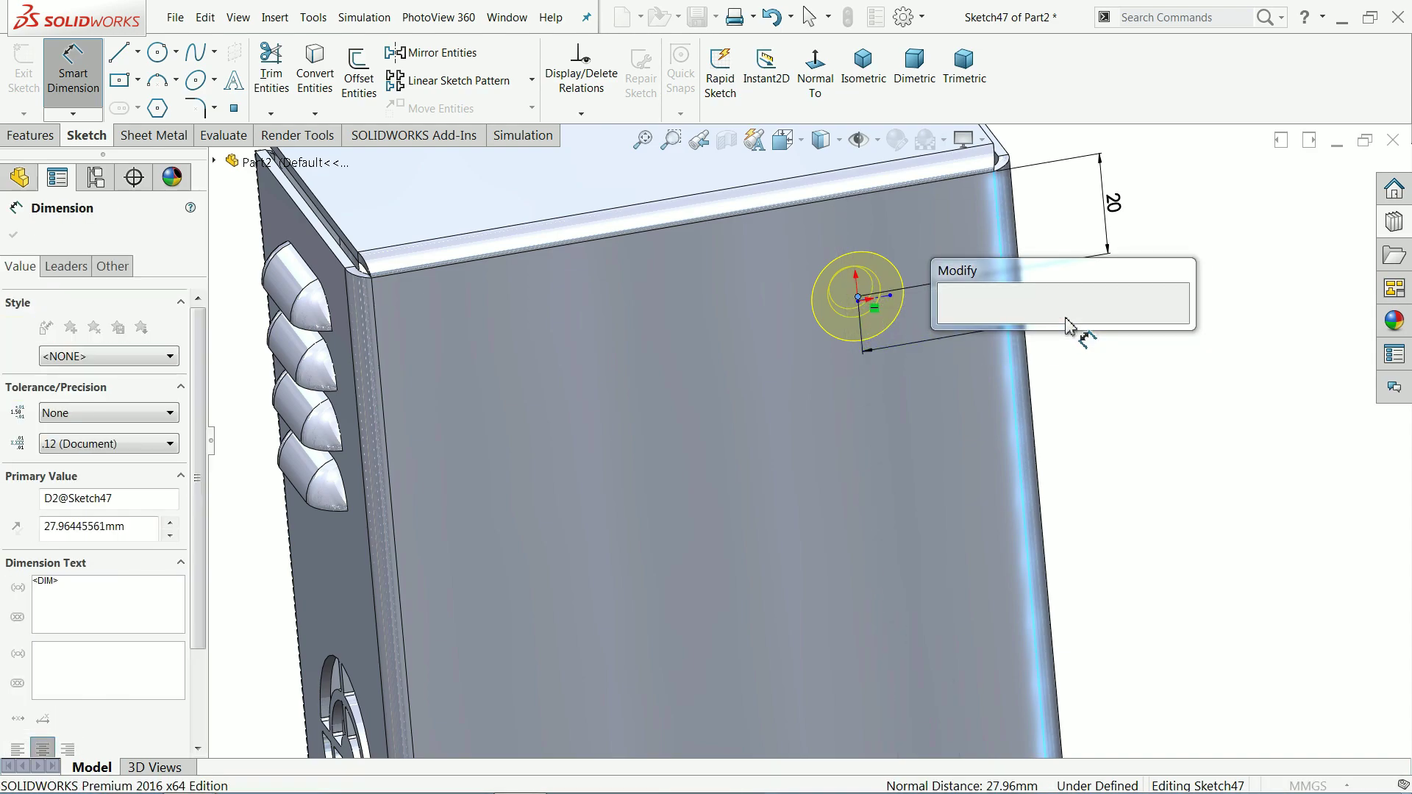
type("20")
left_click(950, 321)
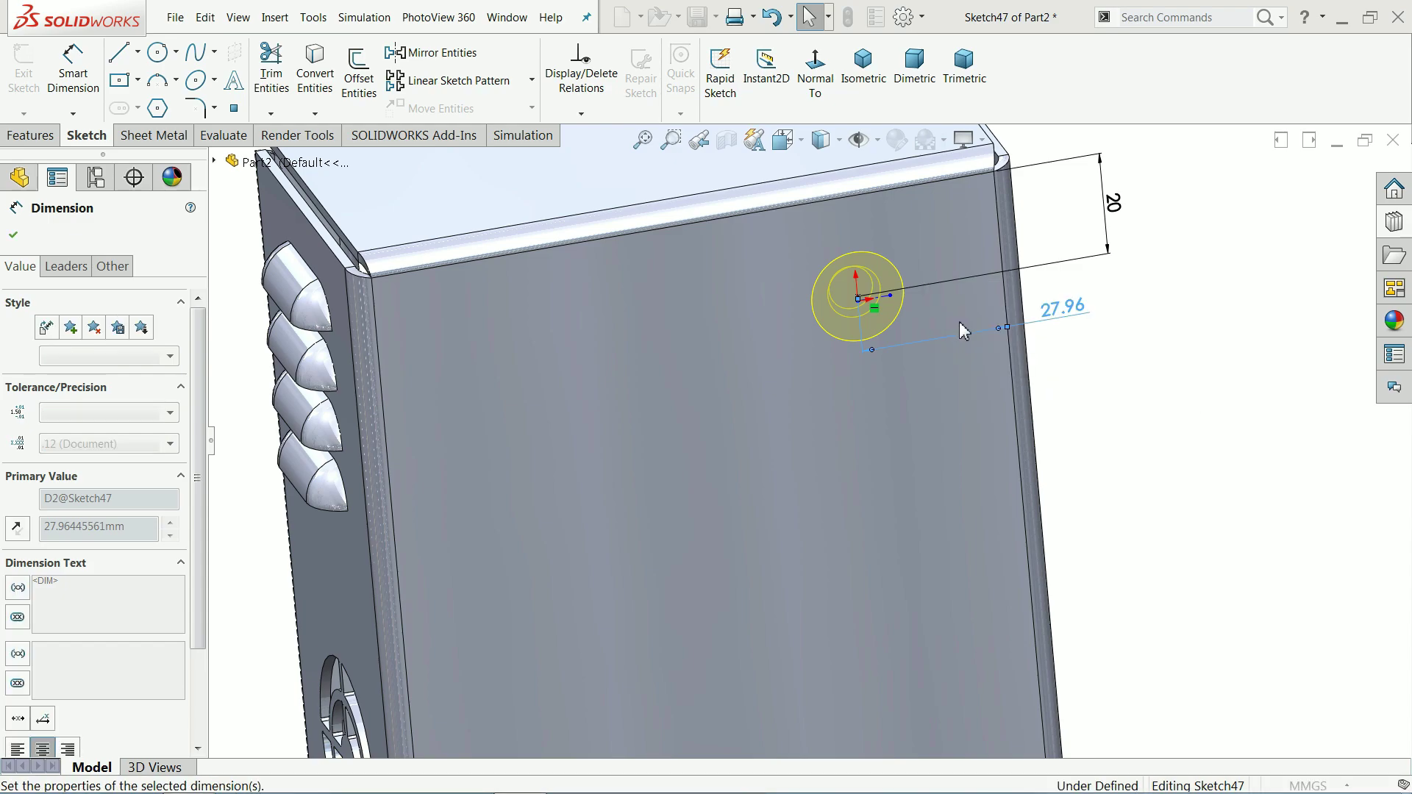
scroll(1004, 331, "up", 3)
scroll(814, 561, "up", 2)
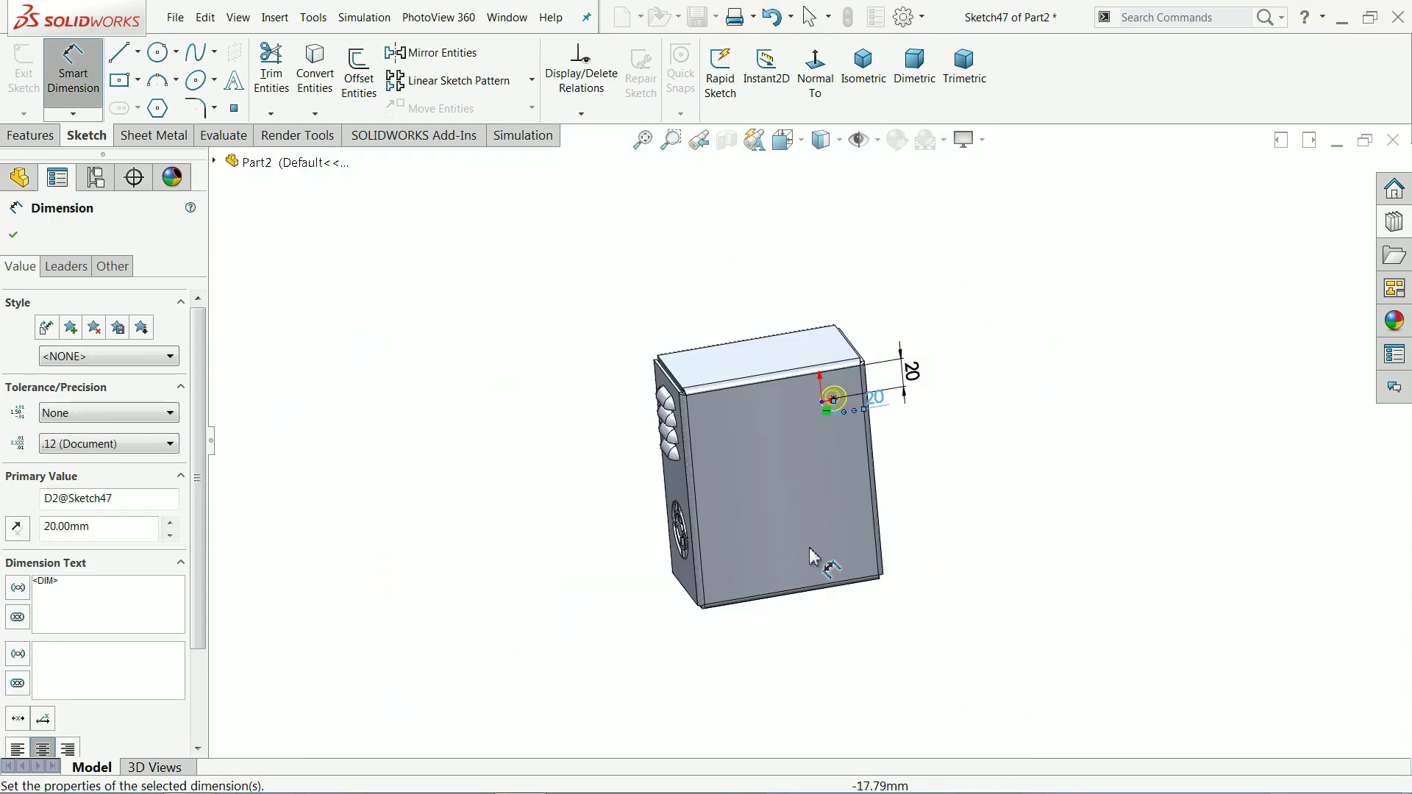
scroll(795, 413, "down", 4)
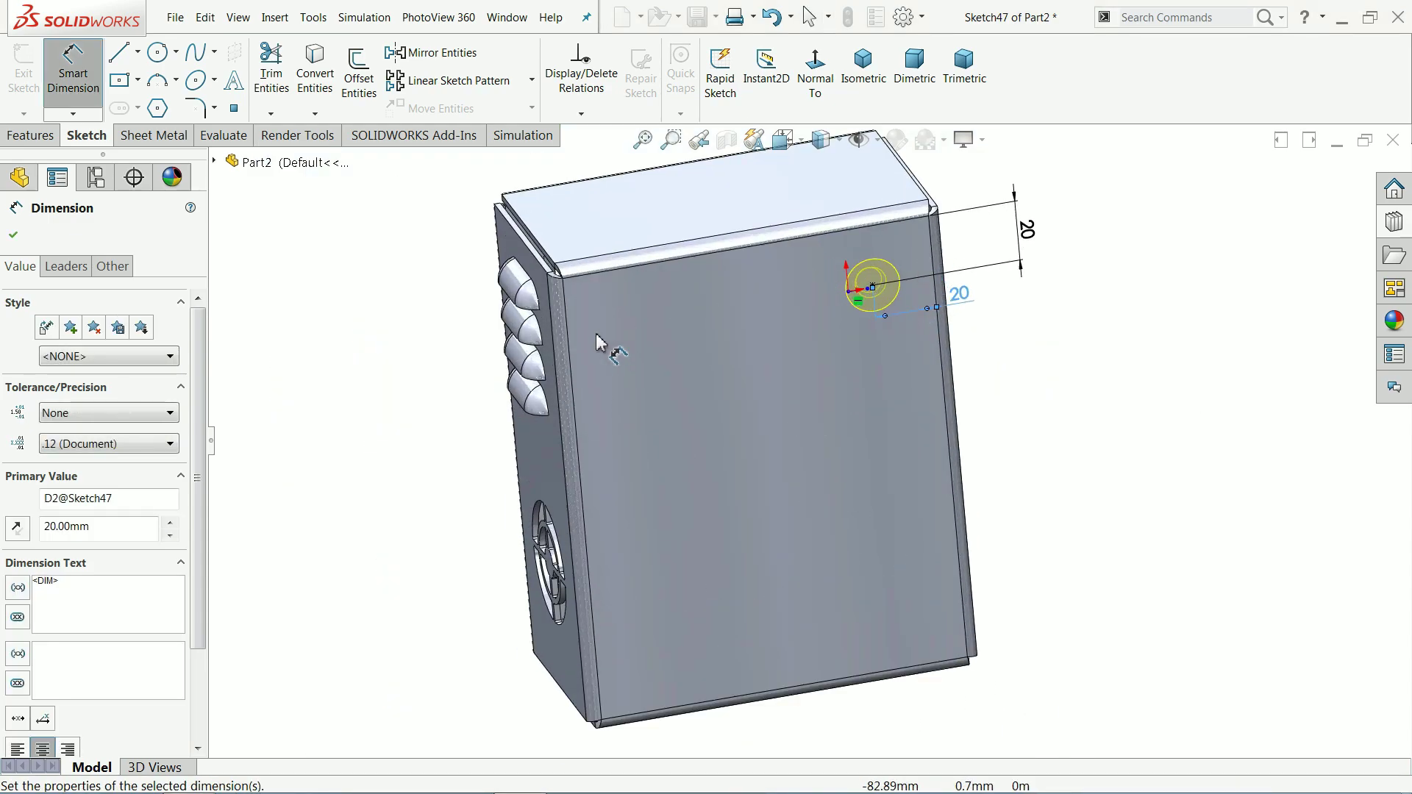
left_click(13, 235)
left_click(14, 235)
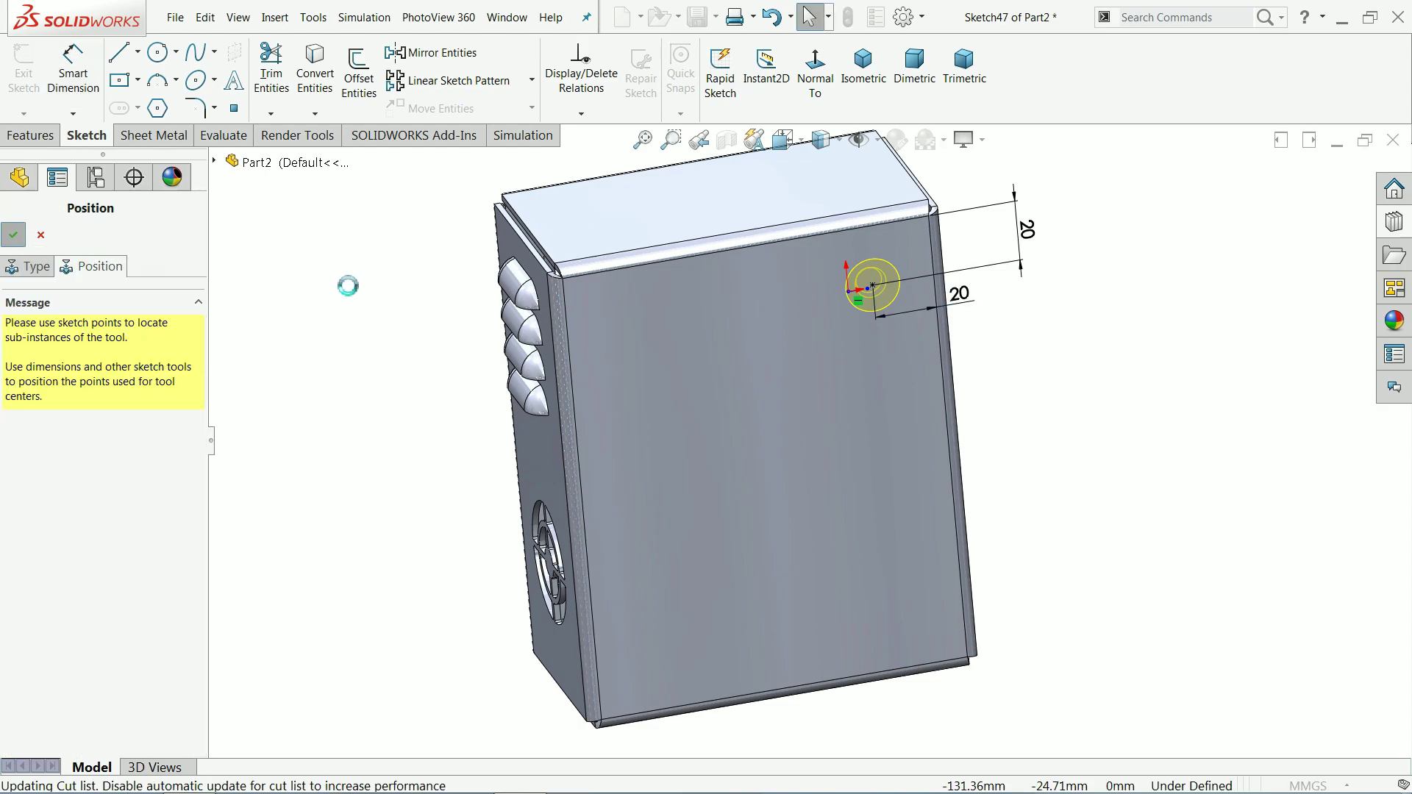
Step: Start a linear pattern of counter sink emboss1 along the top edge: 2 instances, 80 mm apart
scroll(845, 337, "down", 2)
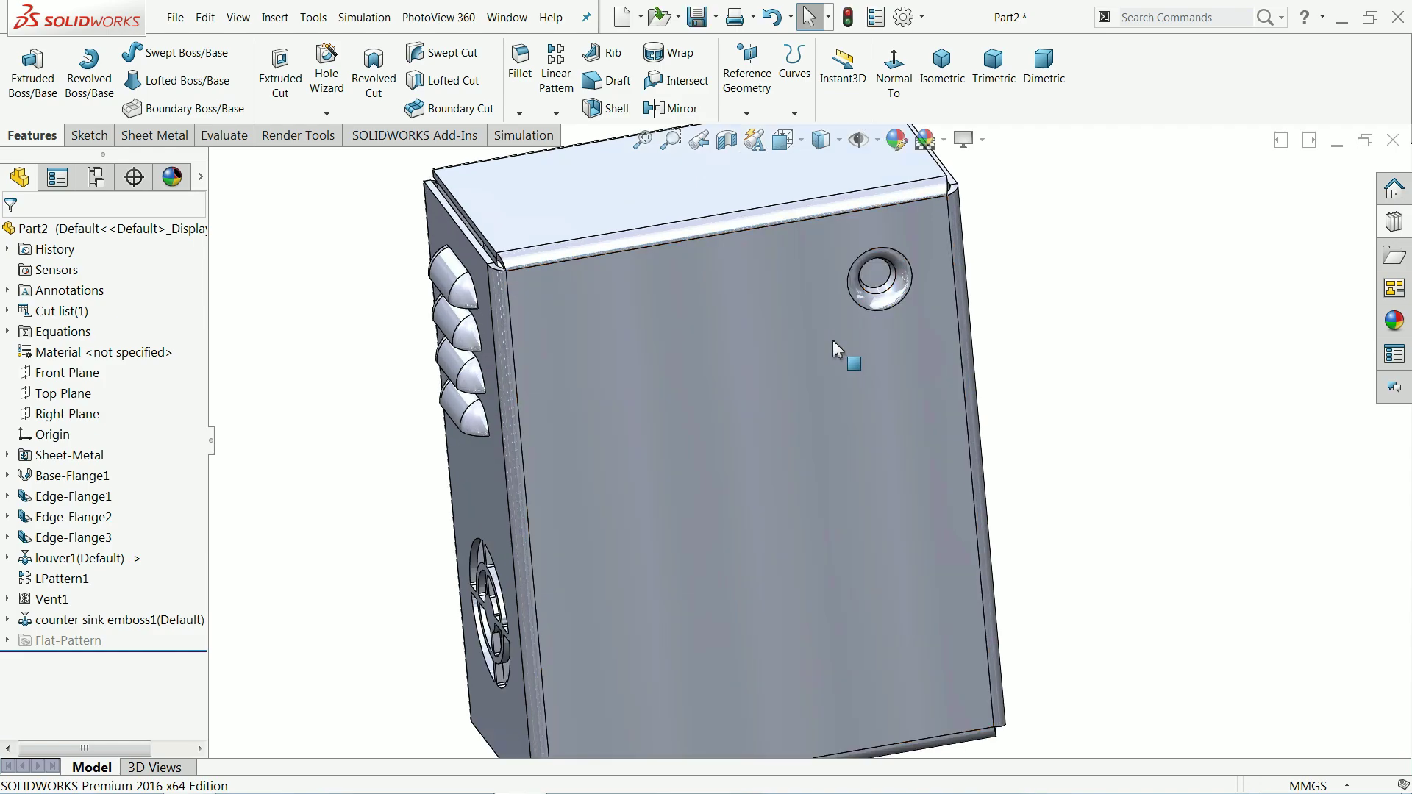
middle_click_drag(853, 352, 698, 198)
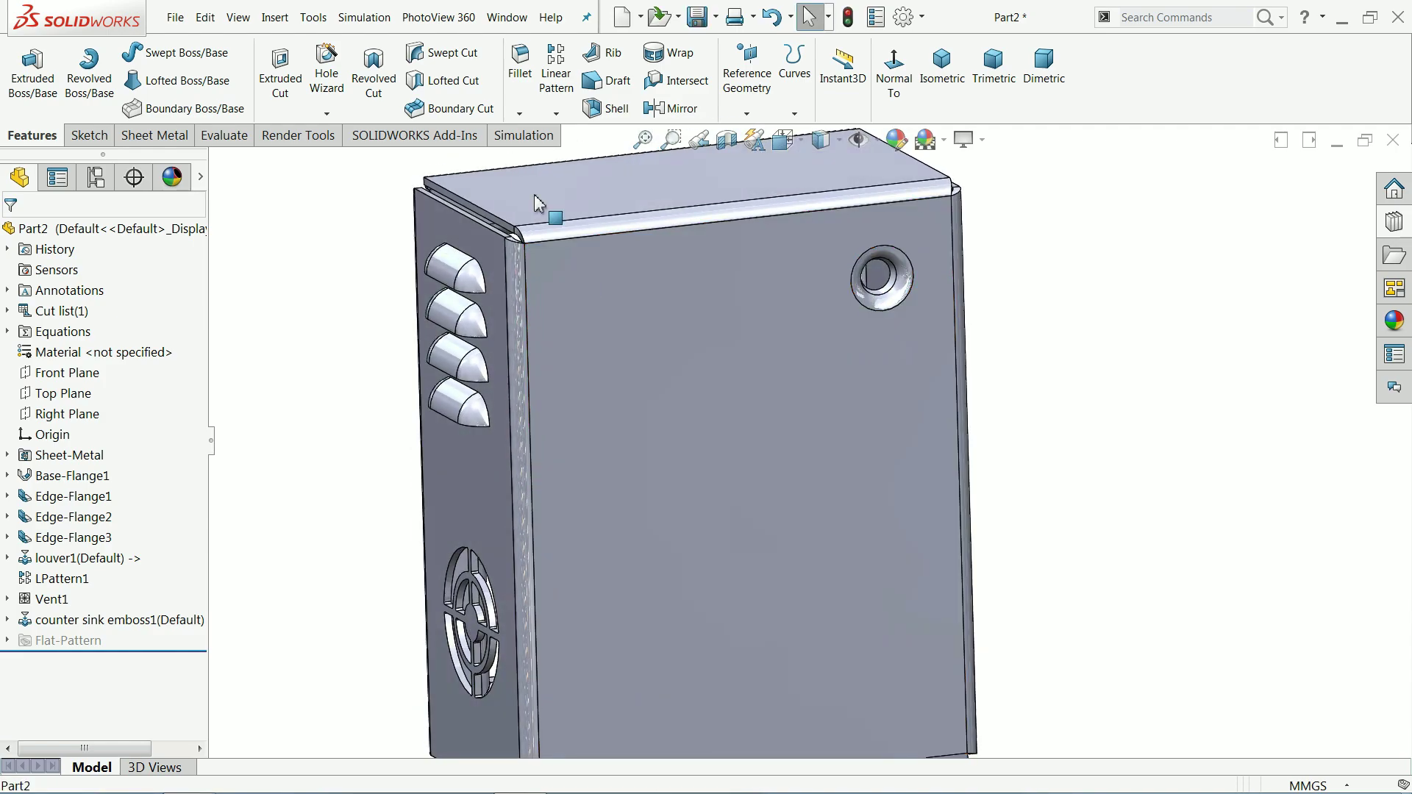
left_click(562, 120)
left_click(592, 130)
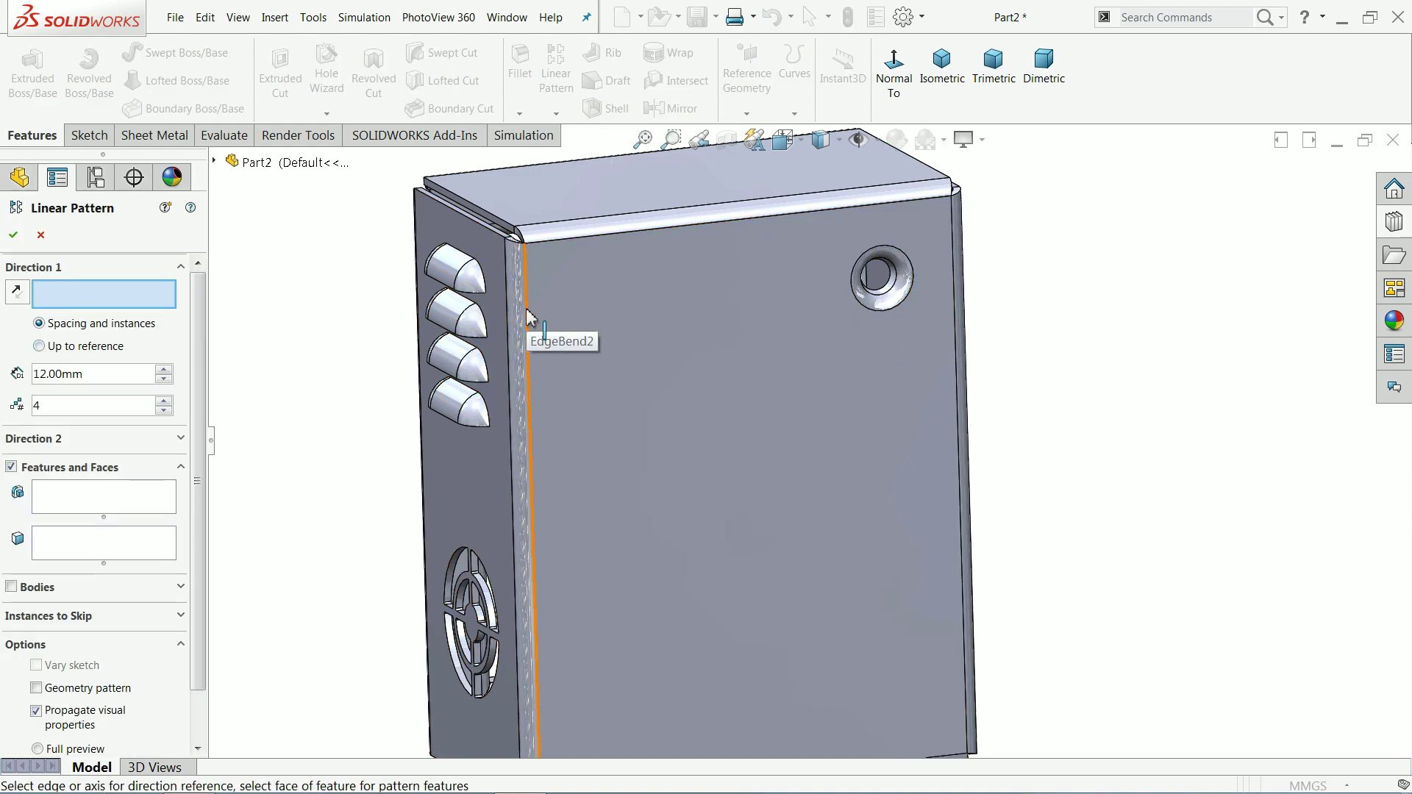
left_click(599, 243)
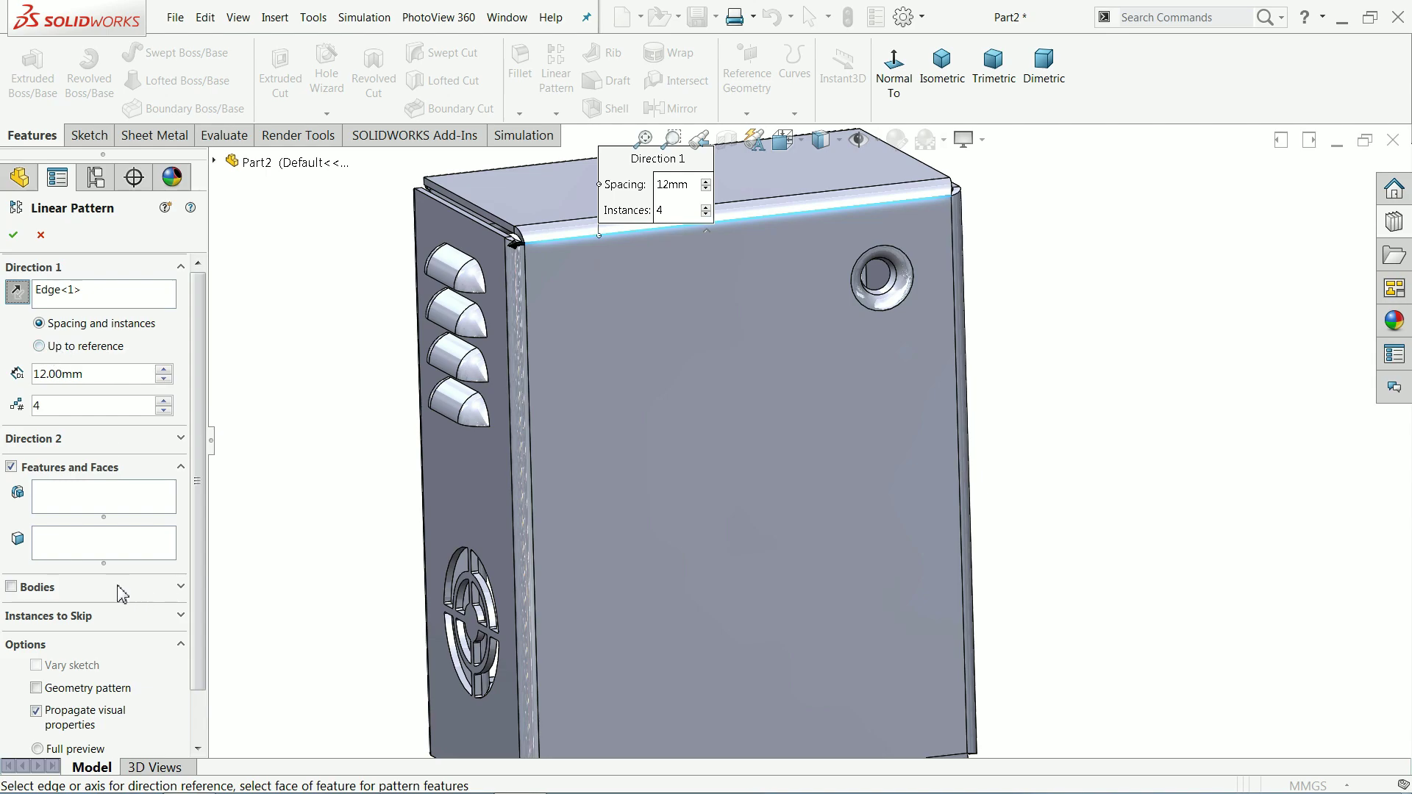
left_click(102, 502)
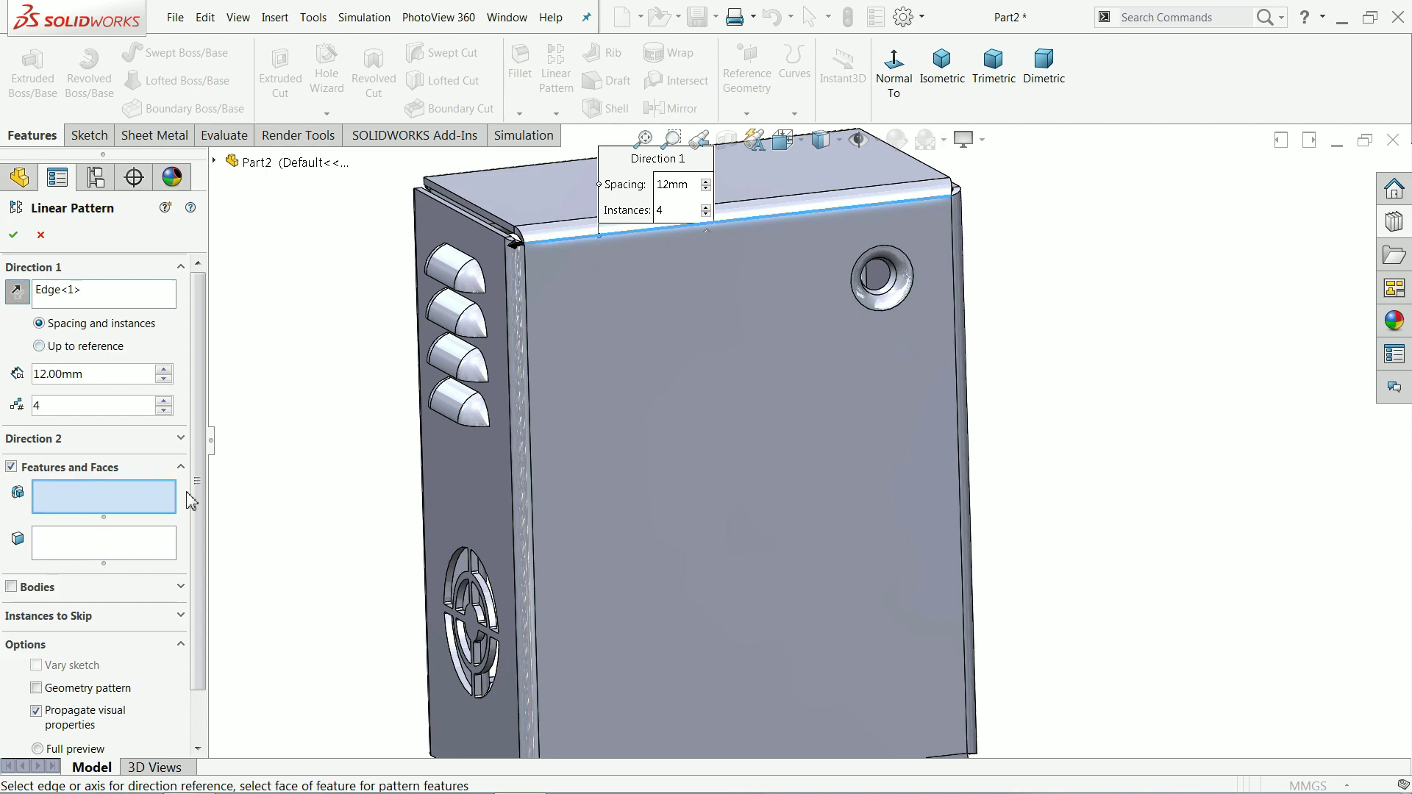
left_click(892, 296)
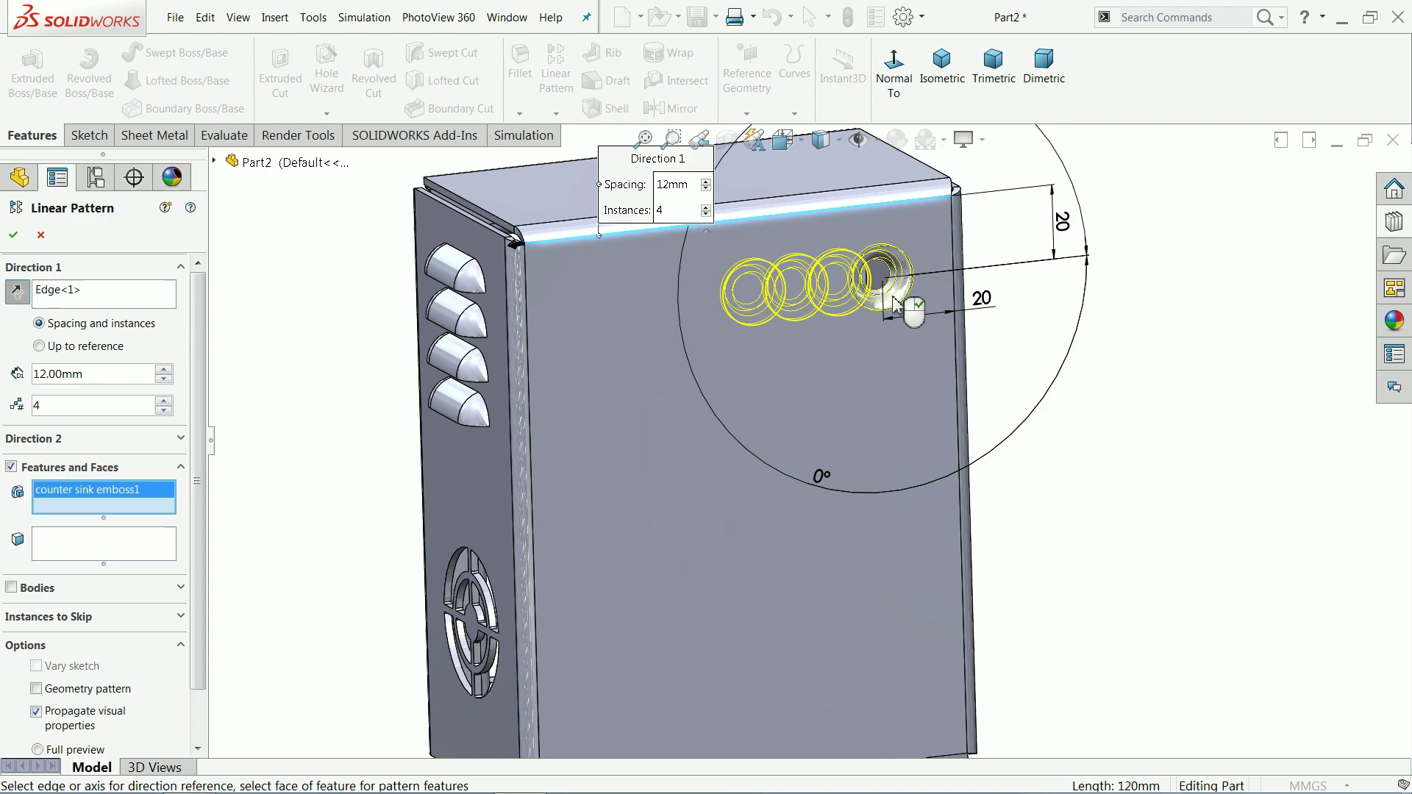
left_click(165, 410)
left_click(164, 410)
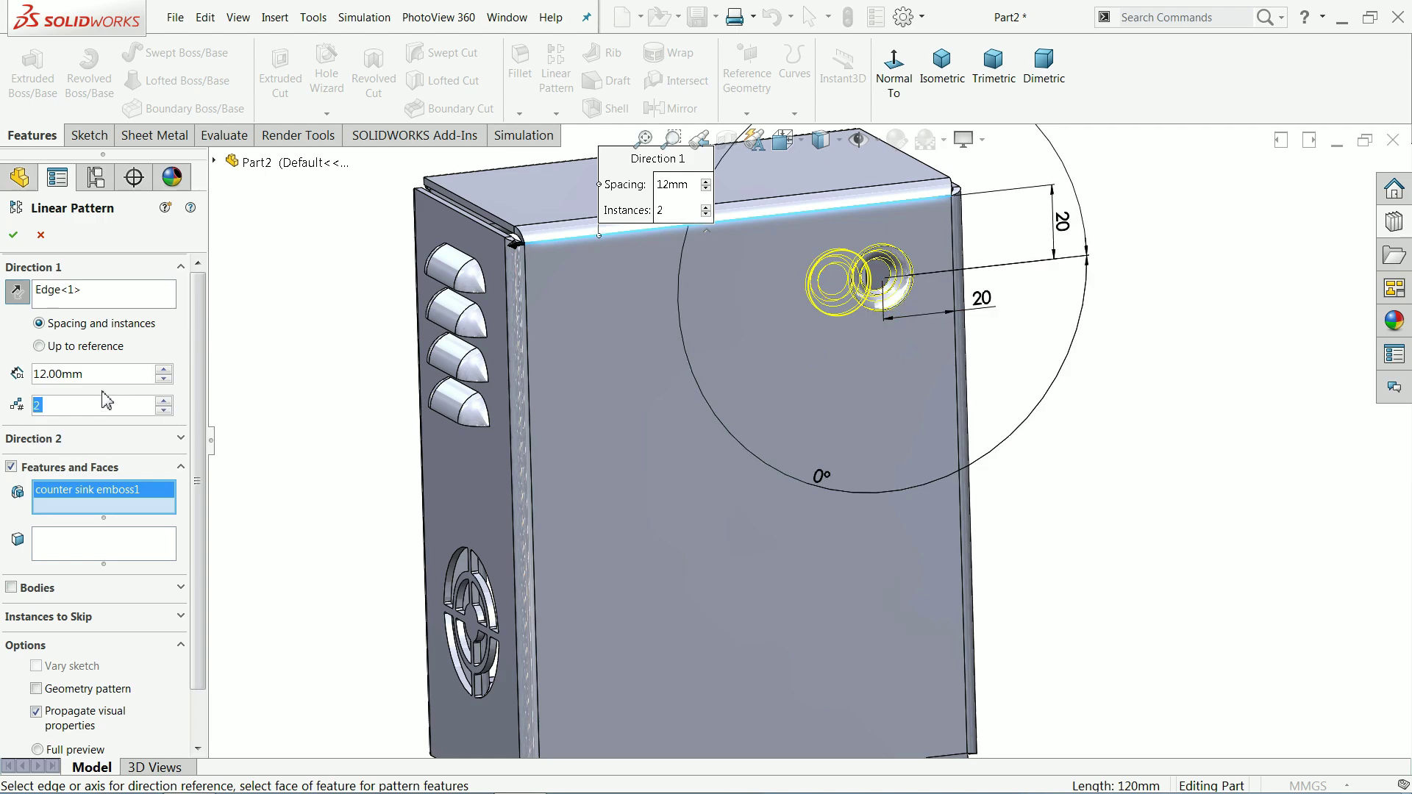
double_click(85, 374)
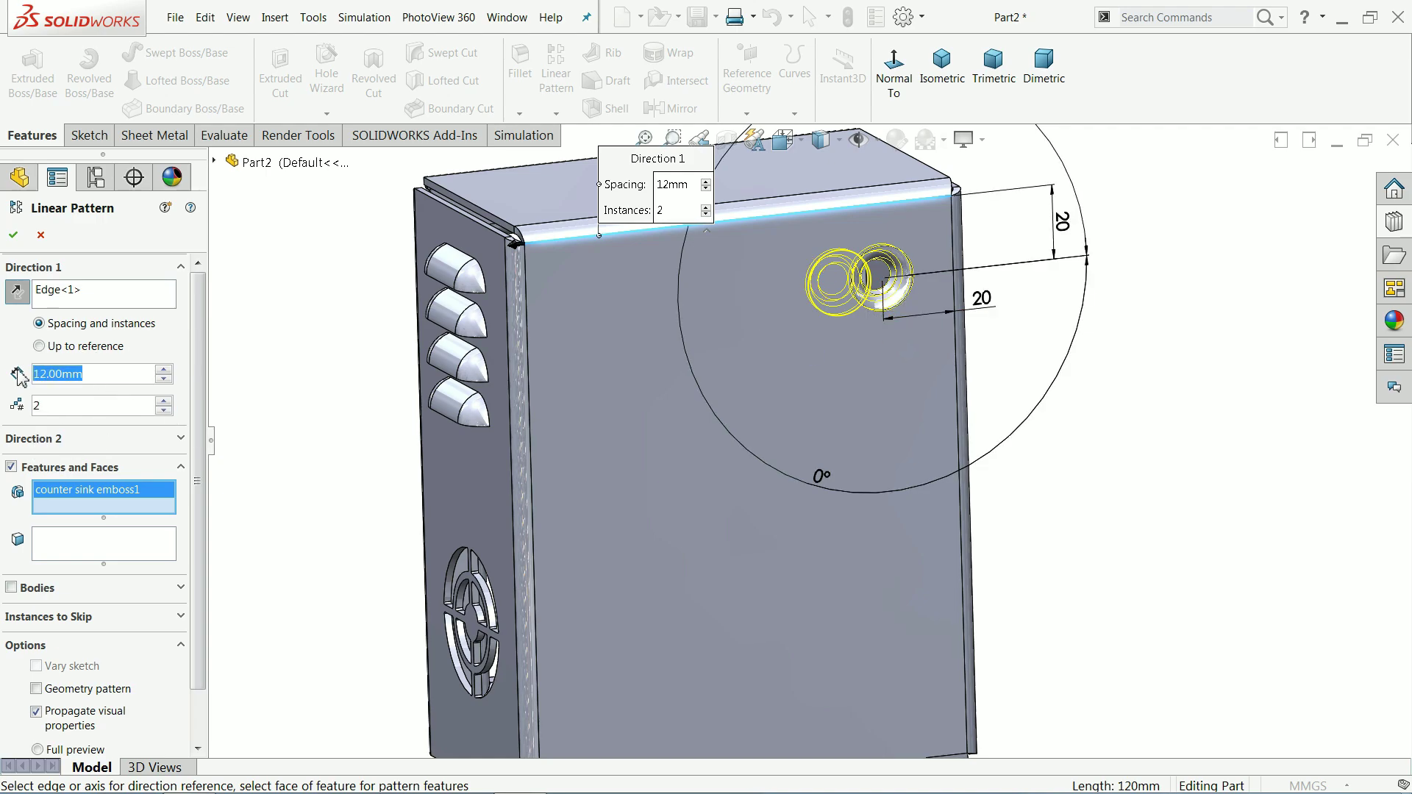
type("80")
key("Return")
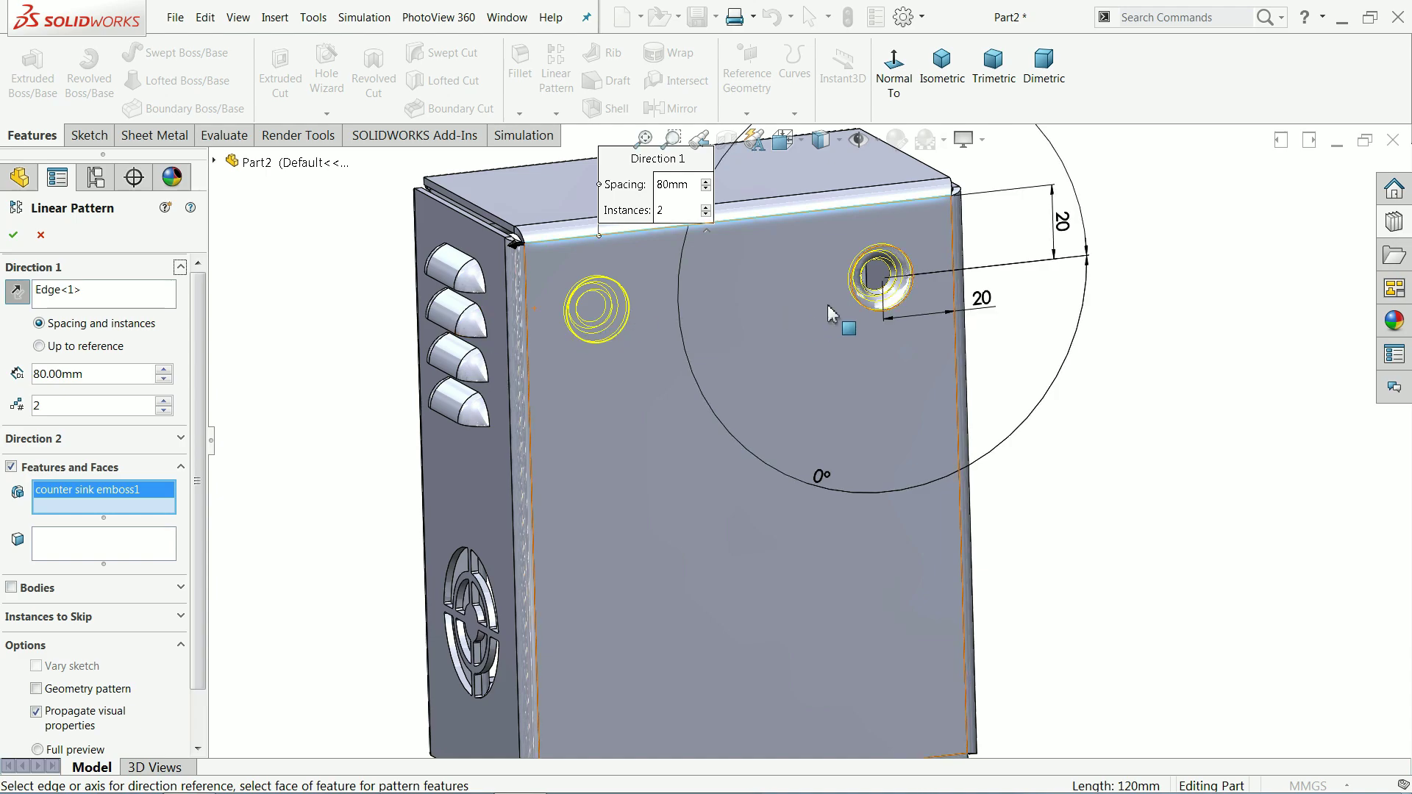
Step: Add the left side edge as Direction 2 with 110 mm spacing and 2 instances
scroll(193, 456, "down", 2)
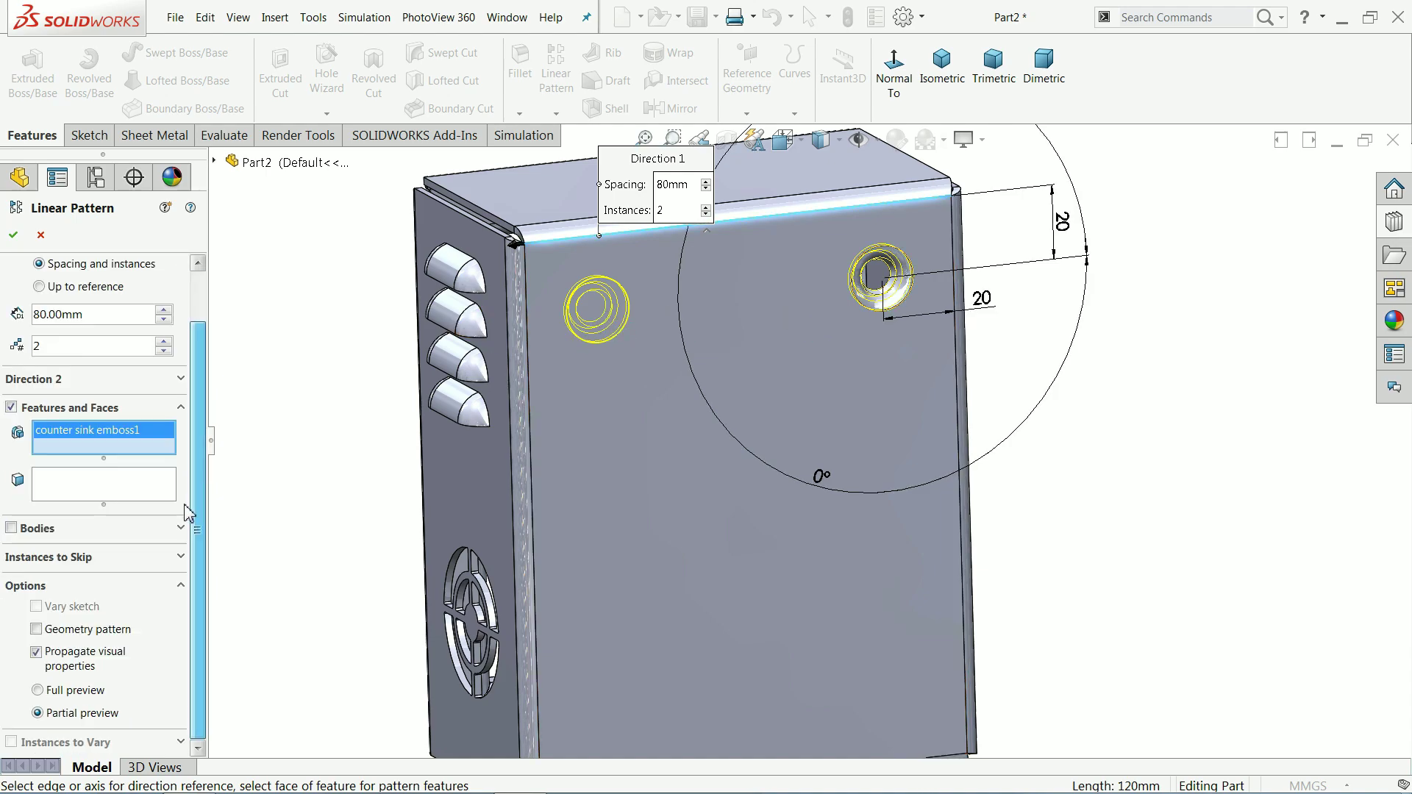
left_click(171, 380)
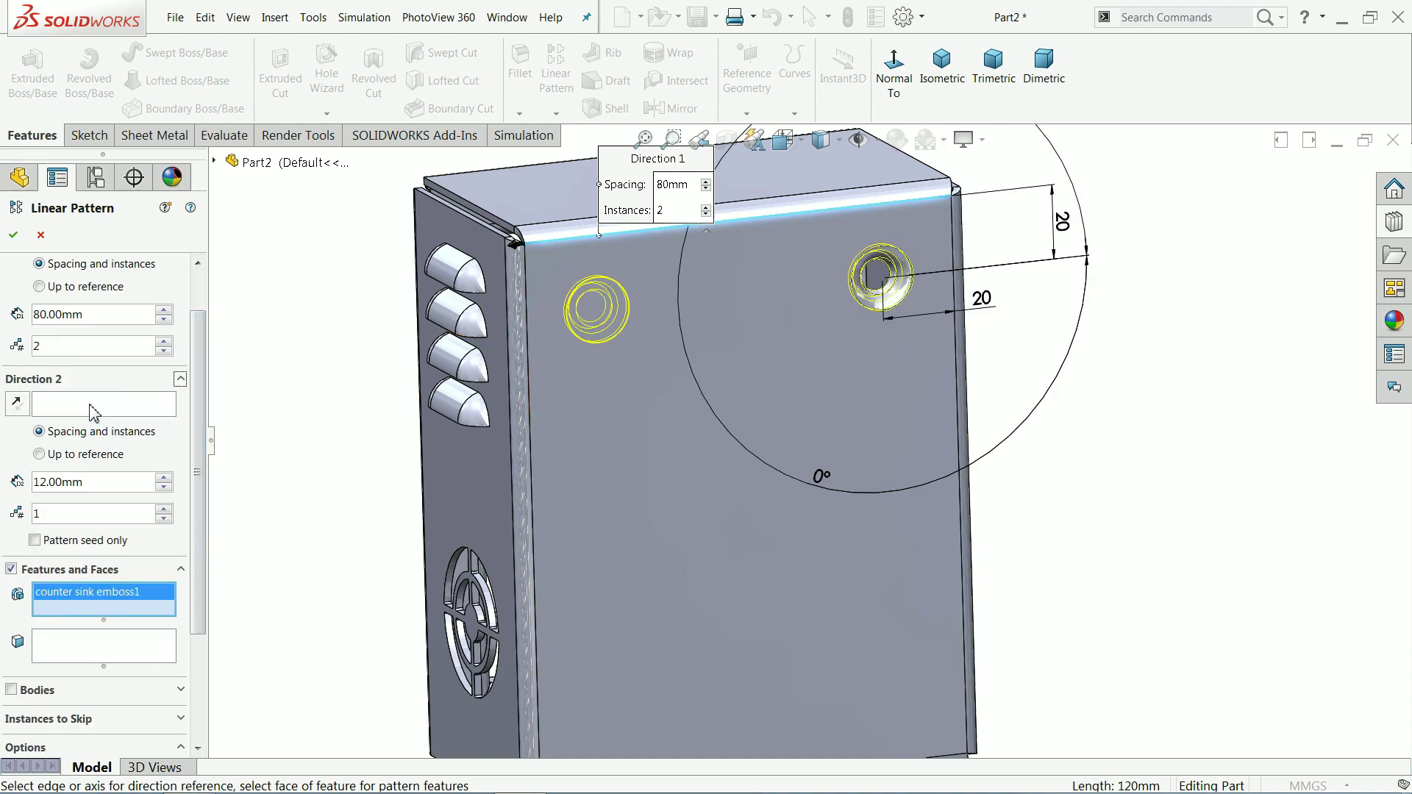
left_click(94, 406)
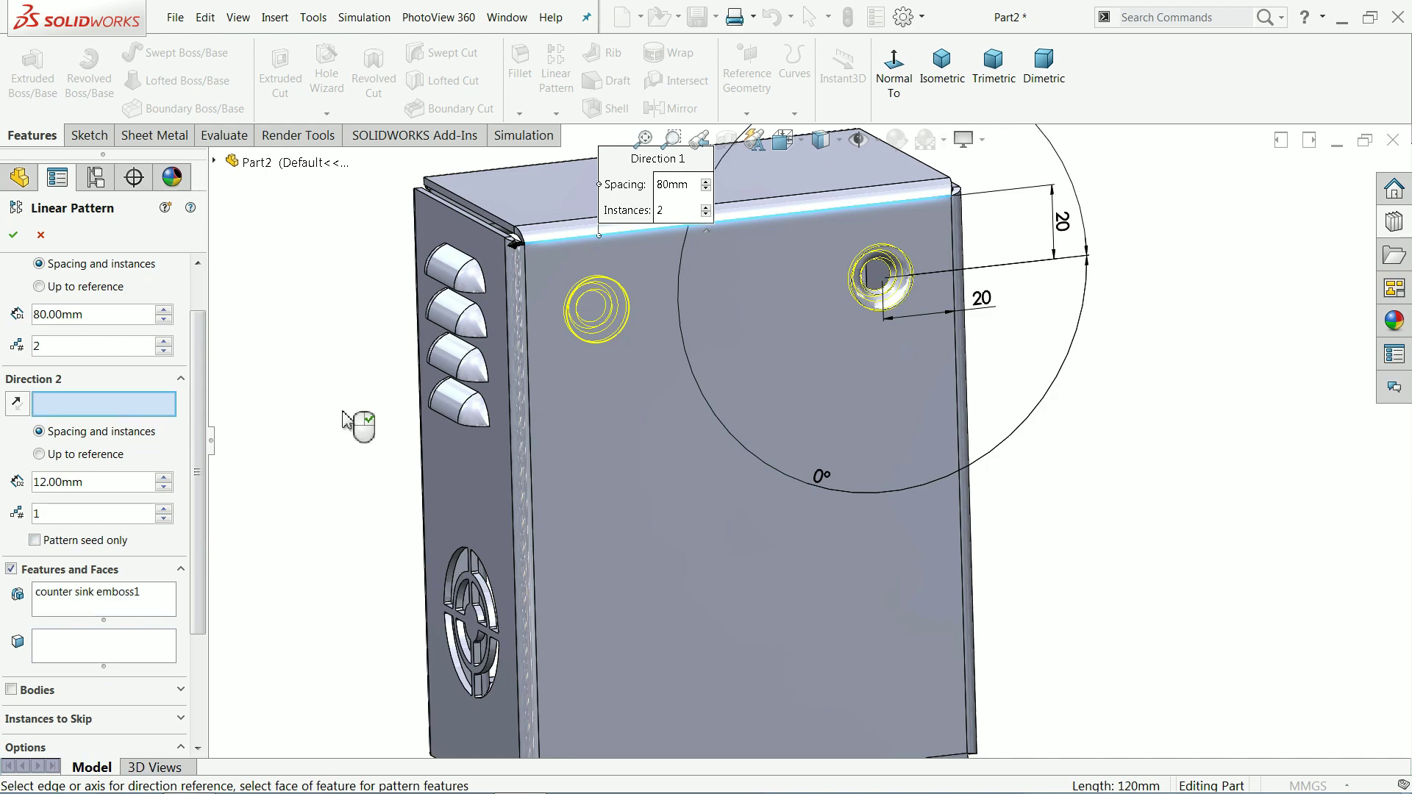
left_click(529, 433)
scroll(533, 411, "up", 3)
scroll(684, 728, "down", 1)
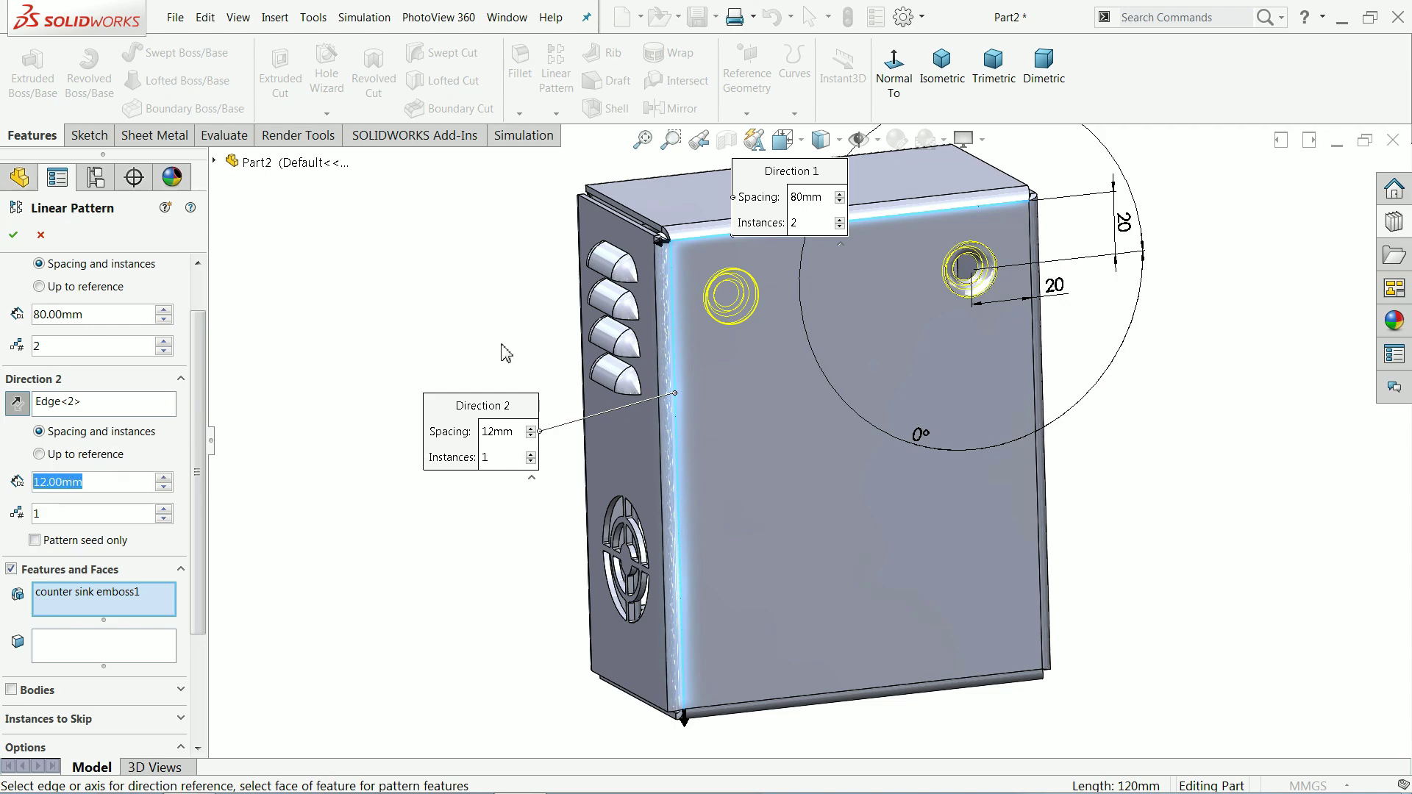
type("110")
key("Return")
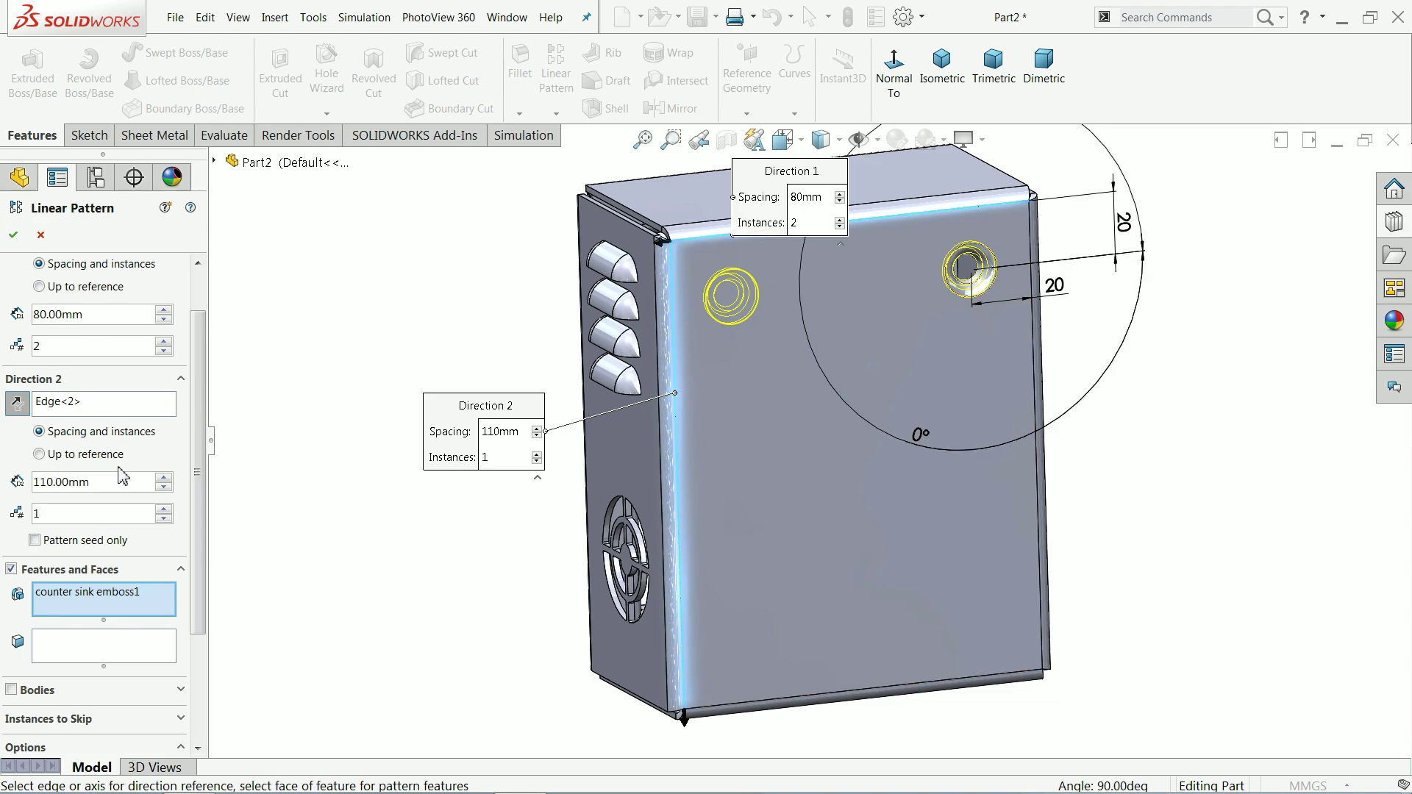
left_click(164, 508)
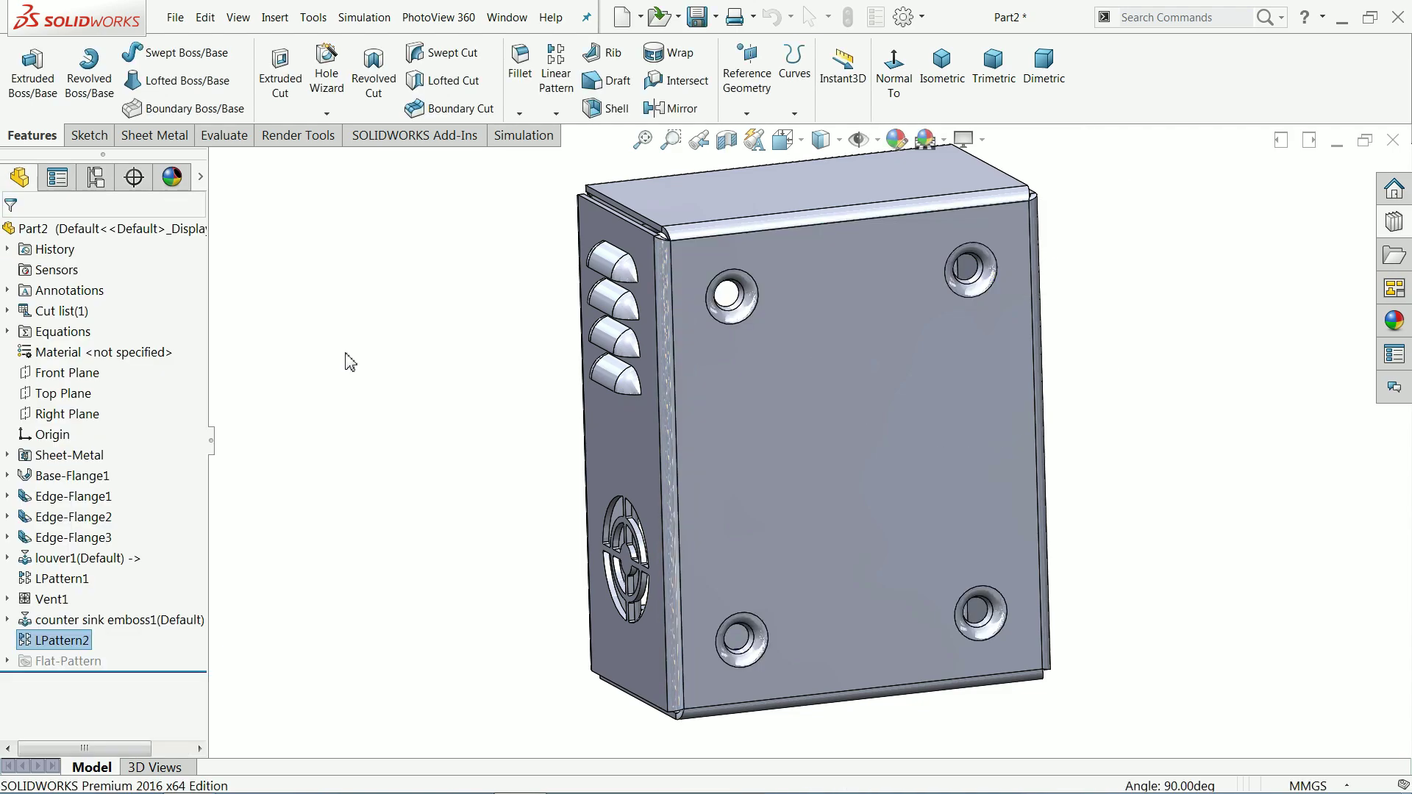
Step: View the back panel Normal To and open the Design Library's forming tools
middle_click_drag(349, 362, 311, 334)
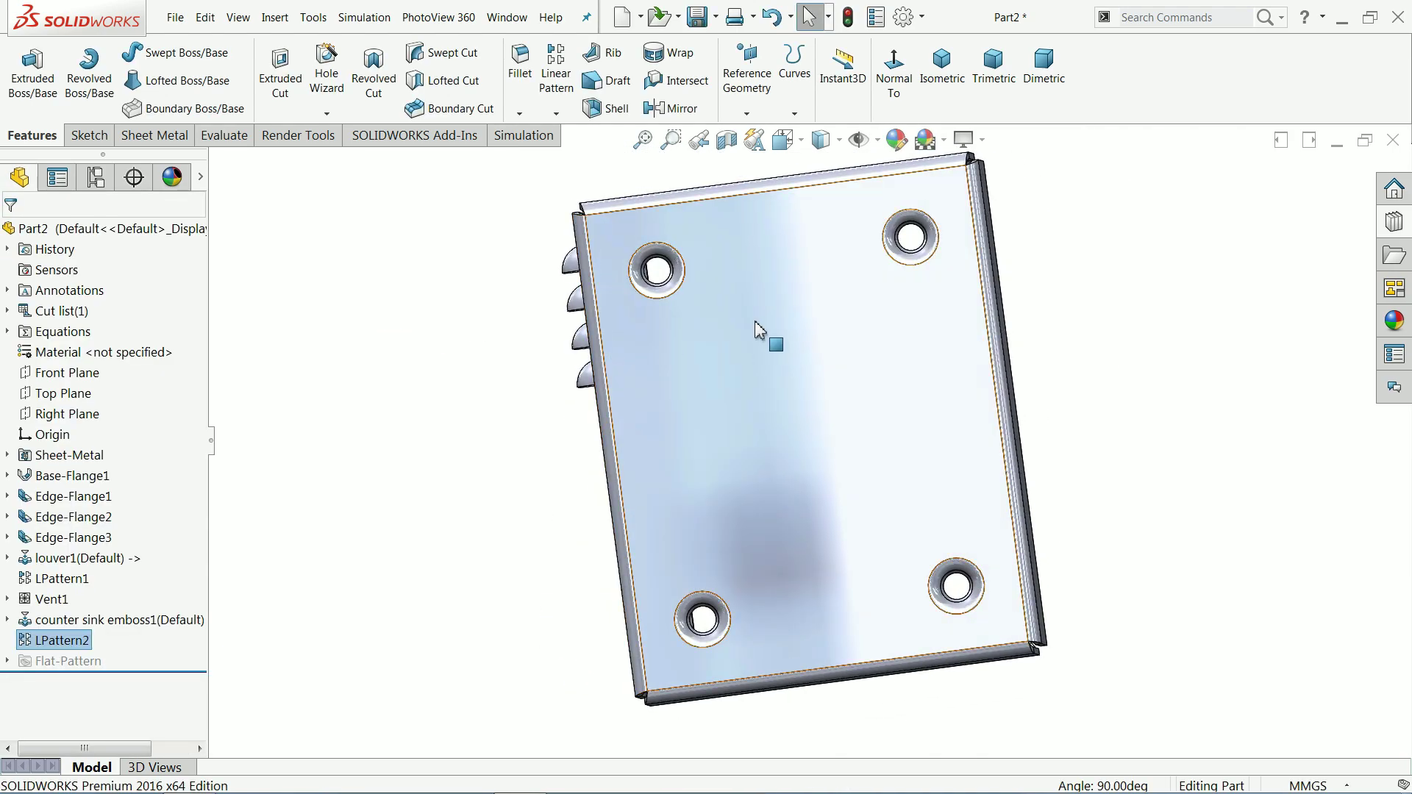
left_click(755, 320)
left_click(897, 107)
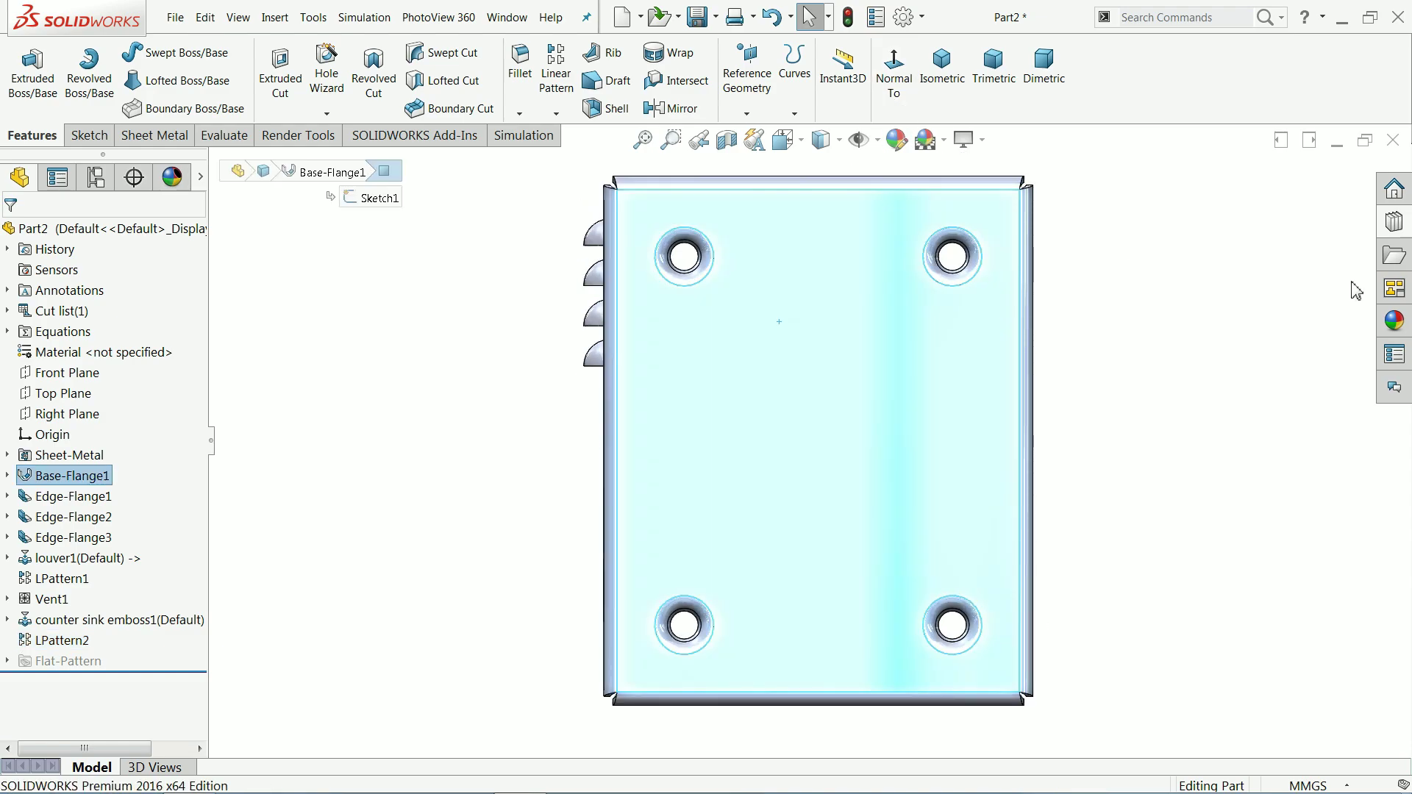
left_click(1394, 223)
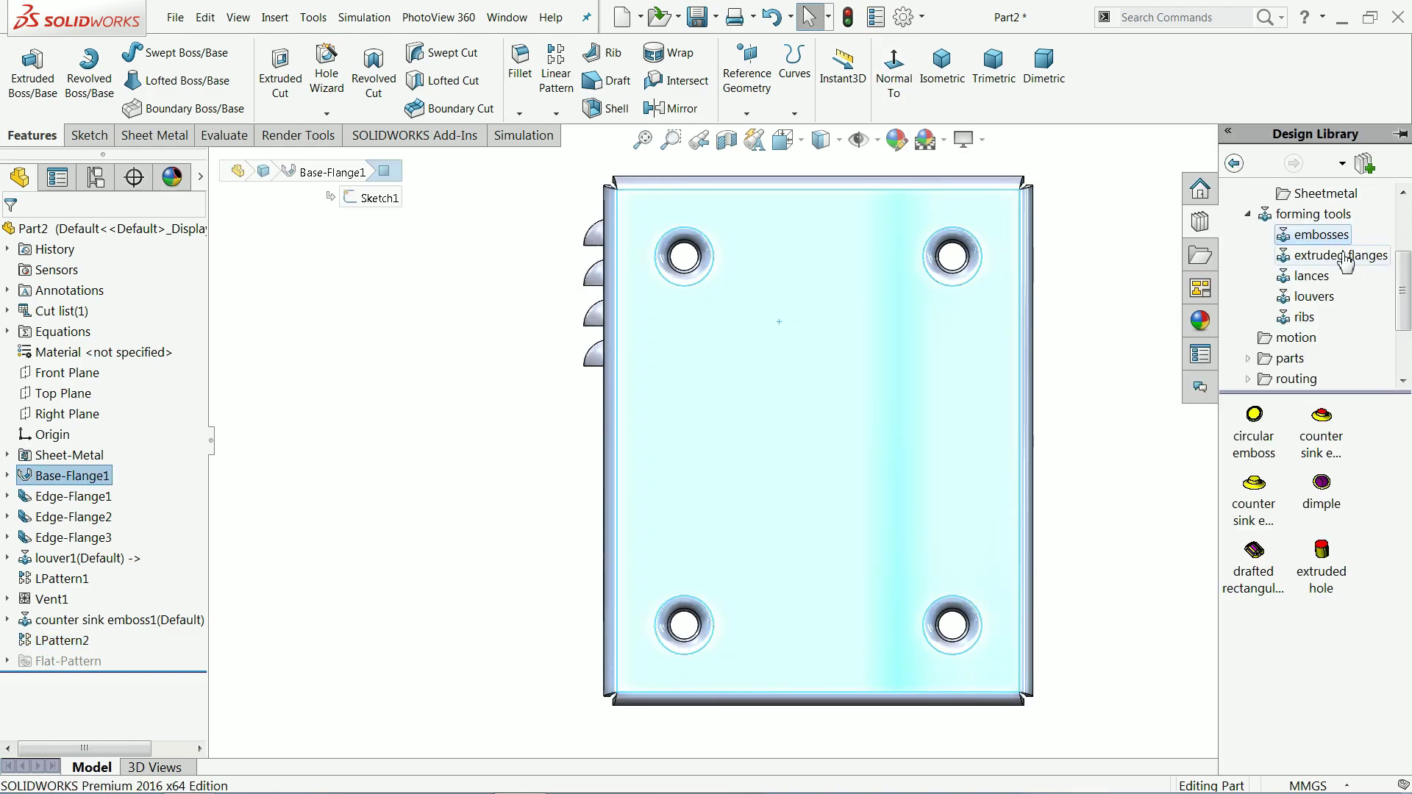
left_click(1323, 215)
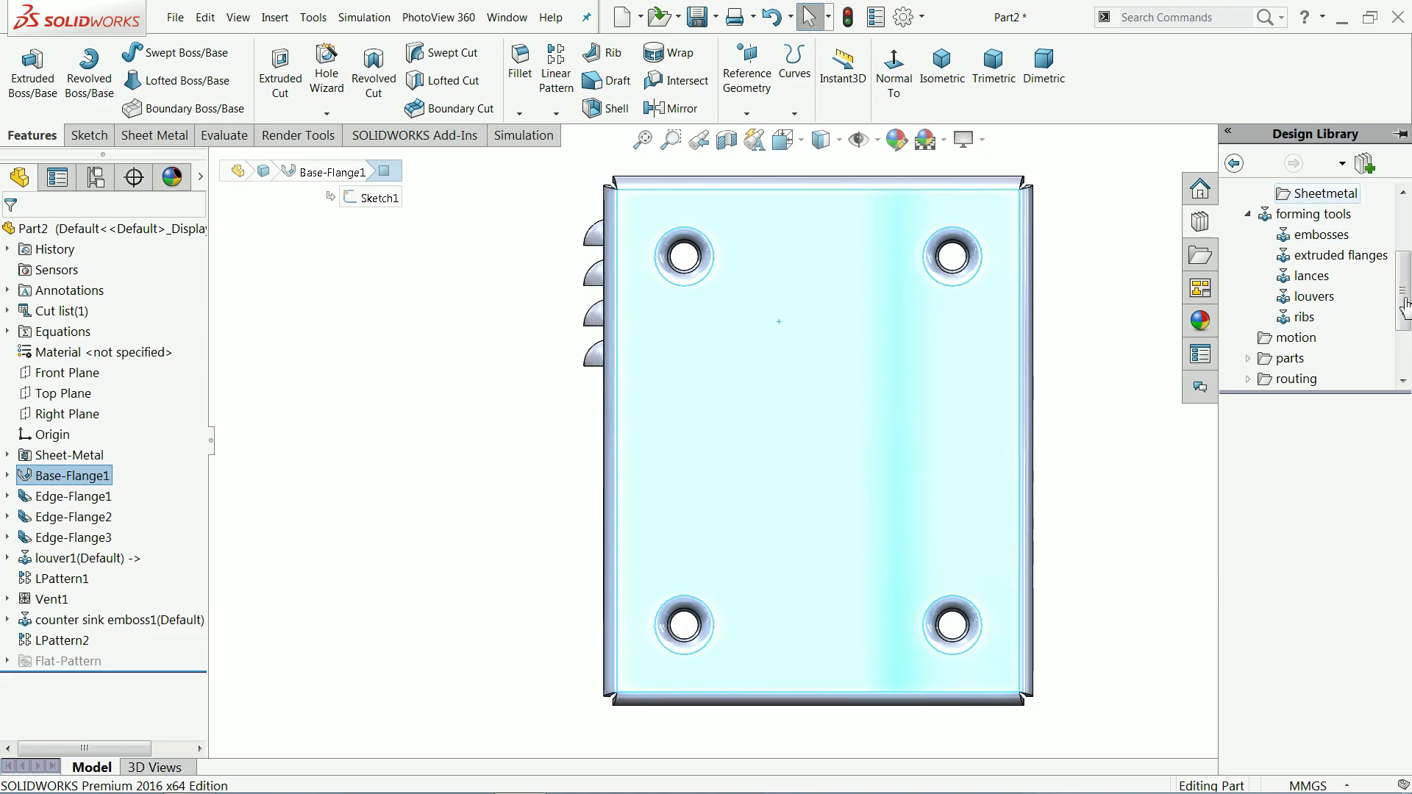
Step: Scroll the Sheetmetal forming tools and drop sw-b070 onto the back face near the top centre
scroll(1405, 304, "up", 1)
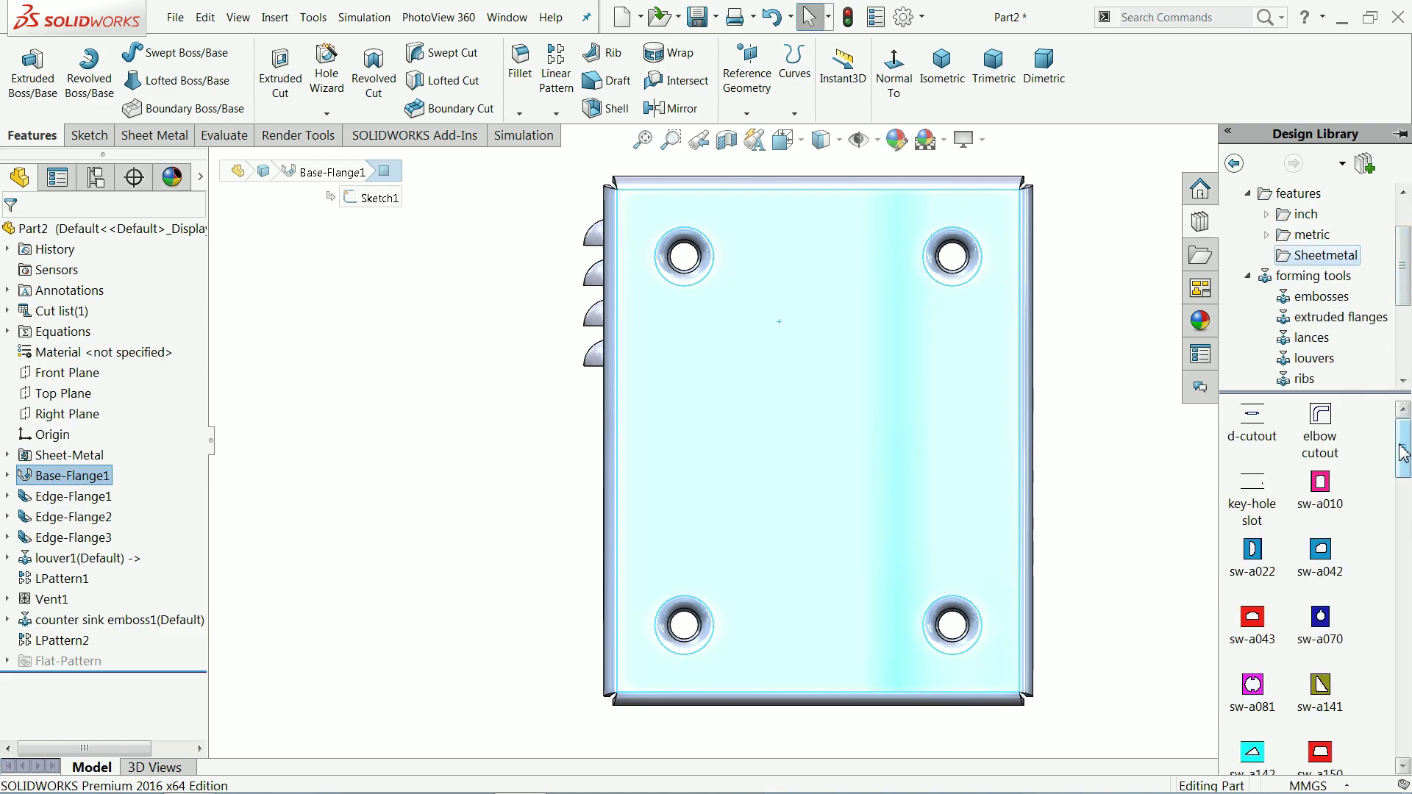
left_click_drag(1403, 449, 1403, 557)
left_click_drag(1320, 515, 822, 261)
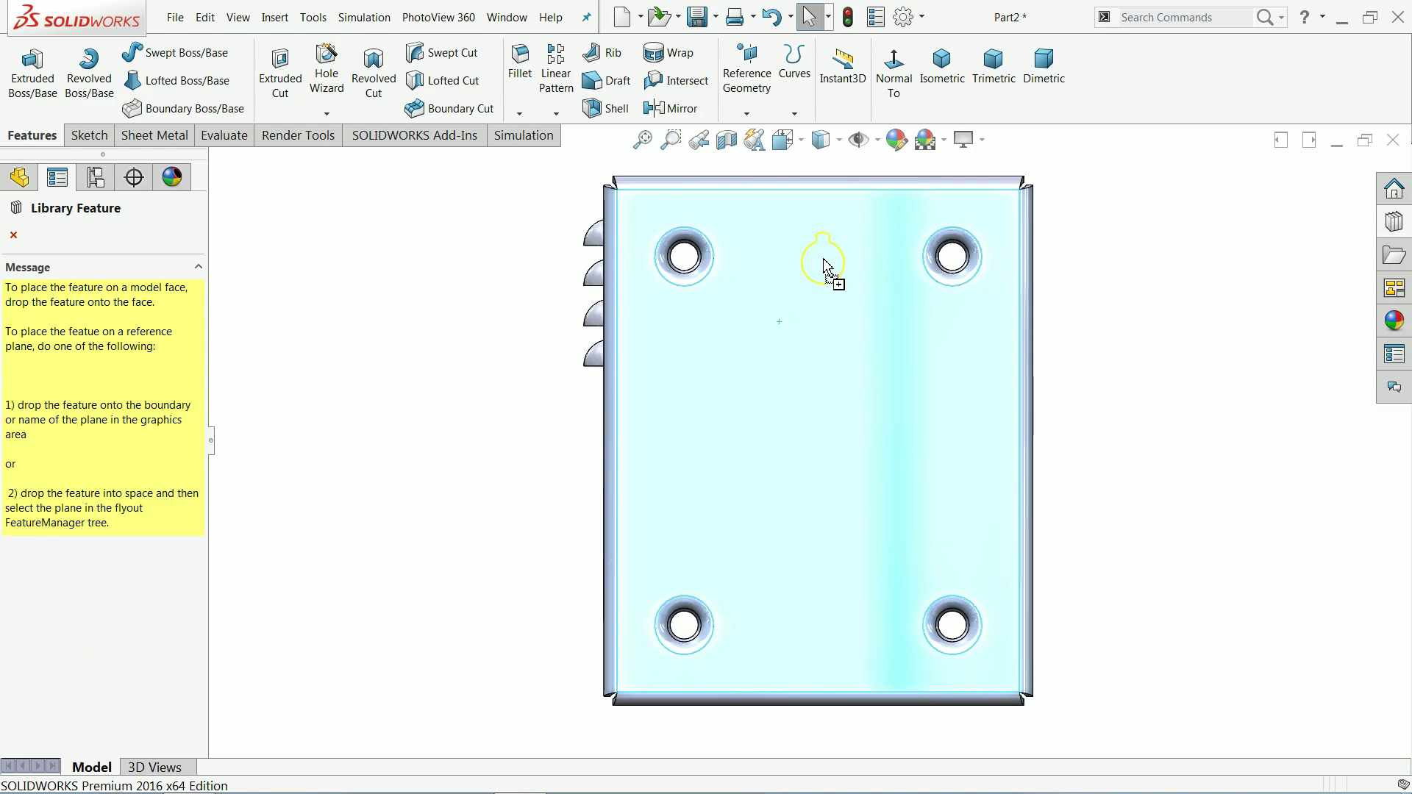
left_click_drag(822, 261, 822, 262)
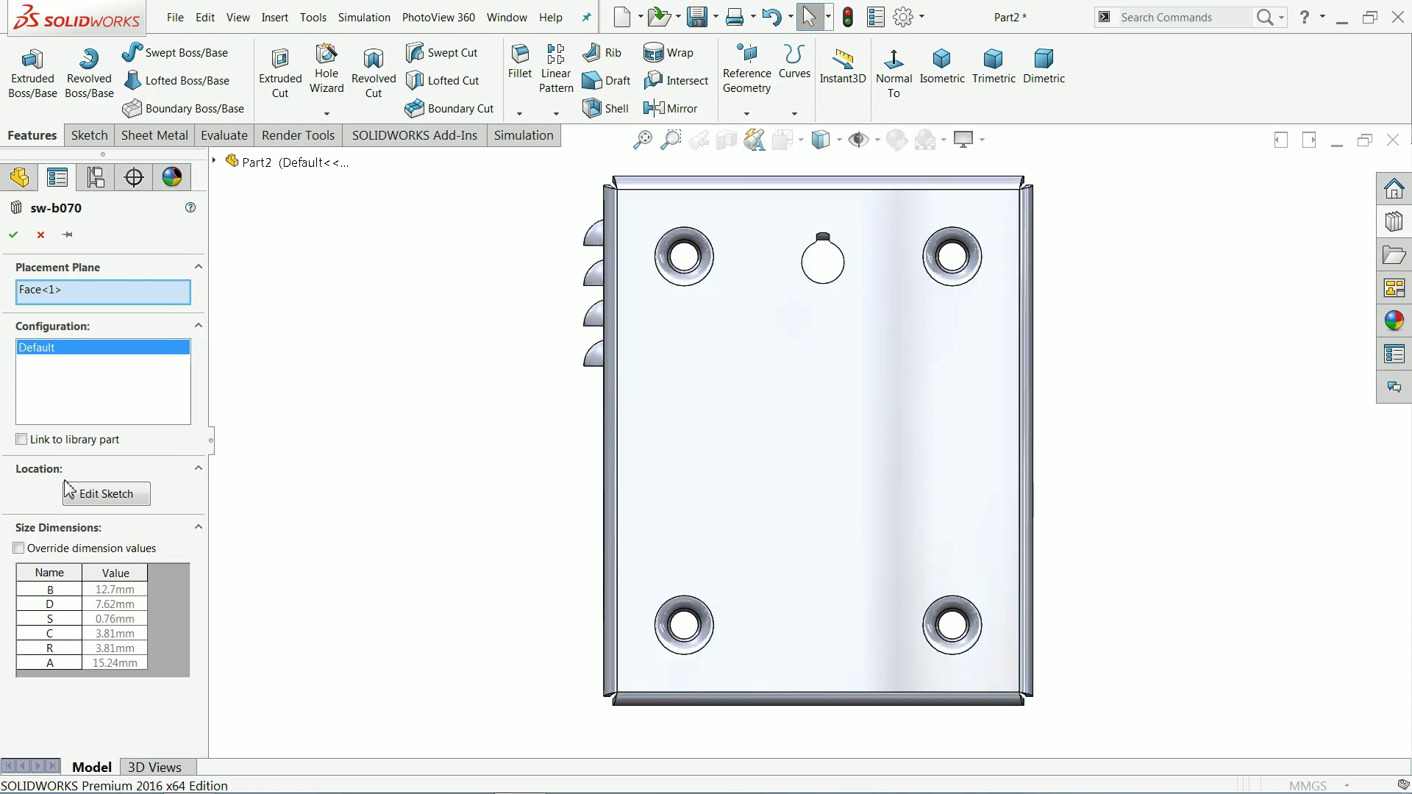
Step: Enable keyhole dimension overrides, keeping B at 14 mm and setting C to 5 mm
left_click(18, 548)
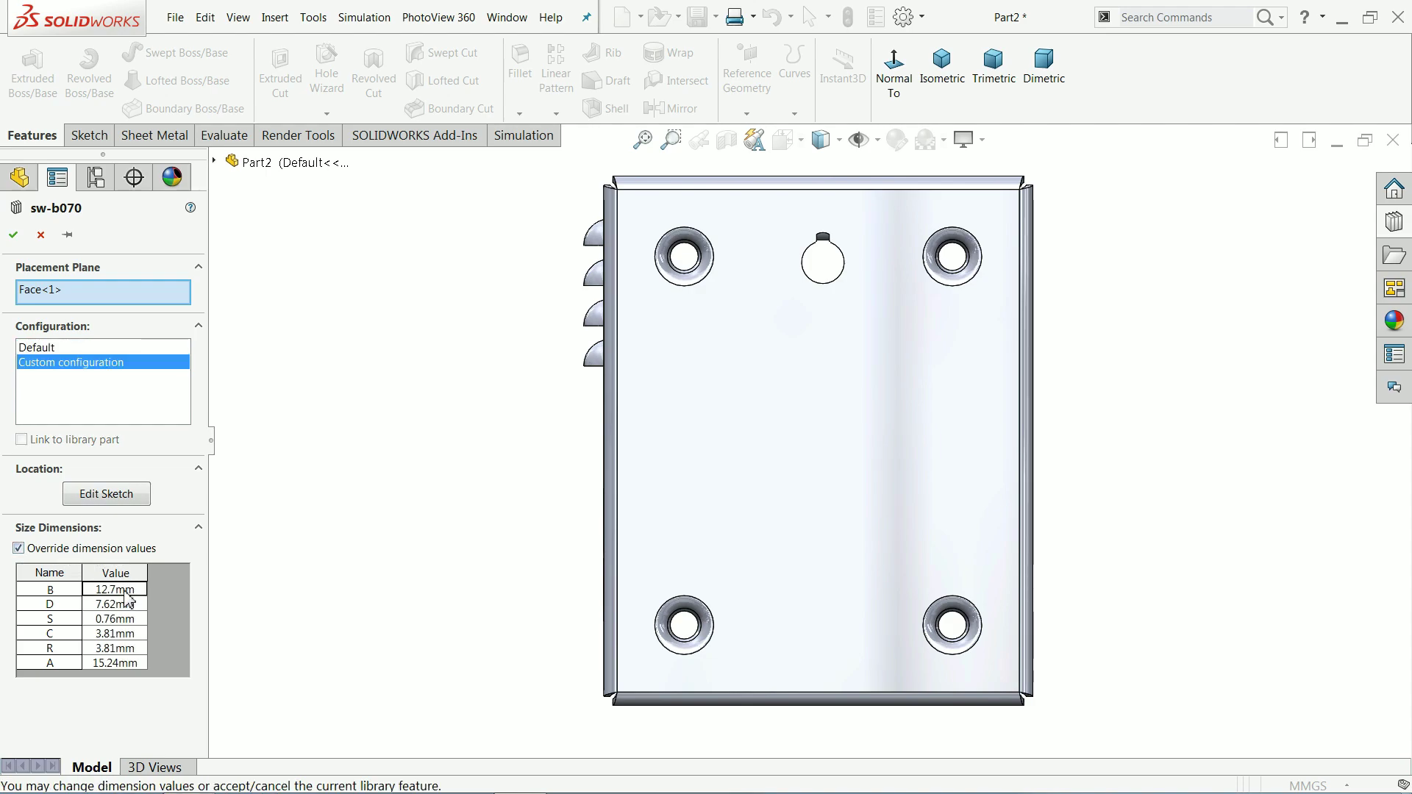
left_click(125, 591)
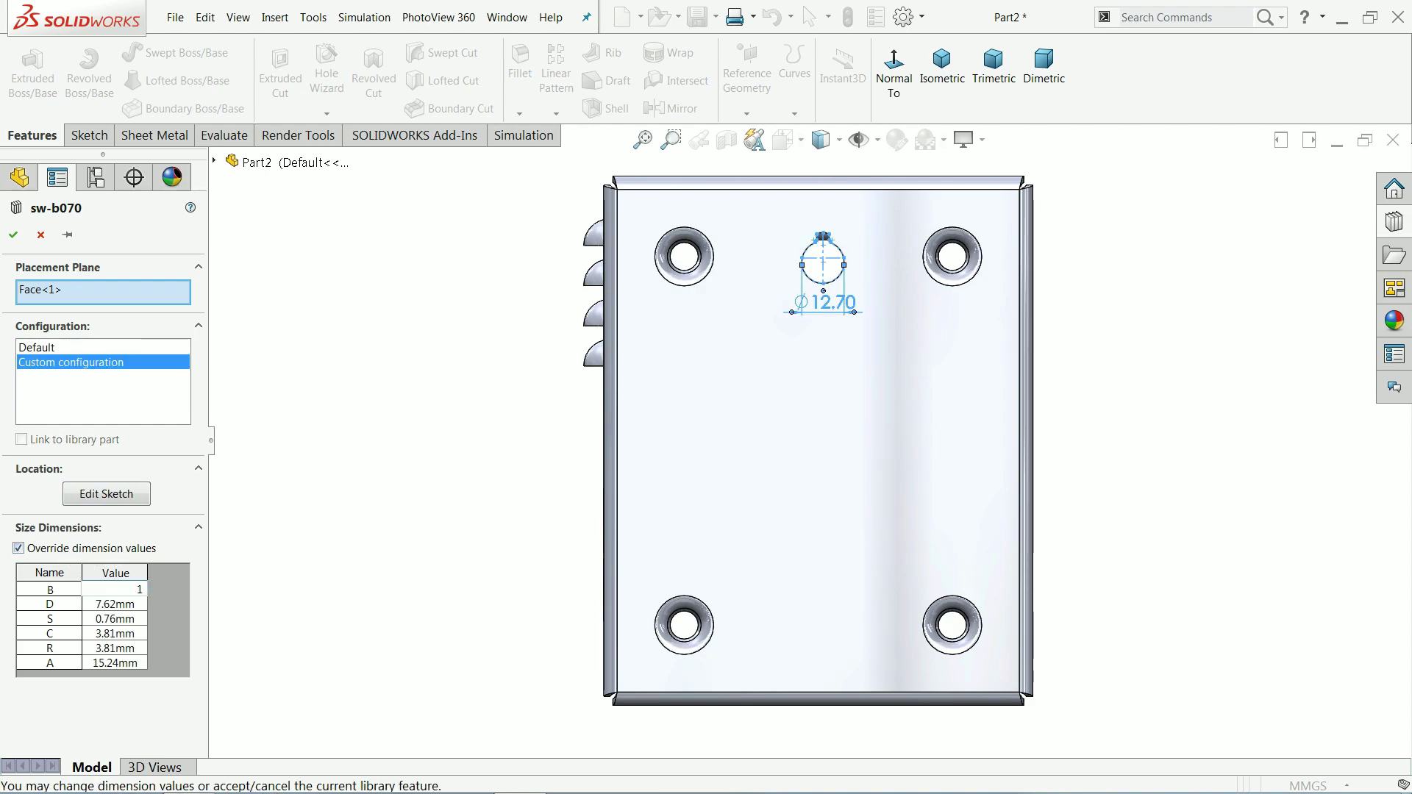
key("Return")
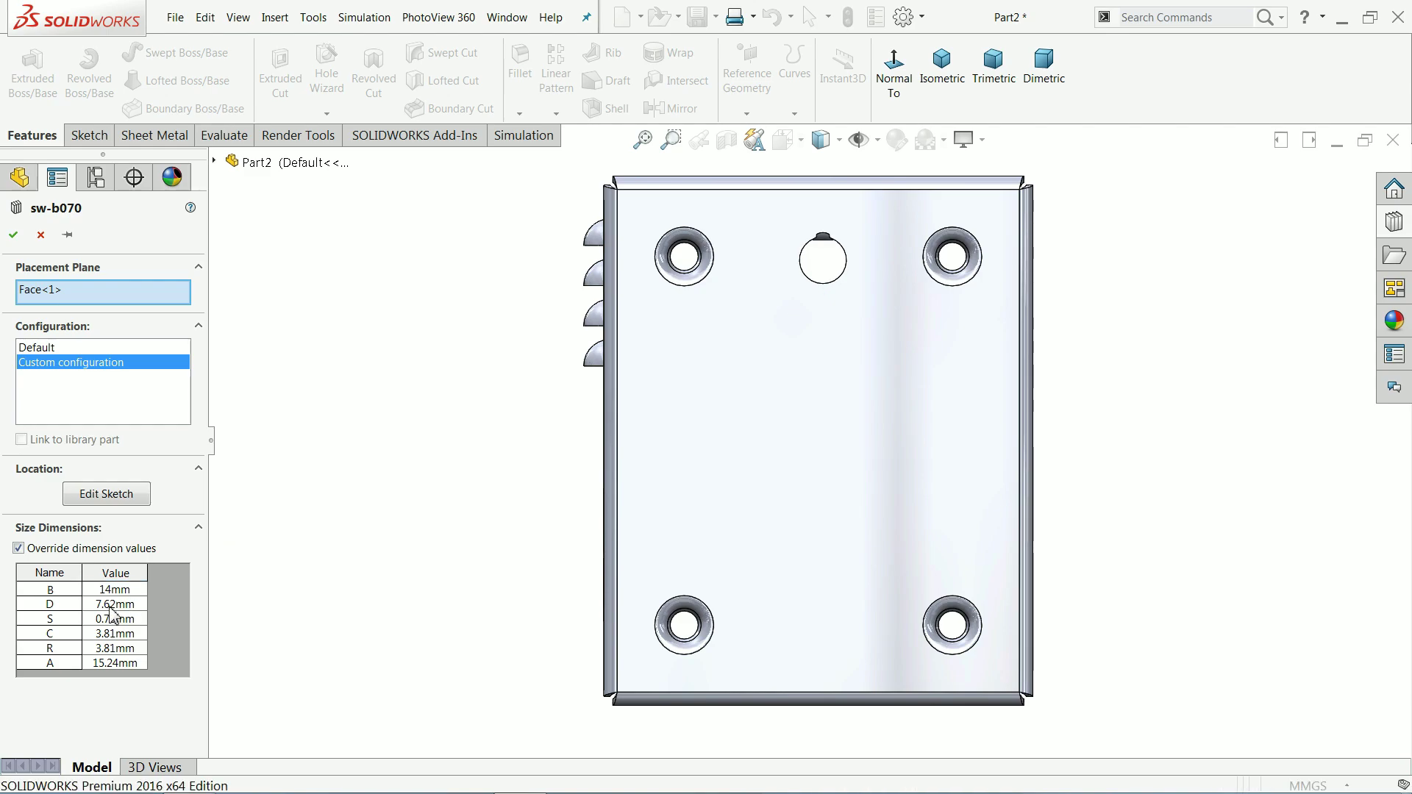
left_click(112, 604)
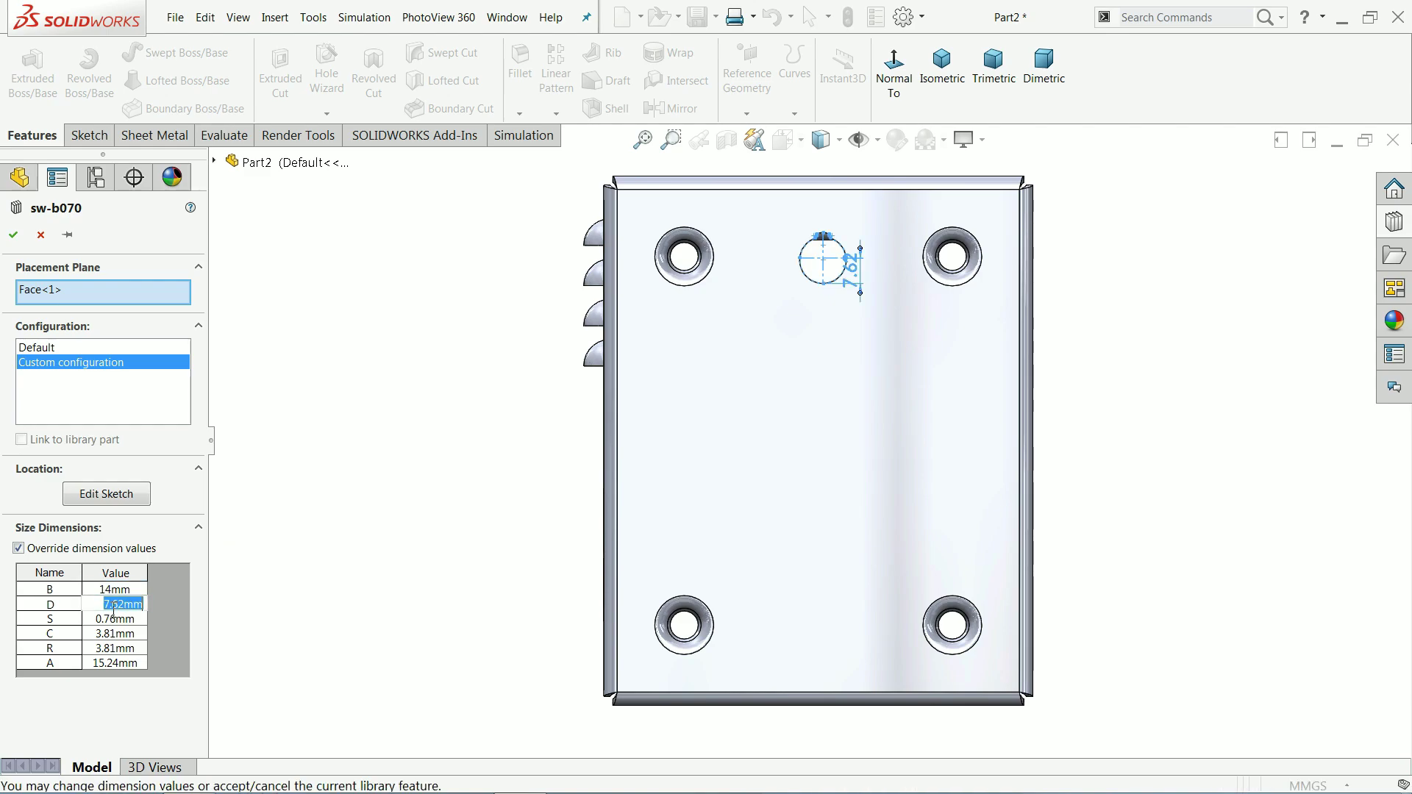
left_click(111, 622)
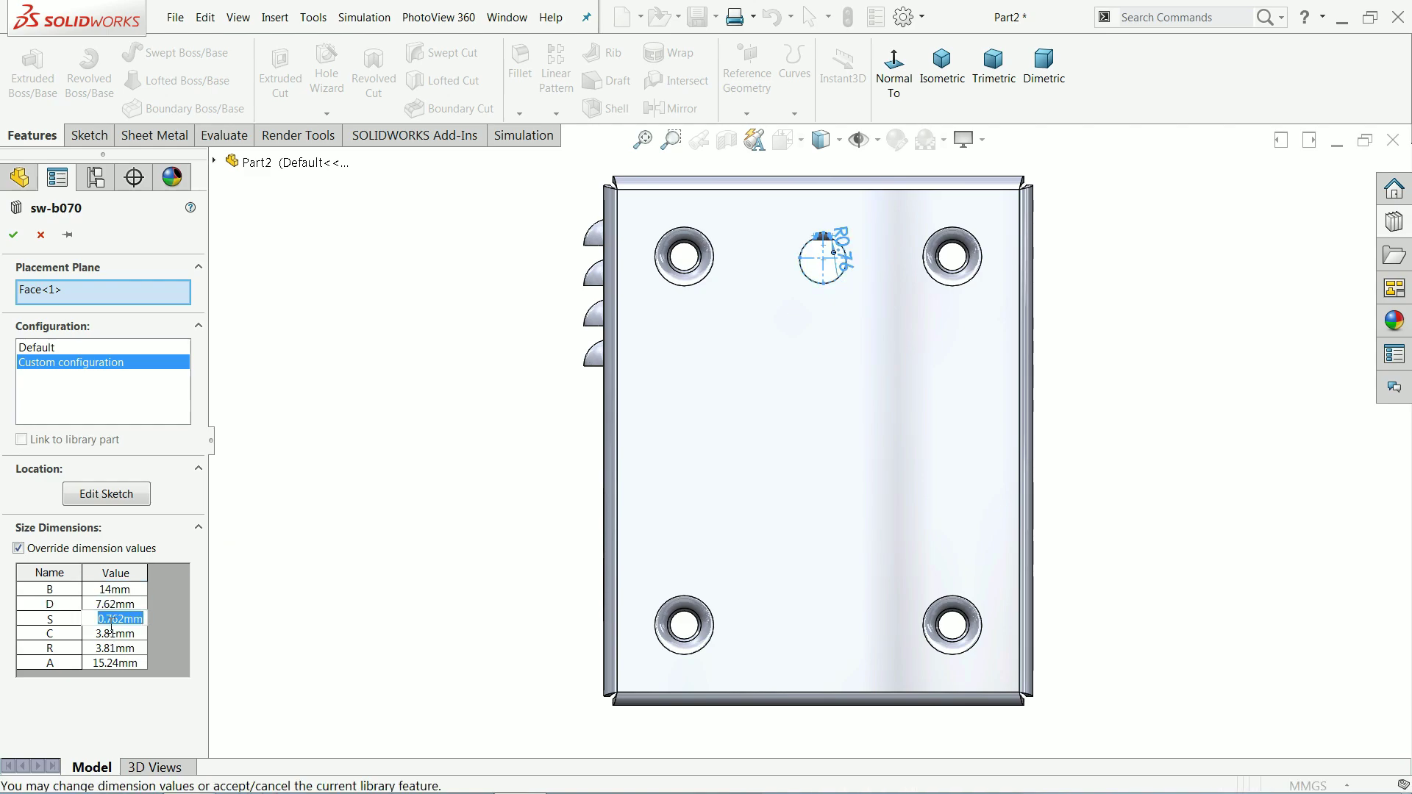
left_click(110, 636)
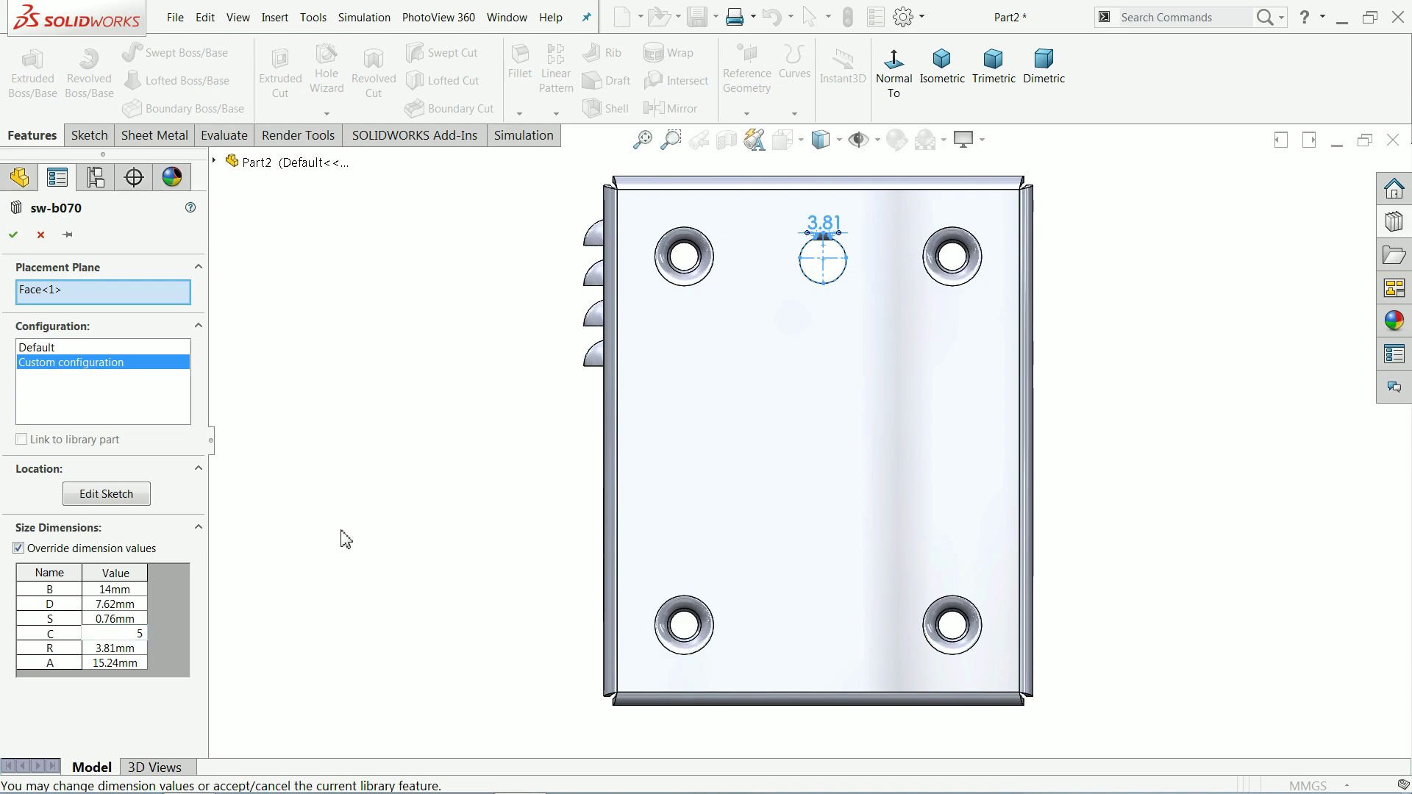
key("Return")
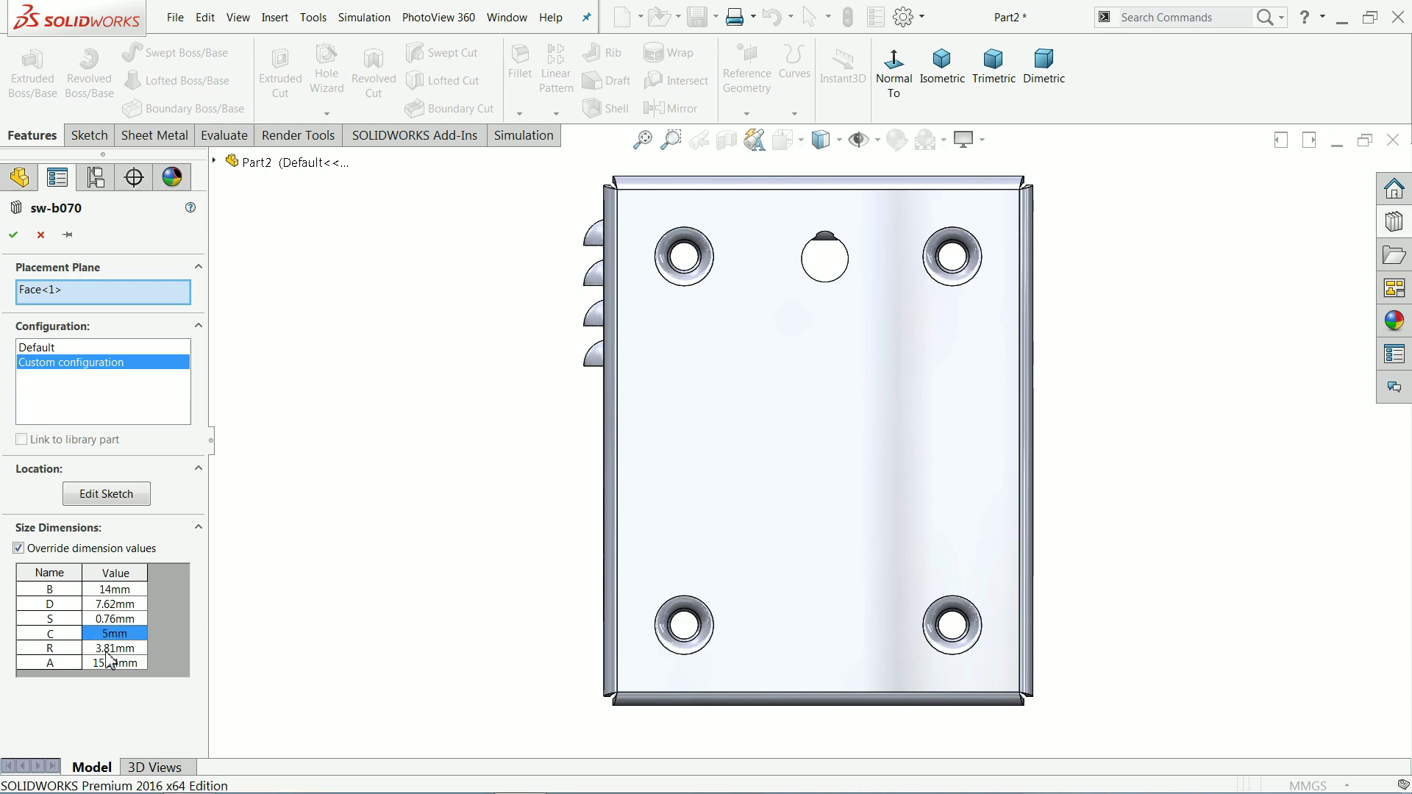
Step: Set the keyhole's A dimension to 20 mm and accept the feature
left_click(108, 652)
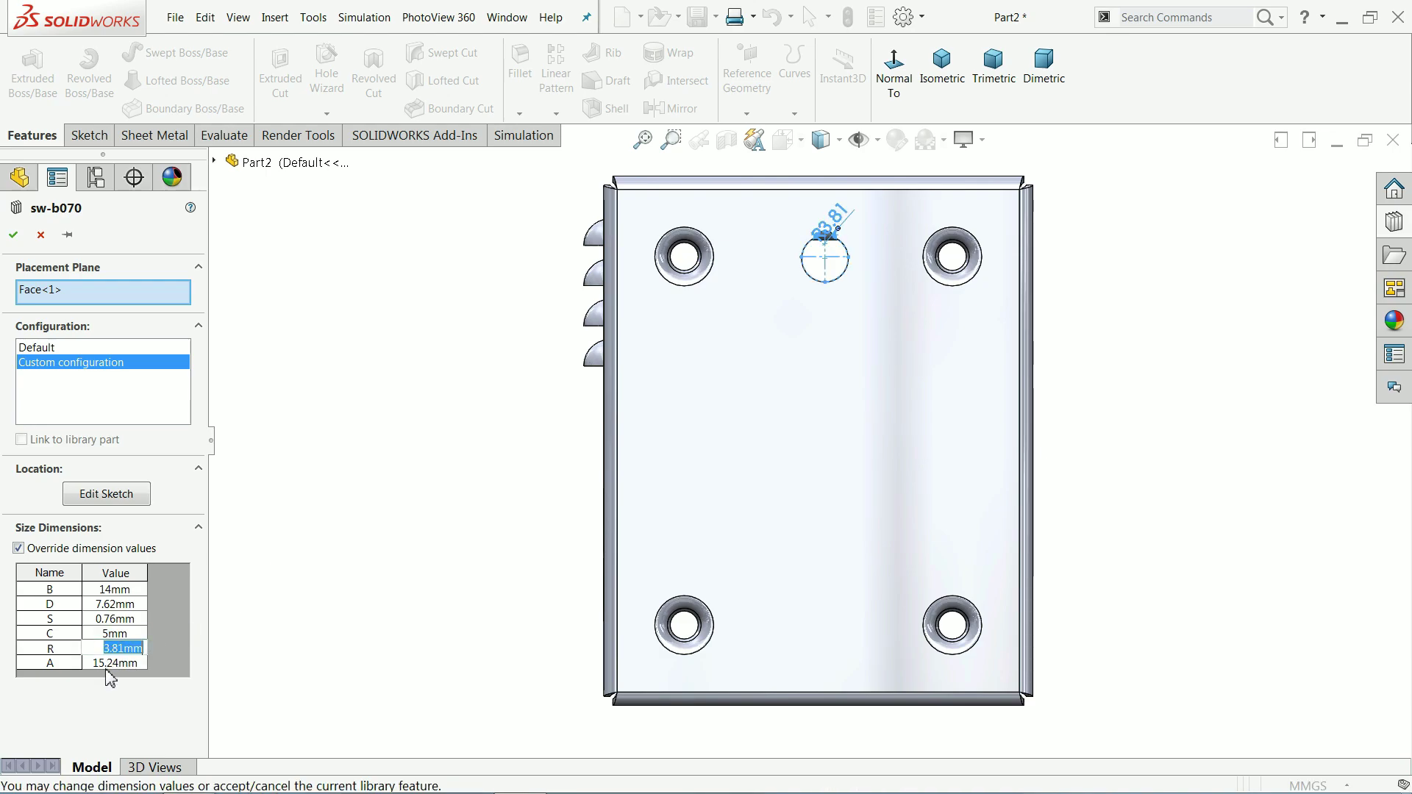
left_click(110, 664)
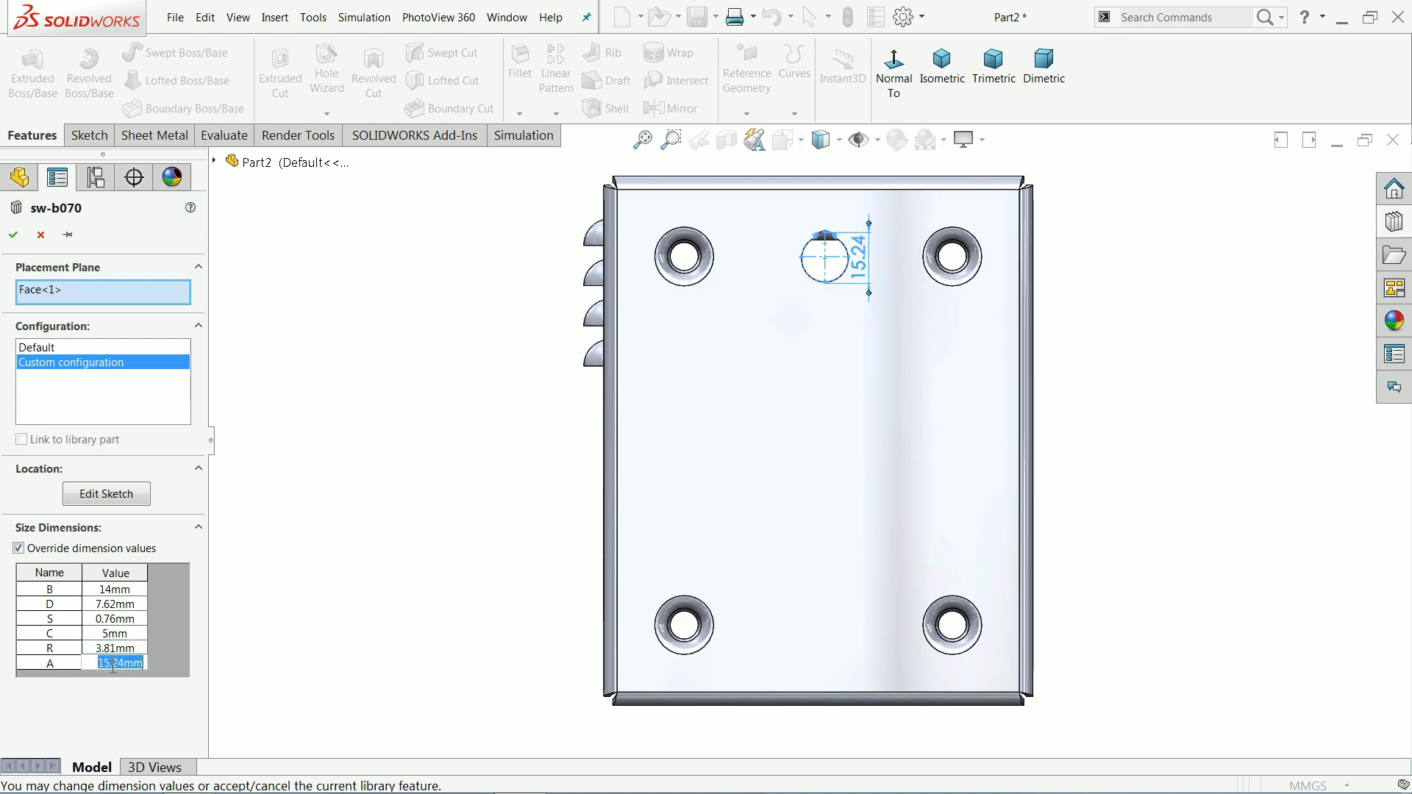
type("20")
key("Return")
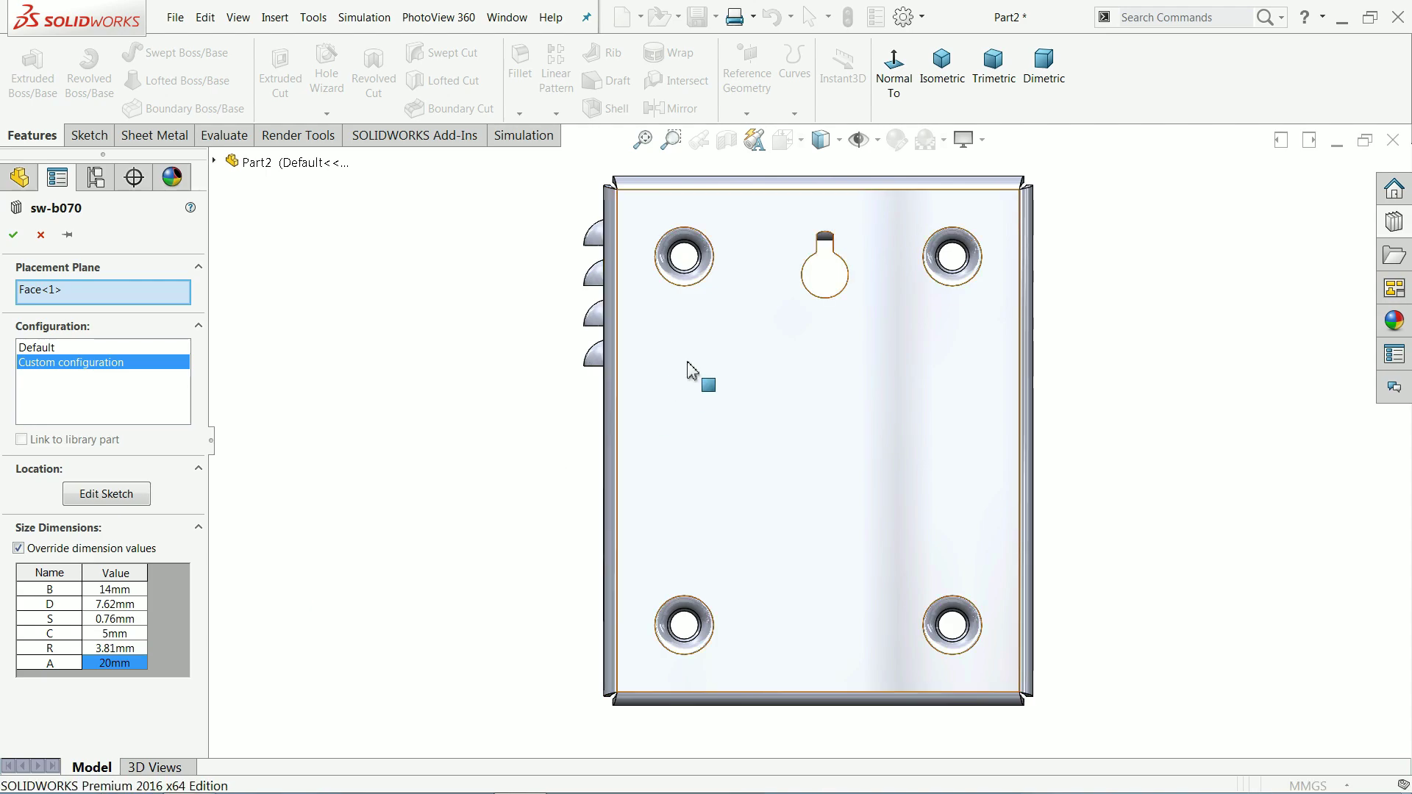
scroll(845, 283, "down", 2)
scroll(822, 324, "up", 3)
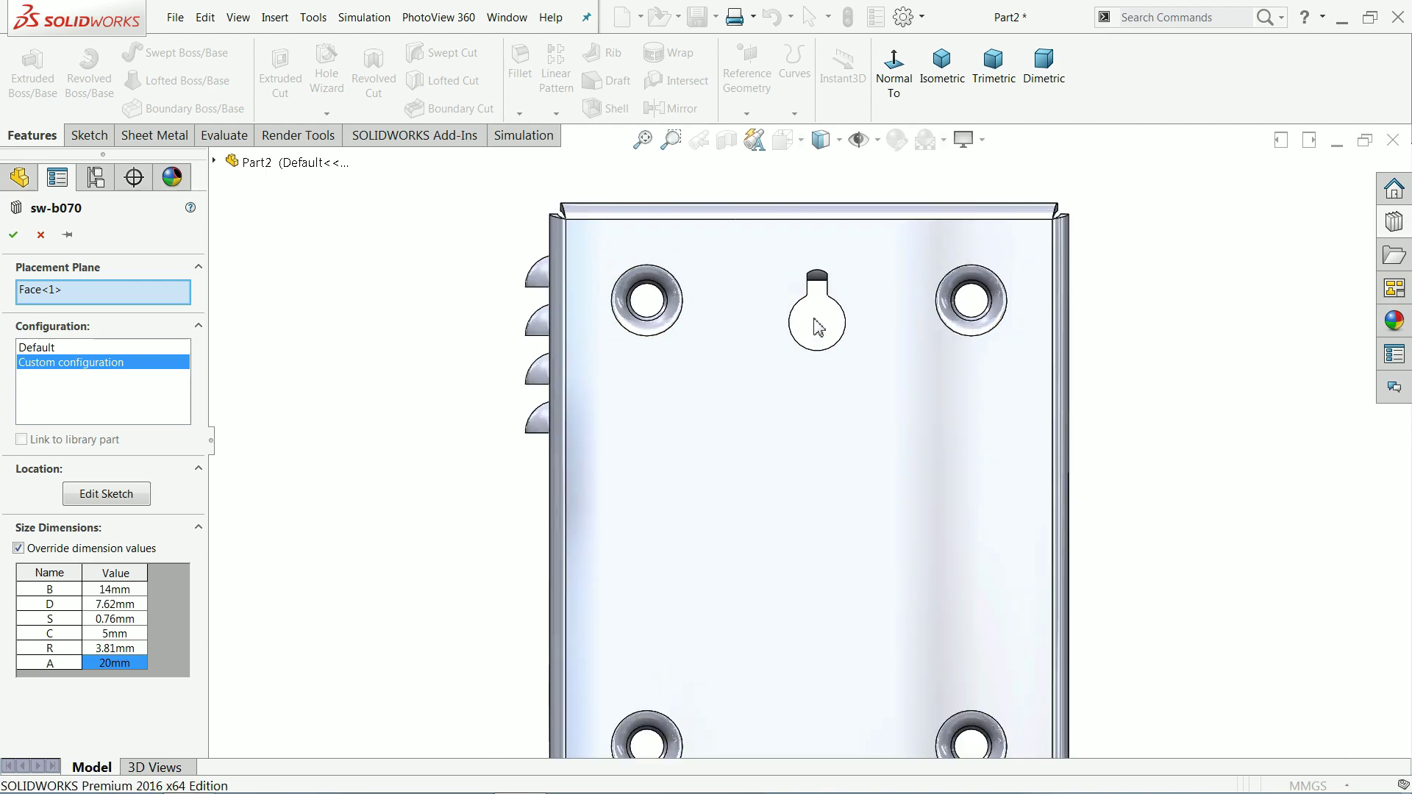
left_click(13, 234)
Step: Orbit the enclosure to angled views to inspect the louvers, ribbed vent, embosses and keyhole
key("f")
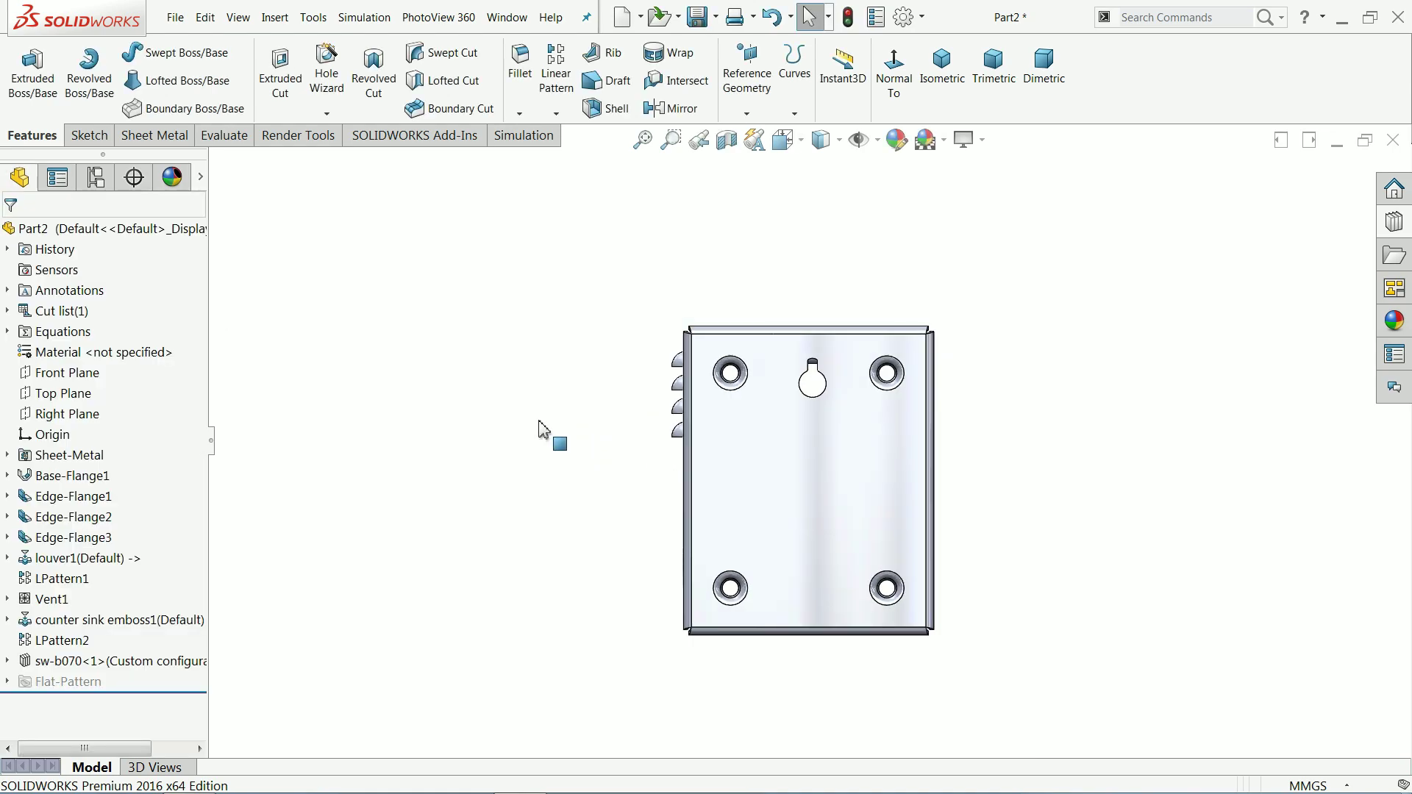
middle_click_drag(567, 433, 875, 500)
scroll(874, 444, "down", 2)
middle_click_drag(875, 444, 863, 476)
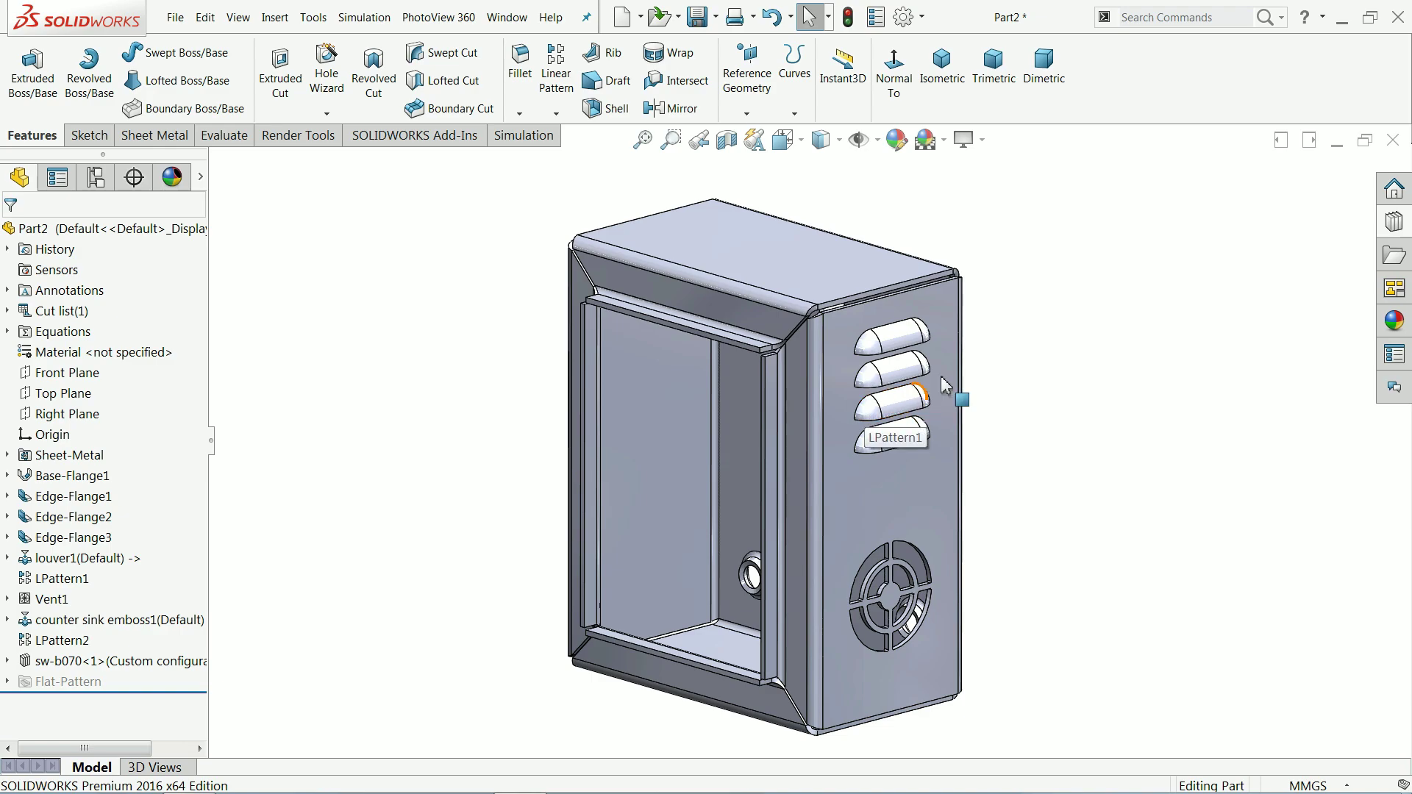
middle_click_drag(958, 390, 724, 563)
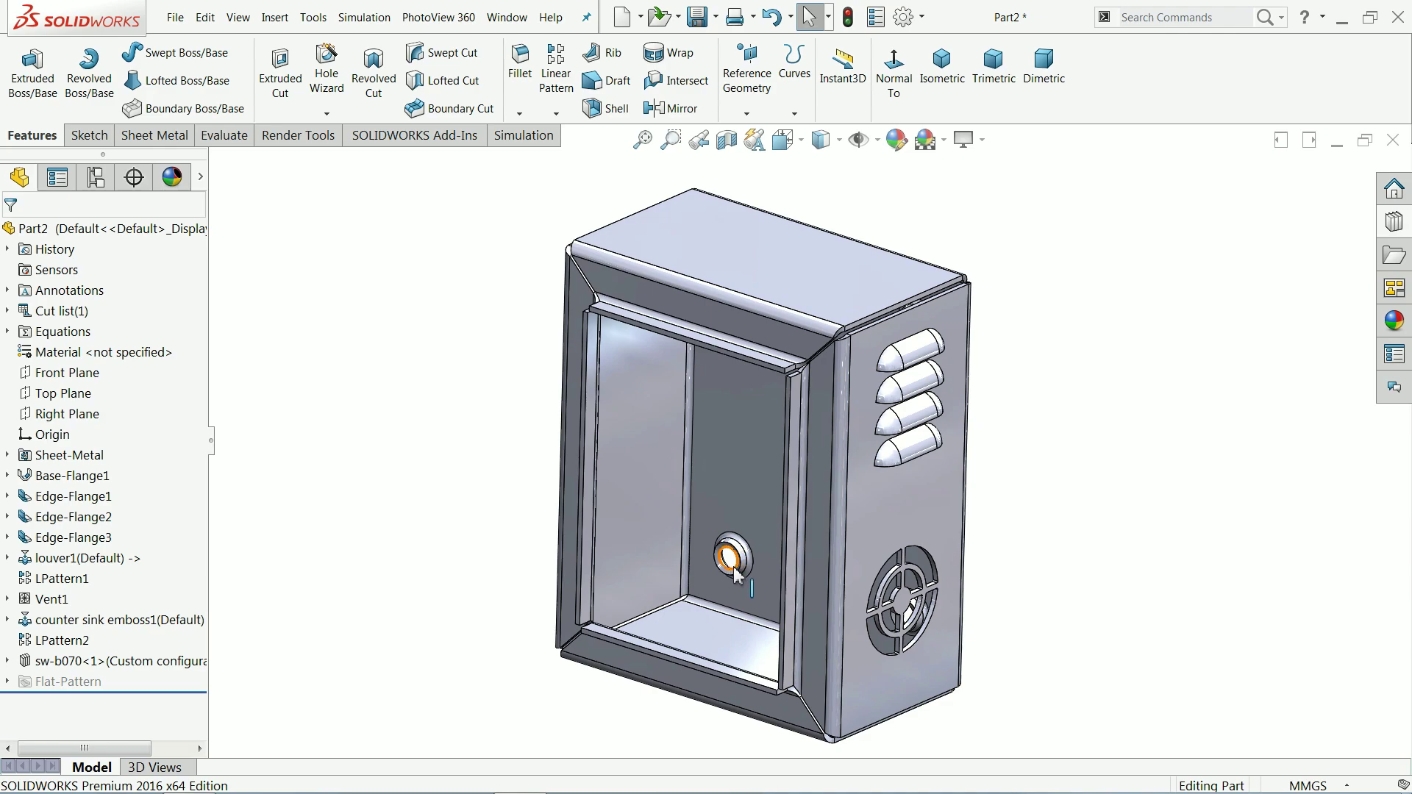
middle_click_drag(756, 425, 776, 409)
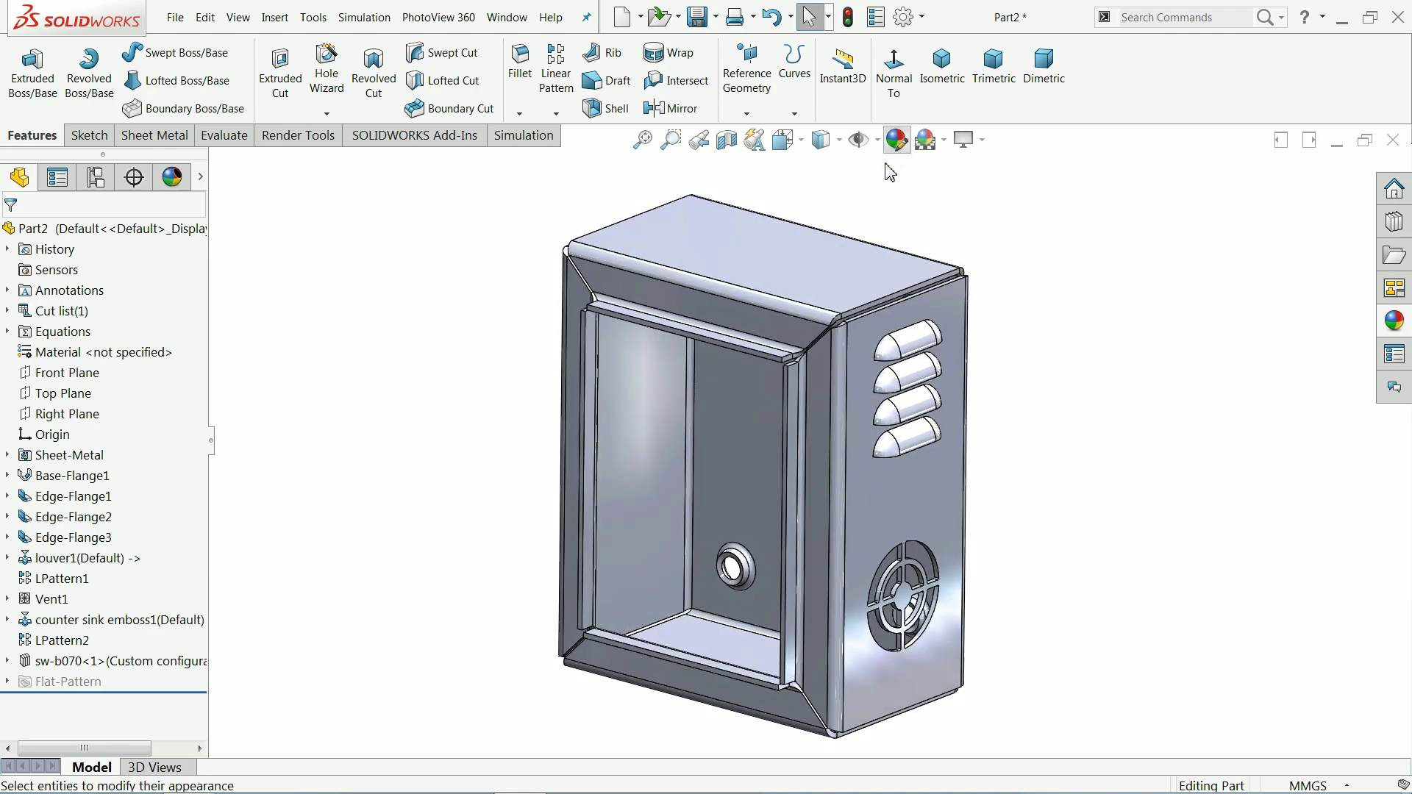
Step: Give the whole part a cyan appearance of RGB 0, 200, 255
left_click(895, 142)
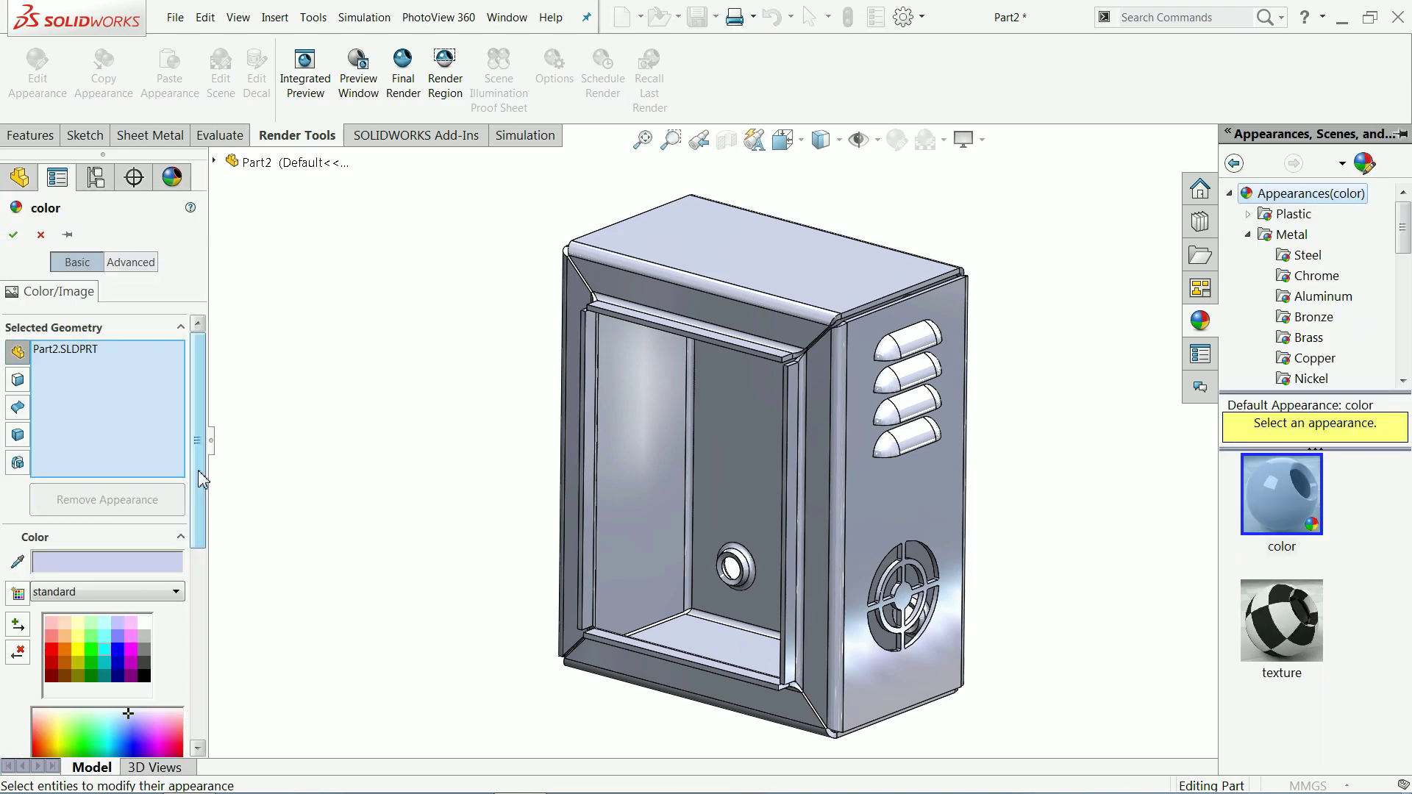
scroll(198, 548, "down", 5)
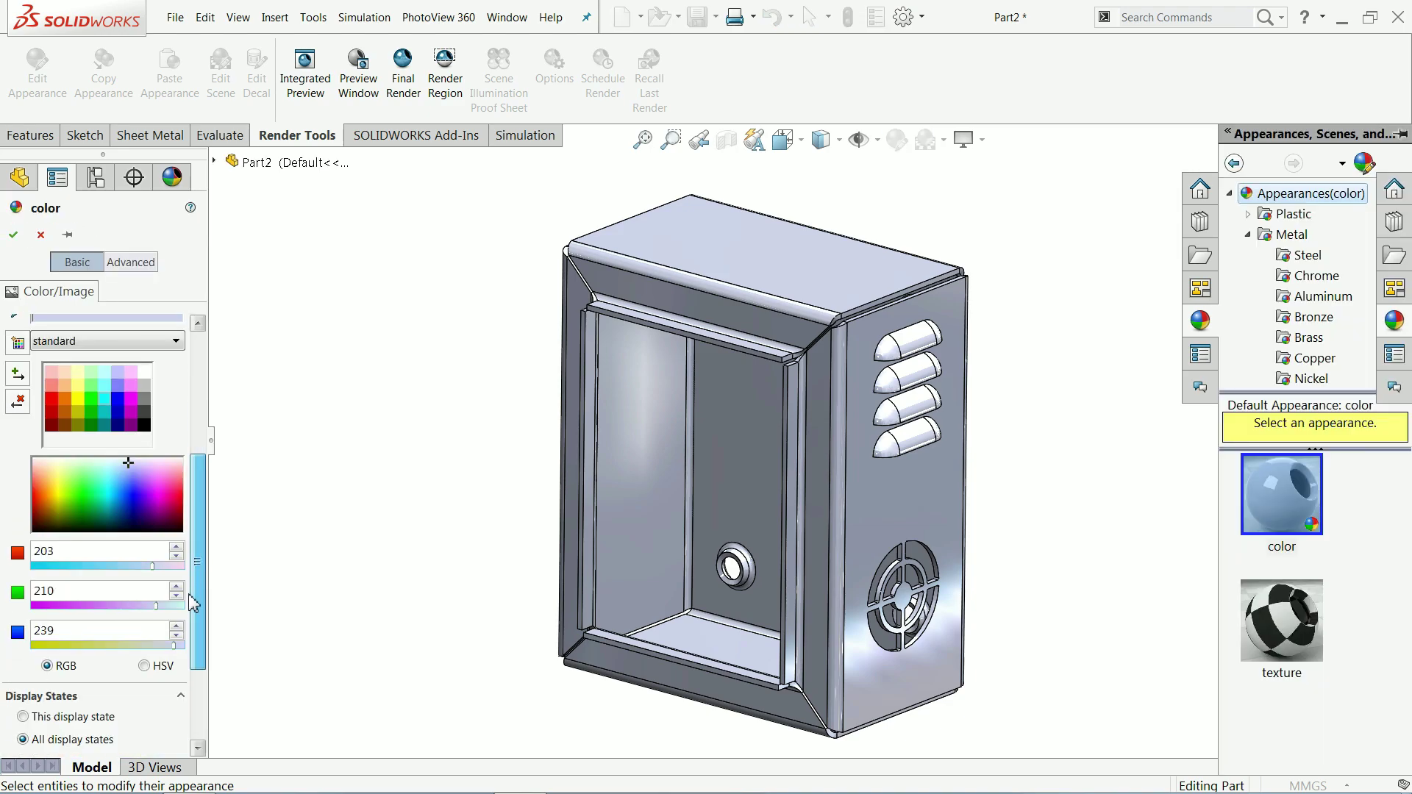
left_click(108, 496)
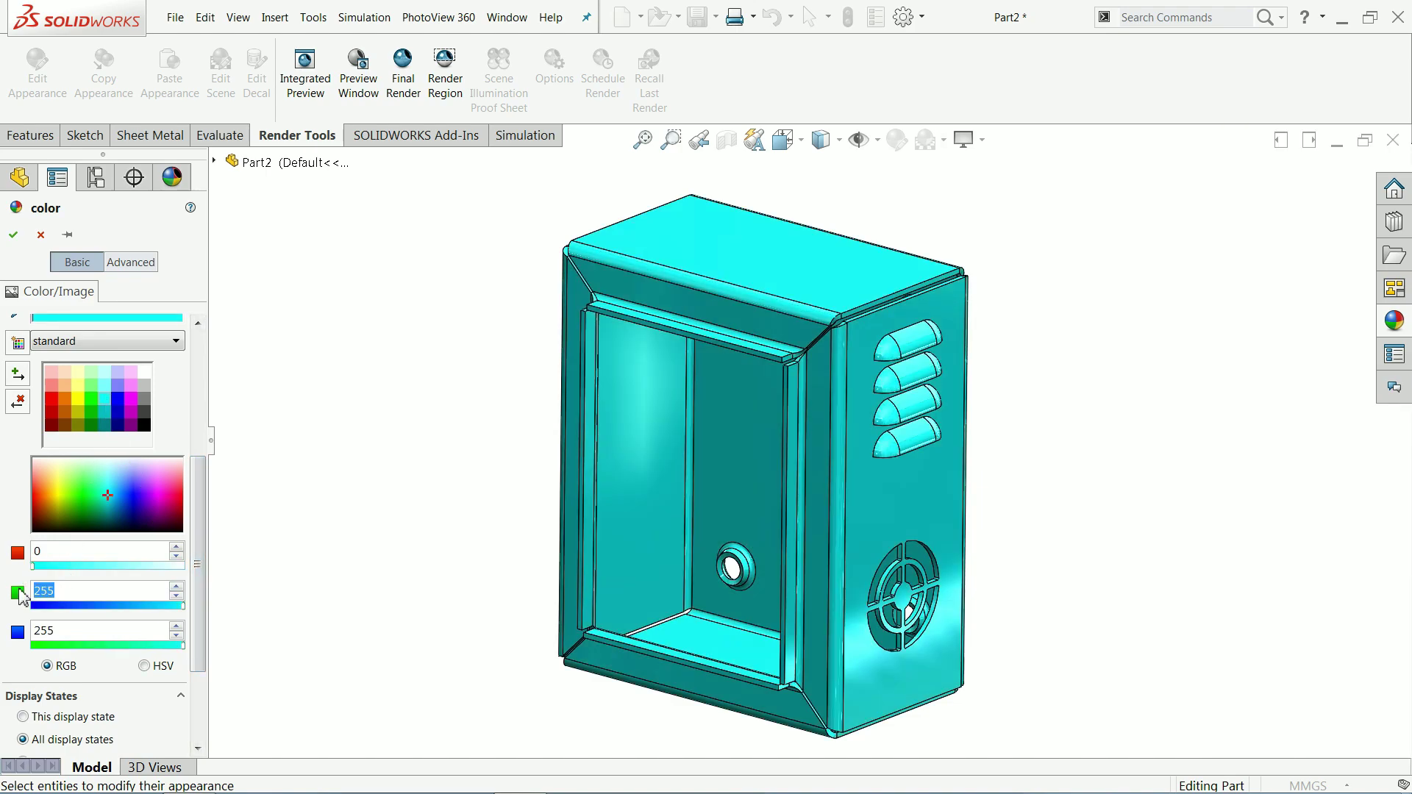
left_click(44, 590)
type("200")
key("Return")
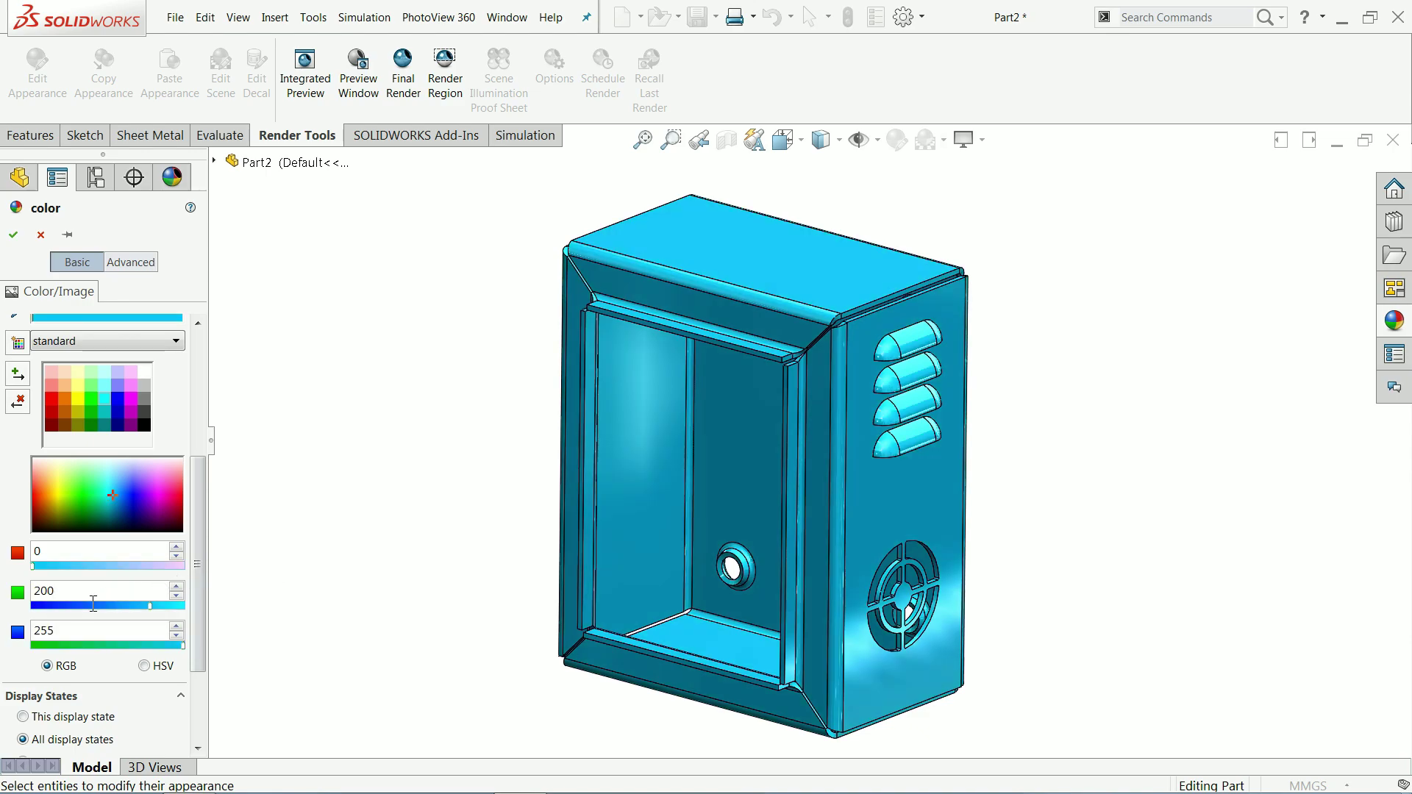
left_click(15, 236)
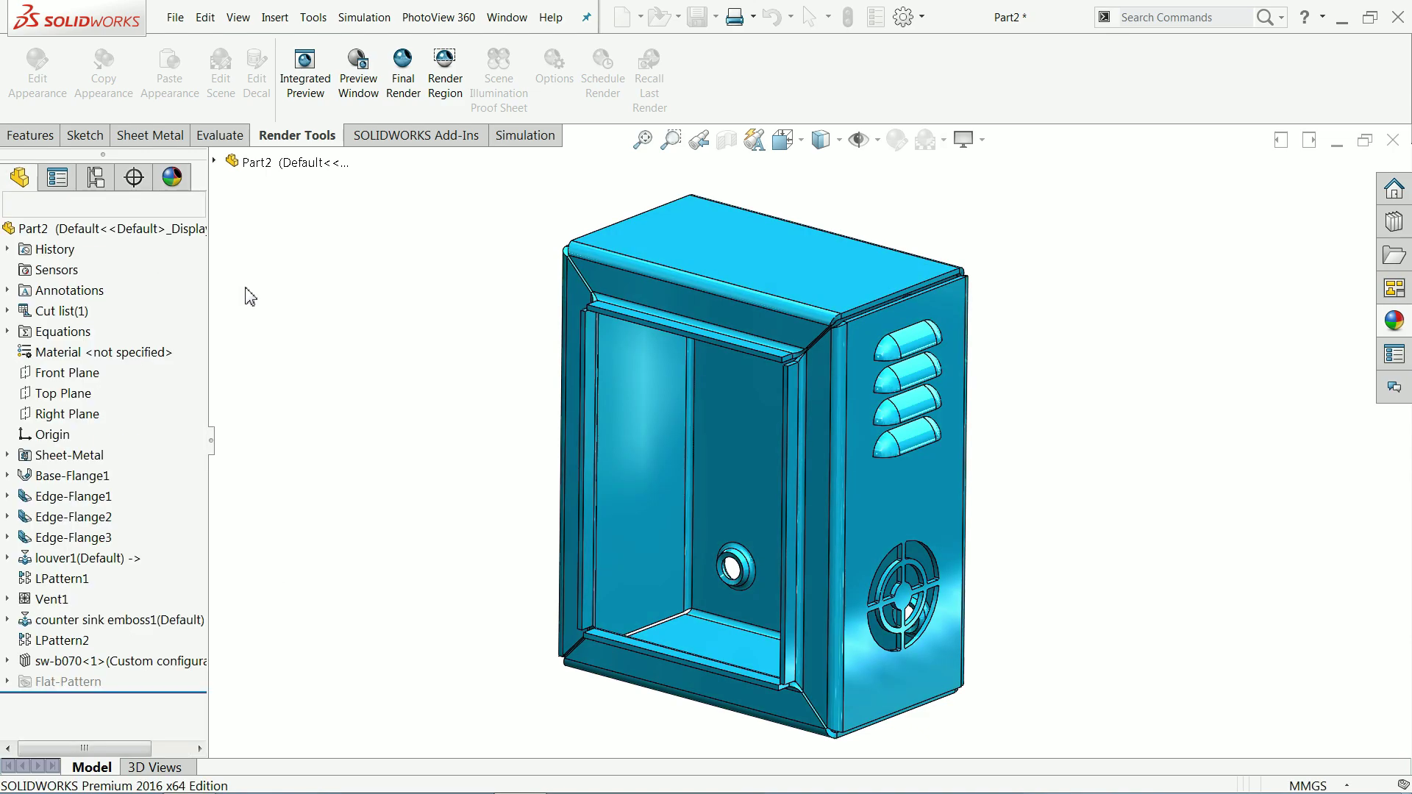
Step: Flatten the enclosure with the Sheet Metal Flatten command and zoom to fit the flat pattern
mouse_move(445, 378)
middle_mouse_down()
mouse_move(549, 318)
mouse_move(460, 378)
middle_mouse_up()
left_click(153, 136)
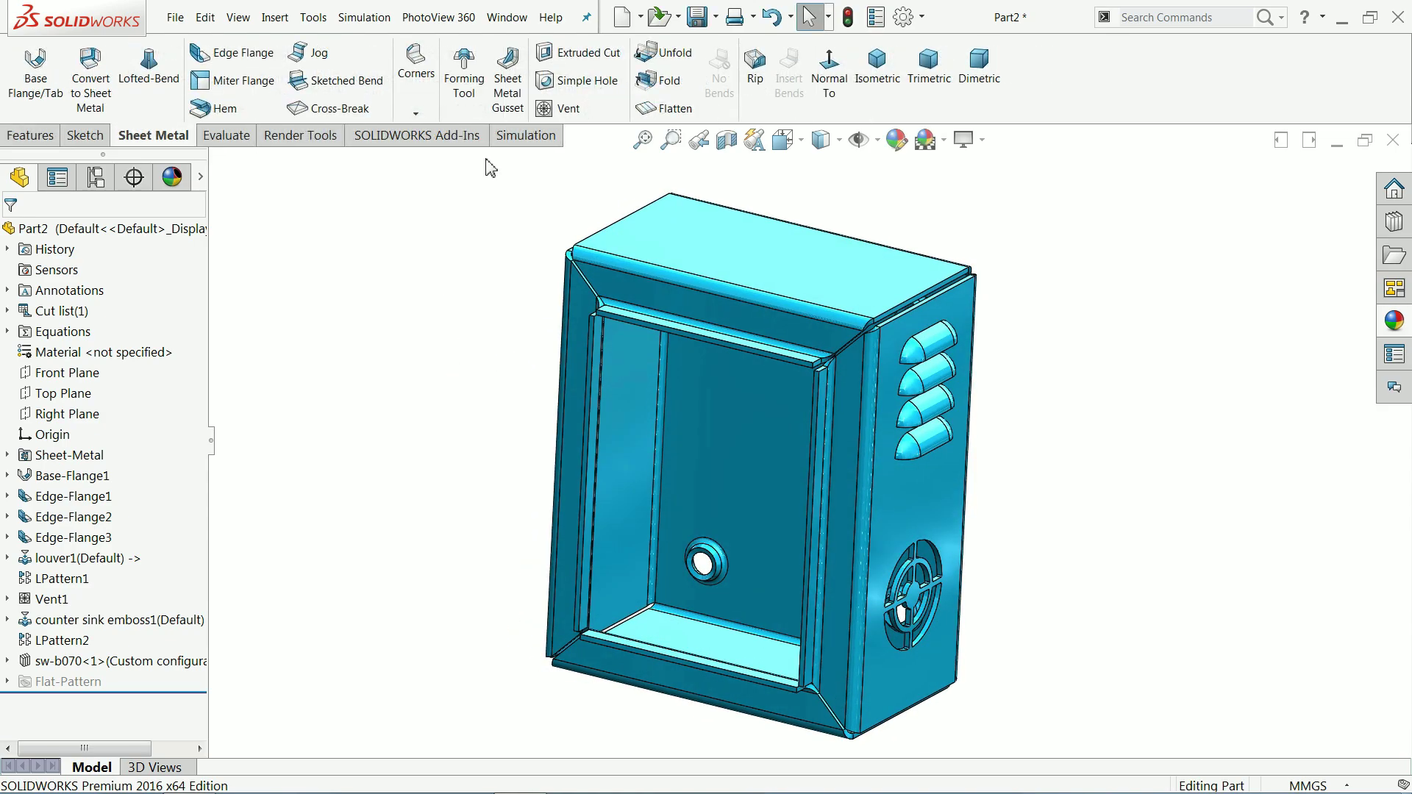
left_click(689, 111)
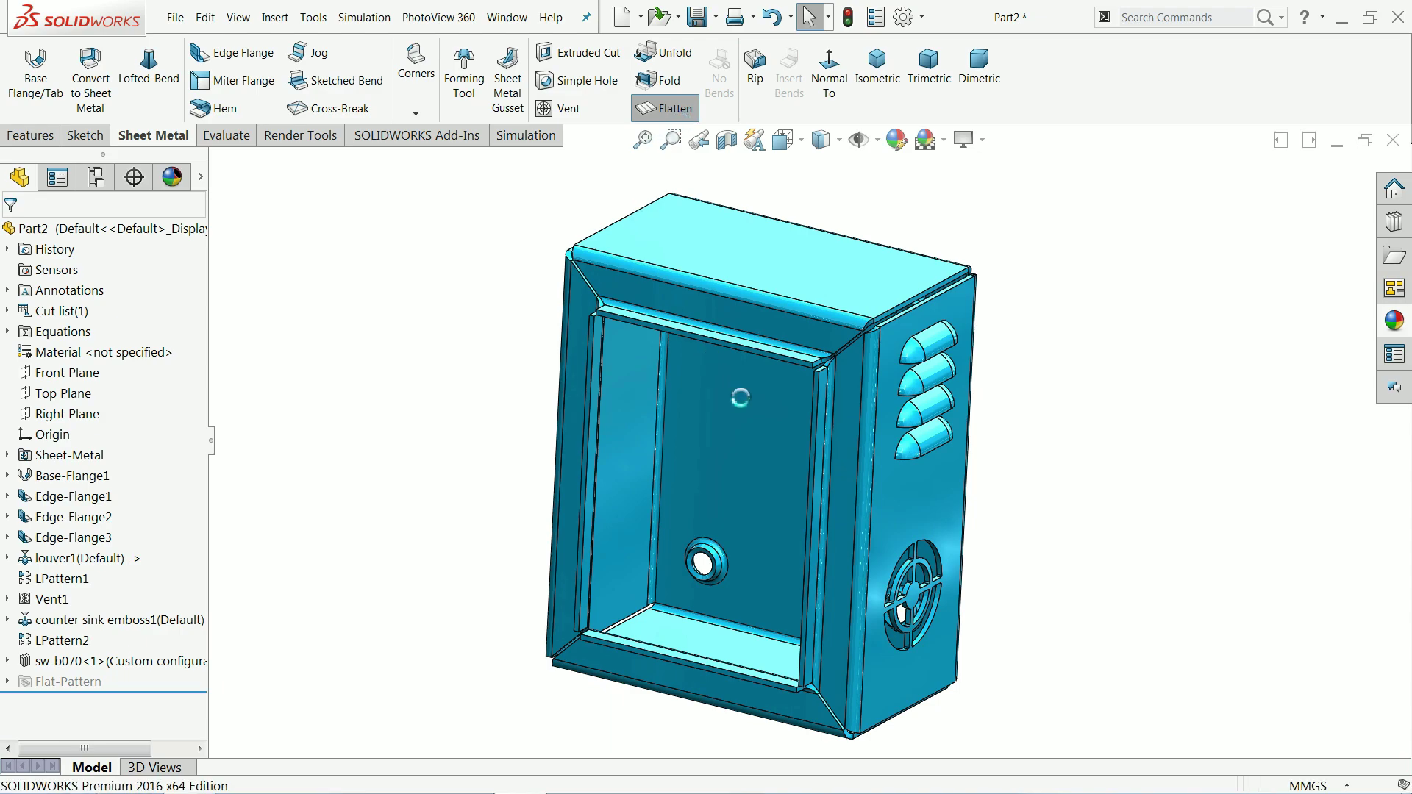
middle_click_drag(739, 399, 816, 327)
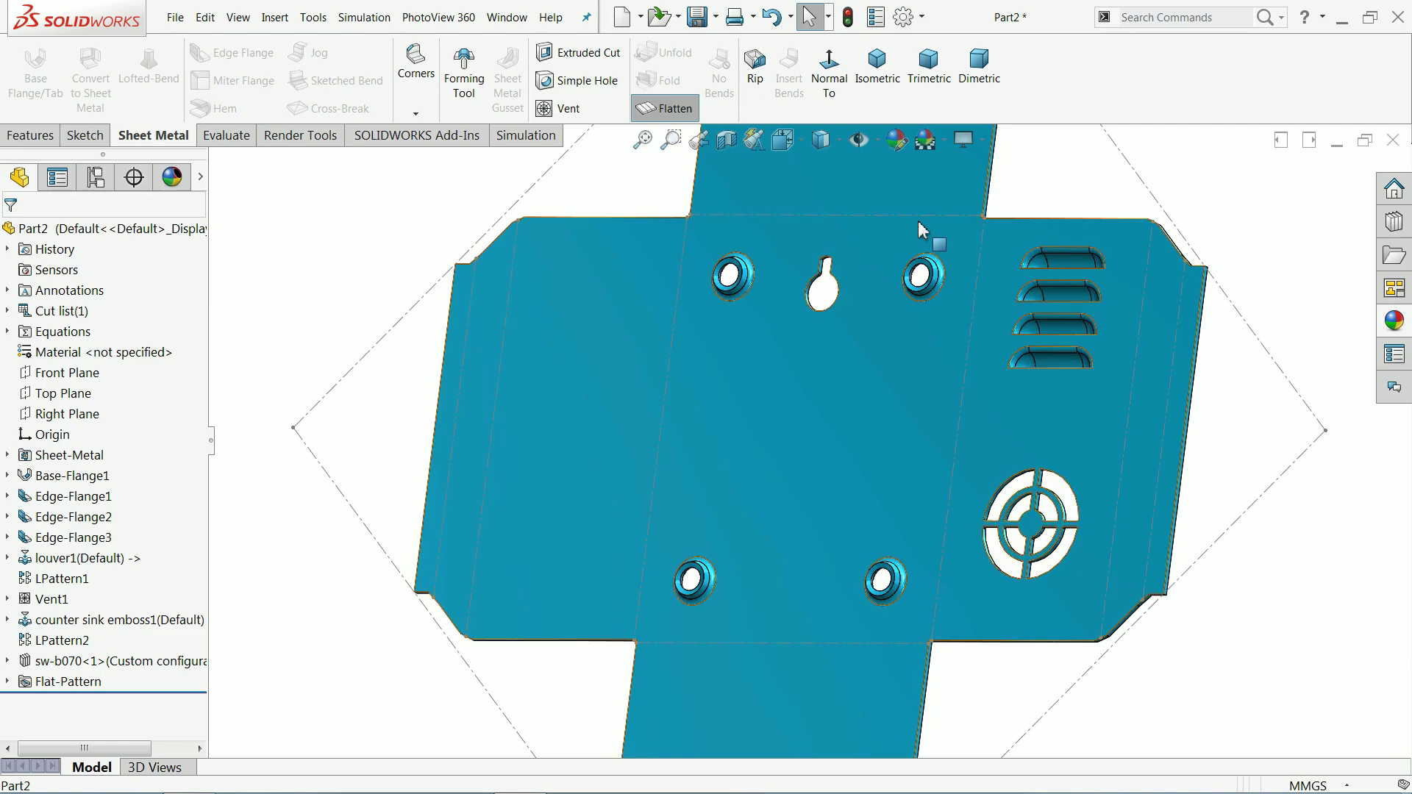
key("f")
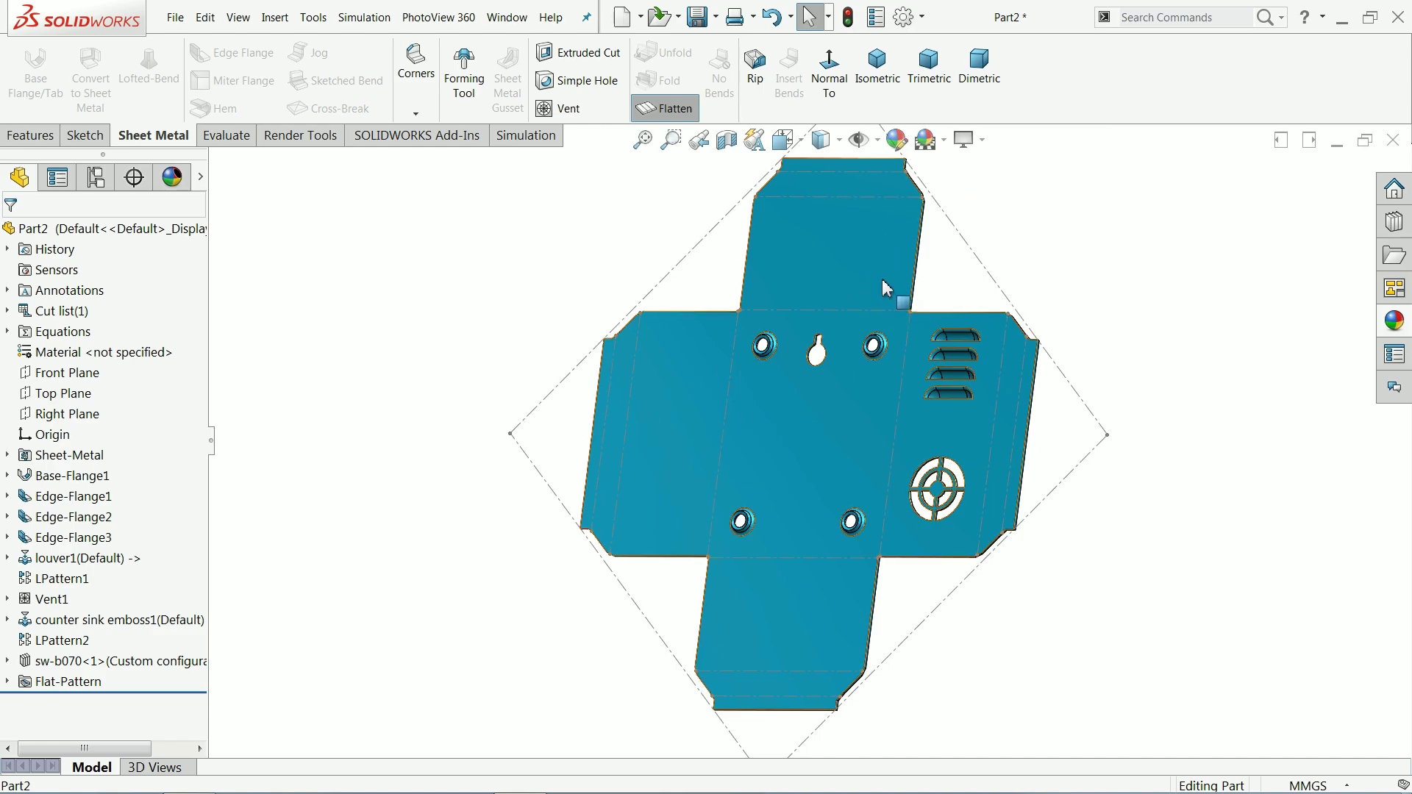
Step: Export the flat pattern to DXF as 'sm' on the Desktop, outputting Sheet metal geometry
right_click(870, 257)
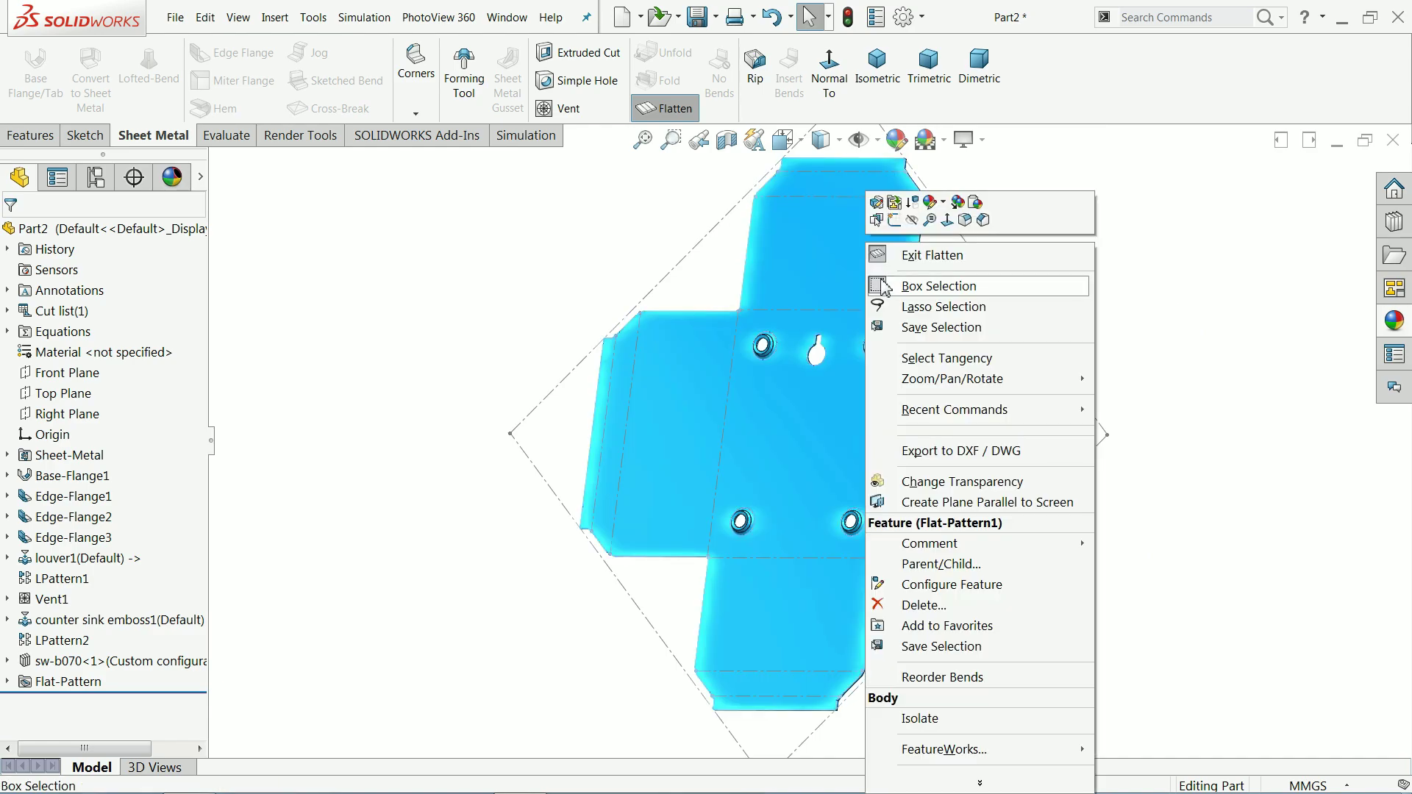
left_click(932, 461)
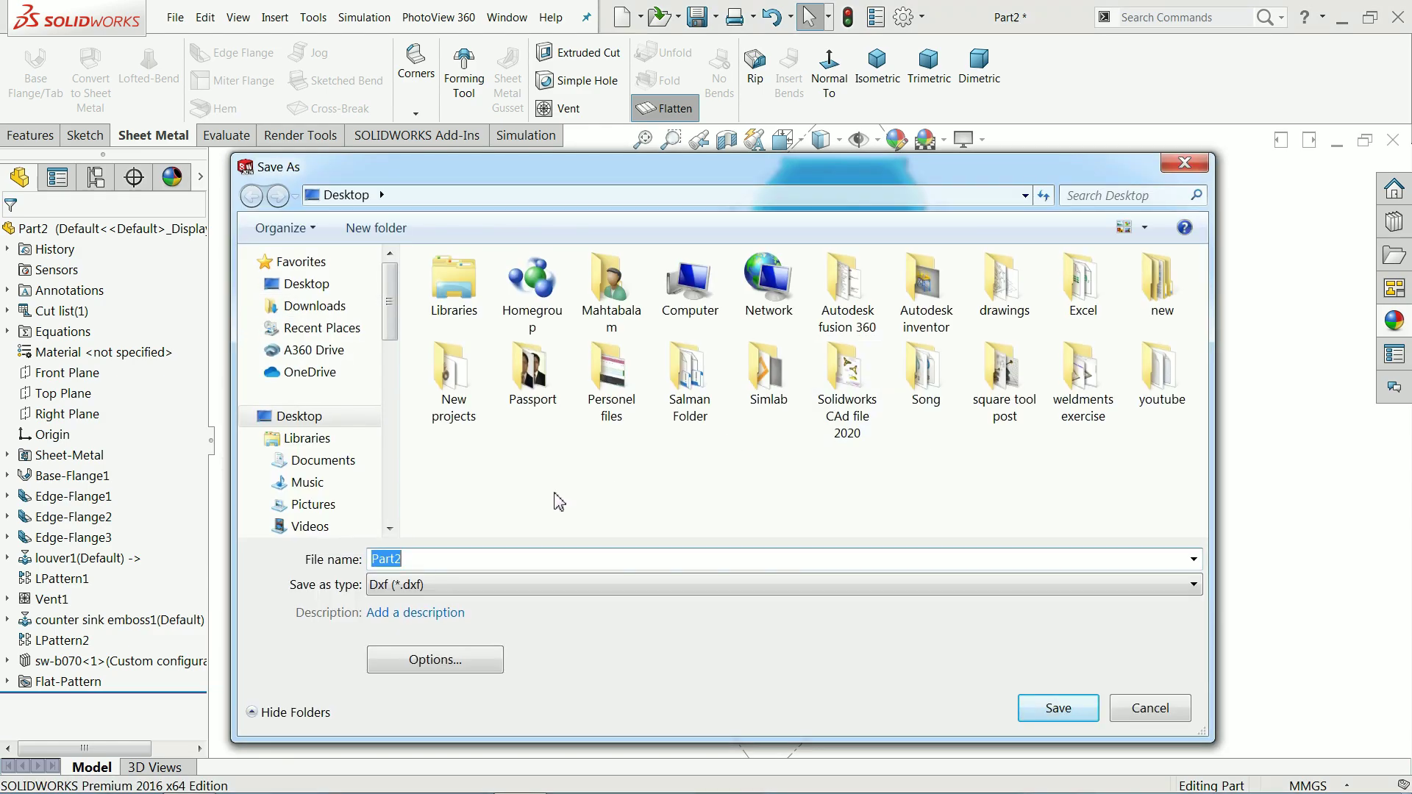
type("sm exercise")
left_click(1059, 708)
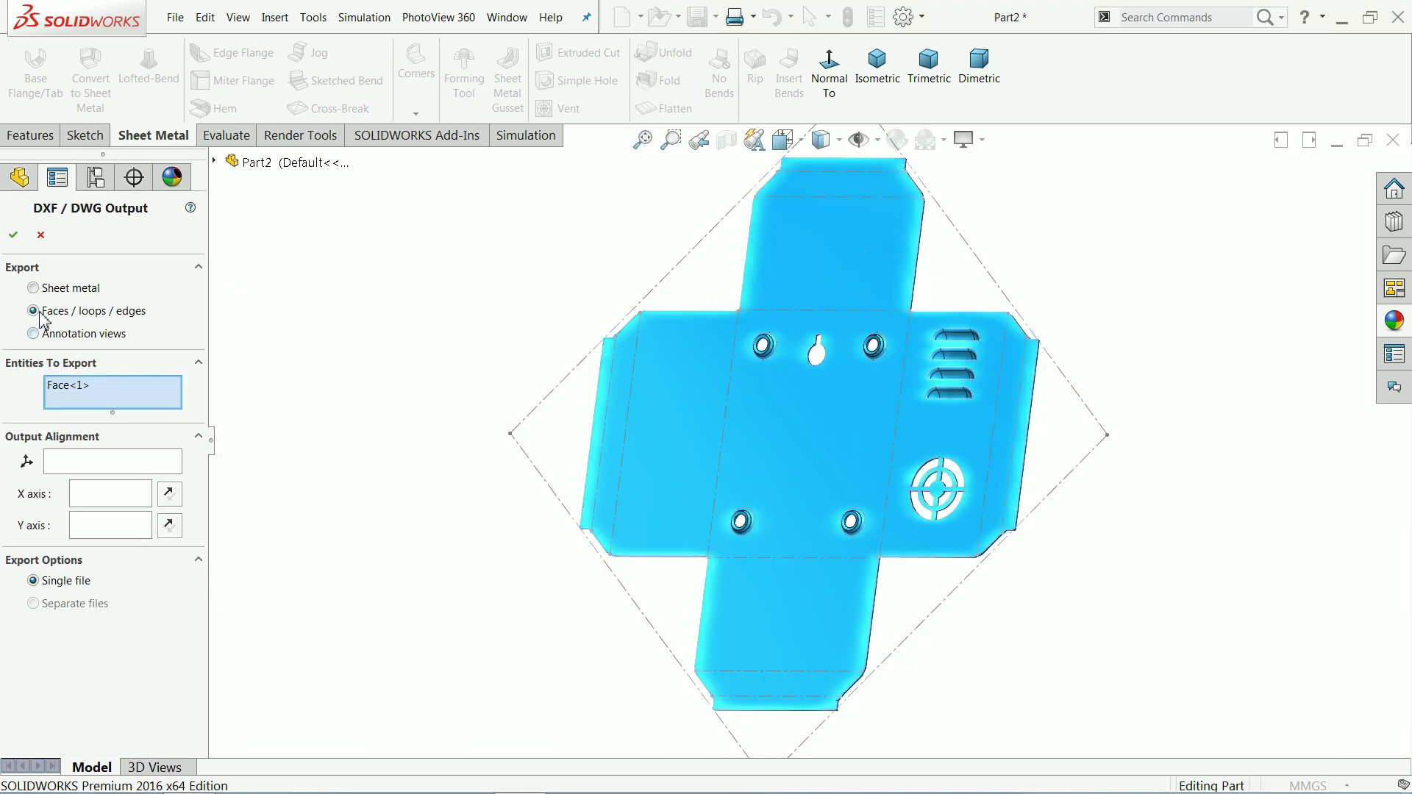
left_click(33, 288)
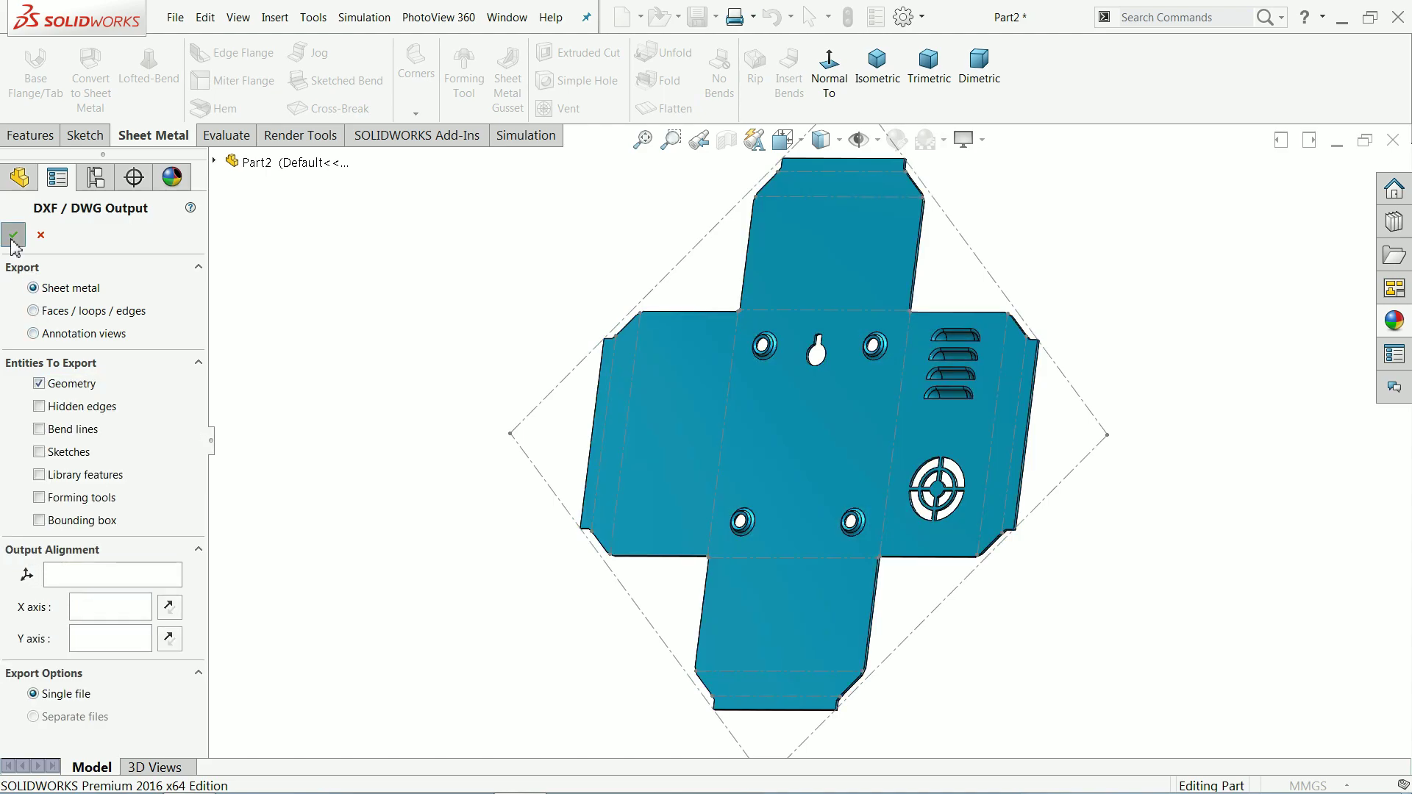
Step: Accept the DXF output settings and save the file after checking the cleanup preview
key("Return")
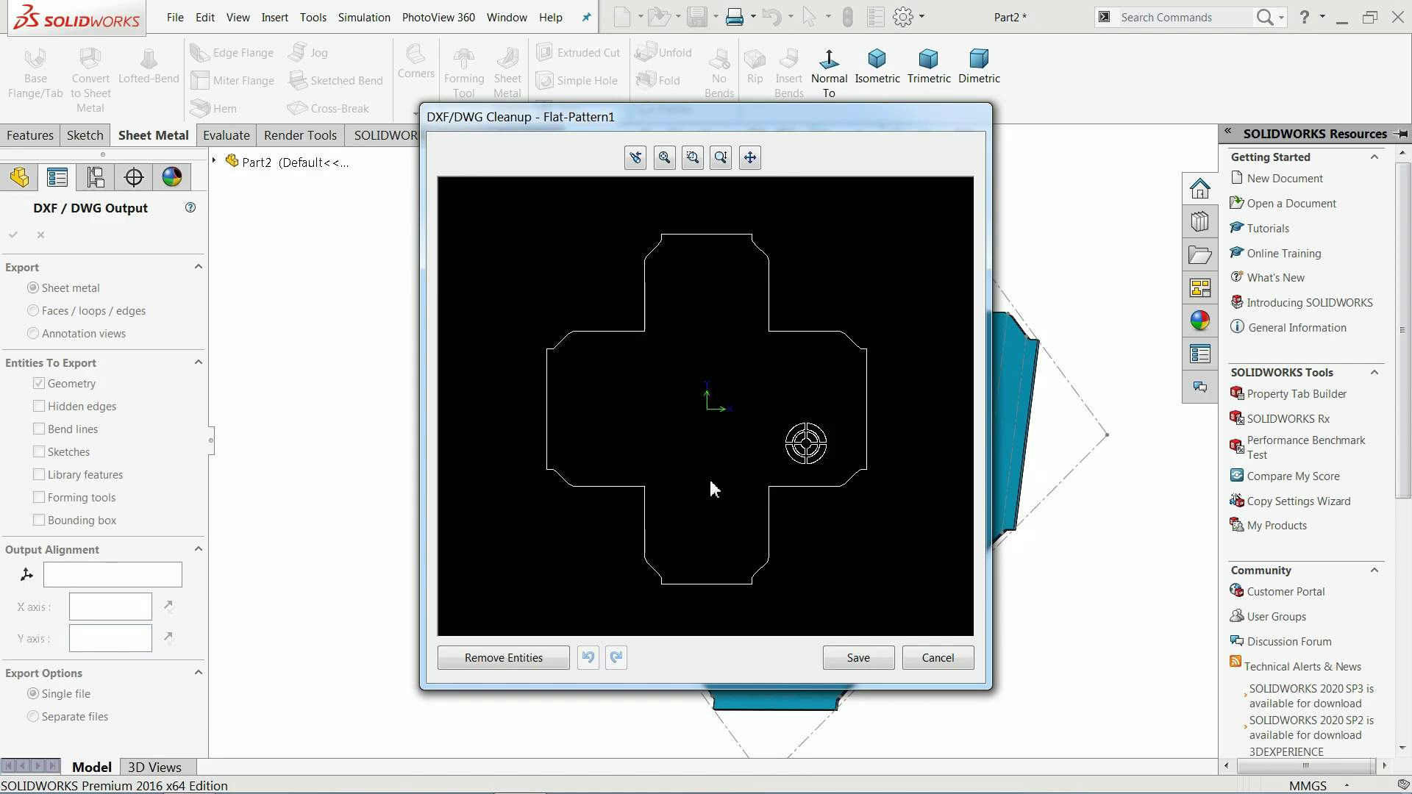
scroll(709, 479, "down", 2)
scroll(709, 479, "up", 2)
scroll(709, 479, "down", 2)
scroll(724, 307, "up", 2)
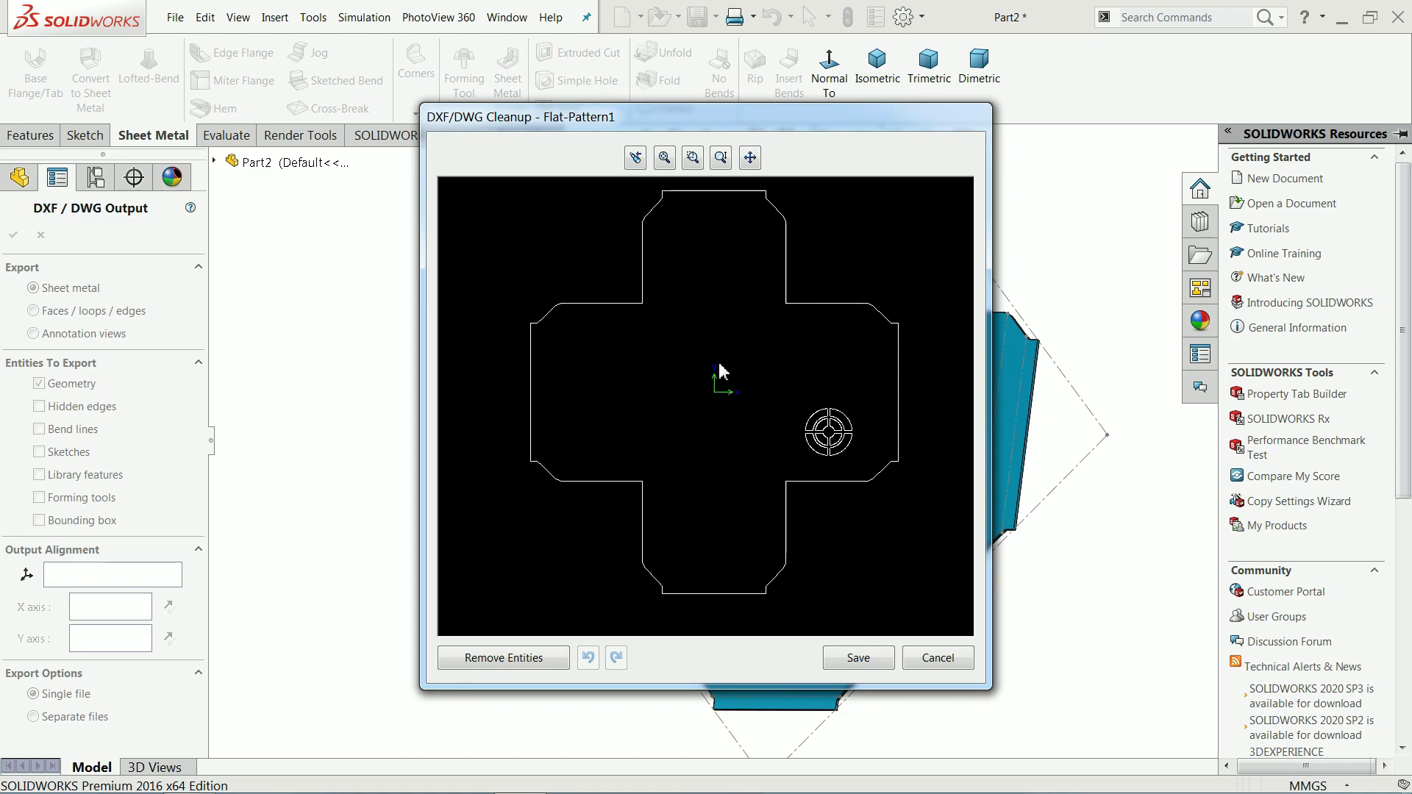
left_click(866, 663)
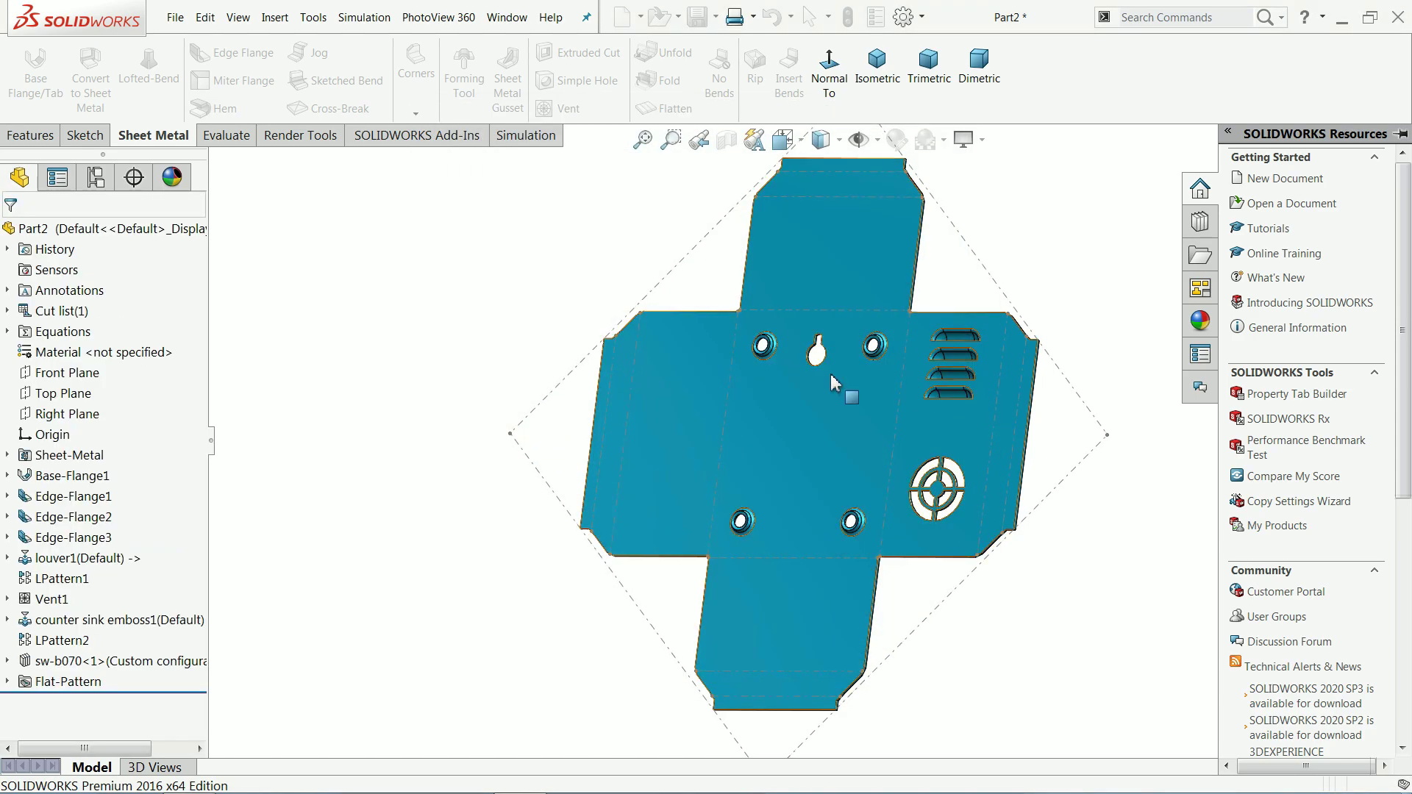
Step: Exit Flatten to refold the cyan enclosure and orbit to a more frontal view
left_click(675, 110)
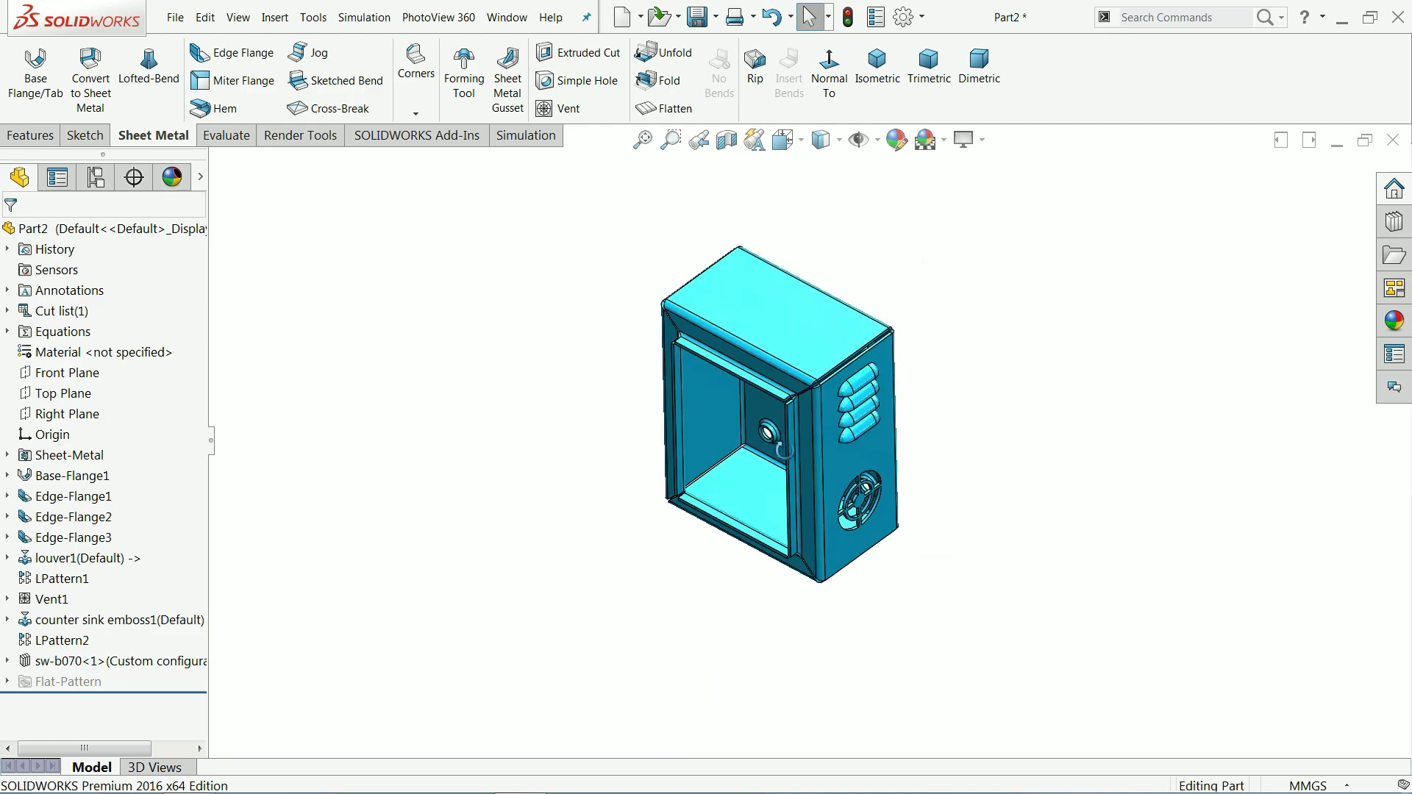
middle_click_drag(773, 458, 790, 376)
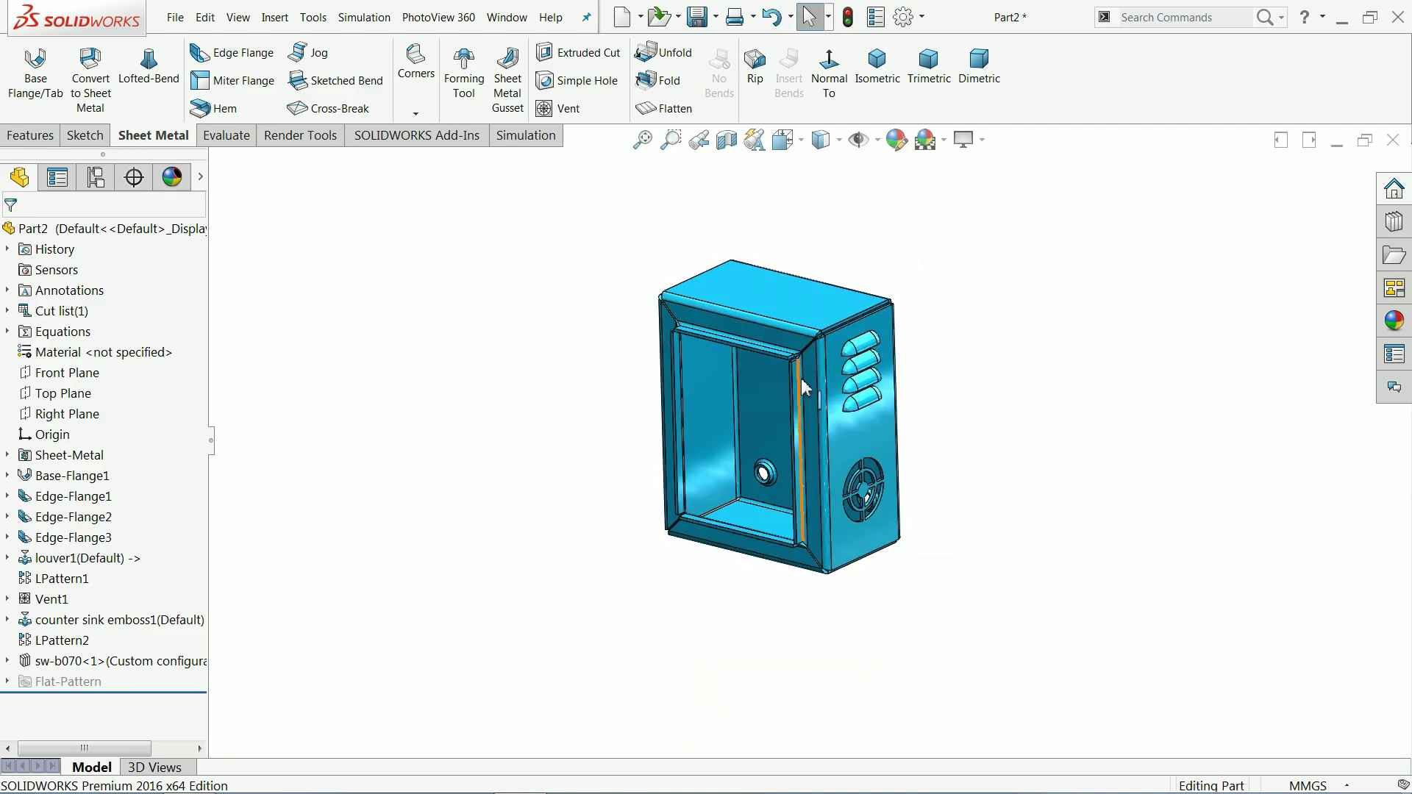
scroll(794, 372, "down", 3)
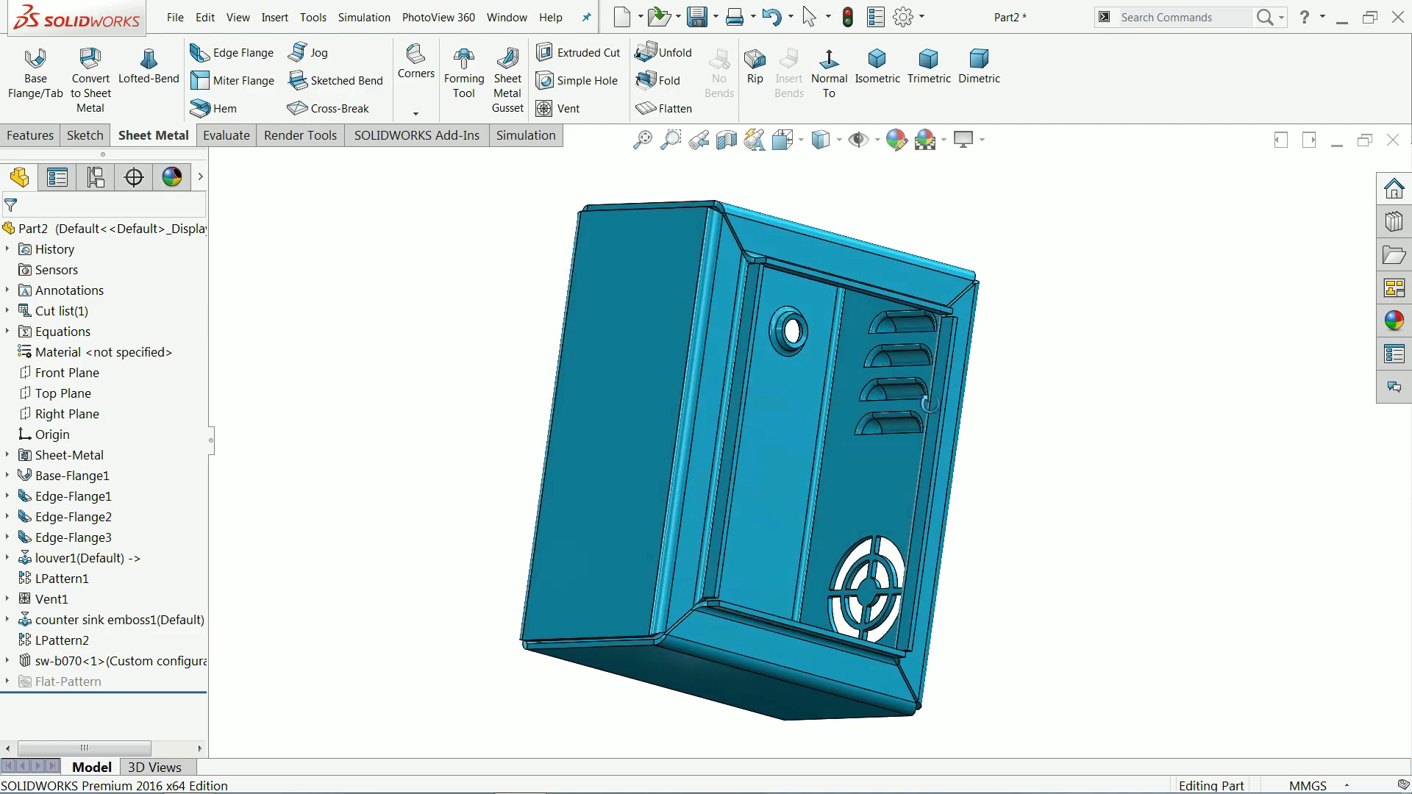